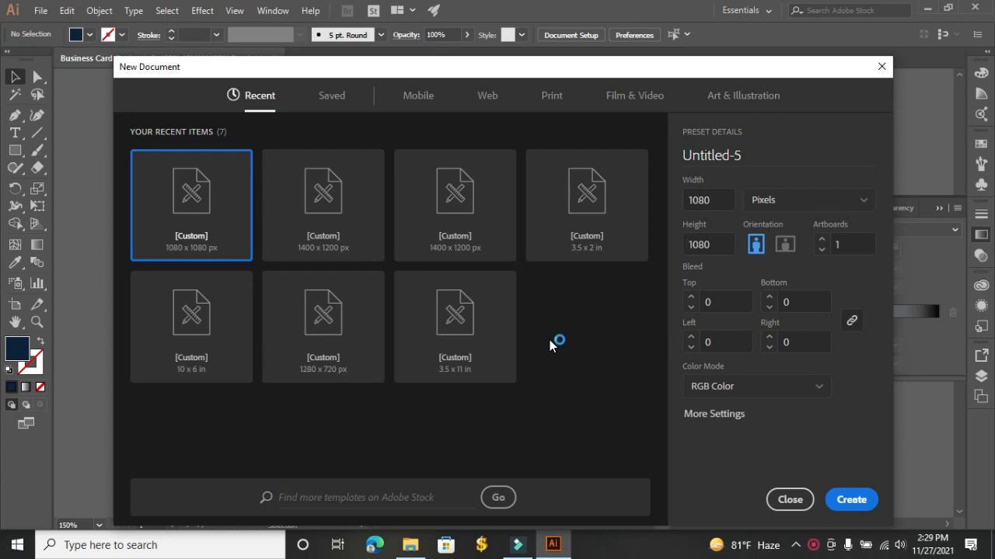
# Create a new print document from the Letter preset, with inches as the unit
pyautogui.click(557, 98)
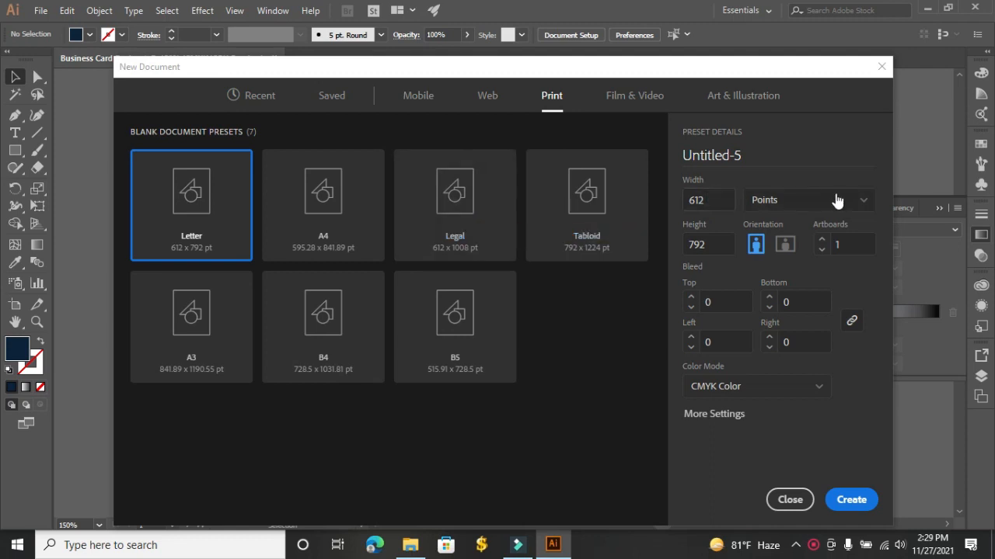
pyautogui.click(862, 204)
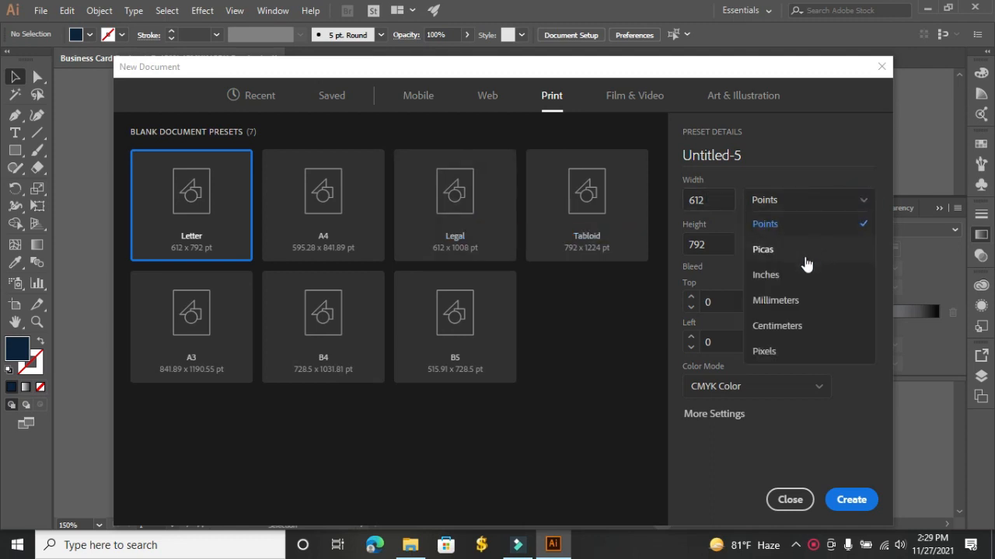
pyautogui.click(775, 276)
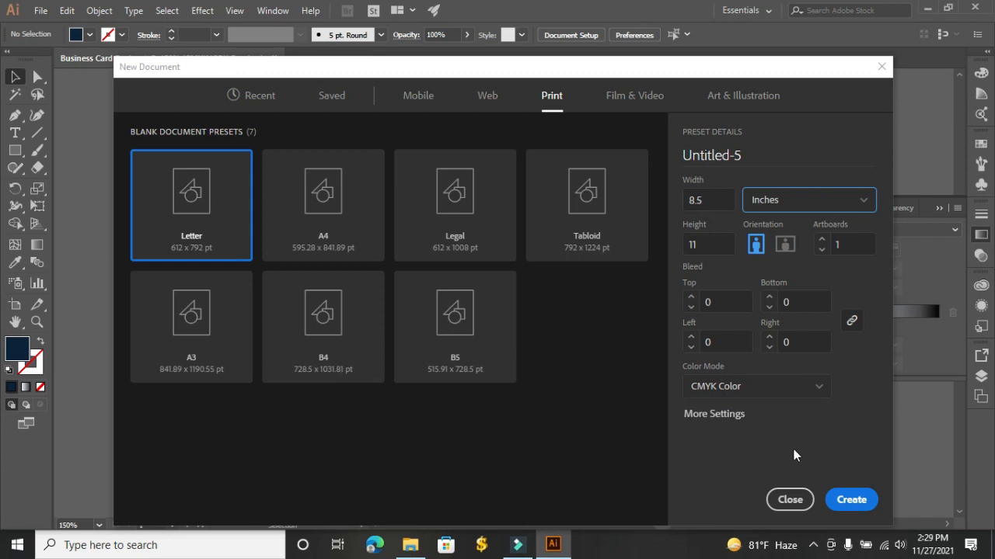
pyautogui.click(851, 500)
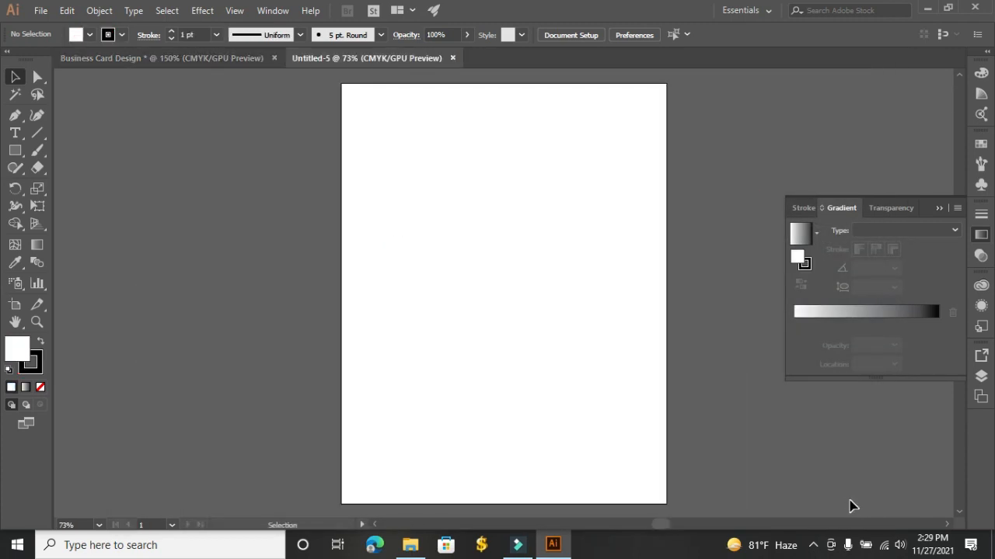
# Close the Business Card Design document without saving and collapse the open Gradient panel
pyautogui.click(275, 58)
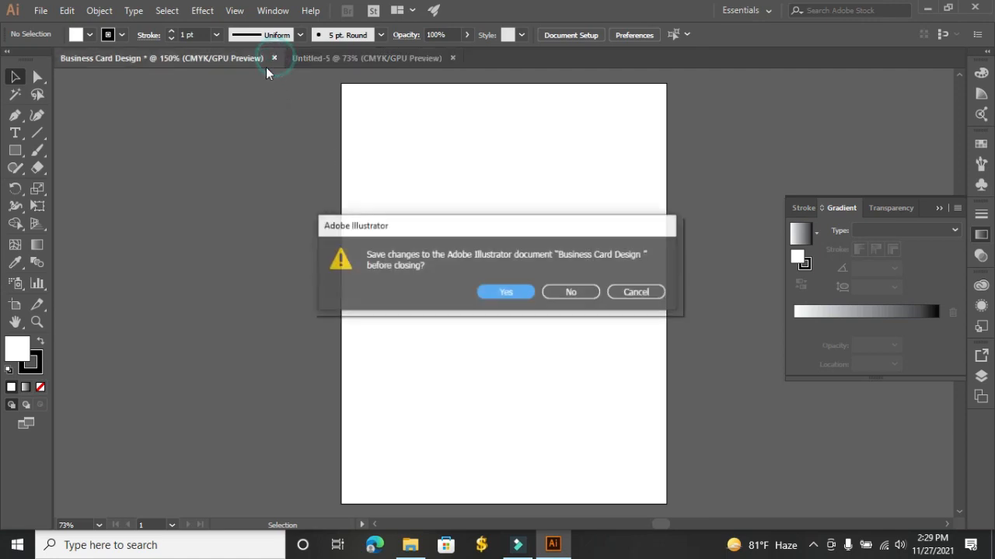
pyautogui.click(582, 294)
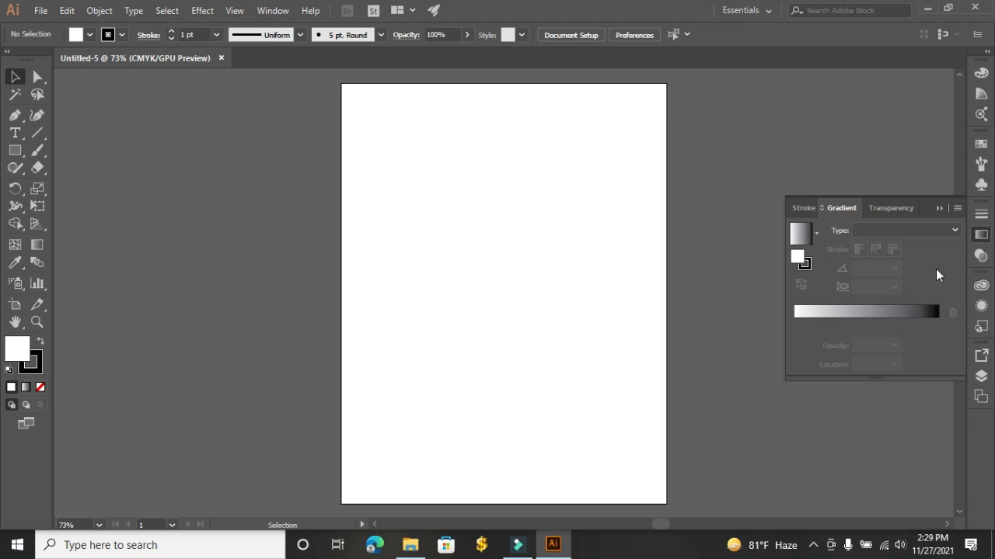
pyautogui.click(940, 209)
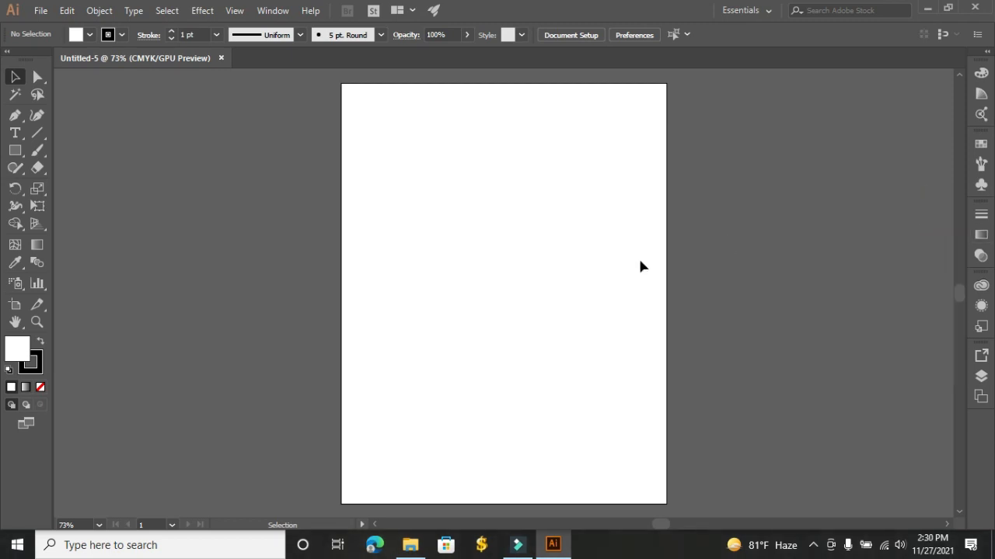
# Choose the OIP (1) flyer image from the Downloads folder for placing as an unlinked image
pyautogui.click(69, 12)
pyautogui.click(39, 14)
pyautogui.click(39, 14)
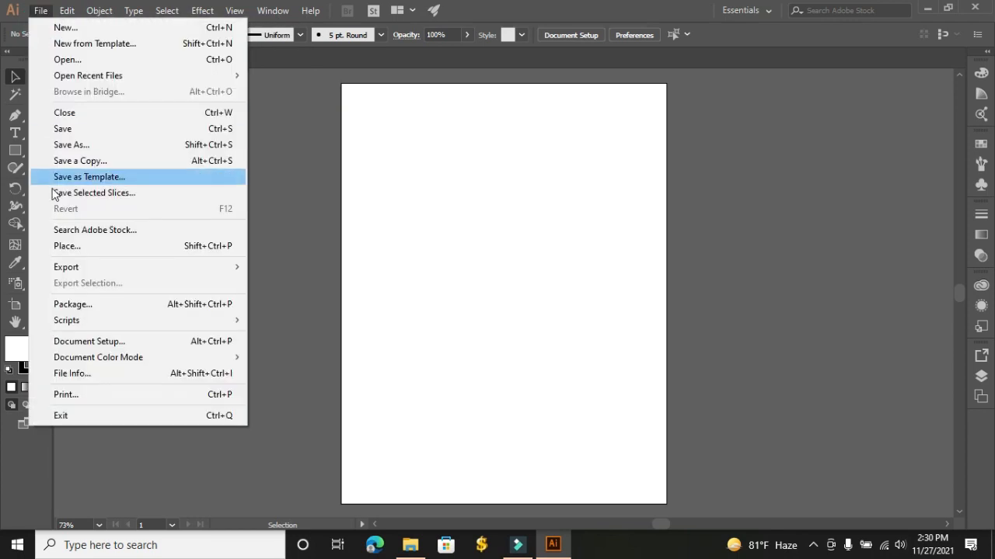
pyautogui.click(177, 247)
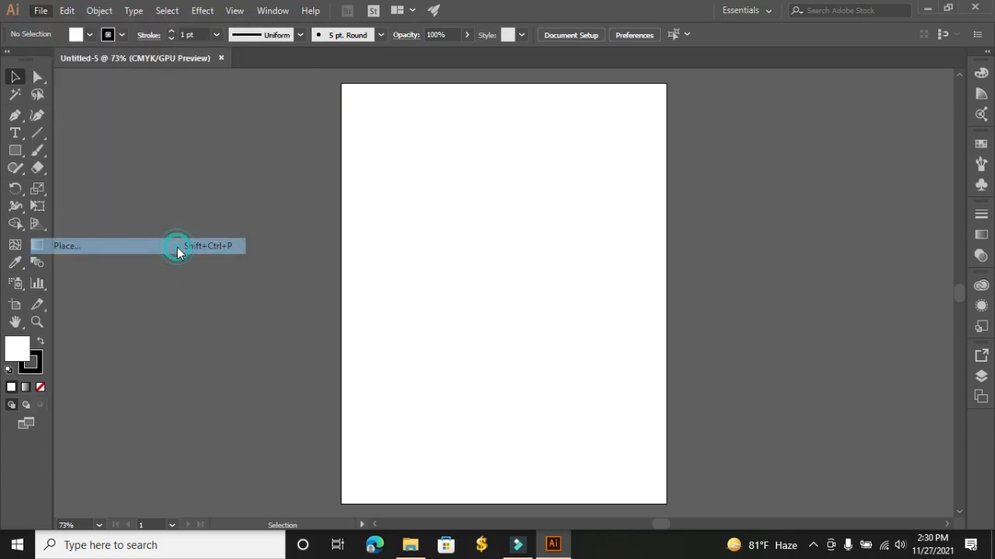
pyautogui.scroll(-3, 285, 199)
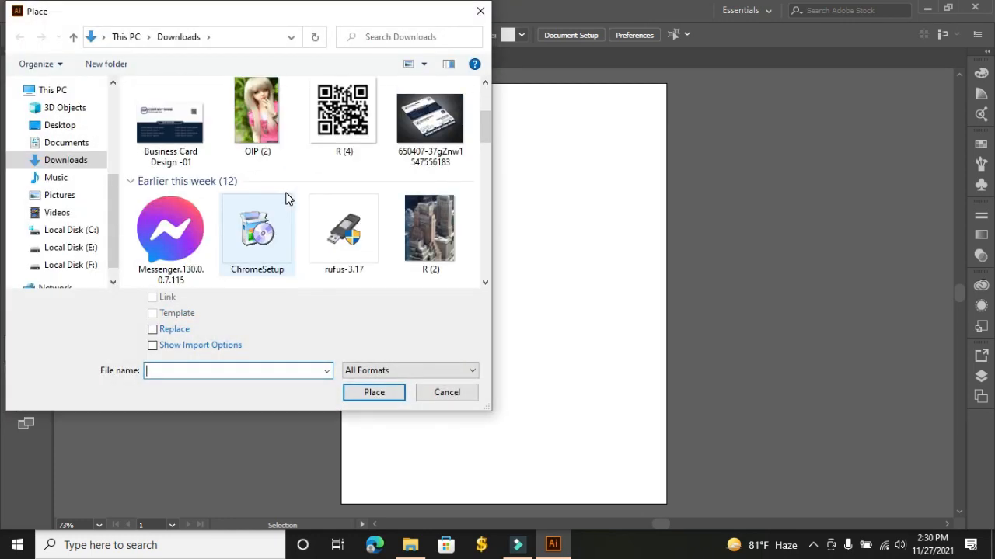
pyautogui.scroll(-3, 285, 199)
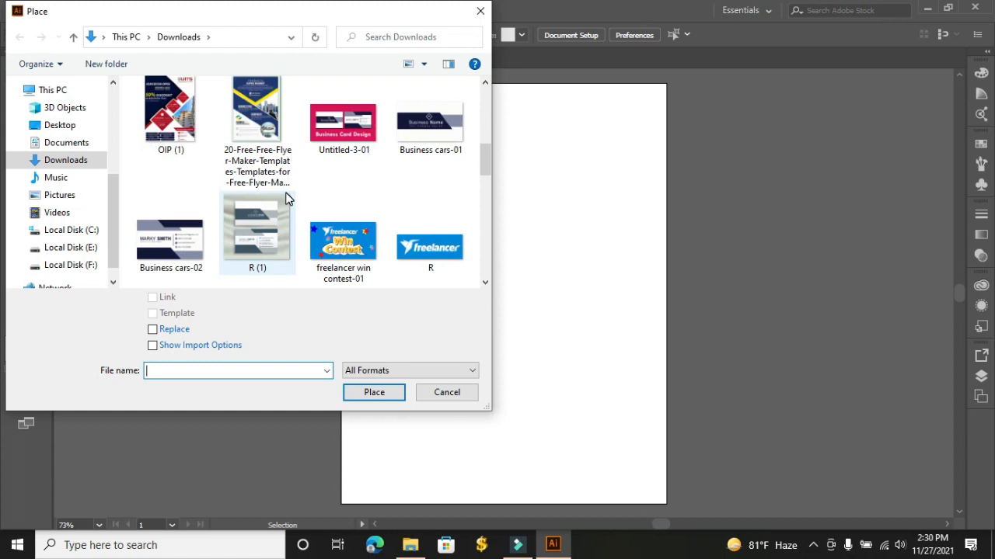
pyautogui.click(160, 118)
pyautogui.click(375, 394)
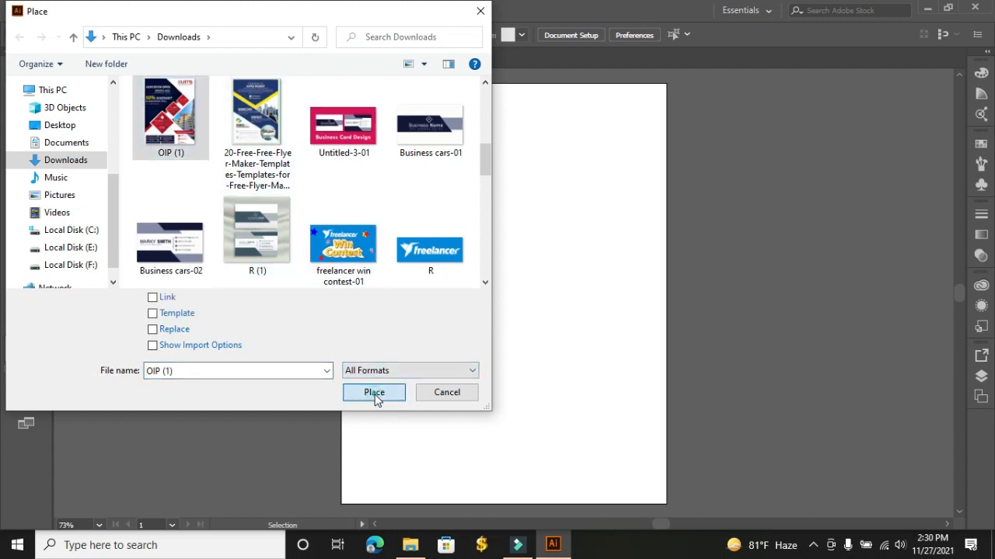
# Place the flyer image at nearly the artboard's height and position it just beside the artboard's left edge as a reference
pyautogui.moveTo(88, 98); pyautogui.dragTo(400, 491)
pyautogui.moveTo(225, 260); pyautogui.dragTo(171, 259)
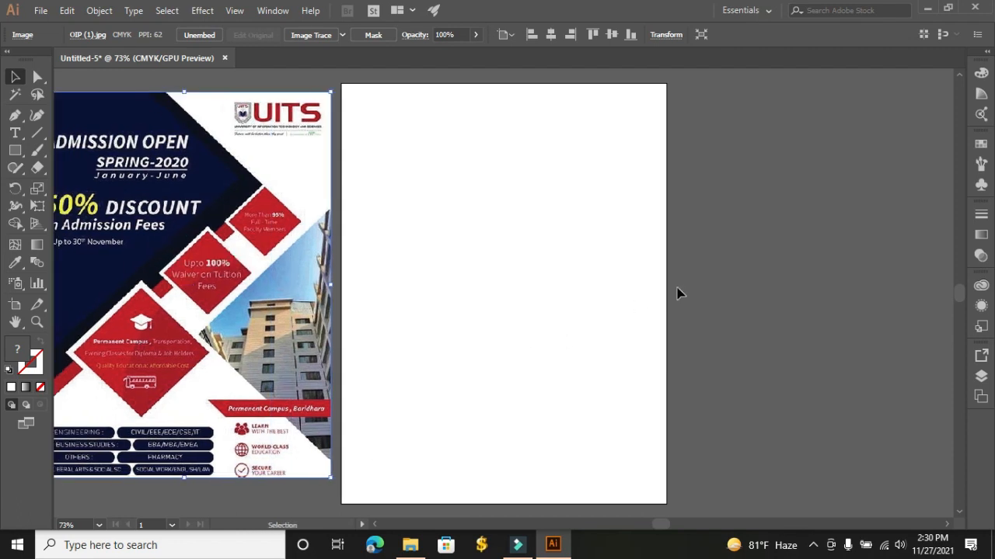
pyautogui.scroll(-1, 682, 319)
pyautogui.moveTo(667, 524); pyautogui.dragTo(663, 524)
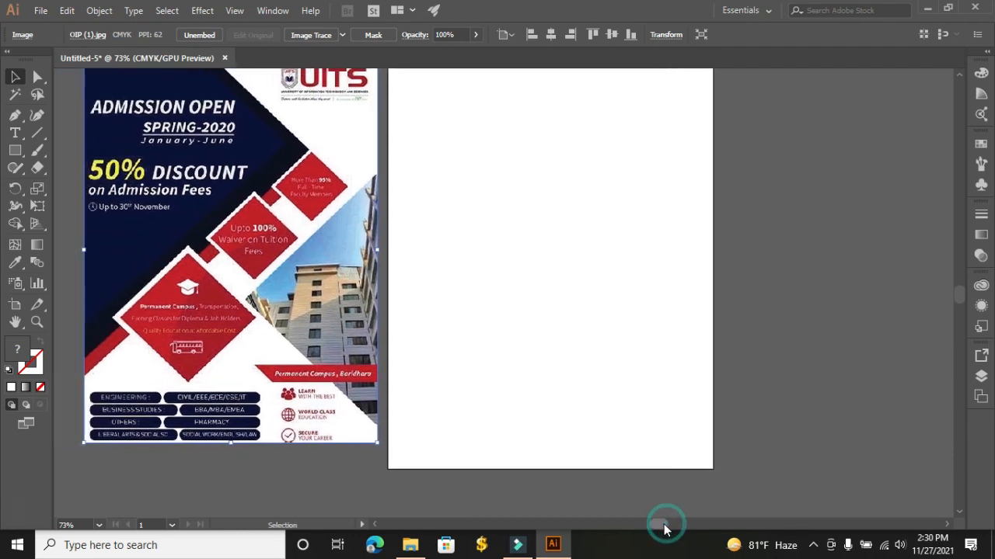
pyautogui.scroll(2, 752, 382)
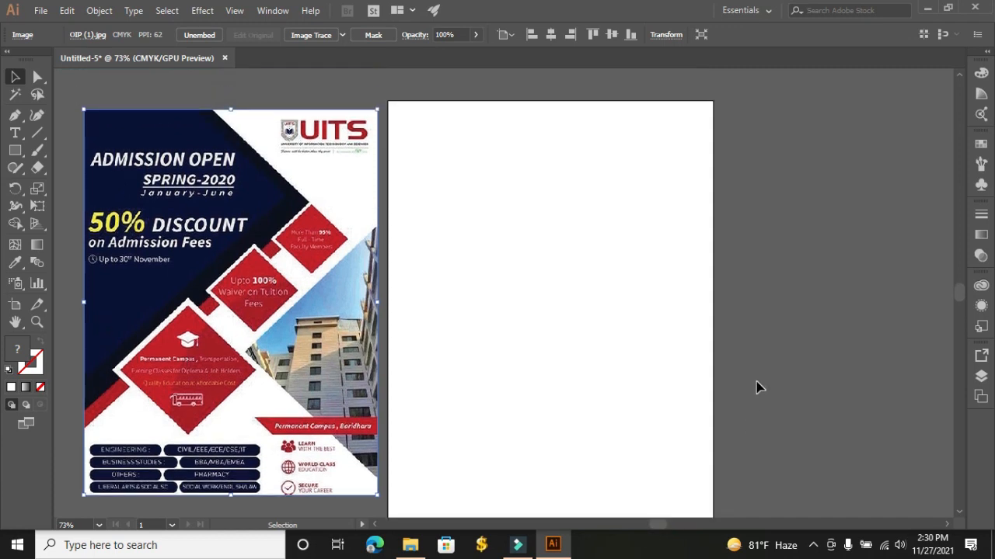
pyautogui.scroll(-1, 828, 219)
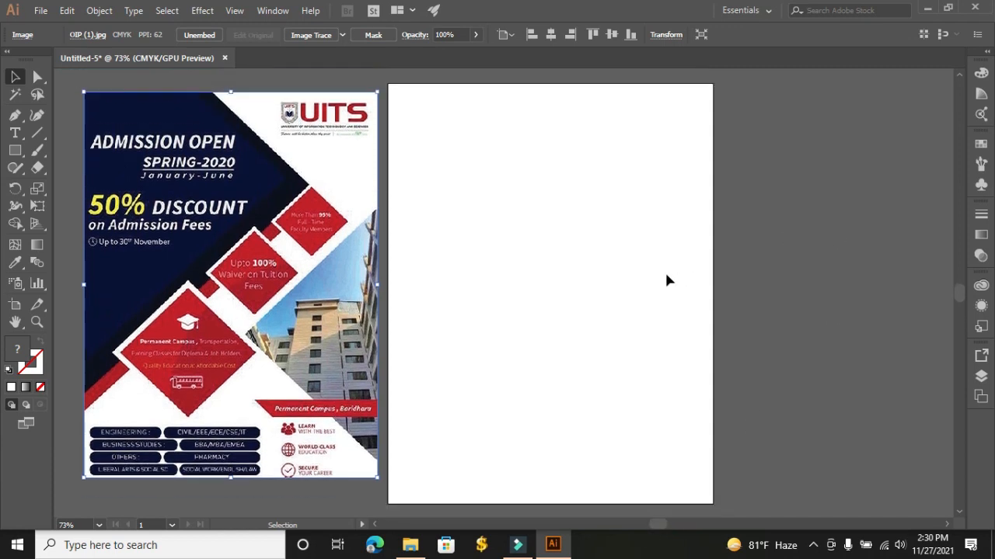
pyautogui.click(653, 278)
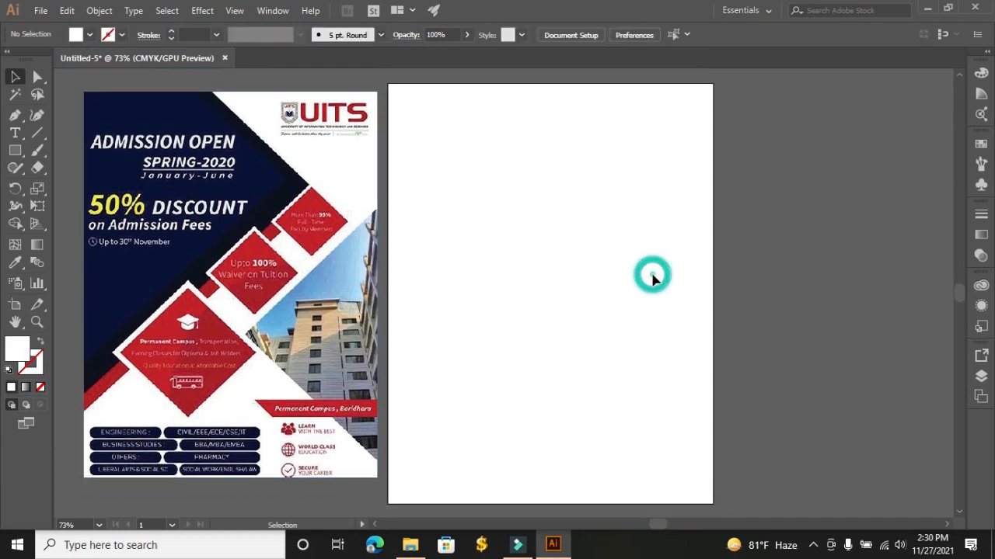
# Draw a white rectangle without stroke that covers the whole artboard
pyautogui.click(15, 150)
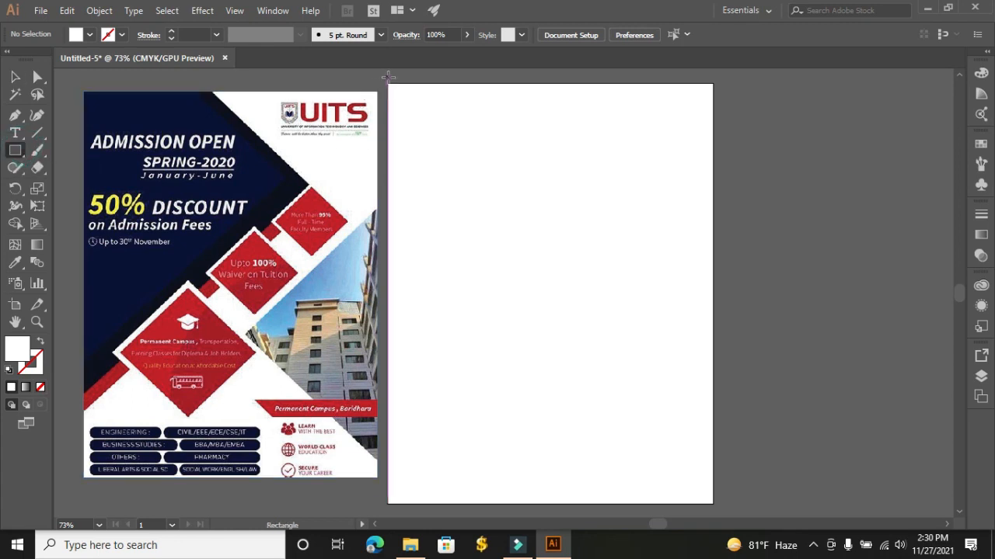
pyautogui.moveTo(388, 83); pyautogui.dragTo(713, 504)
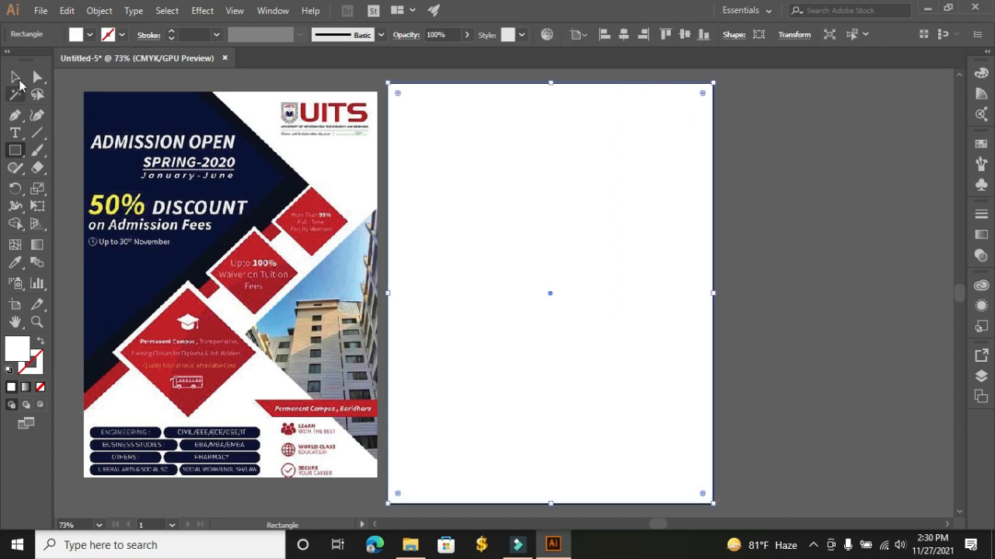
pyautogui.click(15, 76)
pyautogui.click(778, 253)
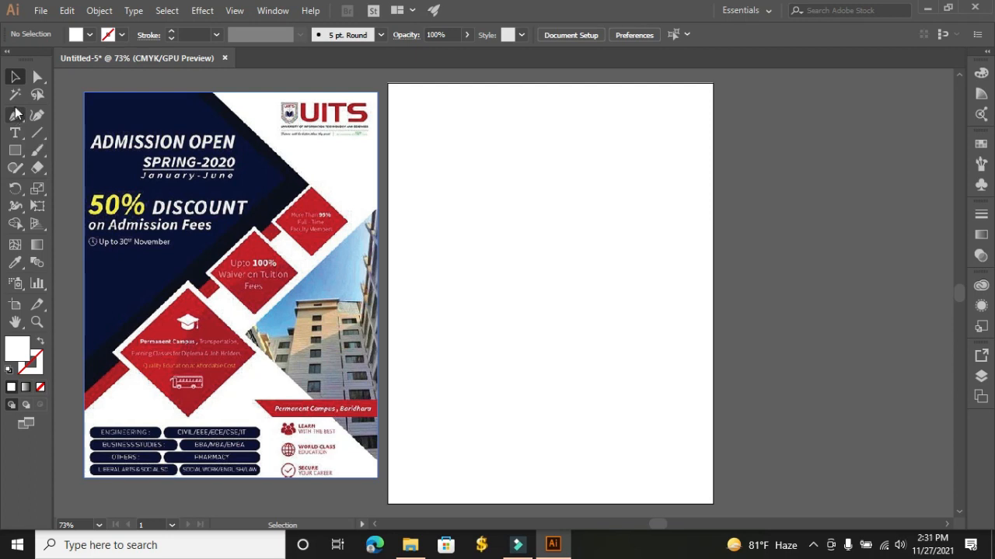
# Draw a closed four-cornered Pen path from the artboard's upper-left corner, with other corners at about (3.27, 0), (5.70, 3.26) and (0, 7.92) in
pyautogui.click(15, 151)
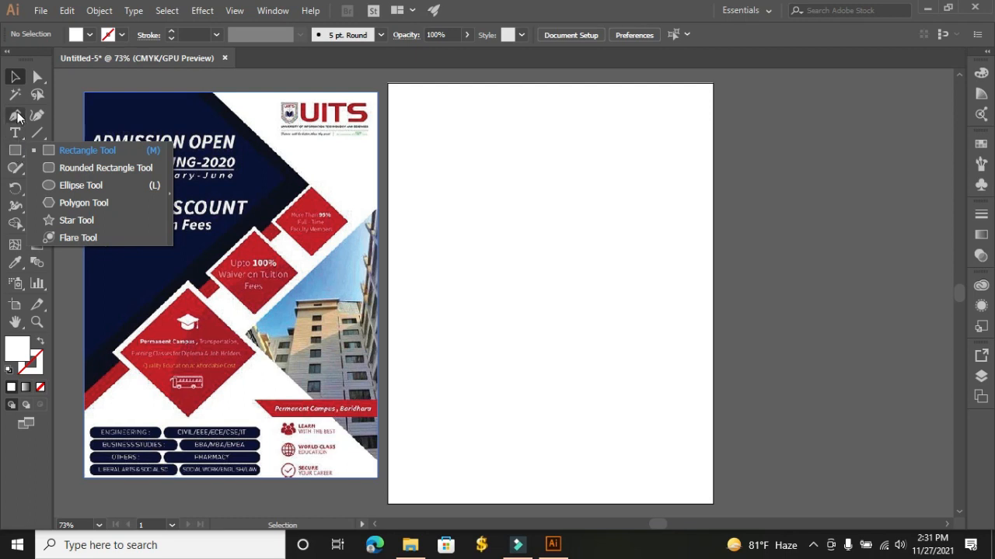
pyautogui.click(16, 116)
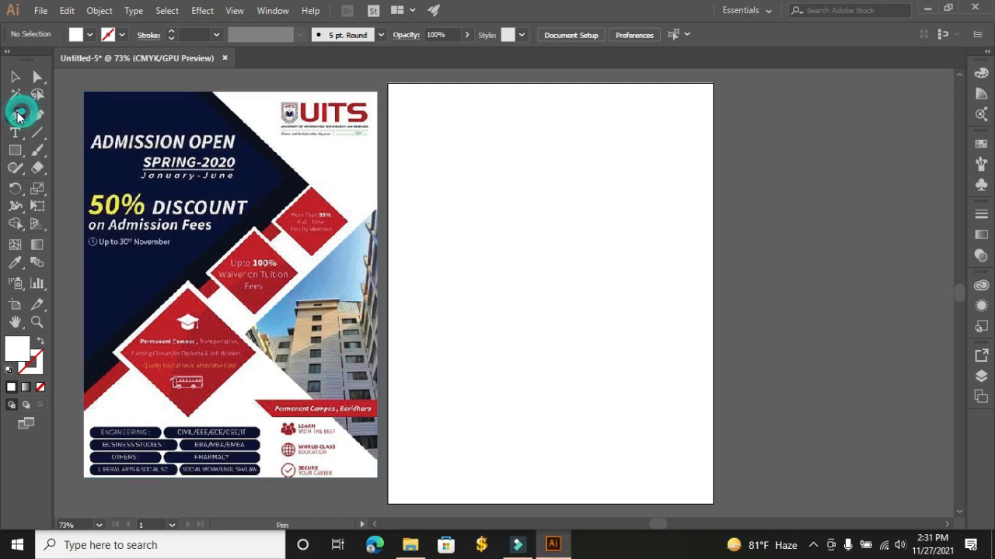
pyautogui.click(513, 84)
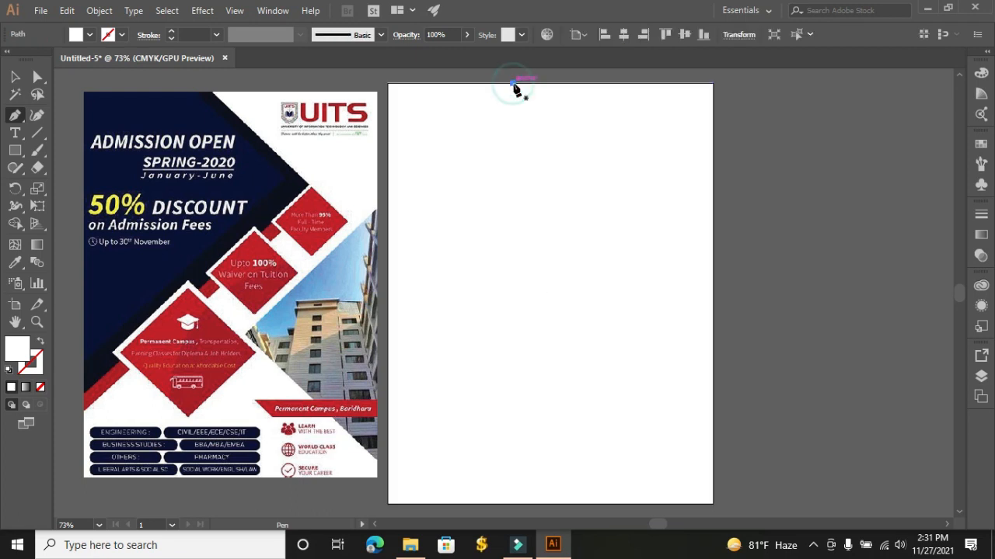
pyautogui.click(605, 207)
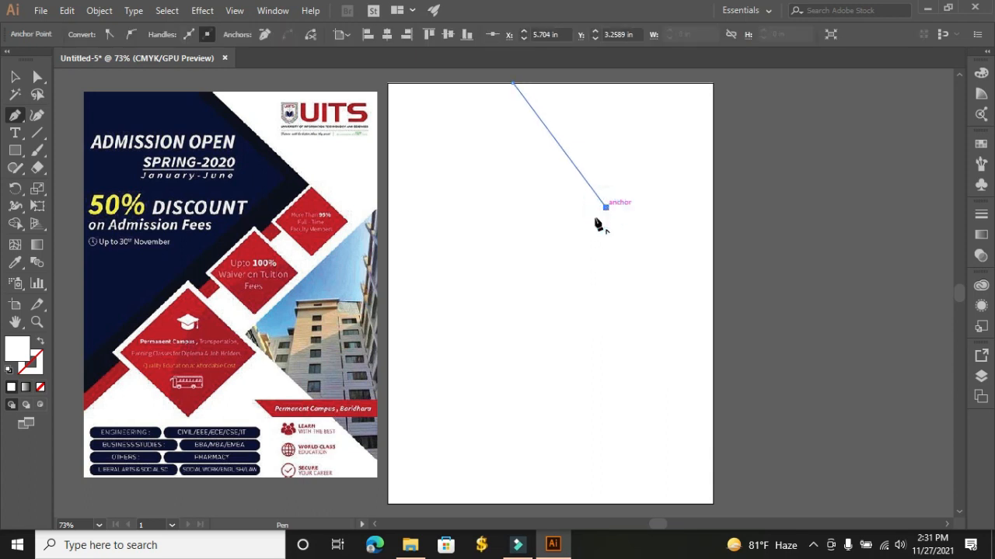
pyautogui.click(389, 376)
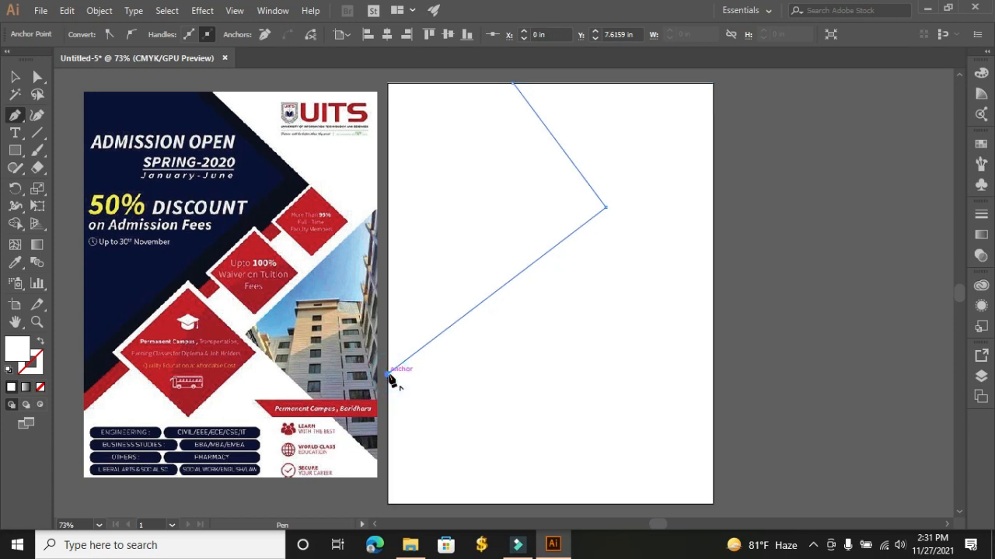
pyautogui.hotkey('ctrl', 'z')
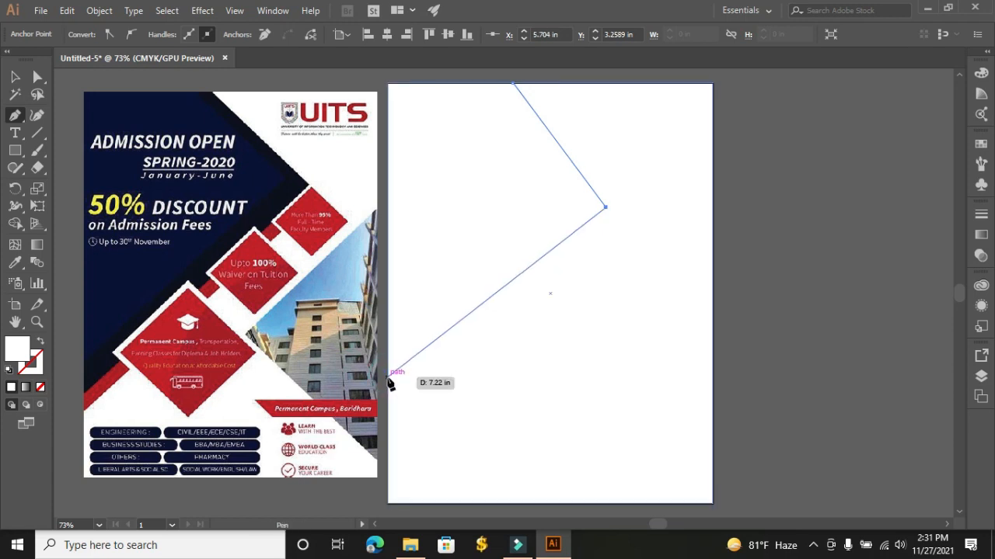
pyautogui.click(389, 385)
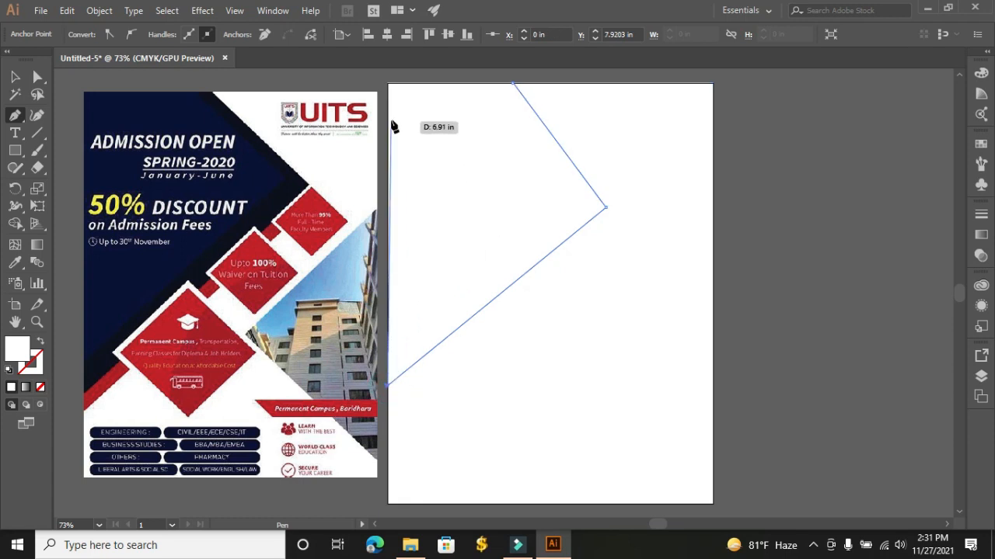
pyautogui.click(388, 84)
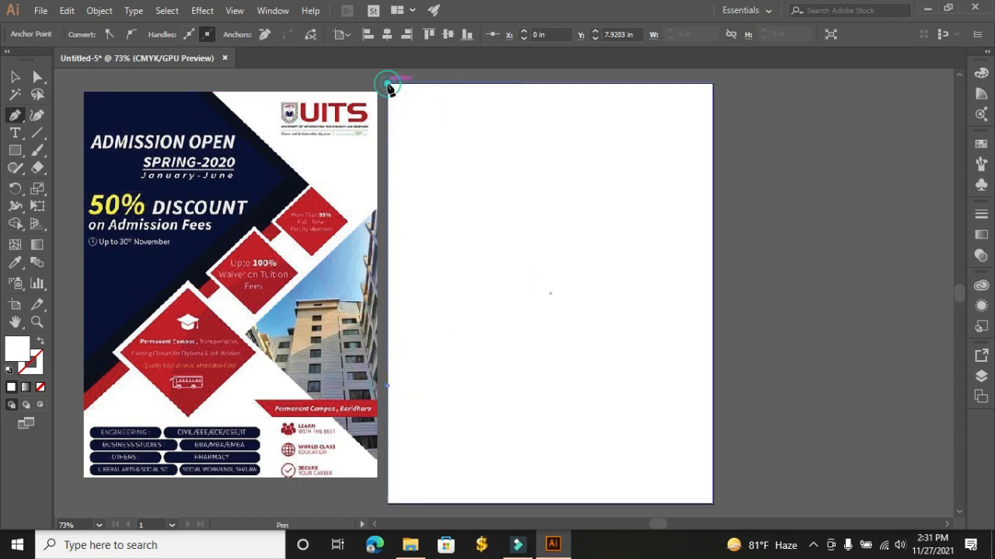
pyautogui.click(512, 84)
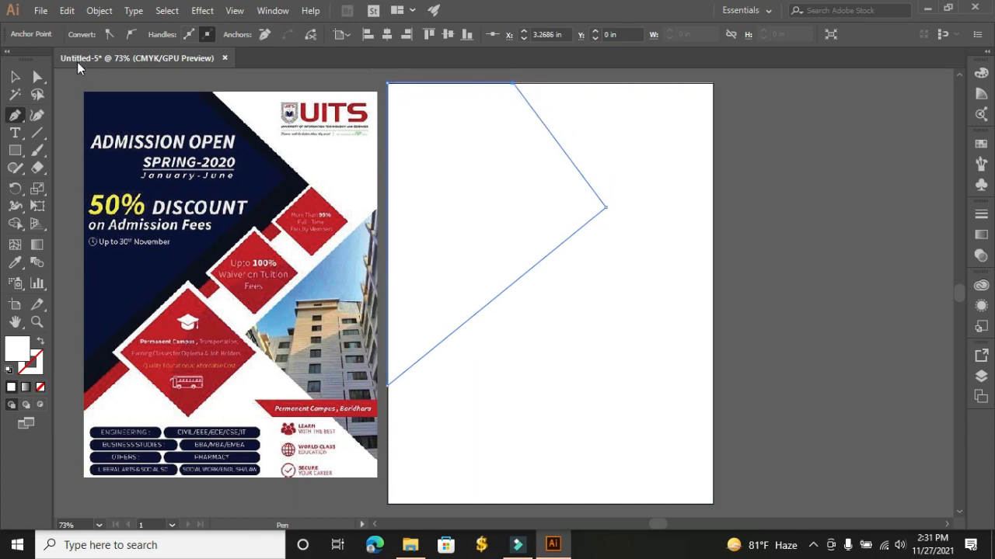
pyautogui.click(15, 76)
pyautogui.click(766, 238)
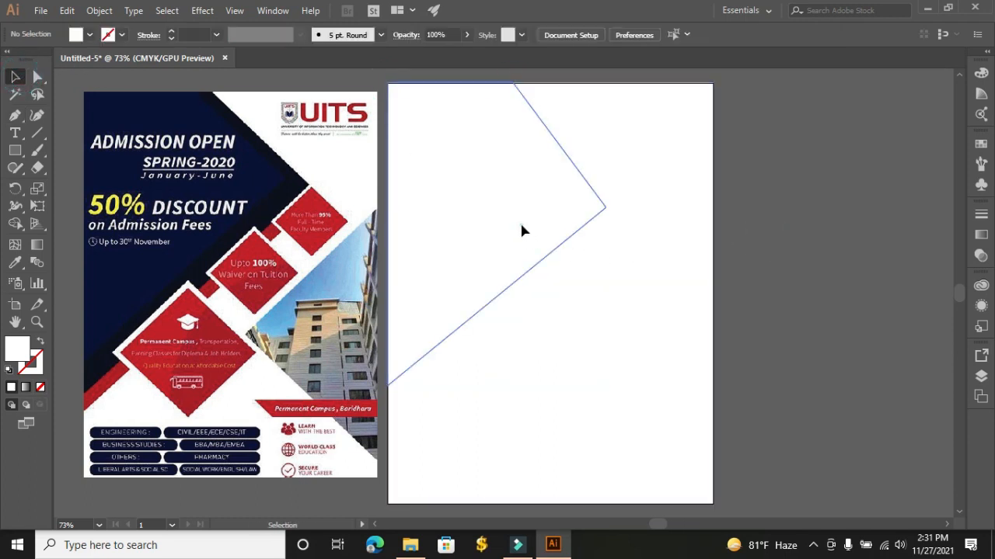
# Fill the four-cornered path with the dark navy sampled from the reference flyer using the Eyedropper
pyautogui.click(522, 229)
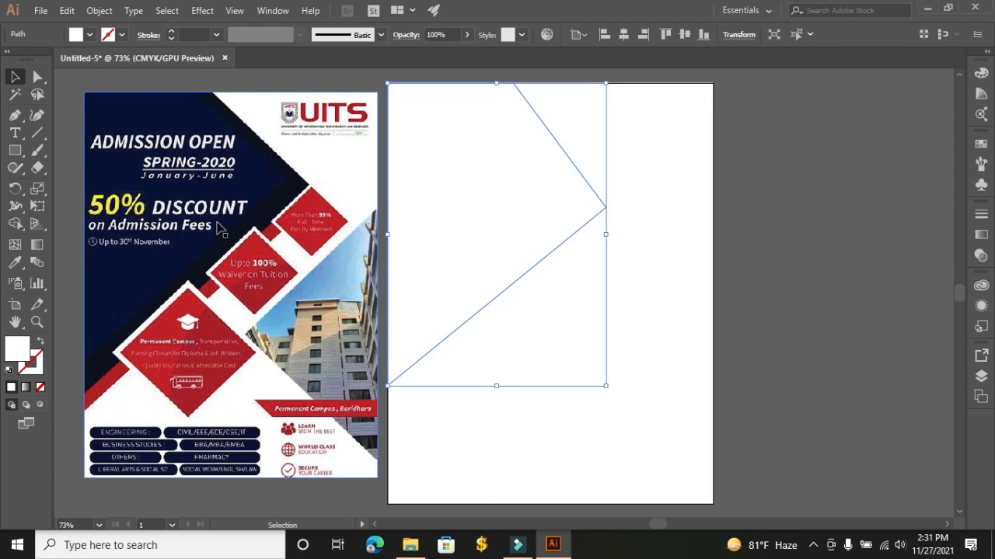
pyautogui.click(15, 262)
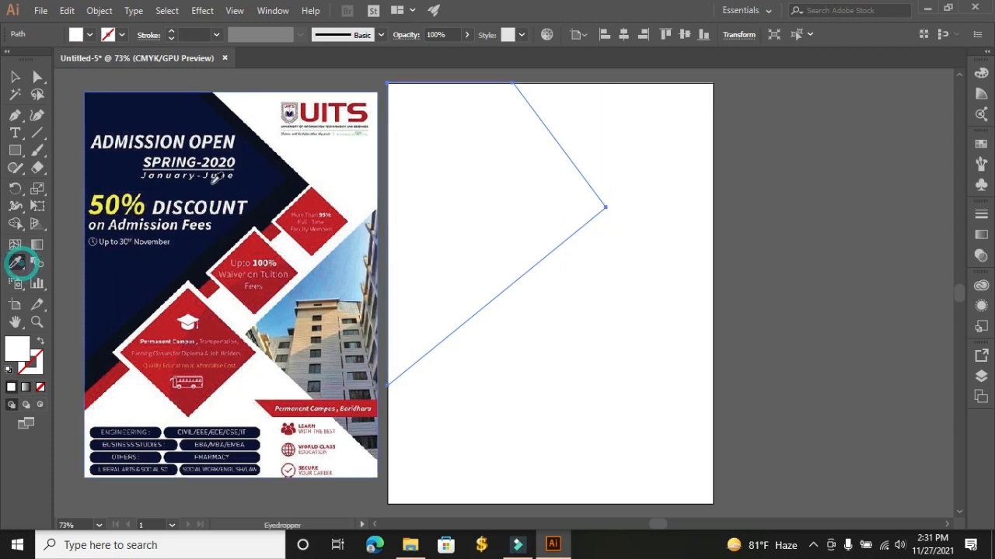
pyautogui.click(253, 176)
pyautogui.click(15, 77)
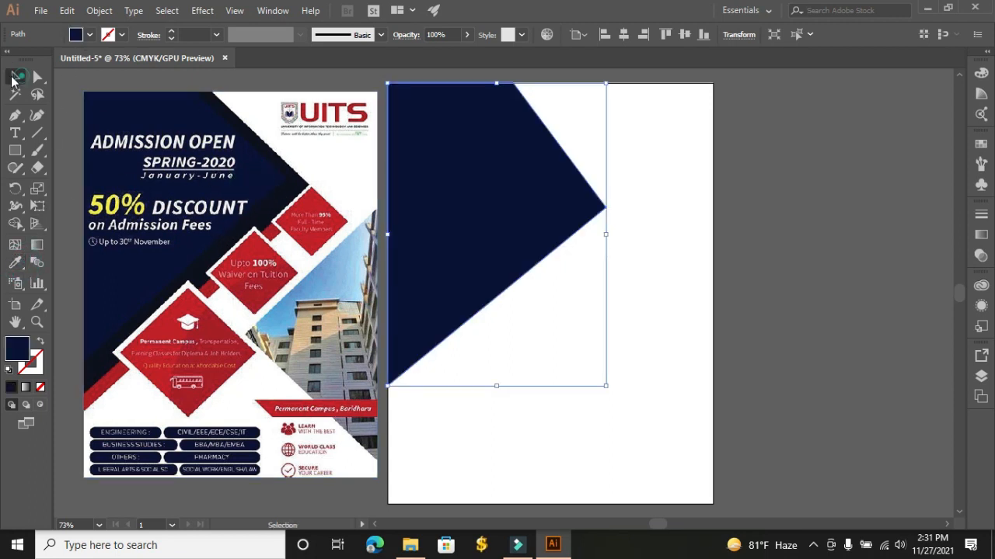
pyautogui.click(777, 230)
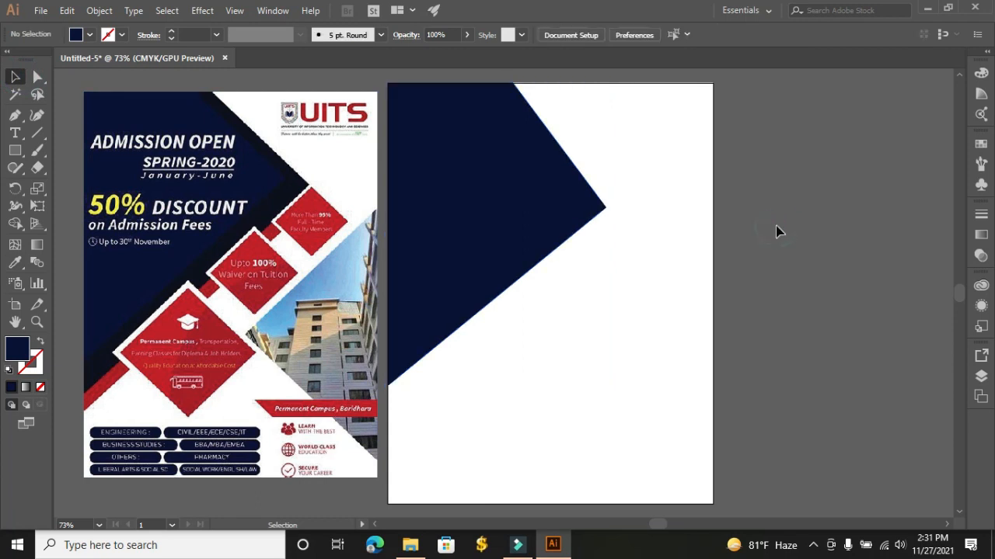
# Duplicate the navy four-cornered shape in place and offset the copy about 0.59 in right and 0.23 in down
pyautogui.click(520, 259)
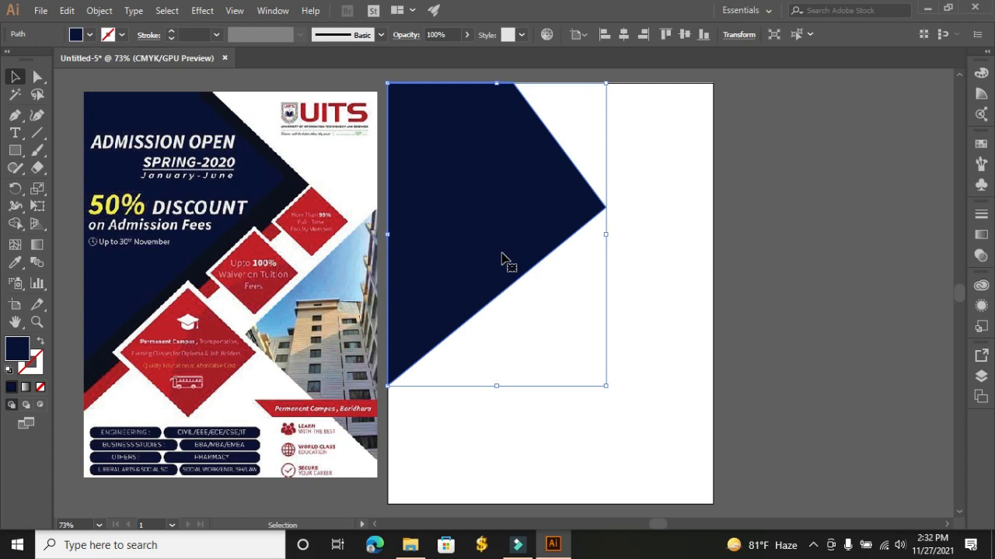
pyautogui.press('a')
pyautogui.hotkey('ctrl', 'c')
pyautogui.hotkey('ctrl', 'f')
pyautogui.click(498, 254)
pyautogui.keyDown('shift'); pyautogui.click(498, 254); pyautogui.keyUp('shift')
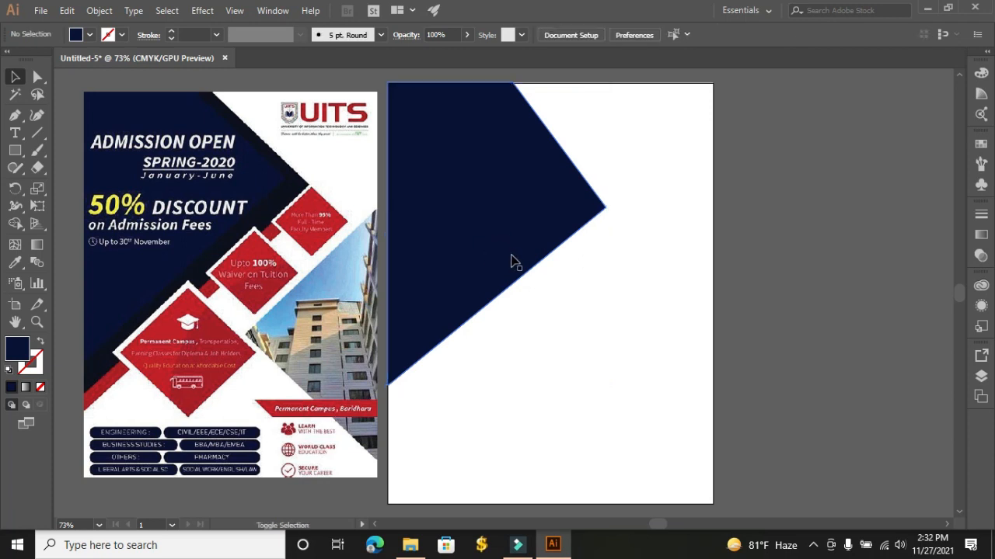
pyautogui.moveTo(508, 259); pyautogui.dragTo(521, 262)
pyautogui.moveTo(522, 262); pyautogui.dragTo(531, 262)
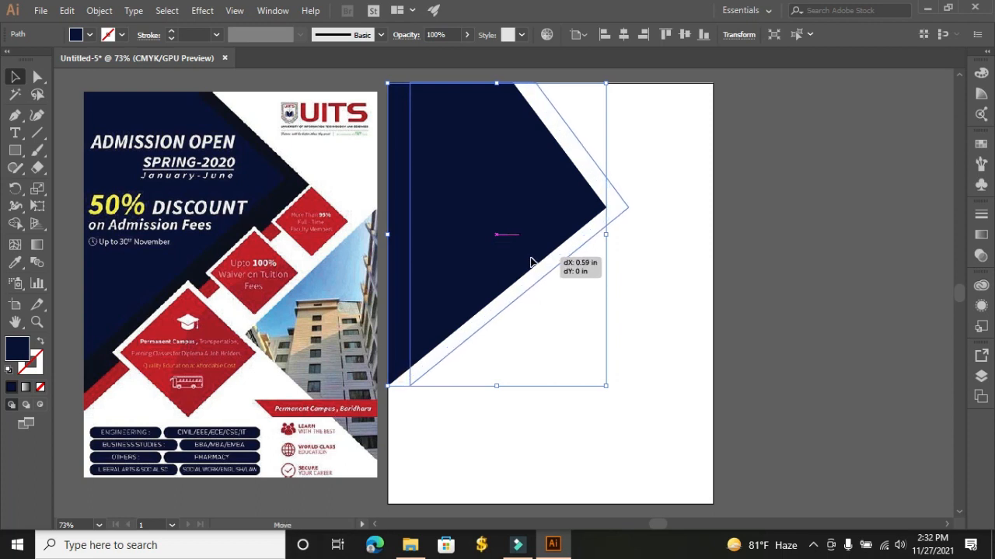
pyautogui.moveTo(531, 261); pyautogui.dragTo(533, 272)
pyautogui.scroll(2, 836, 277)
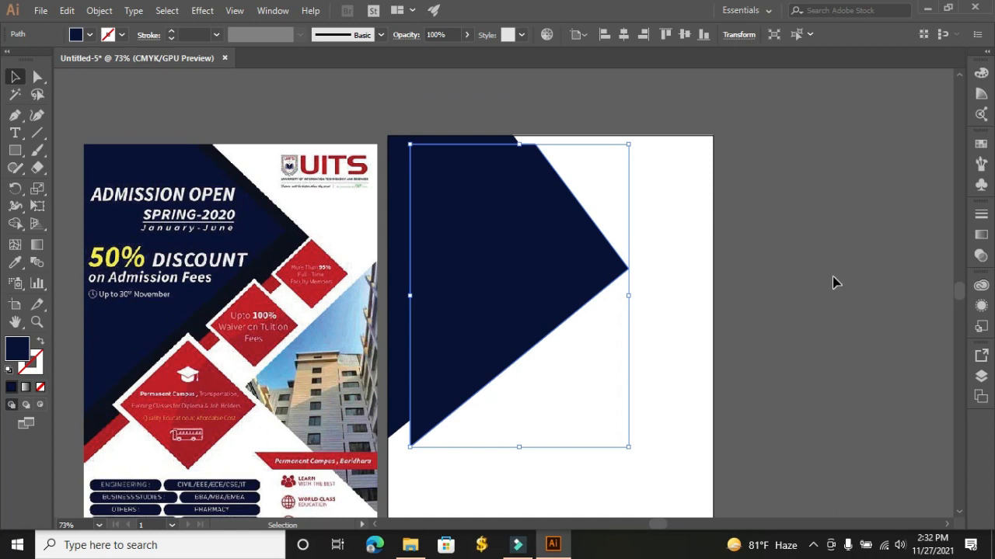
pyautogui.click(832, 277)
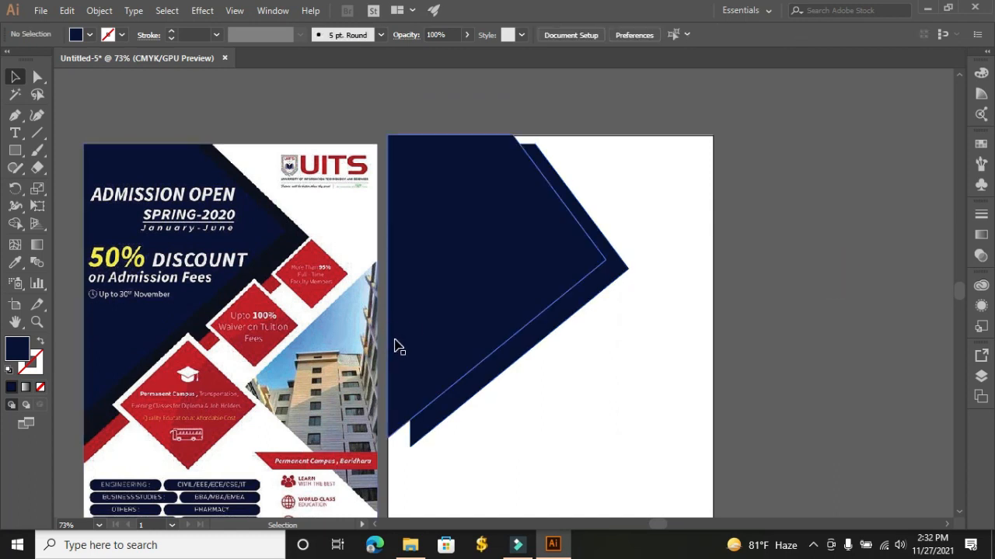
# Bring the original navy shape in front of its offset copy
pyautogui.click(397, 177)
pyautogui.rightClick(400, 178)
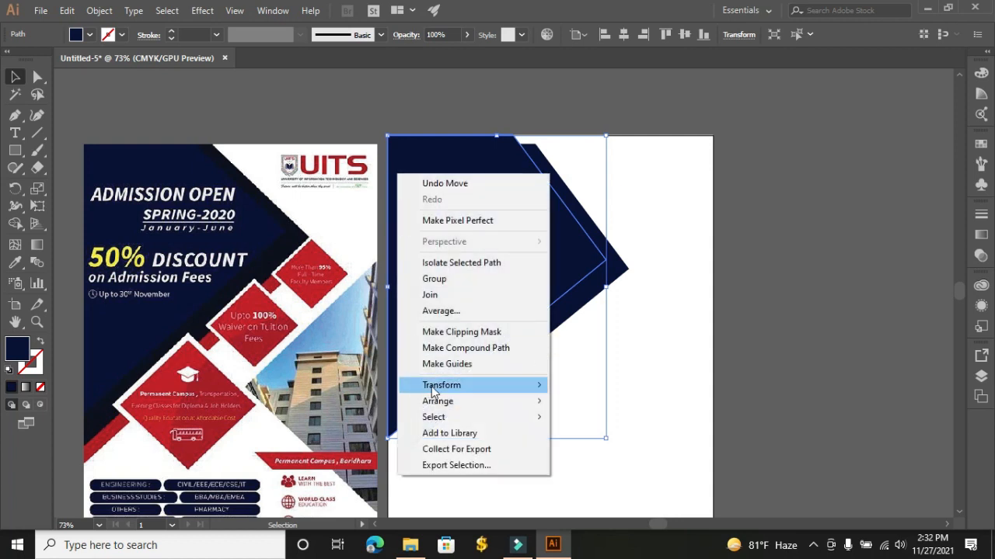
pyautogui.moveTo(462, 403)
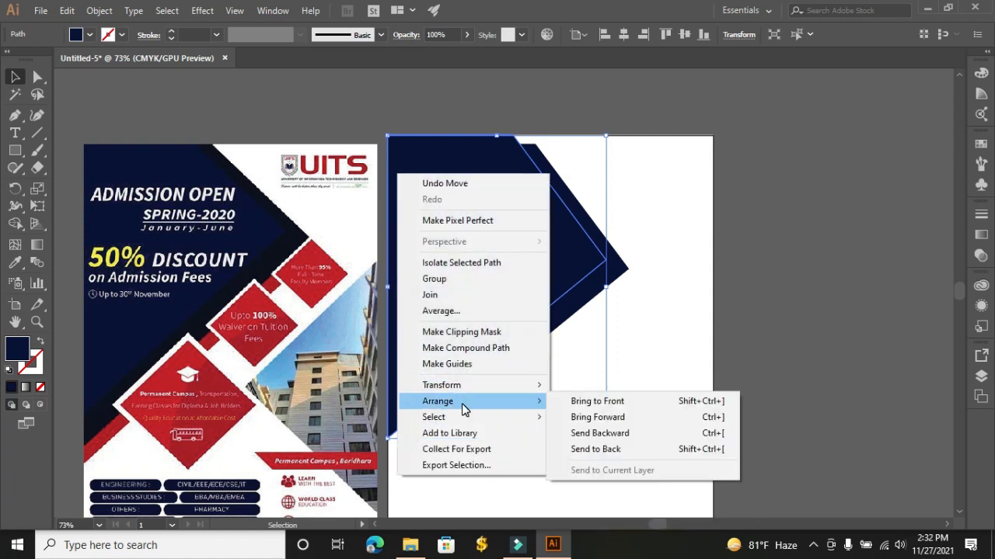
pyautogui.click(611, 404)
pyautogui.click(787, 323)
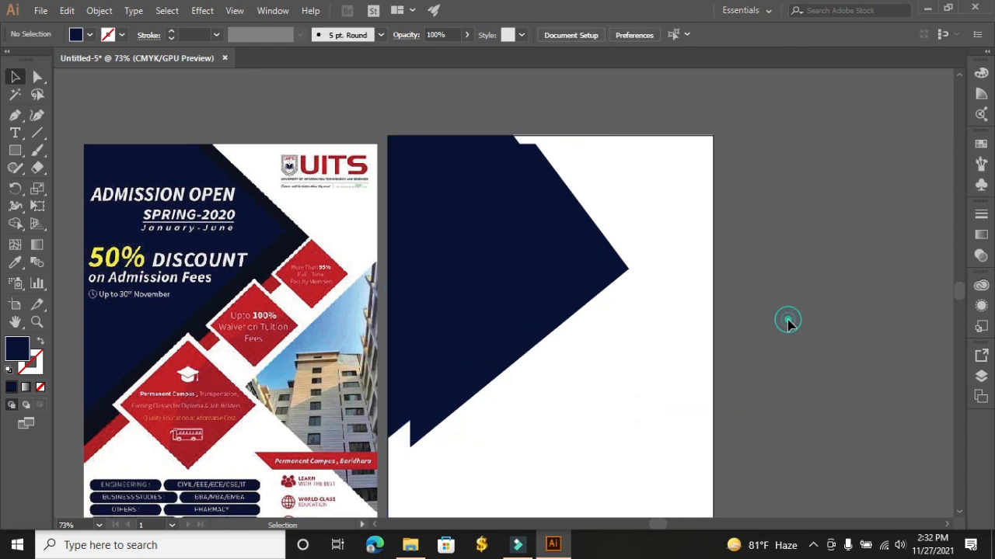
# Fill the offset copy with the near-black sampled from the dark border in the reference flyer using the Eyedropper
pyautogui.click(620, 274)
pyautogui.click(15, 262)
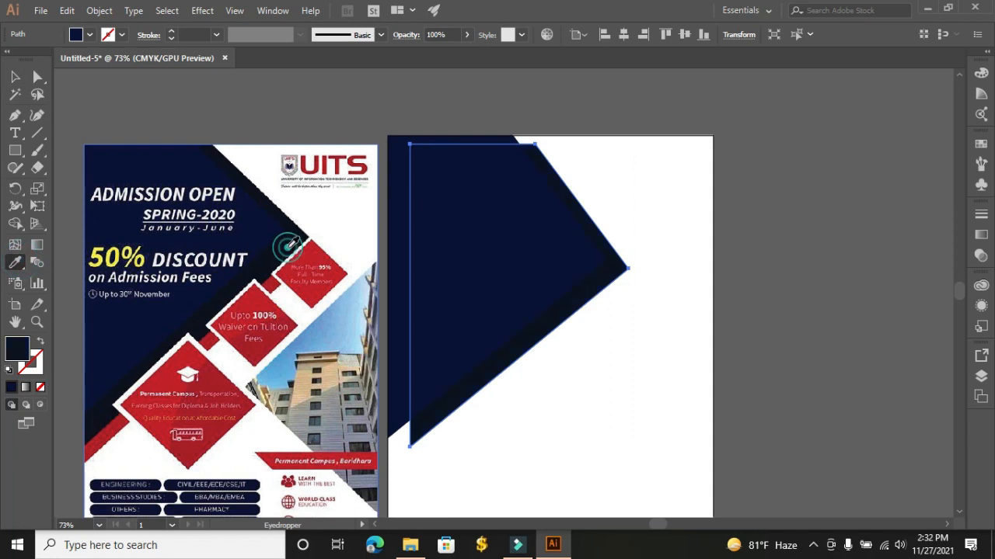
pyautogui.click(754, 198)
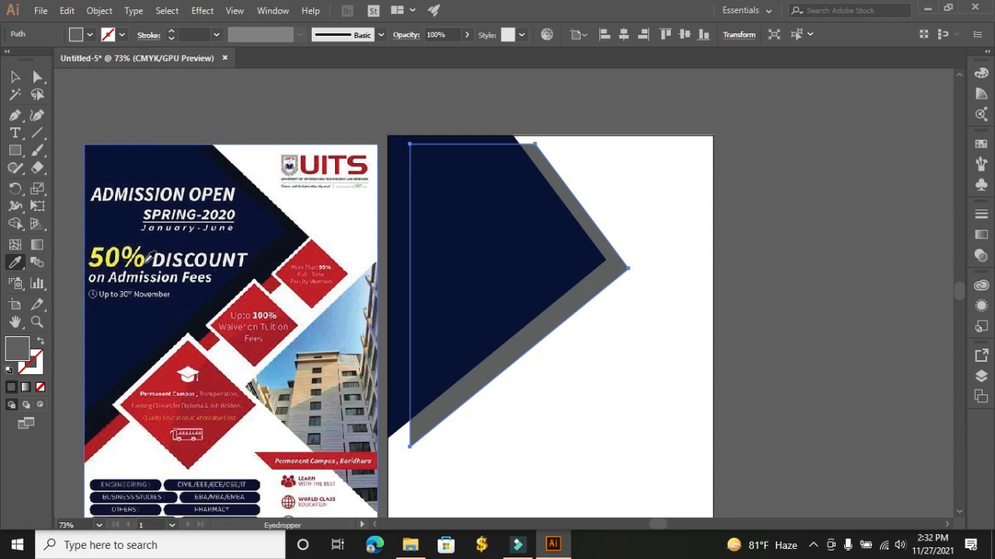
pyautogui.click(280, 247)
pyautogui.press('v')
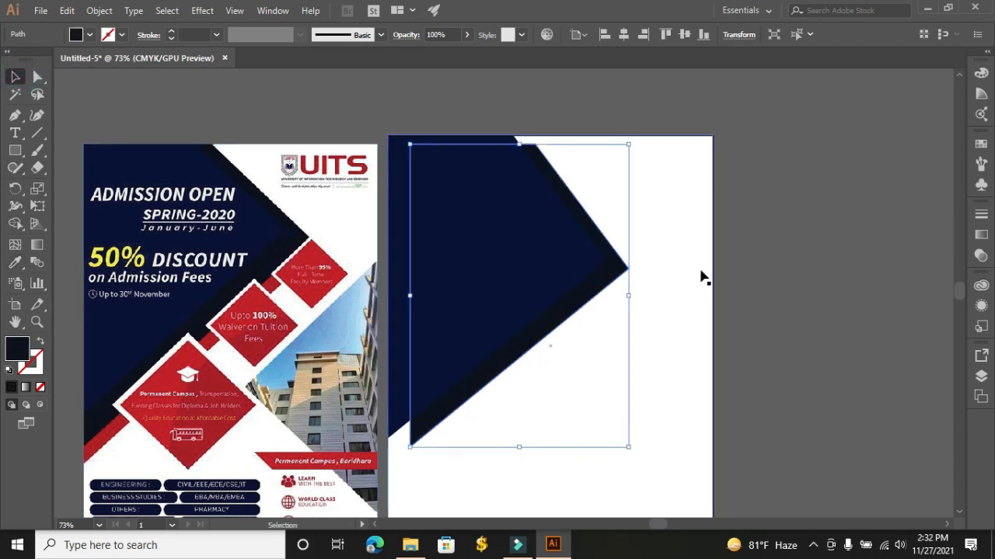
pyautogui.click(773, 278)
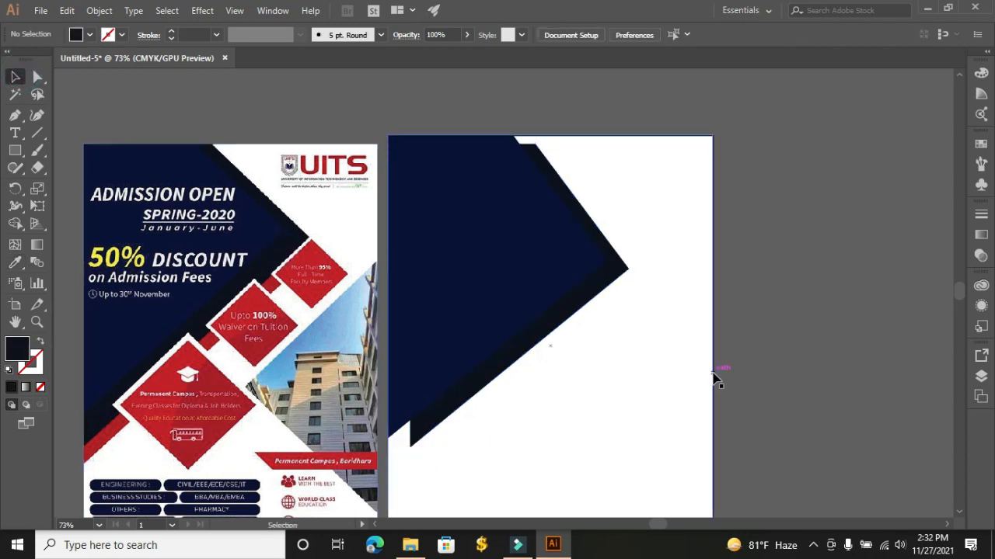
# Move the near-black shape's upper-right anchor about 0.17 in left and 0.23 in up, along its slanted edge to the artboard's top edge
pyautogui.scroll(1, 715, 377)
pyautogui.moveTo(590, 286); pyautogui.dragTo(605, 310)
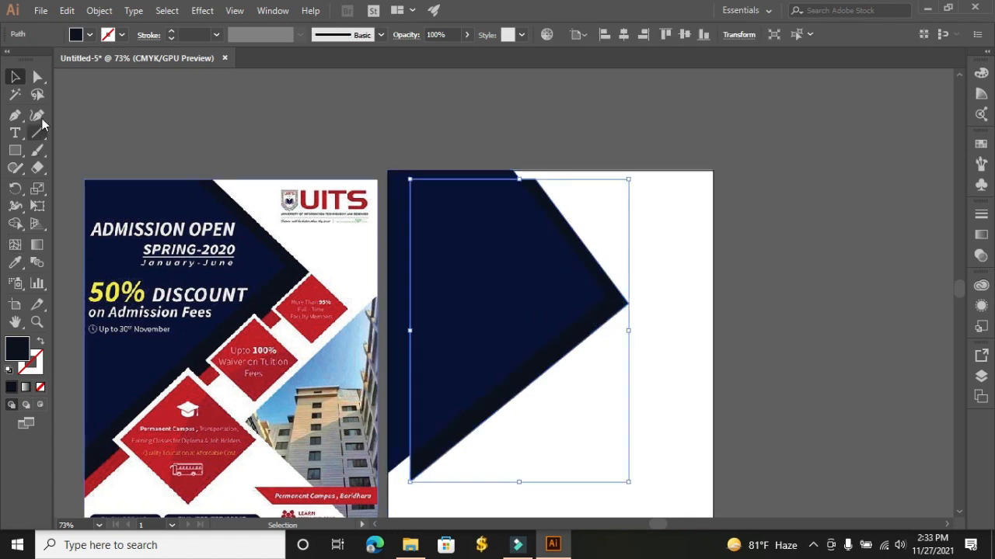
pyautogui.click(37, 76)
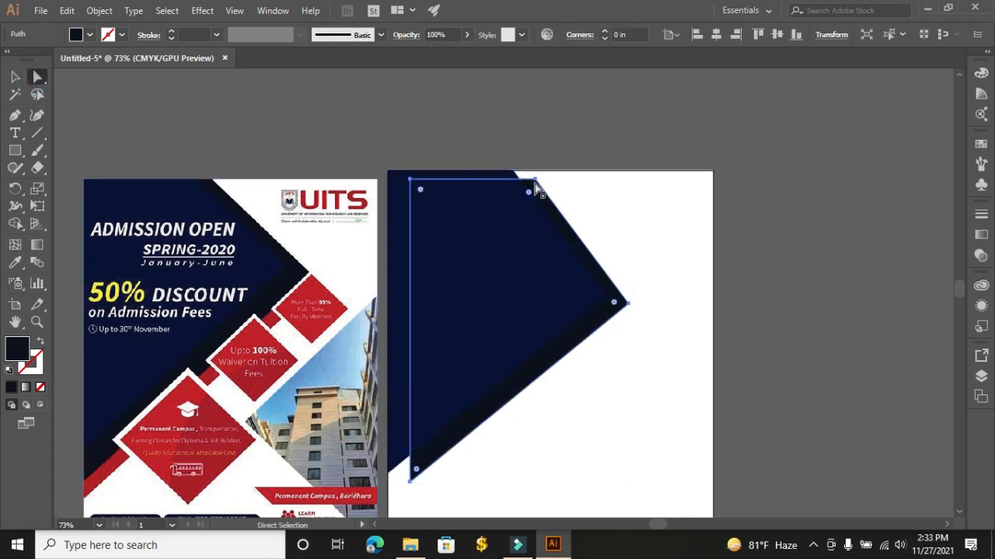
pyautogui.click(534, 182)
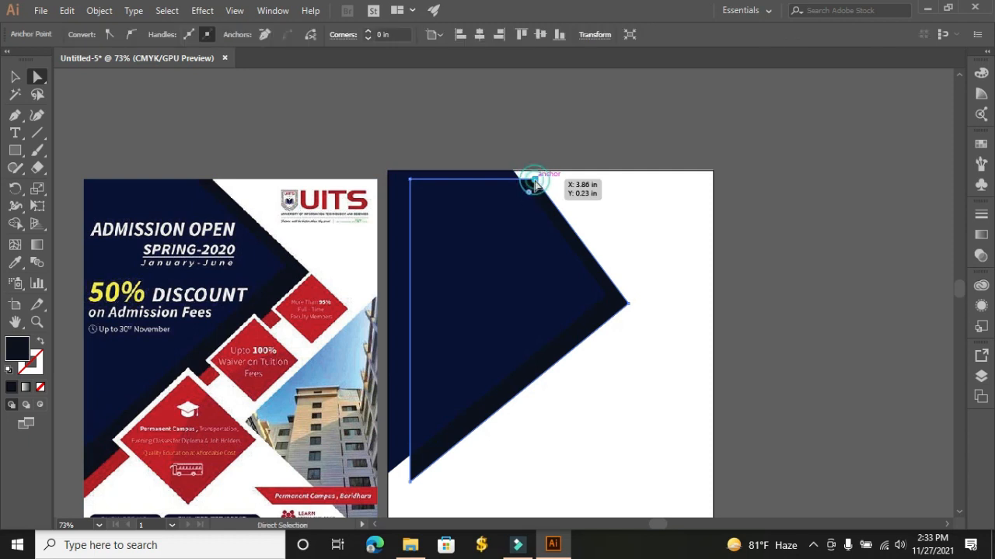
pyautogui.moveTo(533, 180); pyautogui.dragTo(526, 177)
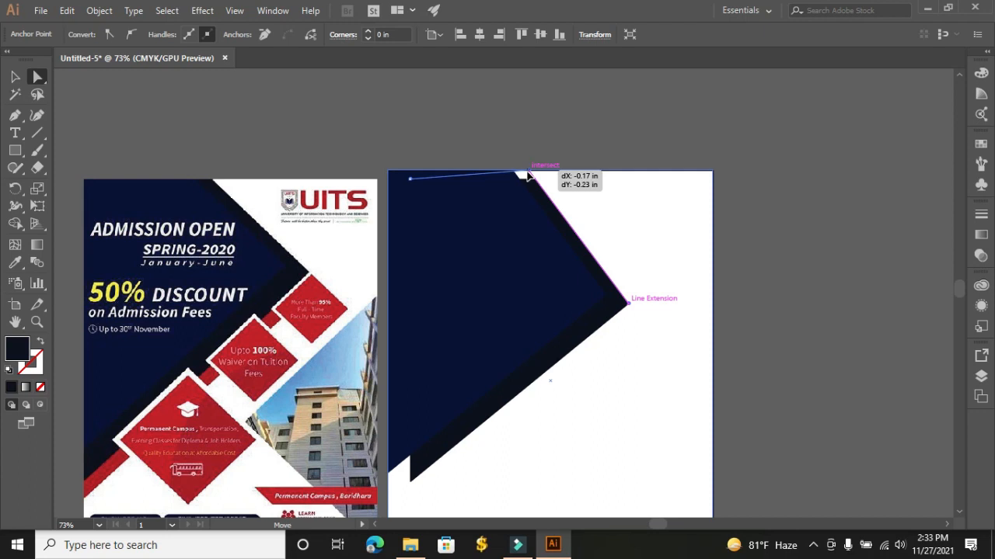
pyautogui.moveTo(526, 174); pyautogui.dragTo(527, 170)
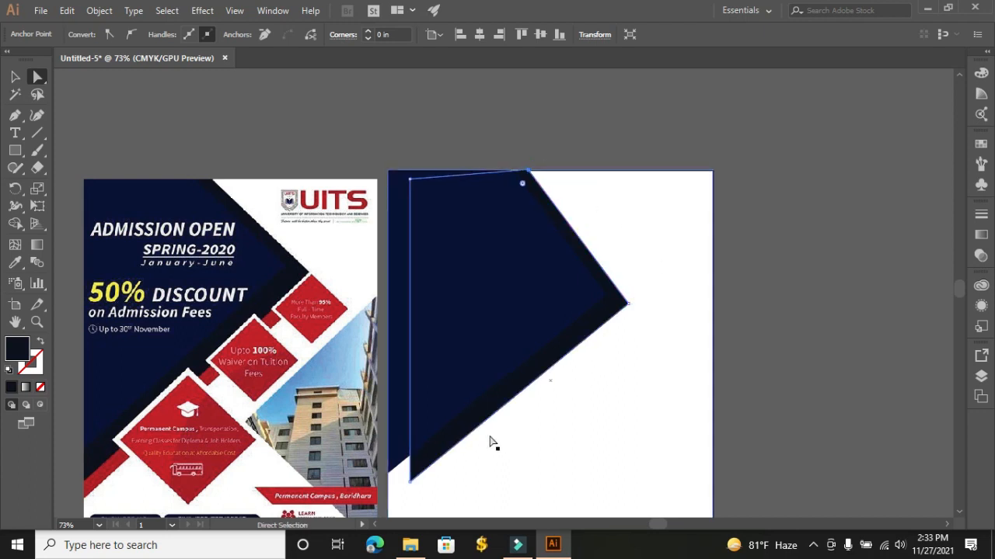
# Extend the near-black shape's bottom anchor about 0.59 in left and 0.48 in down to the artboard's left edge, and move its upper-left anchor to the artboard corner
pyautogui.scroll(-3, 544, 450)
pyautogui.moveTo(412, 412); pyautogui.dragTo(402, 436)
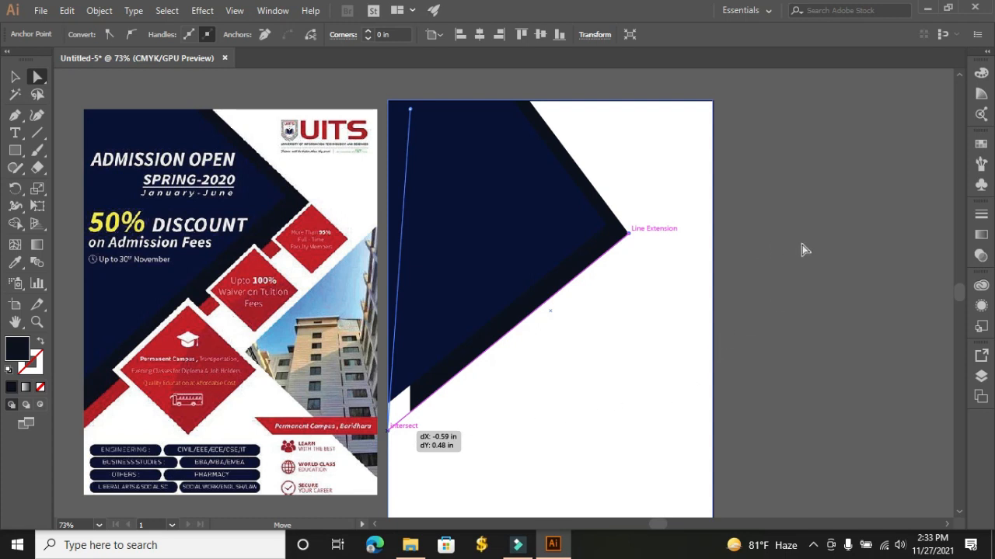
pyautogui.scroll(3, 230, 202)
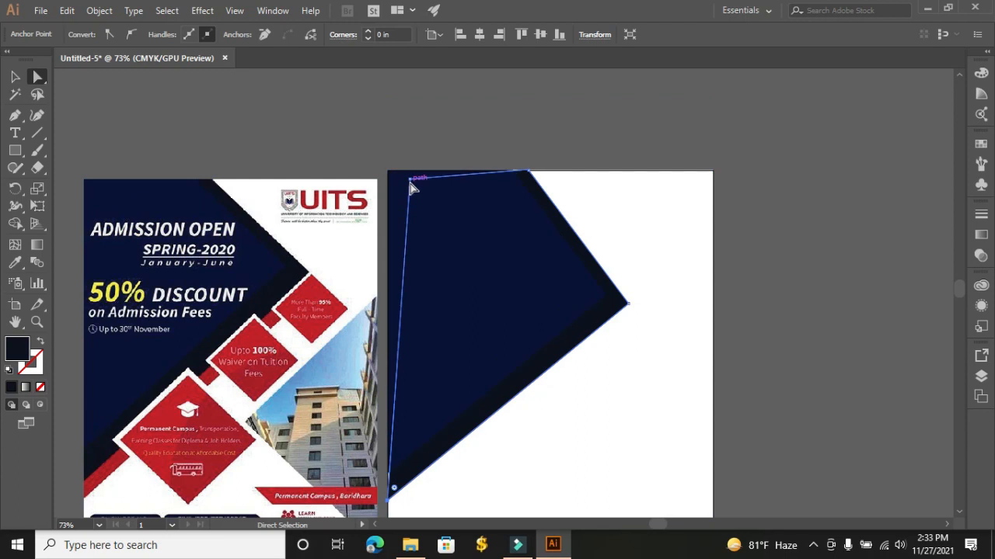
pyautogui.moveTo(411, 181); pyautogui.dragTo(390, 175)
pyautogui.click(298, 96)
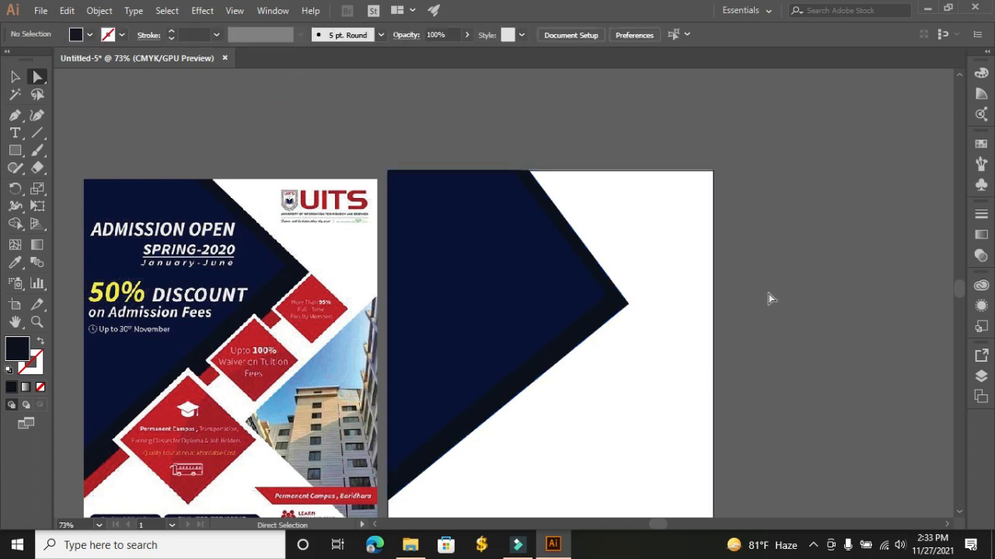
pyautogui.scroll(-2, 298, 327)
pyautogui.scroll(-1, 759, 306)
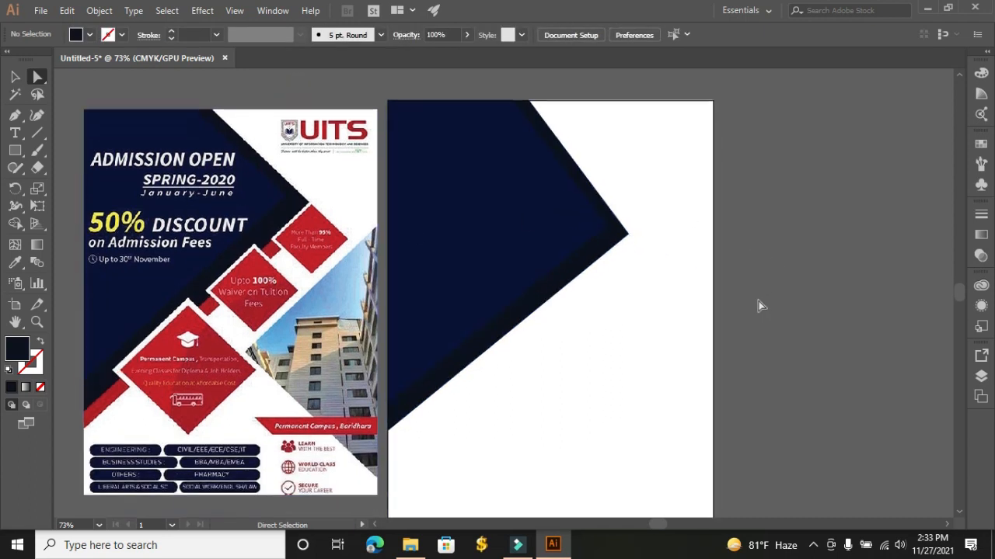
pyautogui.scroll(1, 697, 305)
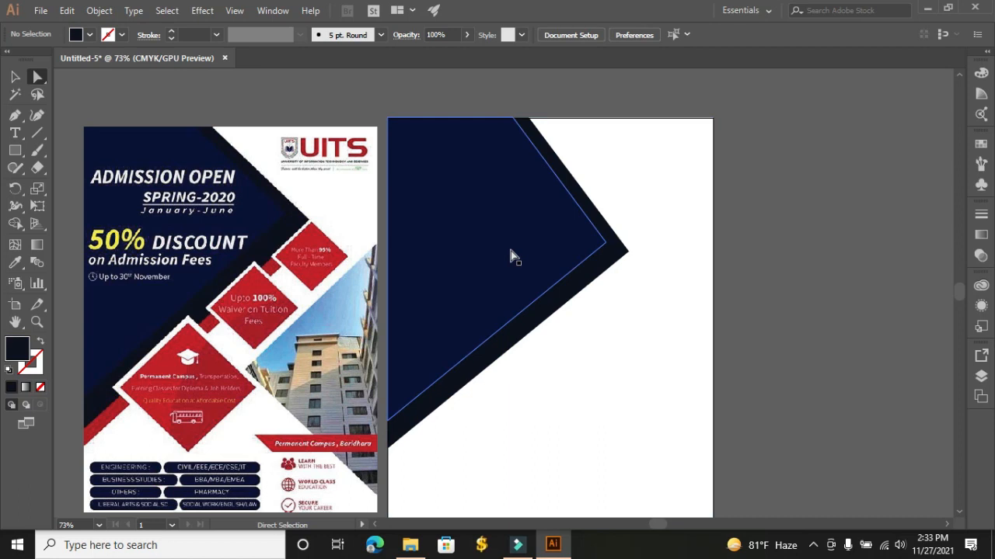
pyautogui.scroll(-1, 839, 292)
pyautogui.scroll(-1, 839, 292)
pyautogui.scroll(1, 843, 299)
pyautogui.scroll(-1, 805, 306)
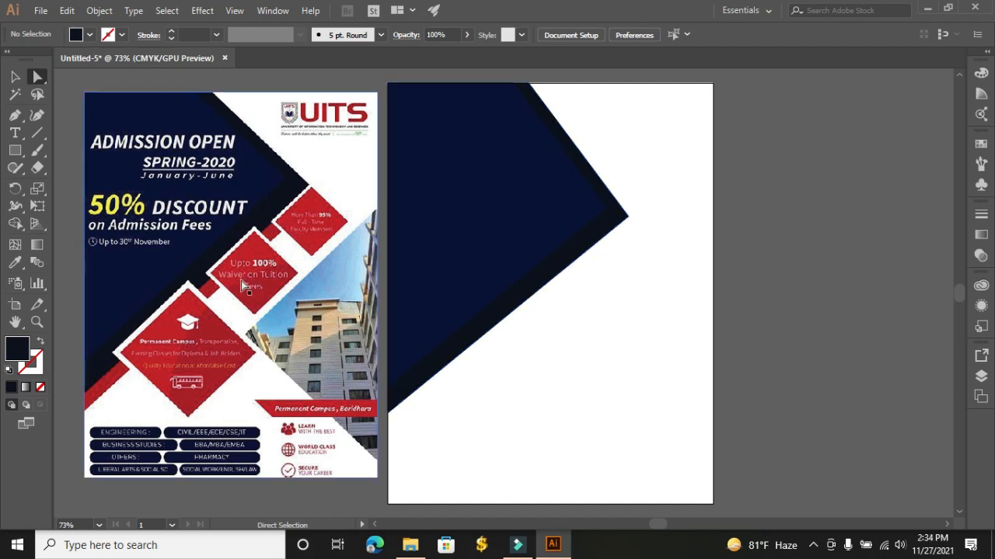
# Draw a near-black square at the artboard's right edge with the Rectangle tool and place two copies below it
pyautogui.click(16, 151)
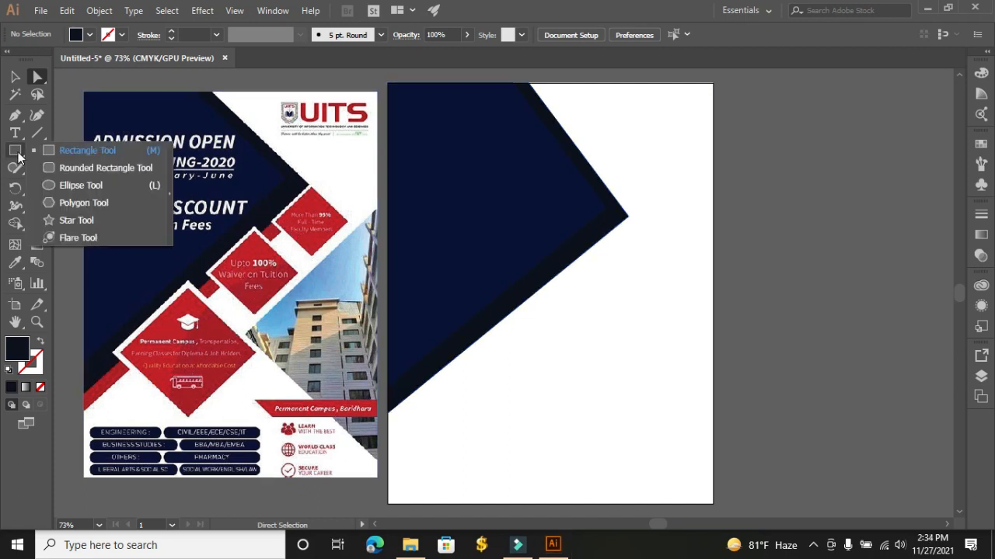
pyautogui.click(96, 151)
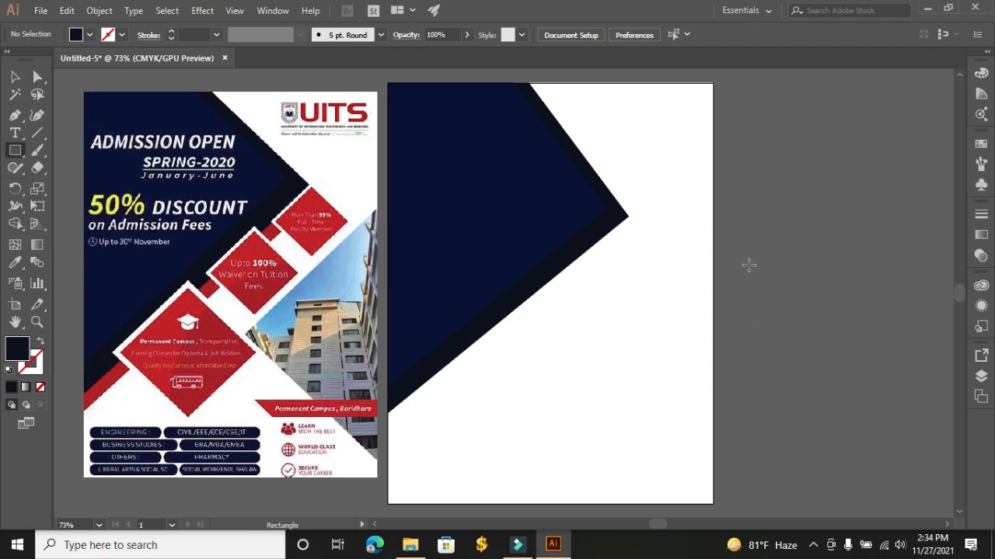
pyautogui.moveTo(748, 263); pyautogui.dragTo(788, 300)
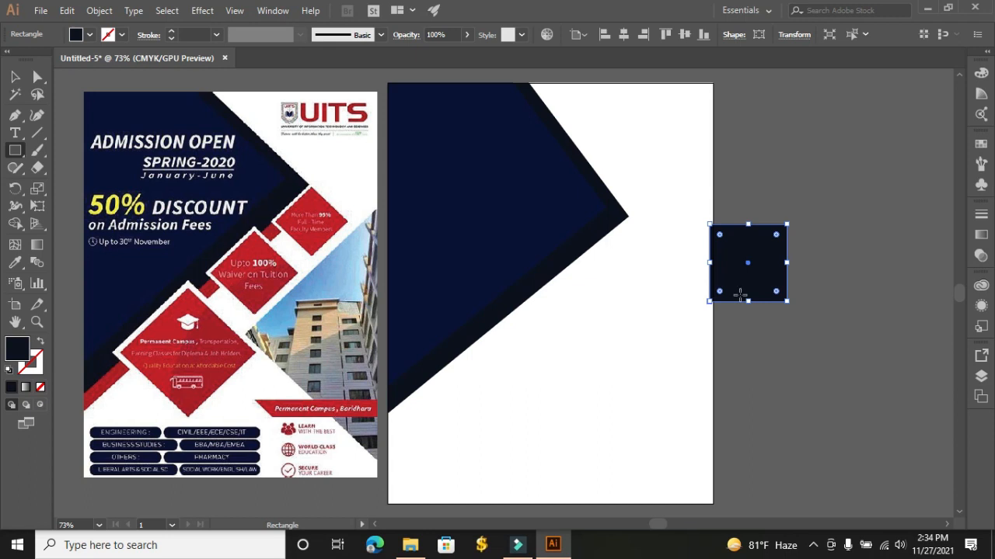
pyautogui.click(15, 76)
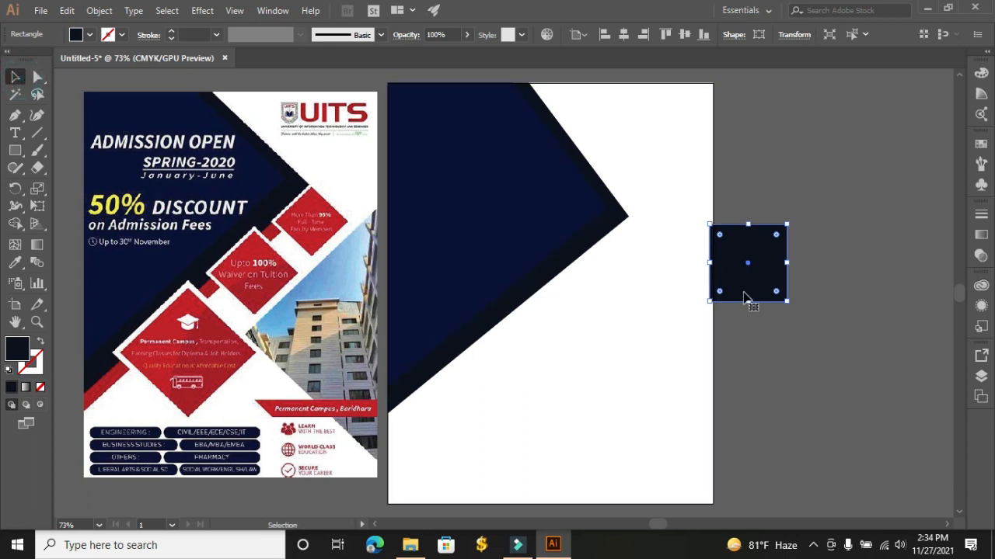
pyautogui.moveTo(744, 297); pyautogui.dragTo(751, 492)
pyautogui.click(839, 291)
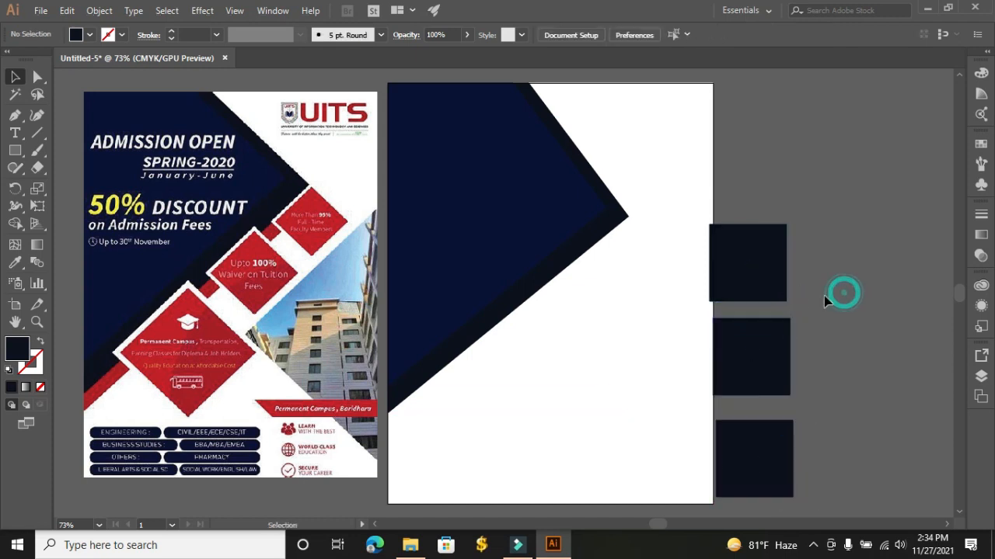
# Move the uppermost square onto the artboard below the dark shape's right corner and rotate it to about 309° to match the slanted edge
pyautogui.moveTo(774, 291); pyautogui.dragTo(637, 318)
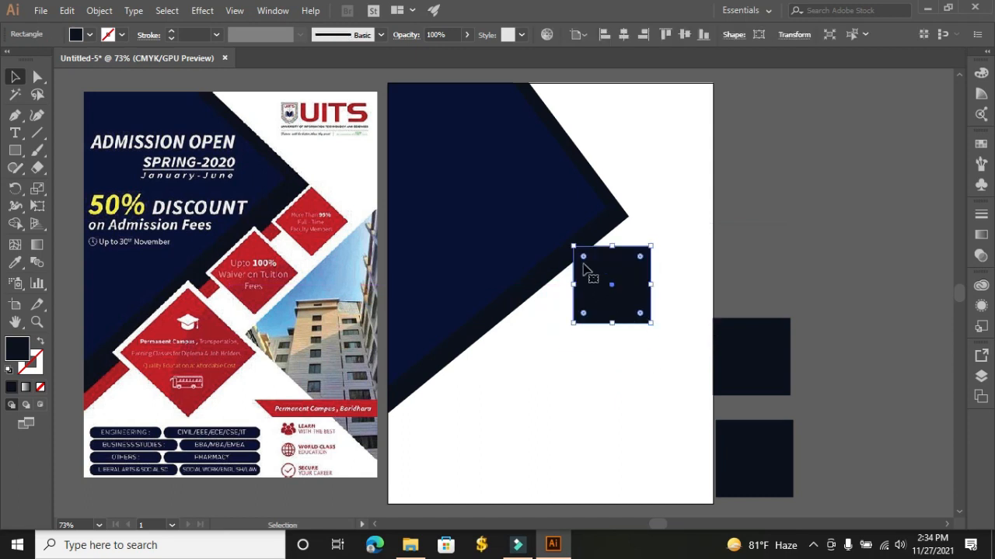
pyautogui.moveTo(568, 245); pyautogui.dragTo(618, 225)
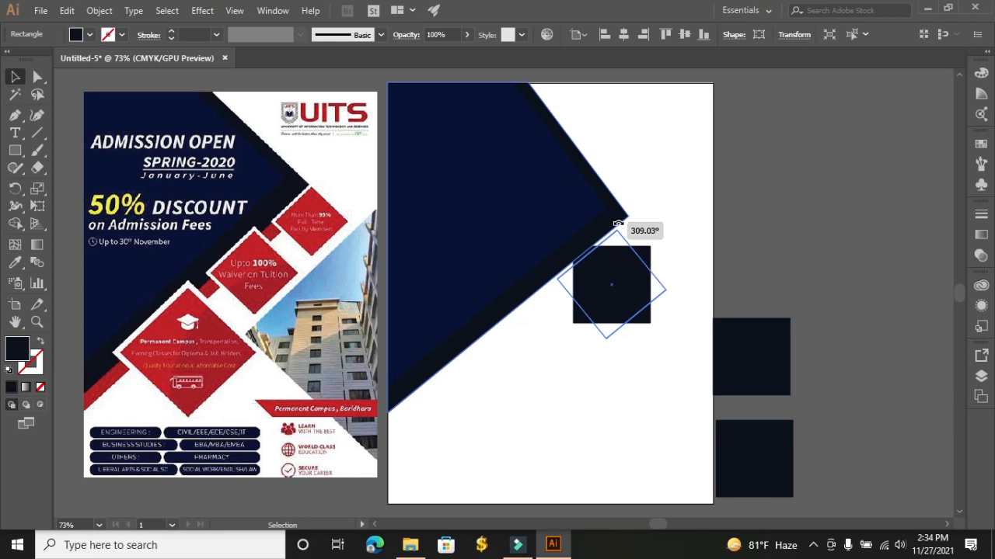
pyautogui.moveTo(618, 225); pyautogui.dragTo(618, 224)
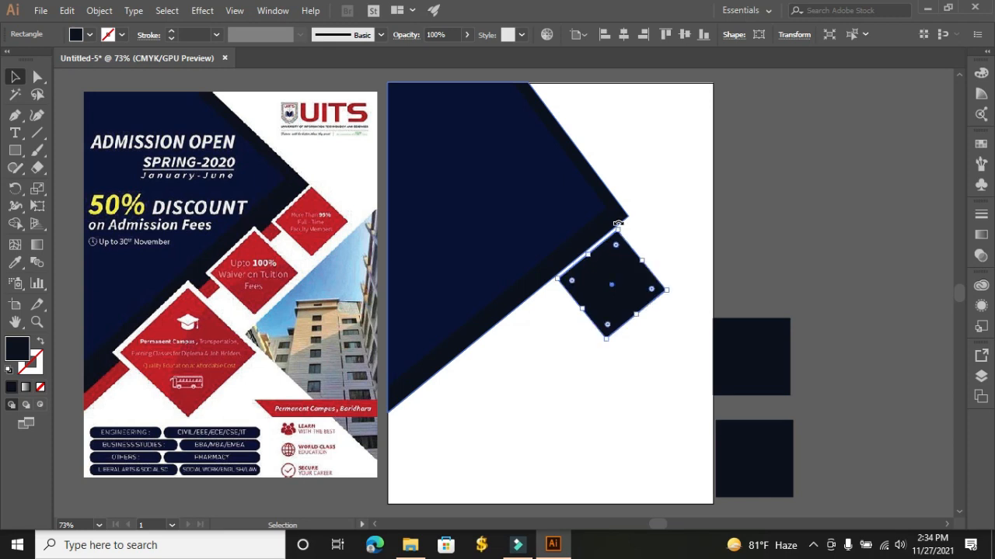
pyautogui.click(777, 242)
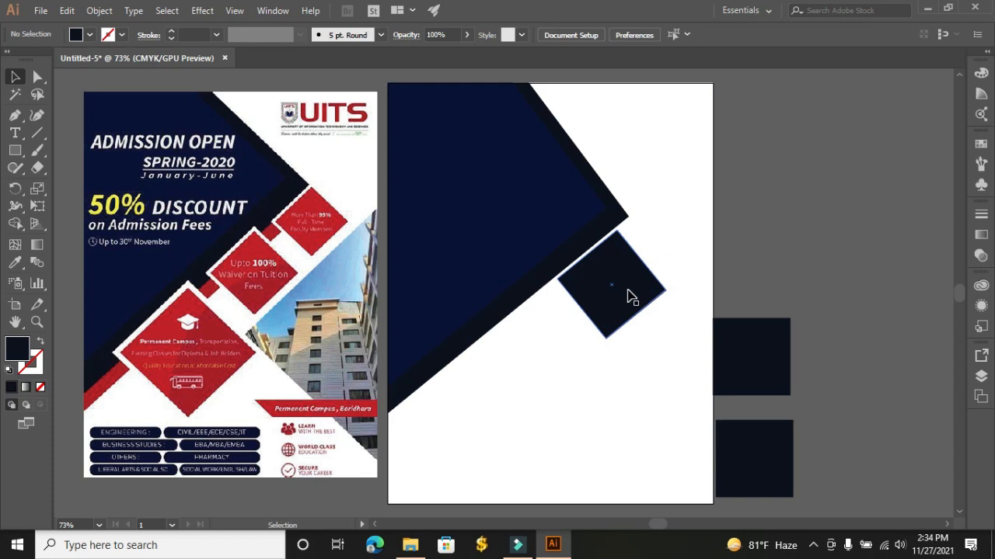
# Move the rotated square about 0.29 in right and 0.4 in up against the lower slanted edge at the dark shape's right corner
pyautogui.moveTo(624, 290); pyautogui.dragTo(635, 284)
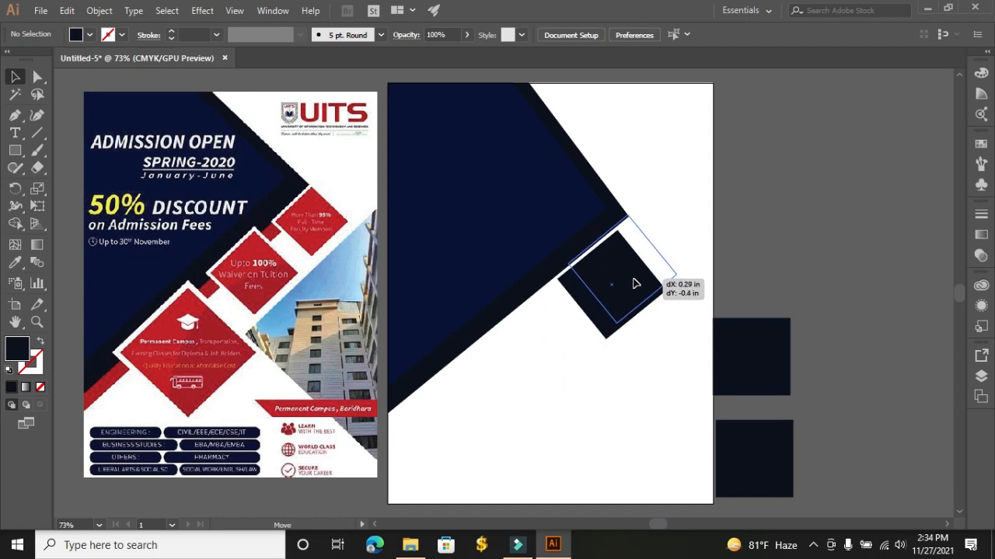
pyautogui.moveTo(635, 284); pyautogui.dragTo(635, 284)
pyautogui.click(774, 245)
# Fill the rotated square with the red sampled from the reference flyer's diamond using the Eyedropper
pyautogui.click(651, 259)
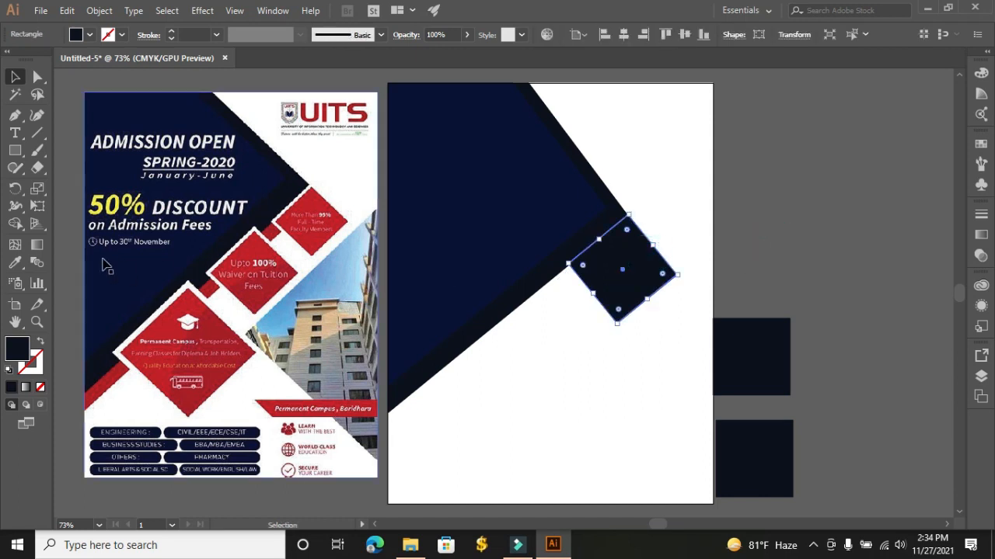
pyautogui.click(14, 263)
pyautogui.click(312, 207)
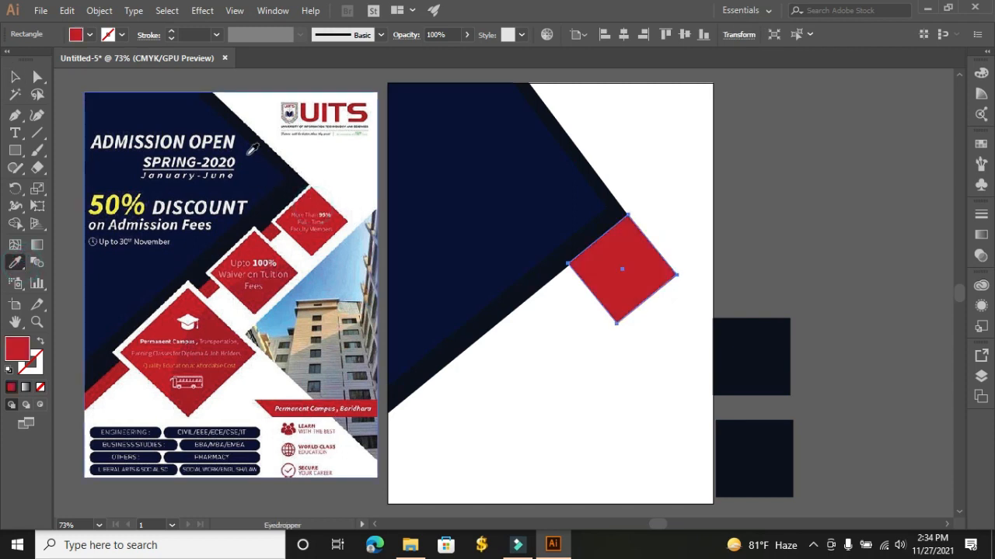
# Change the rotated square's fill to the bright red swatch
pyautogui.click(87, 35)
pyautogui.click(52, 61)
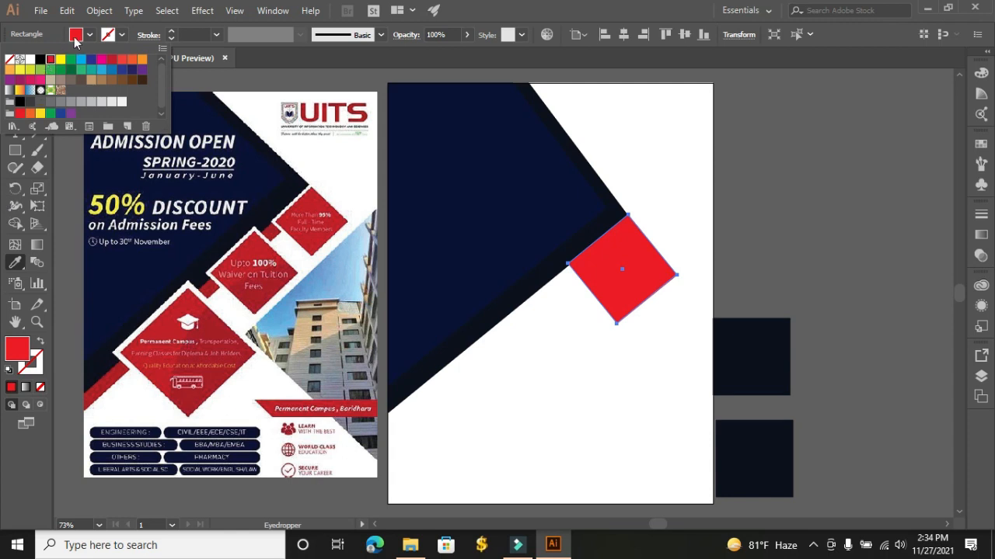
pyautogui.click(19, 75)
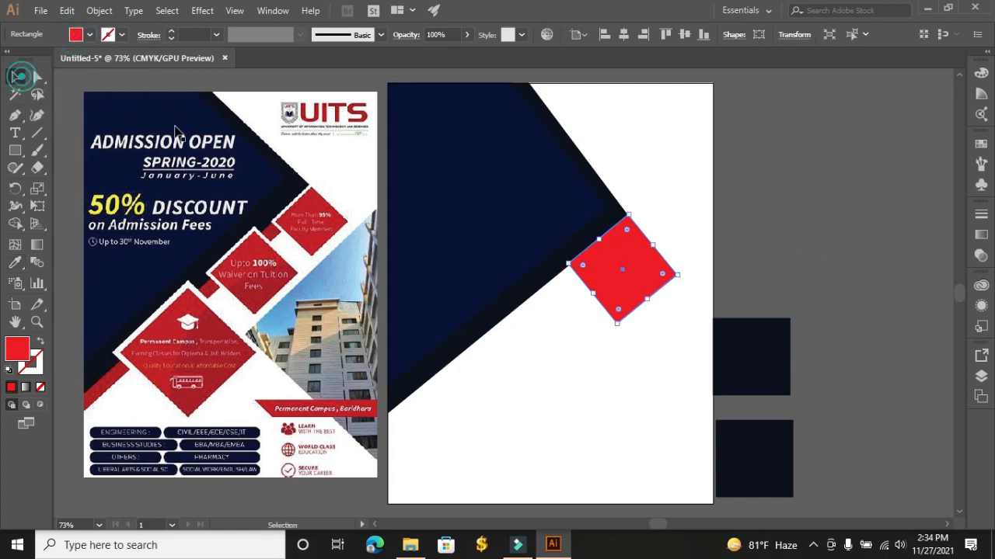
pyautogui.click(804, 253)
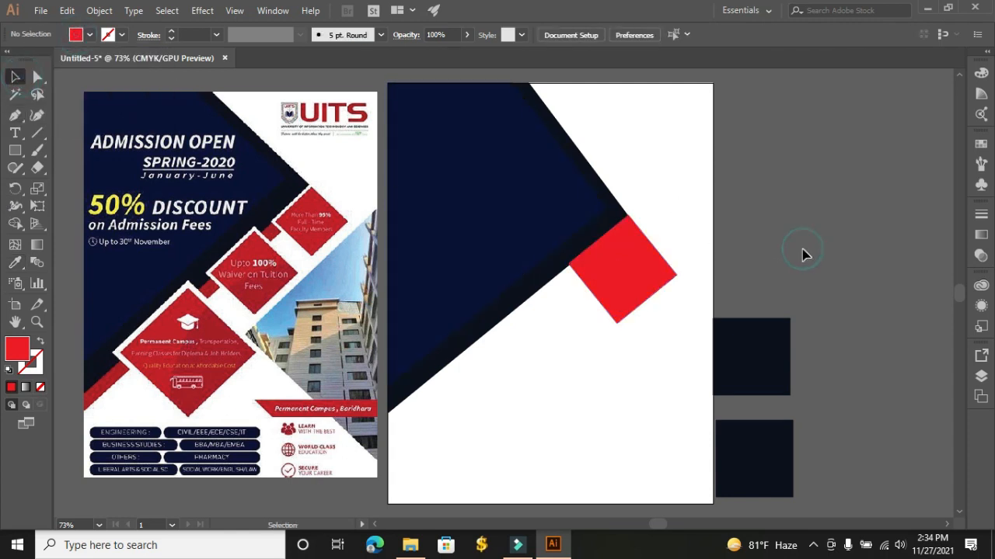
# Give the red diamond a white stroke with a weight of 9 pt
pyautogui.click(627, 284)
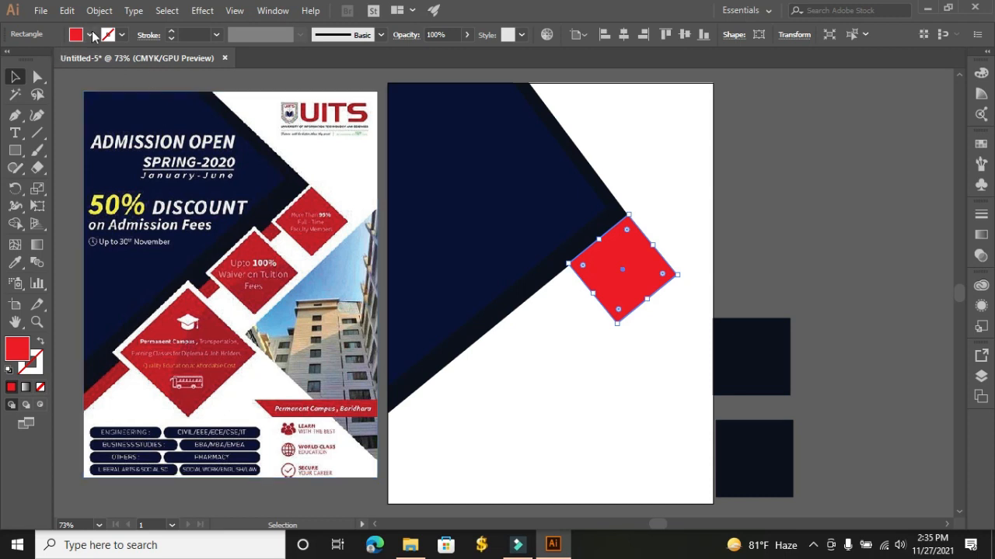
pyautogui.click(121, 35)
pyautogui.click(29, 59)
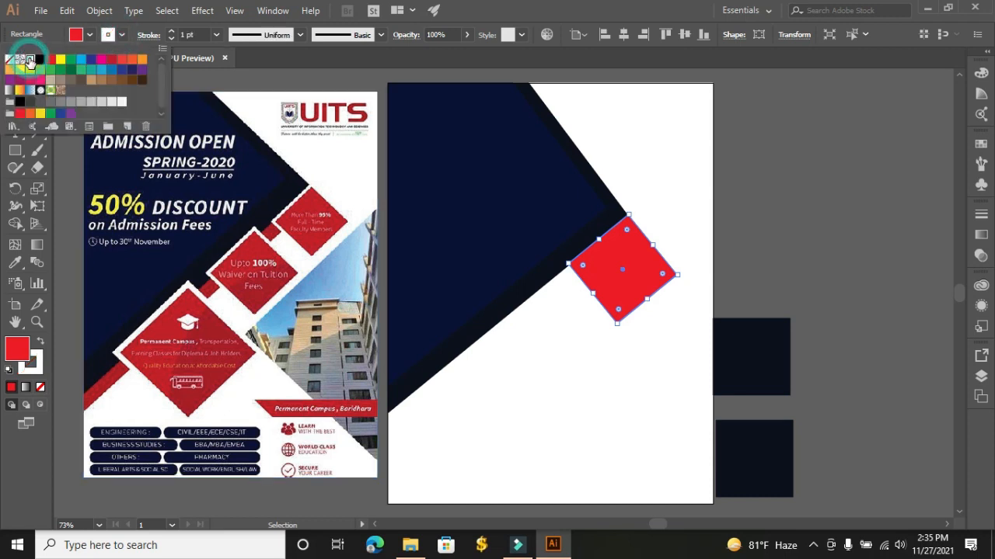
pyautogui.click(174, 32)
pyautogui.click(174, 32)
pyautogui.click(174, 33)
pyautogui.click(174, 32)
pyautogui.click(173, 33)
pyautogui.click(174, 33)
pyautogui.click(173, 33)
pyautogui.click(173, 33)
pyautogui.click(173, 32)
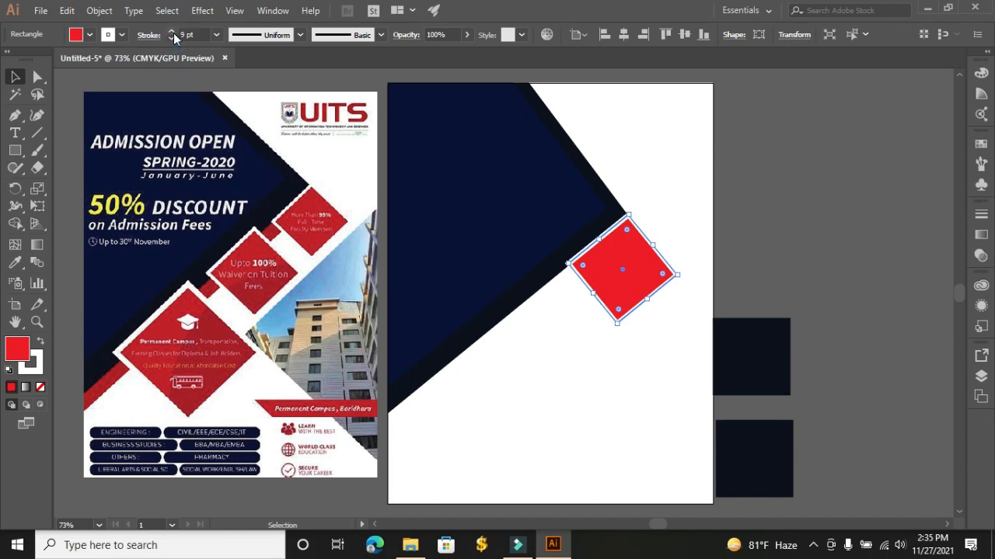
pyautogui.click(787, 212)
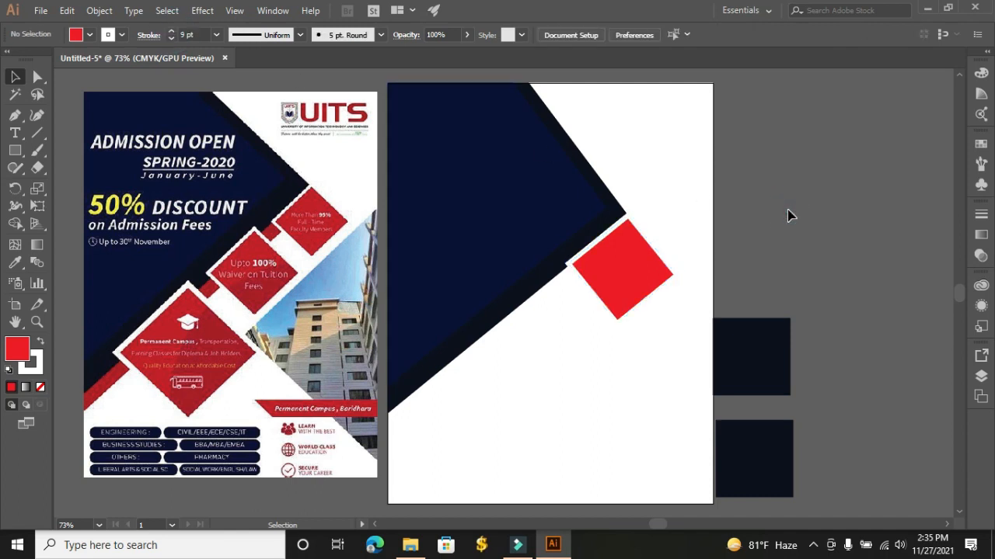
# Copy the red diamond down along the dark shape's lower slanted edge, enlarge the copy slightly and set it against the edge
pyautogui.click(642, 289)
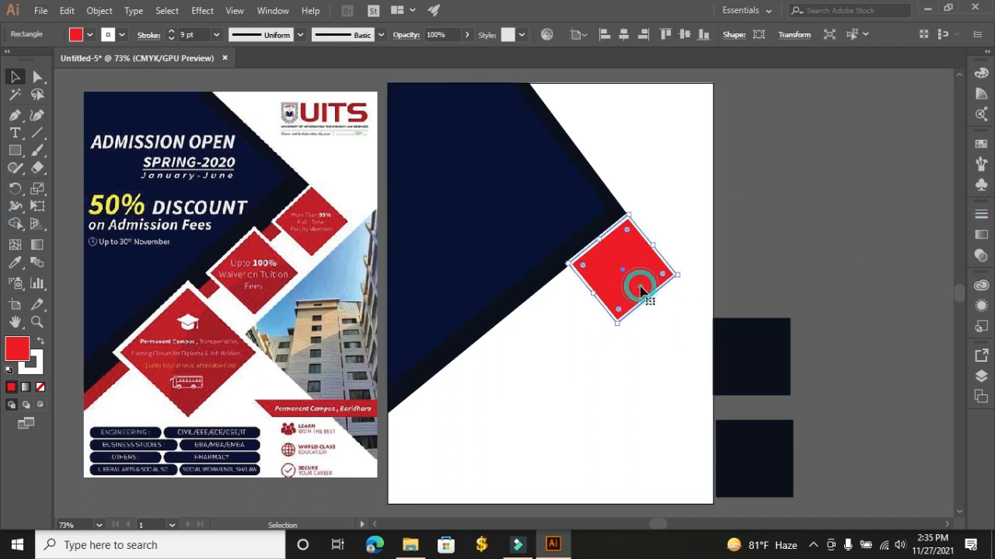
pyautogui.moveTo(636, 290); pyautogui.dragTo(545, 364)
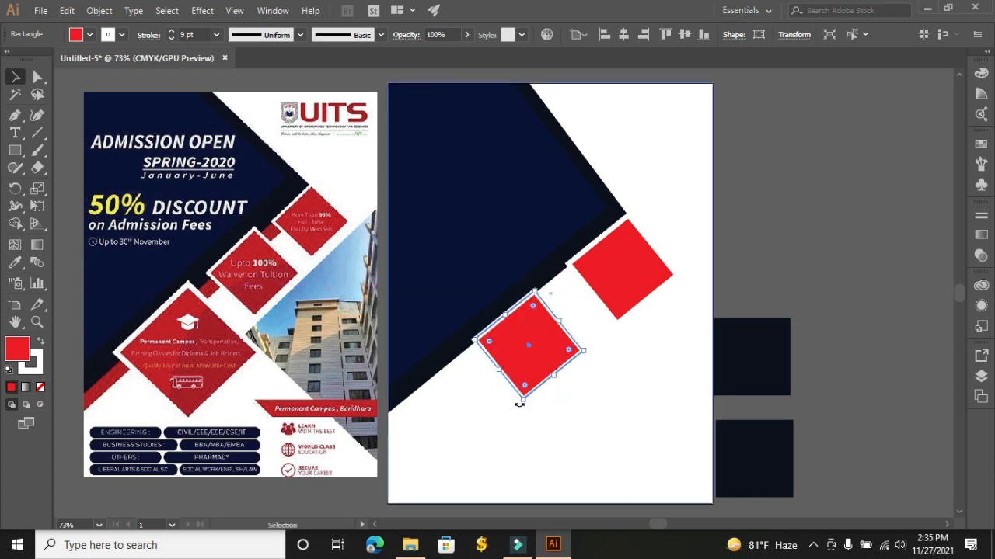
pyautogui.moveTo(524, 400); pyautogui.dragTo(522, 417)
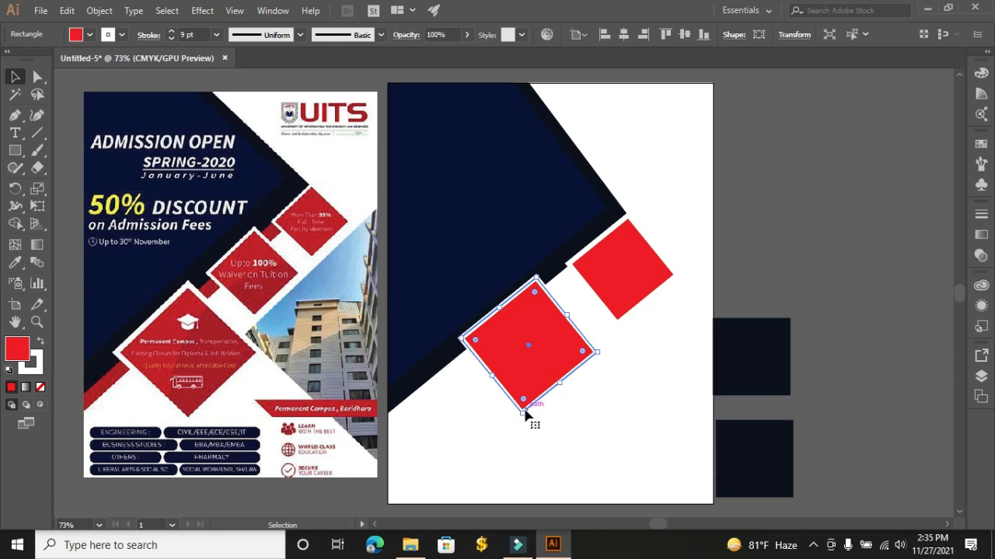
pyautogui.moveTo(522, 413); pyautogui.dragTo(542, 376)
pyautogui.click(820, 259)
pyautogui.scroll(-2, 823, 253)
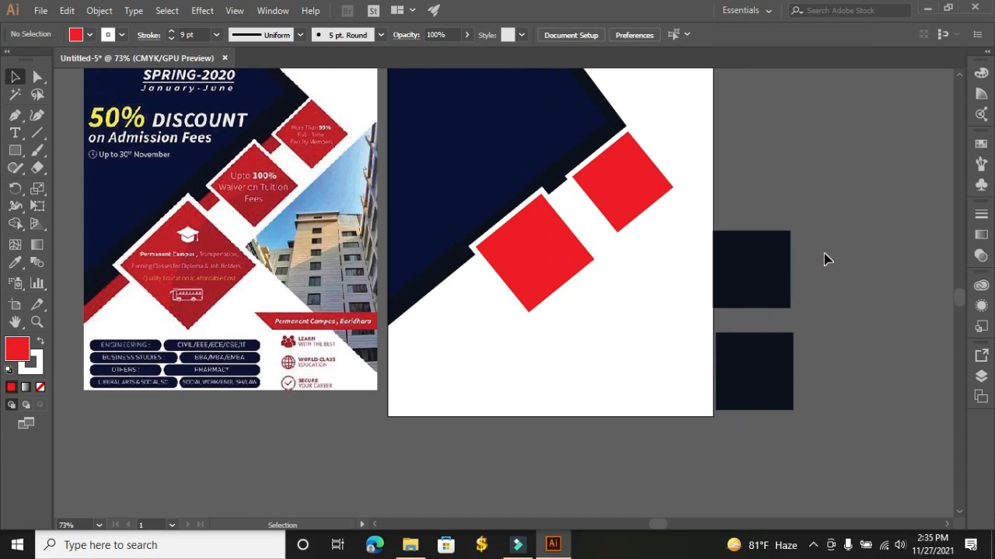
# Scale down the uppermost red diamond and keep it tucked against the dark shape's right corner
pyautogui.click(550, 278)
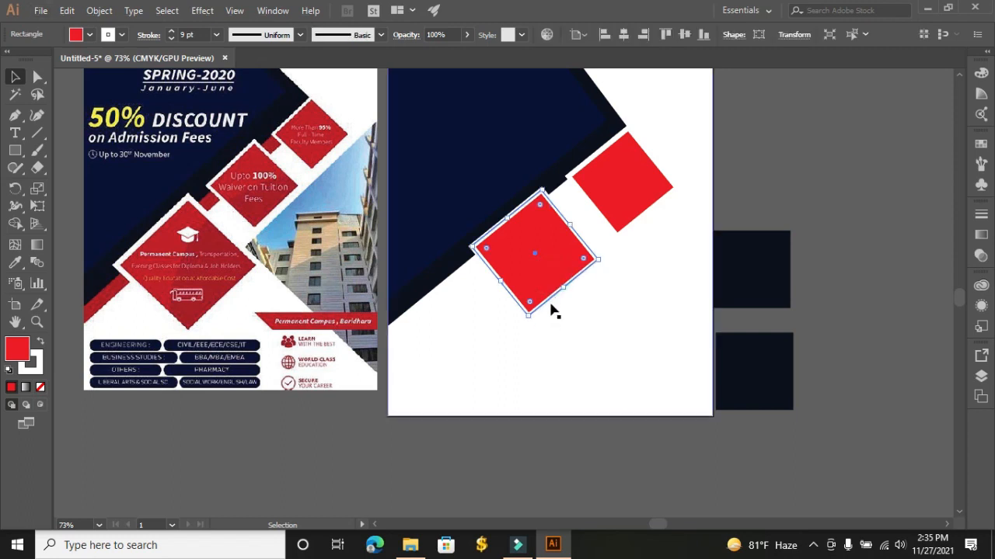
pyautogui.click(610, 210)
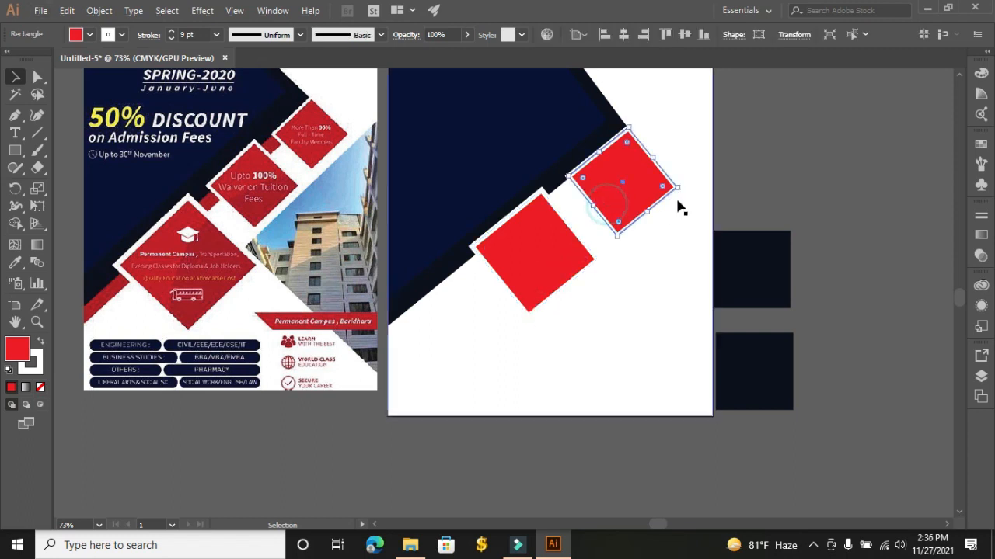
pyautogui.moveTo(616, 237); pyautogui.dragTo(626, 195)
pyautogui.click(834, 231)
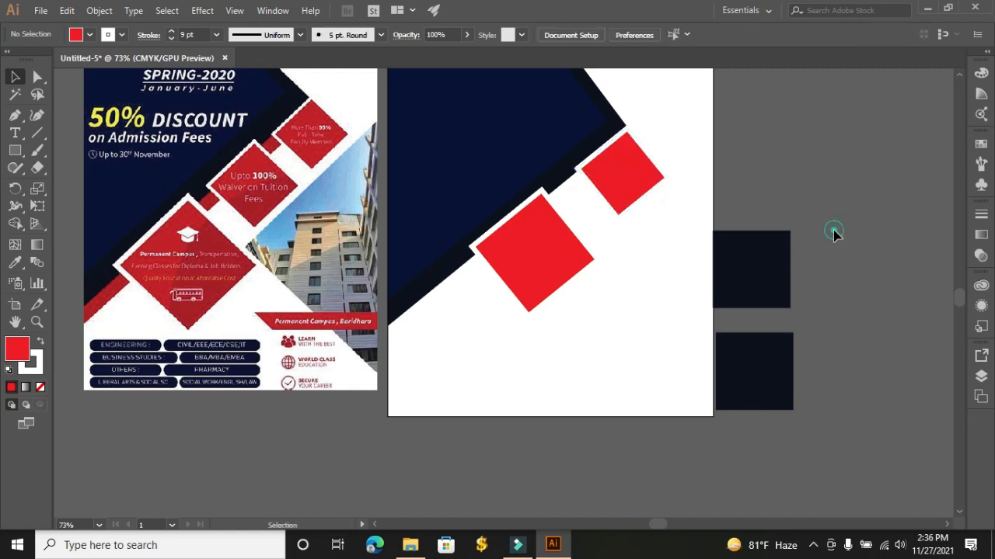
# Shrink the second diamond and move it up the slanted edge, then copy it to the edge's lower end as a larger third diamond
pyautogui.click(534, 268)
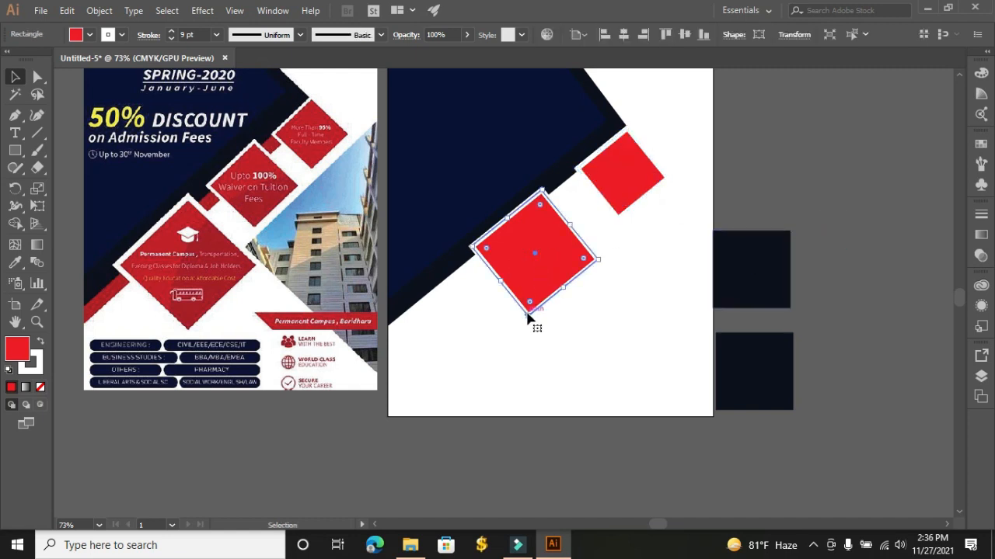
pyautogui.moveTo(529, 317); pyautogui.dragTo(477, 339)
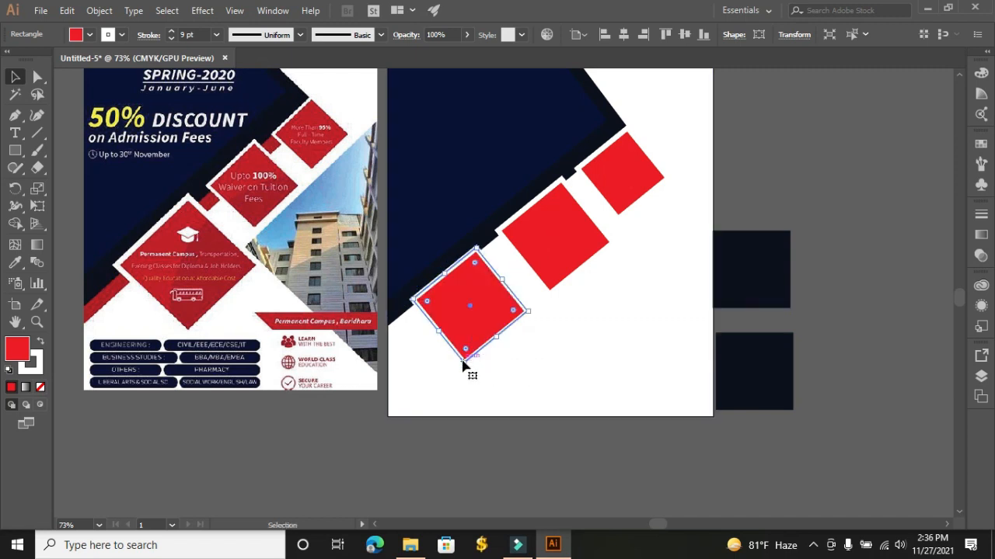
pyautogui.moveTo(465, 363); pyautogui.dragTo(468, 378)
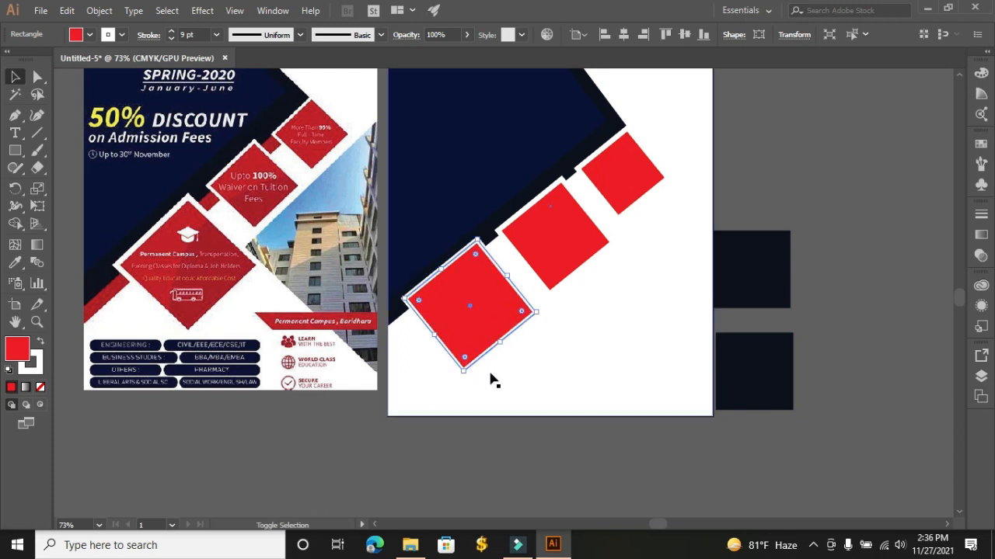
pyautogui.click(826, 177)
pyautogui.scroll(3, 828, 213)
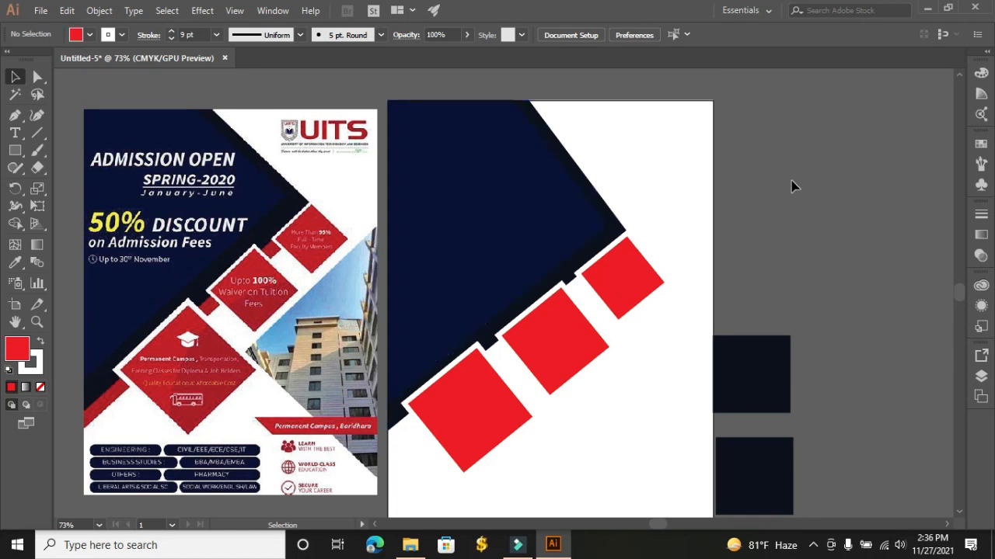
# Move the lowest and middle diamonds slightly up and to the right along the slanted edge
pyautogui.scroll(-2, 802, 196)
pyautogui.moveTo(474, 351); pyautogui.dragTo(480, 349)
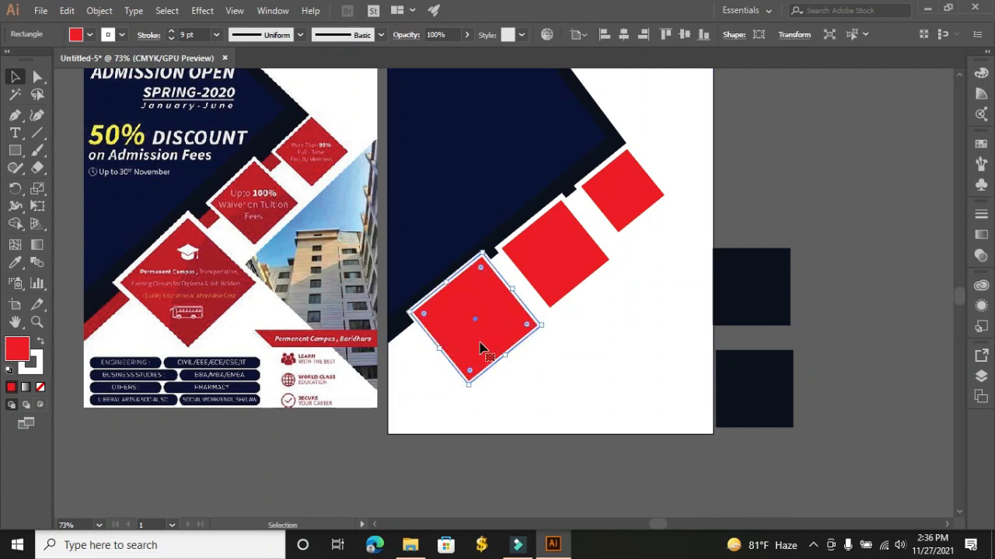
pyautogui.moveTo(556, 272); pyautogui.dragTo(564, 266)
pyautogui.click(839, 223)
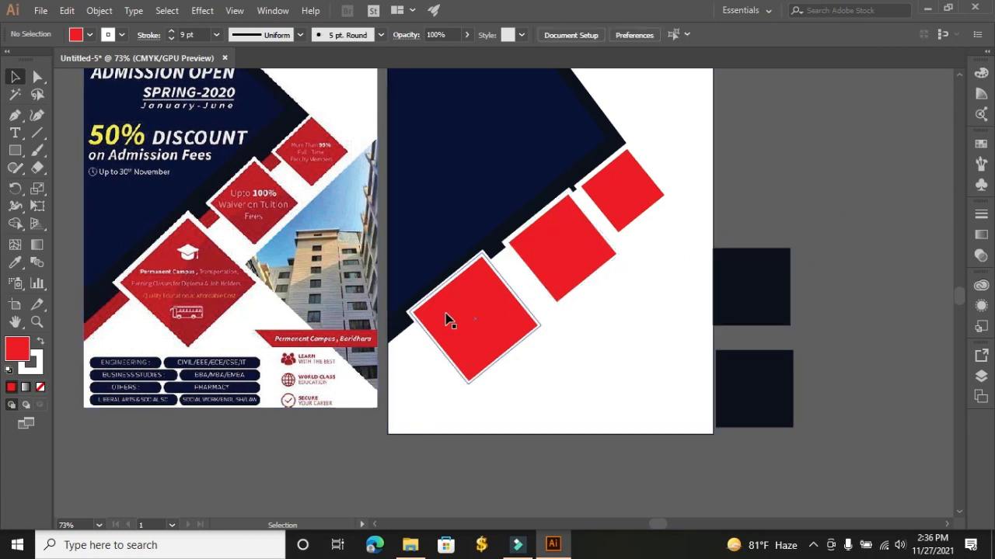
# Scale down the lowest, middle and uppermost diamonds proportionally, keeping them graduated from largest at the lower end to smallest at the corner
pyautogui.click(488, 351)
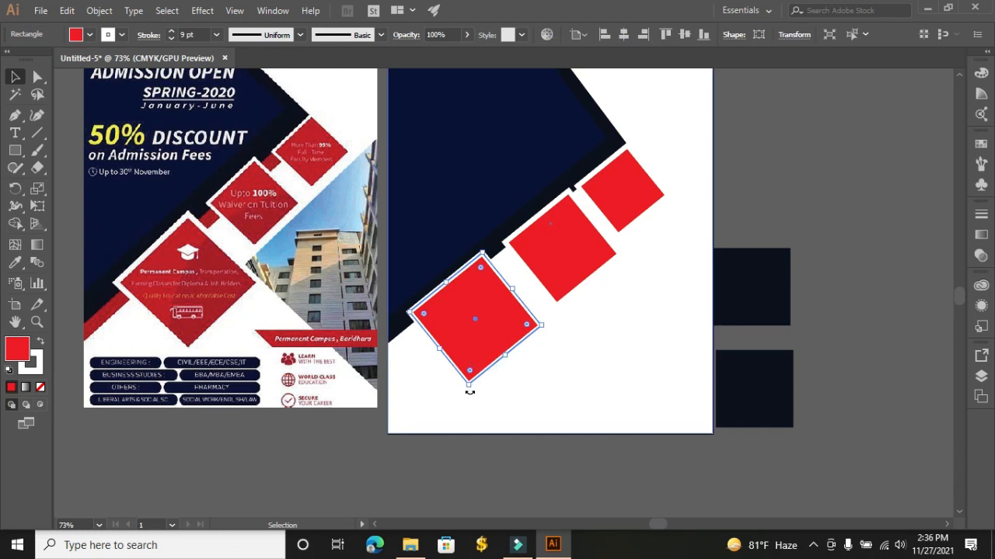
pyautogui.moveTo(468, 387); pyautogui.dragTo(472, 353)
pyautogui.click(559, 294)
pyautogui.moveTo(555, 304); pyautogui.dragTo(564, 272)
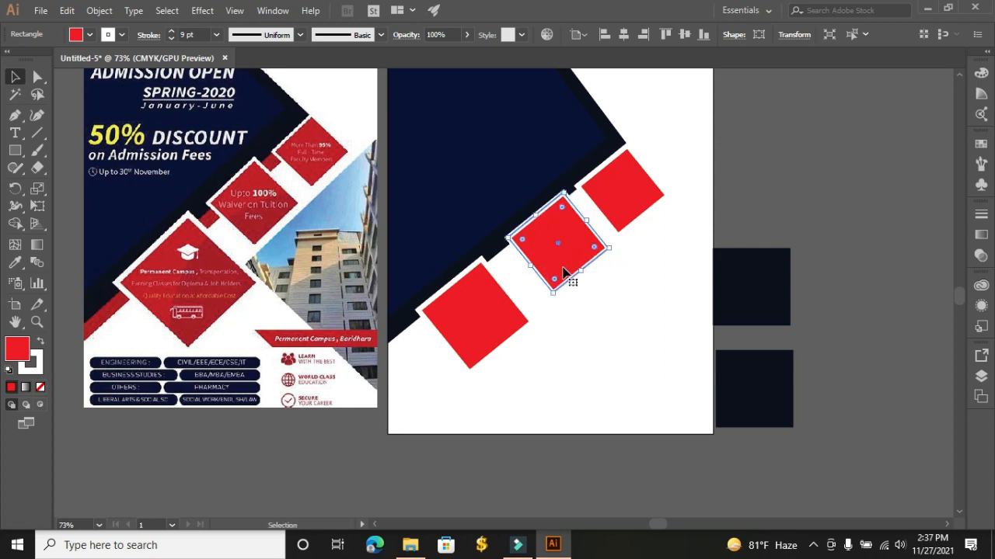
pyautogui.click(625, 217)
pyautogui.moveTo(617, 238); pyautogui.dragTo(621, 205)
pyautogui.click(793, 182)
# Close up the spacing by shifting the lowest diamond up and right and the middle diamond slightly upward
pyautogui.moveTo(479, 337); pyautogui.dragTo(488, 333)
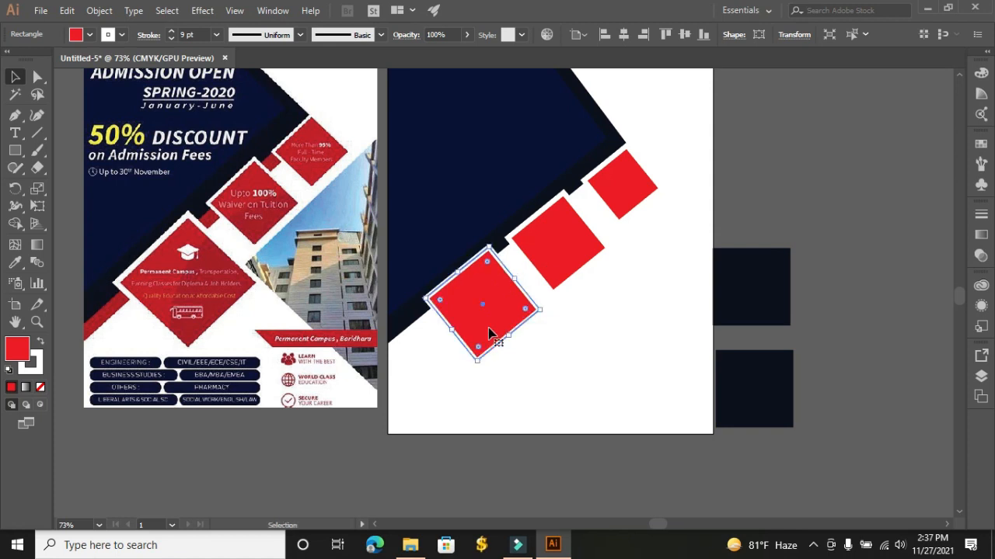
pyautogui.moveTo(561, 263); pyautogui.dragTo(565, 257)
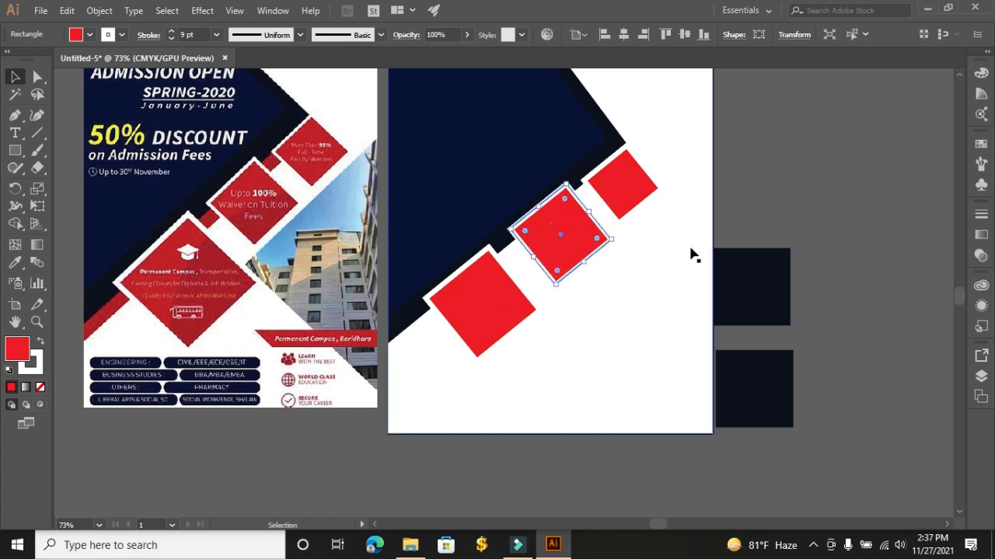
pyautogui.click(775, 154)
pyautogui.scroll(-3, 783, 157)
pyautogui.click(484, 255)
pyautogui.moveTo(484, 261); pyautogui.dragTo(488, 250)
pyautogui.click(811, 141)
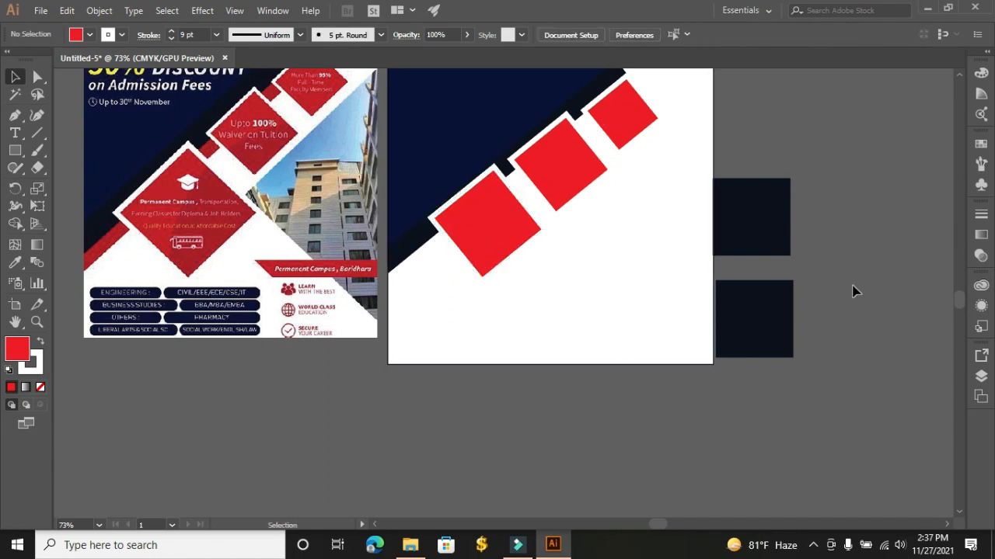
# Shift the uppermost diamond very slightly down and to the right at the dark shape's corner
pyautogui.scroll(-3, 852, 291)
pyautogui.scroll(5, 850, 411)
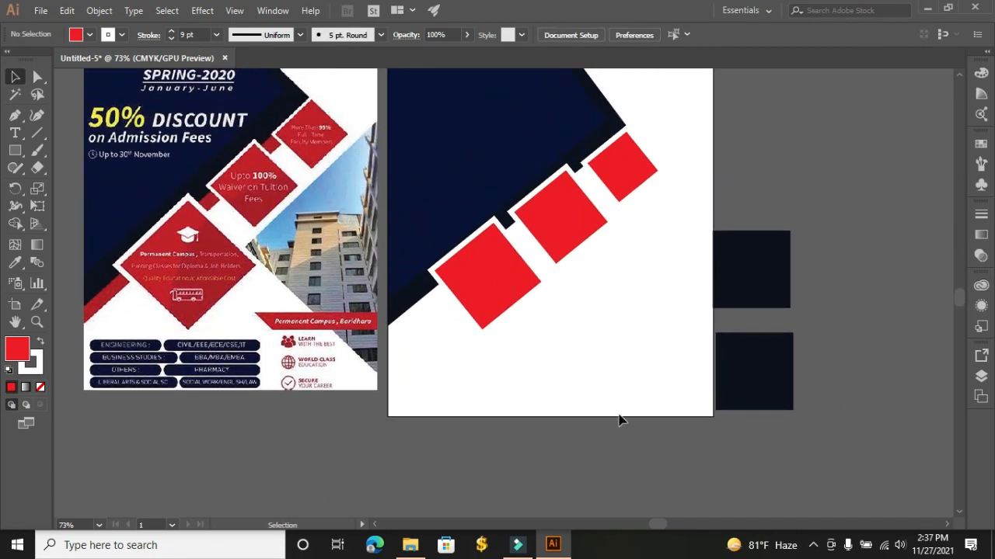
pyautogui.click(493, 301)
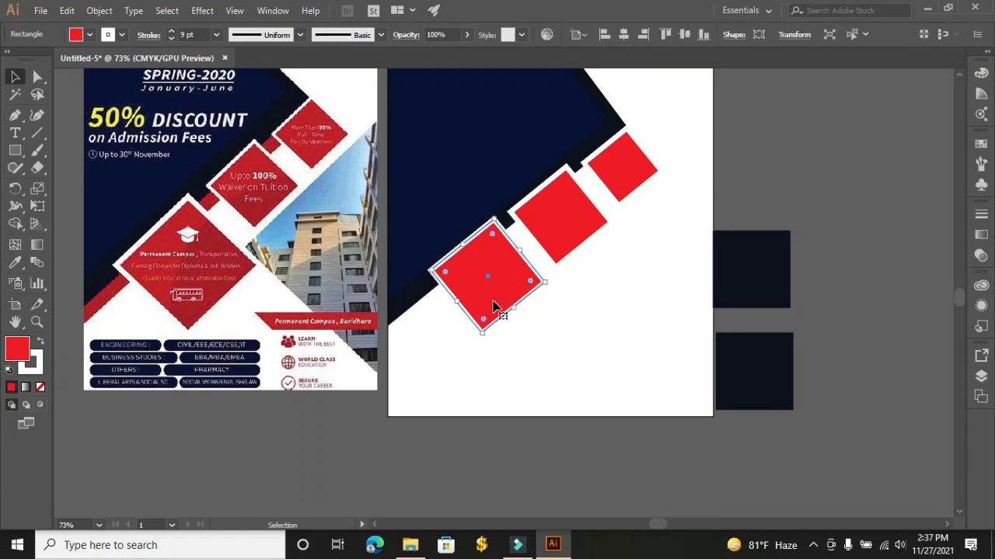
pyautogui.click(819, 168)
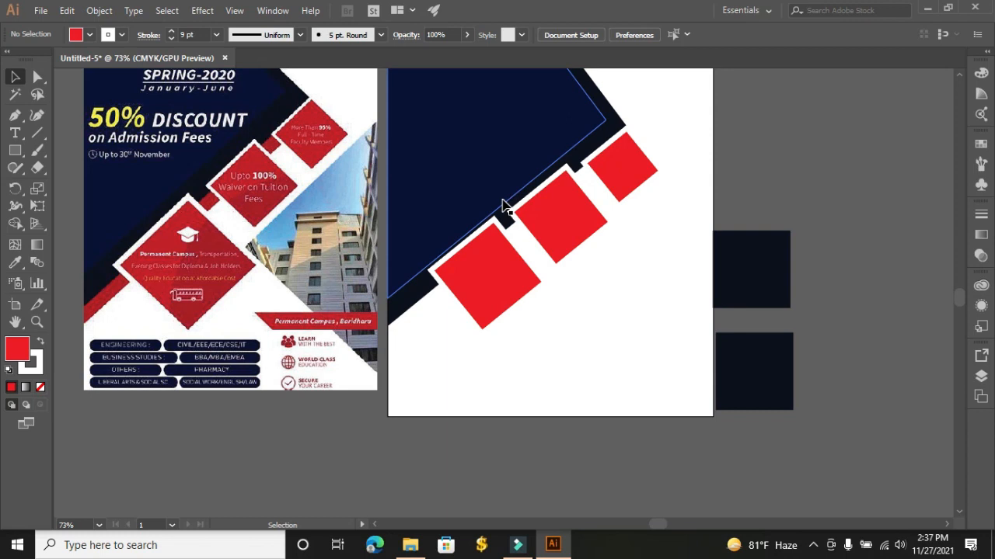
pyautogui.scroll(-2, 874, 419)
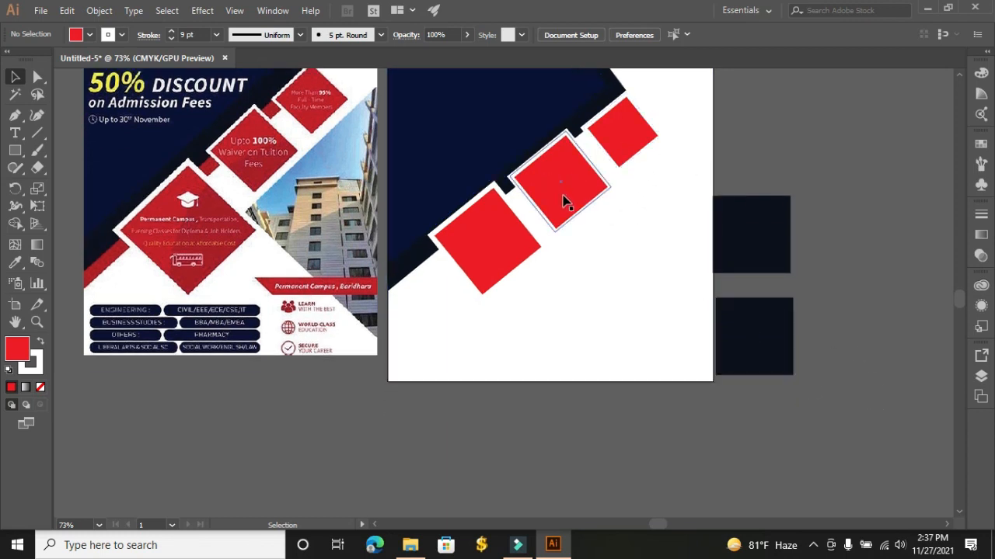
pyautogui.moveTo(631, 150); pyautogui.dragTo(632, 153)
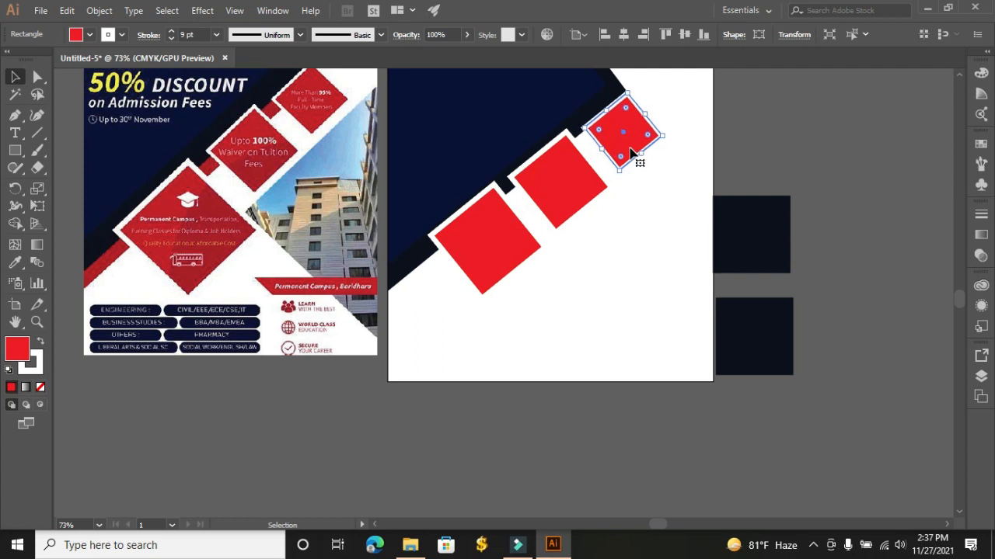
pyautogui.click(752, 119)
# Nudge the middle diamond down and to the right so less of it overlaps the dark border
pyautogui.click(573, 196)
pyautogui.press('Down')
pyautogui.press('Down')
pyautogui.press('Down')
pyautogui.press('Down')
pyautogui.press('Down')
pyautogui.press('Down')
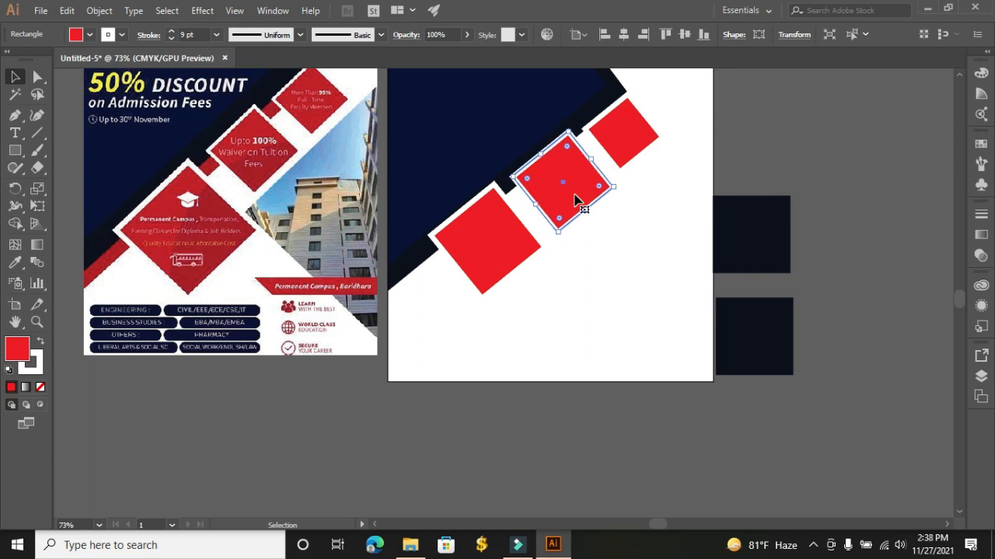
pyautogui.press('Down')
pyautogui.press('Down')
pyautogui.press('Right')
pyautogui.press('Right')
pyautogui.press('Right')
pyautogui.press('Right')
pyautogui.press('Right')
pyautogui.press('Right')
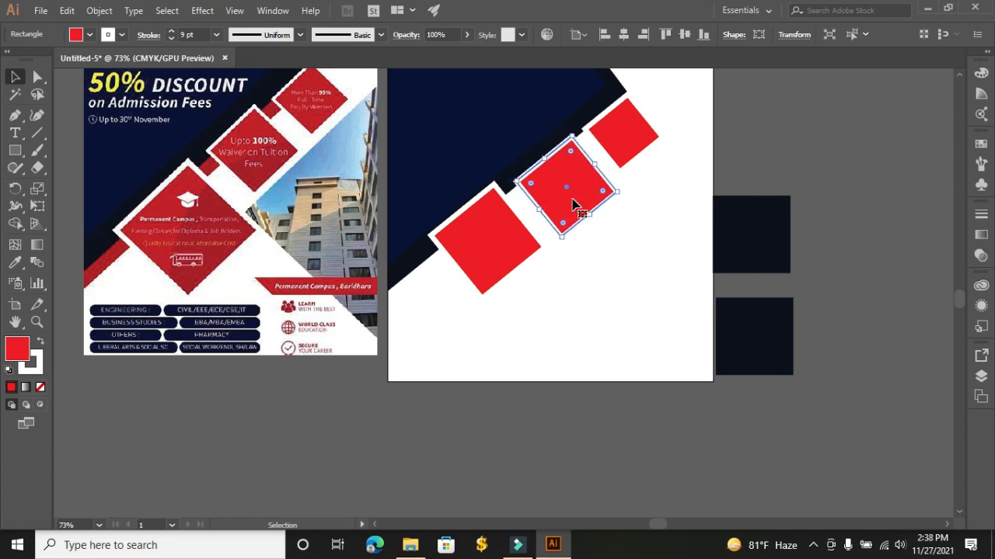
# Nudge the lowest, largest diamond down and to the right in line with the other two diamonds
pyautogui.keyDown('shift'); pyautogui.click(496, 241); pyautogui.keyUp('shift')
pyautogui.click(496, 243)
pyautogui.press('Down')
pyautogui.press('Down')
pyautogui.press('Down')
pyautogui.press('Down')
pyautogui.press('Down')
pyautogui.press('Down')
pyautogui.press('Down')
pyautogui.press('Down')
pyautogui.press('Down')
pyautogui.press('Down')
pyautogui.press('Down')
pyautogui.press('Down')
pyautogui.press('Down')
pyautogui.press('Down')
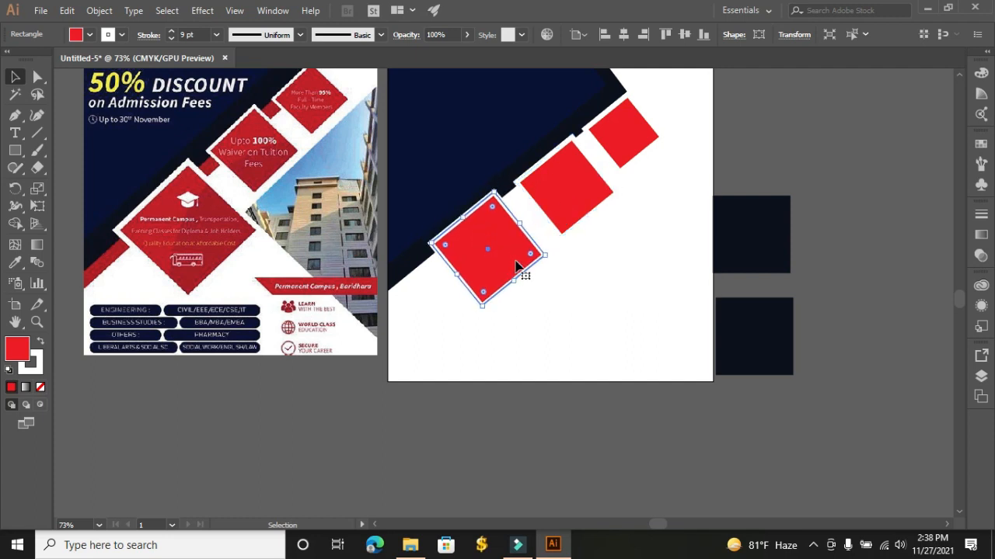
pyautogui.press('Right')
pyautogui.press('Right')
pyautogui.press('Right')
pyautogui.press('Right')
pyautogui.press('Right')
pyautogui.press('Right')
pyautogui.press('Right')
pyautogui.press('Right')
pyautogui.press('Right')
pyautogui.press('Right')
pyautogui.press('Right')
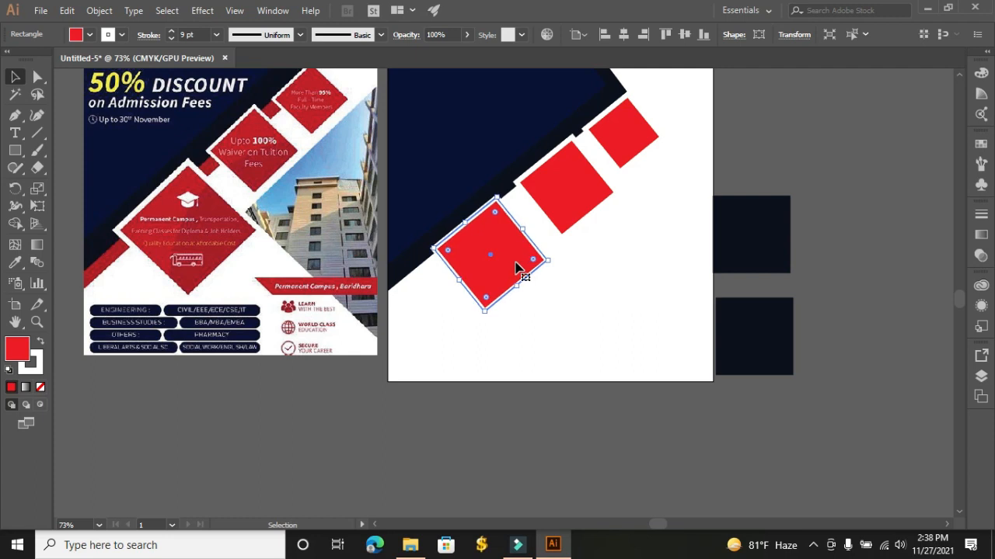
pyautogui.press('Right')
pyautogui.press('Right')
pyautogui.press('Right')
pyautogui.press('Right')
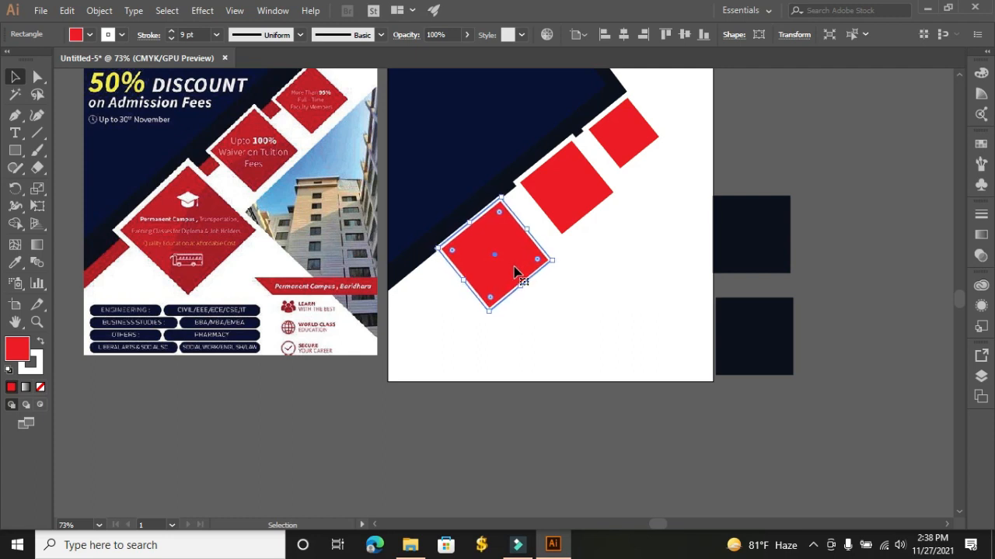
# Nudge the lowest, largest diamond slightly upward along the dark border and deselect it
pyautogui.press('Up')
pyautogui.press('Up')
pyautogui.press('Up')
pyautogui.press('Down')
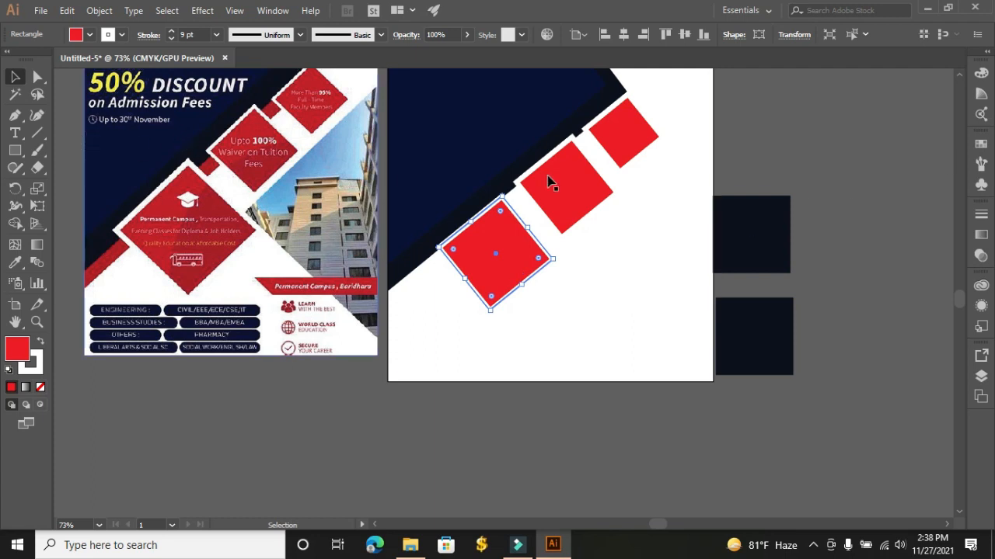
pyautogui.click(851, 117)
# Draw a long, thin red rectangle across the lower part of the artboard and remove its stroke
pyautogui.scroll(-3, 858, 235)
pyautogui.scroll(5, 858, 235)
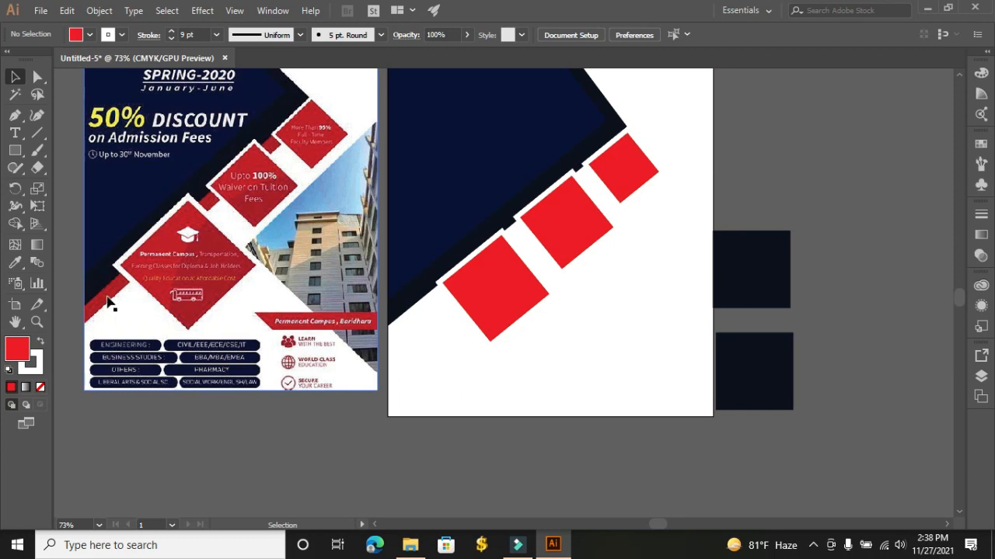
pyautogui.click(16, 153)
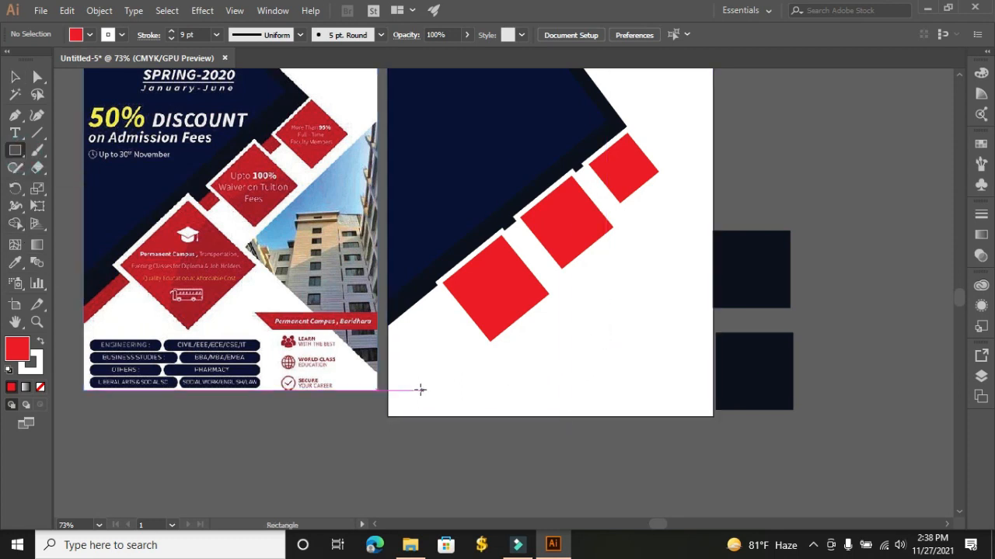
pyautogui.moveTo(412, 386); pyautogui.dragTo(676, 398)
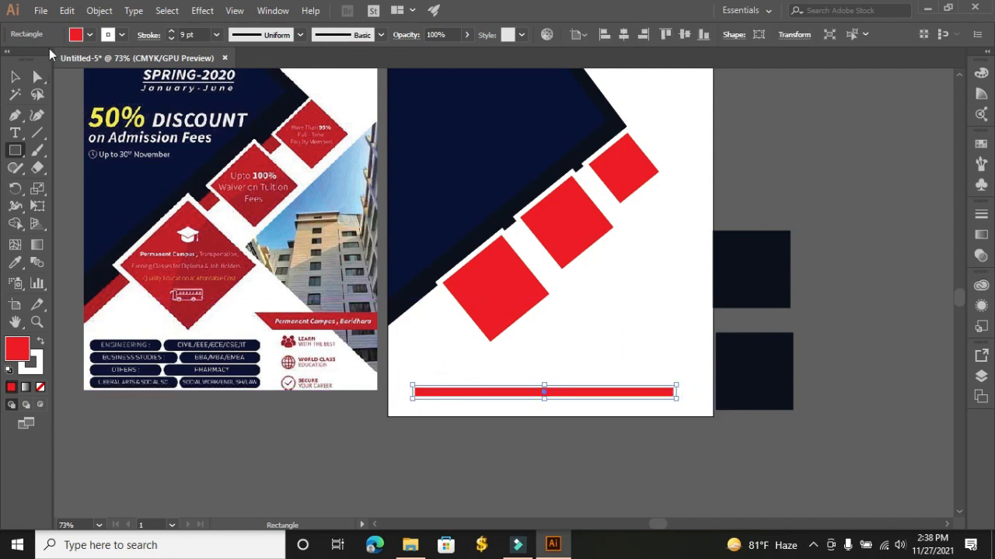
pyautogui.click(115, 37)
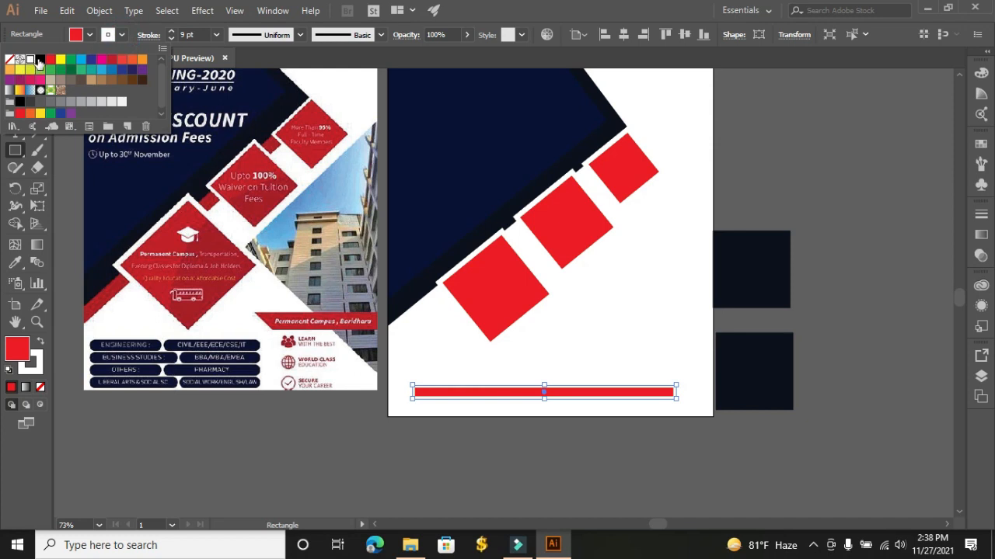
pyautogui.click(12, 60)
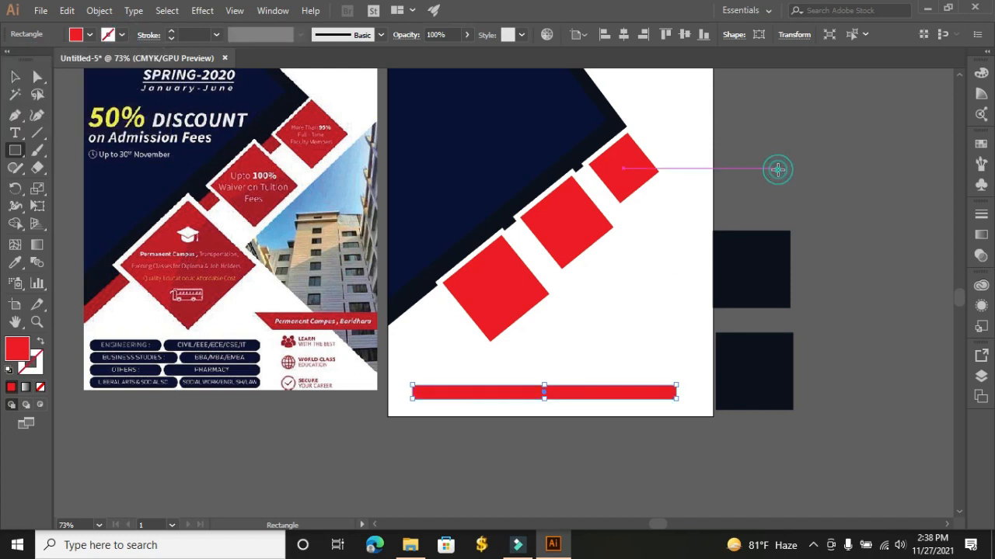
# Rotate the red bar to the slope of the dark border and place it along the border's lower edge, over the diamonds
pyautogui.click(15, 76)
pyautogui.moveTo(590, 394); pyautogui.dragTo(564, 332)
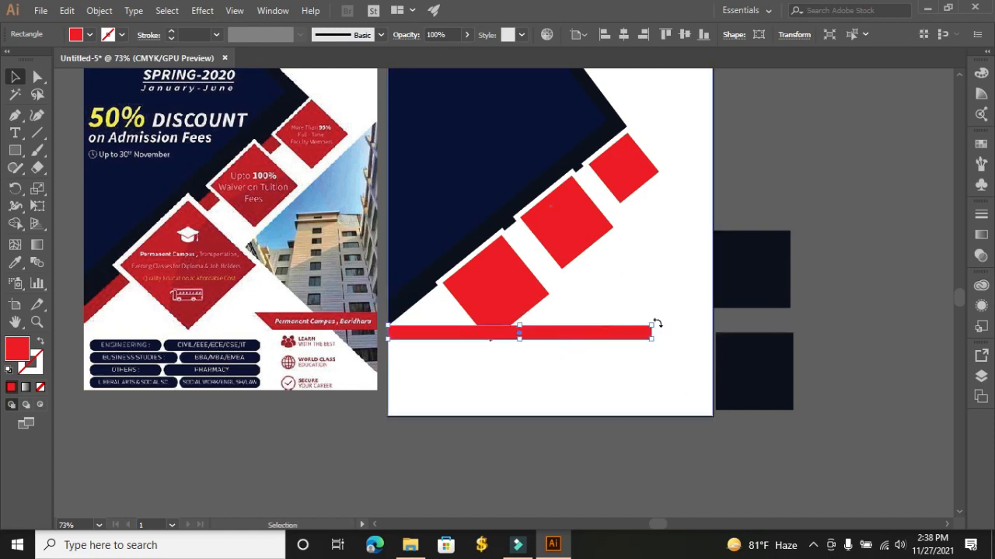
pyautogui.moveTo(652, 319); pyautogui.dragTo(617, 243)
pyautogui.moveTo(579, 299); pyautogui.dragTo(545, 209)
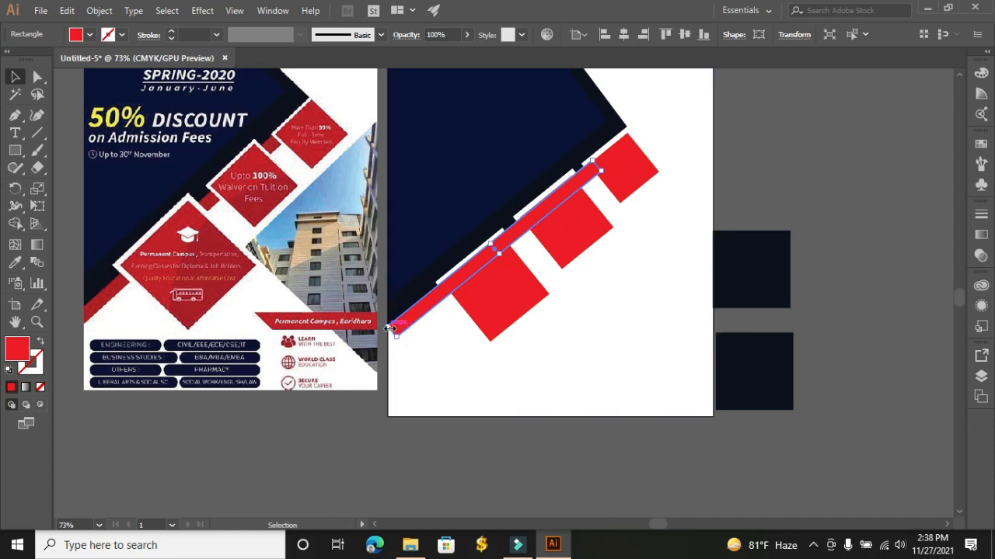
# Lengthen the slanted red bar past the artboard's left edge to about 7.4 in by 0.4 in
pyautogui.moveTo(388, 328); pyautogui.dragTo(373, 339)
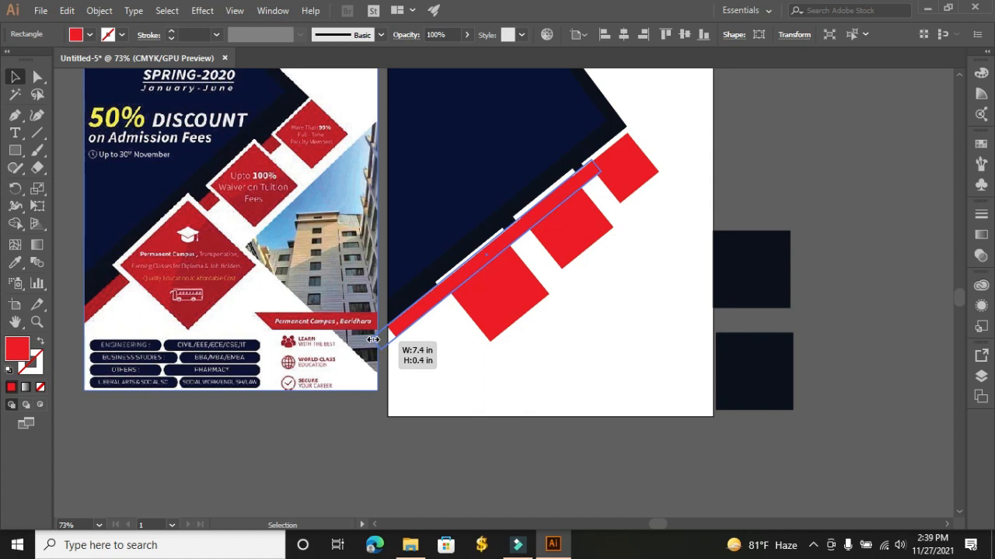
pyautogui.moveTo(373, 340); pyautogui.dragTo(373, 339)
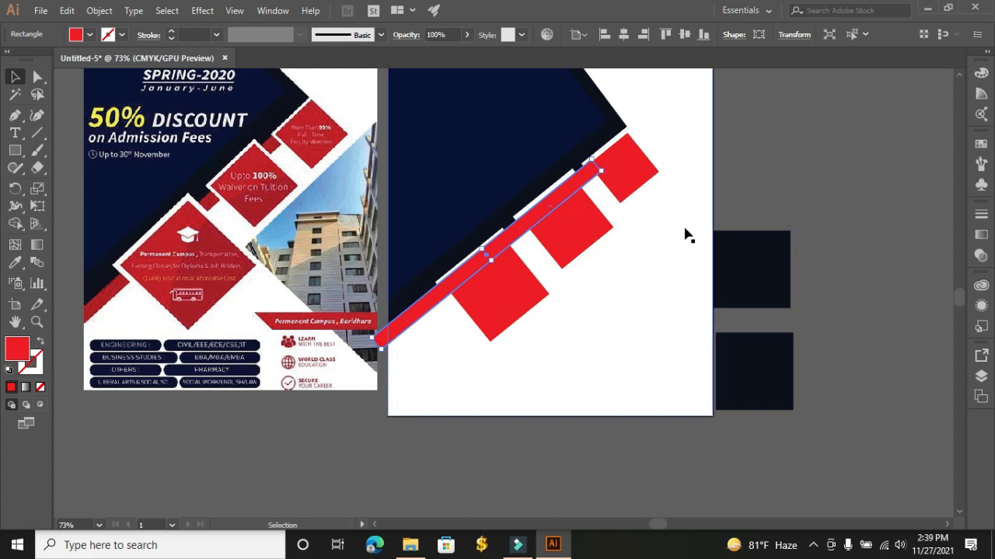
pyautogui.click(838, 206)
pyautogui.moveTo(631, 177); pyautogui.dragTo(631, 170)
pyautogui.click(828, 167)
# Bring the slanted red bar to the front of the stacking order
pyautogui.click(423, 315)
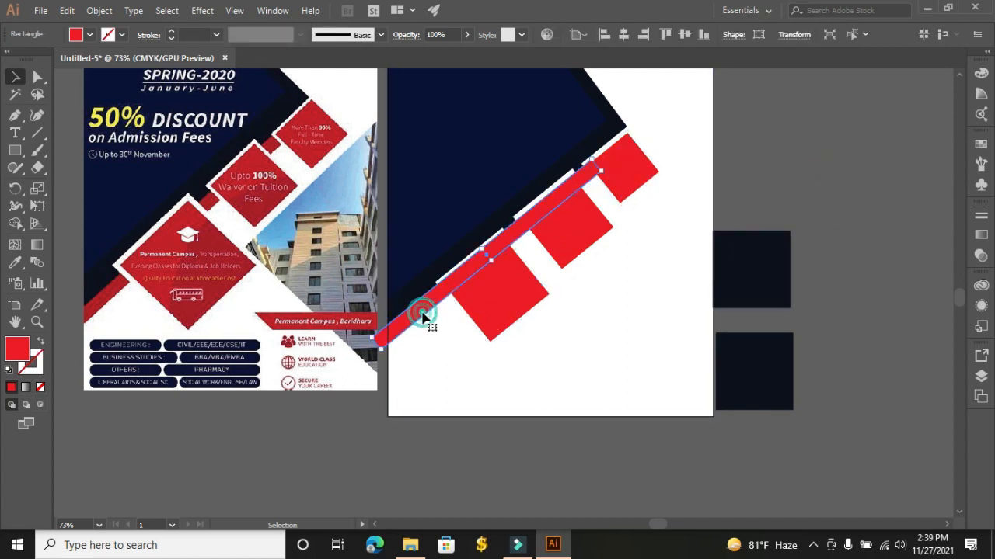
pyautogui.rightClick(423, 313)
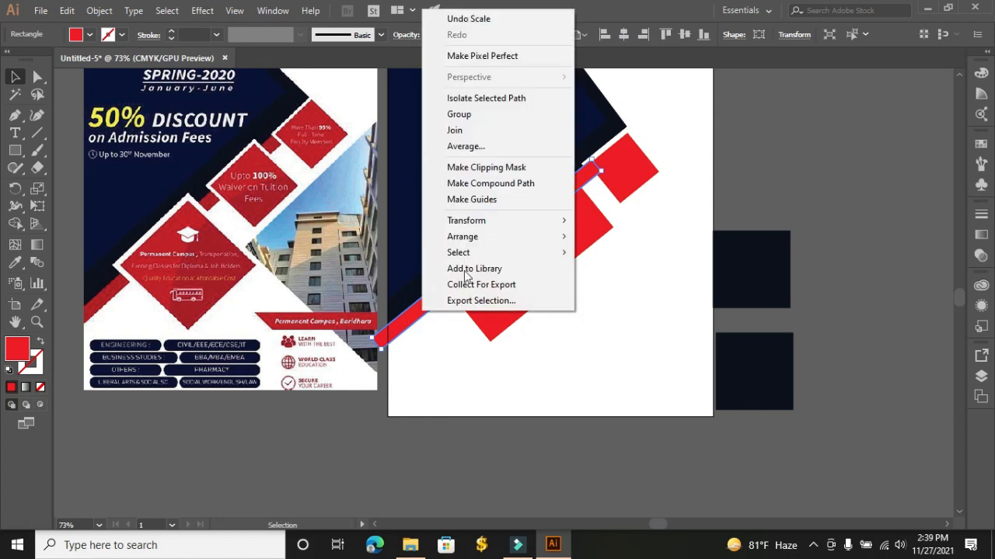
pyautogui.moveTo(488, 243)
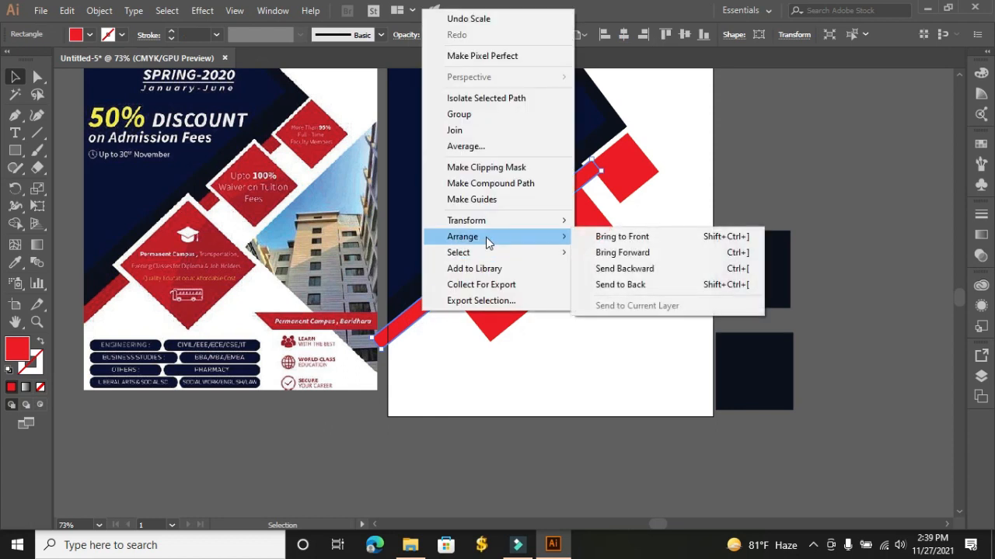
pyautogui.click(644, 252)
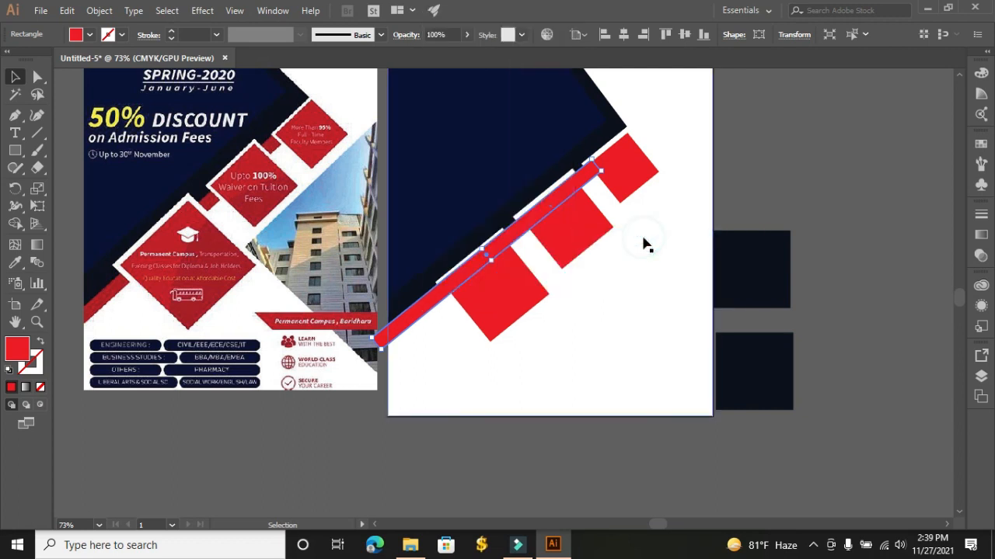
pyautogui.press('a')
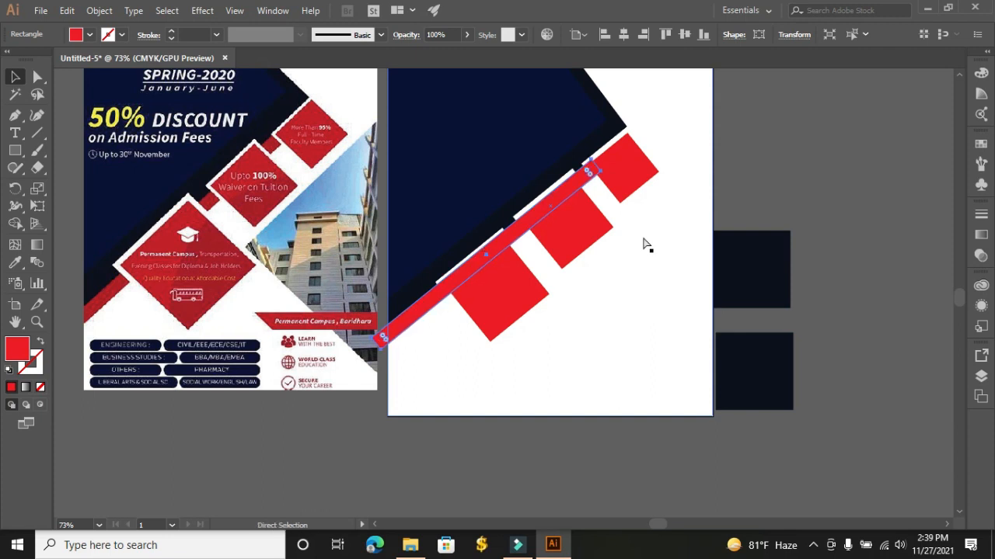
pyautogui.press('v')
pyautogui.click(643, 245)
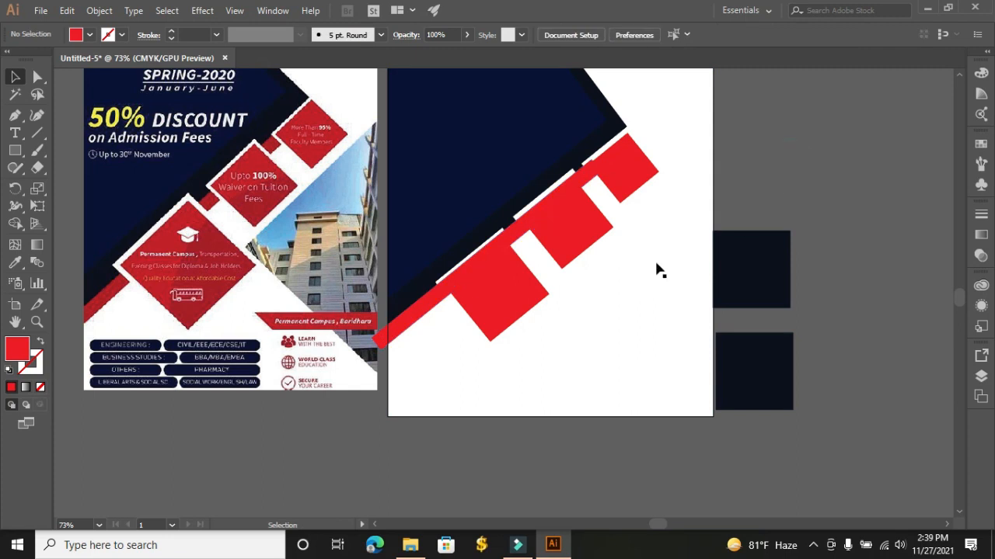
# Bring the middle diamond to the front so it covers the slanted red bar
pyautogui.rightClick(526, 293)
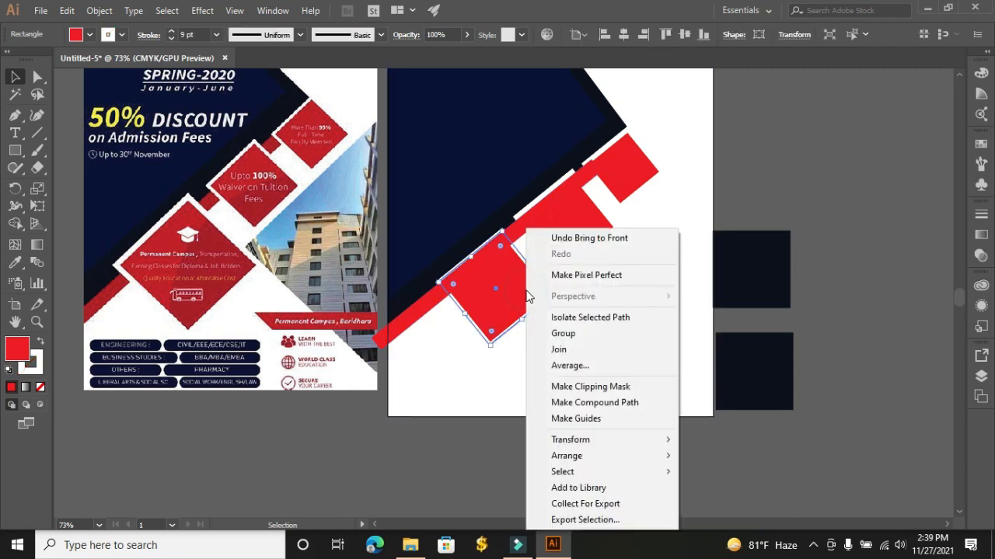
pyautogui.click(591, 387)
pyautogui.click(882, 169)
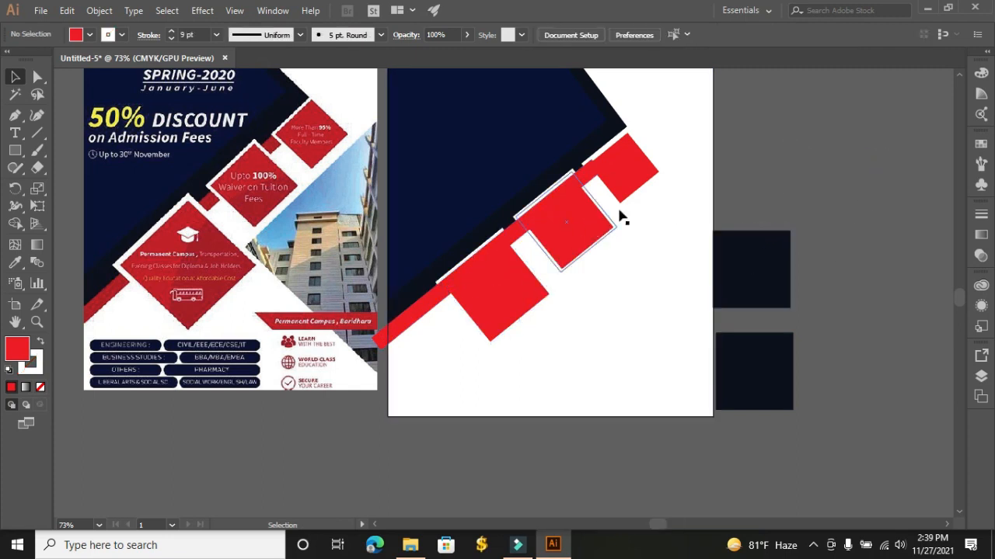
pyautogui.click(581, 234)
pyautogui.rightClick(585, 235)
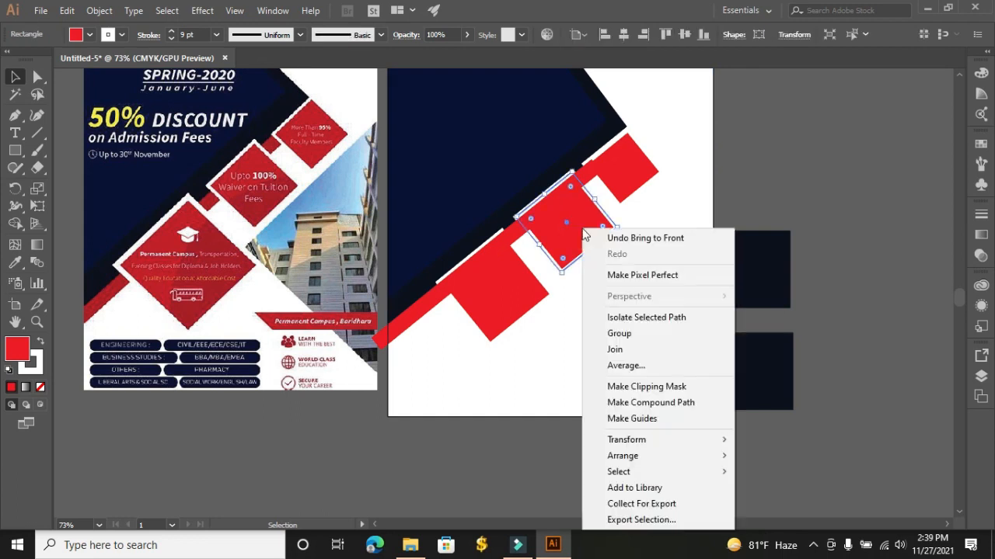
pyautogui.moveTo(708, 463)
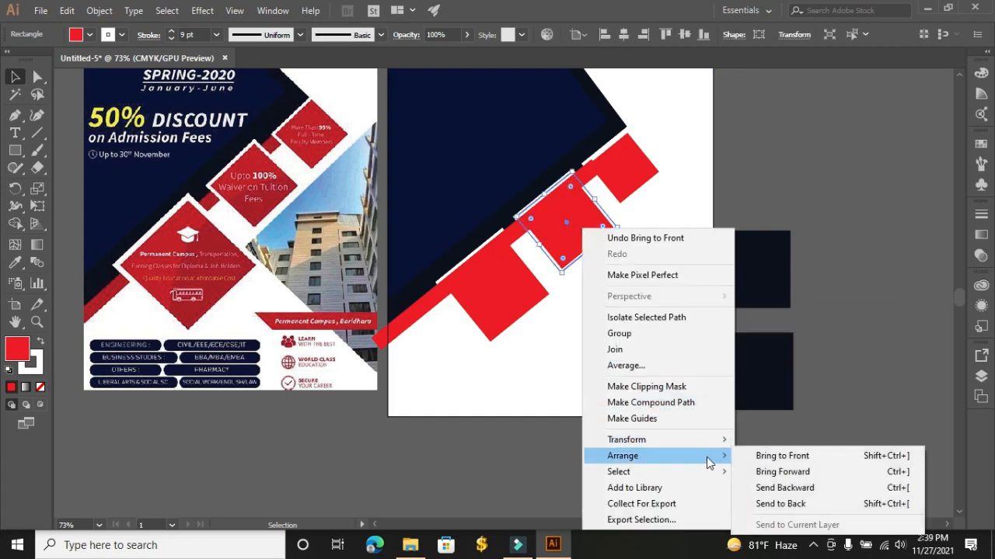
pyautogui.click(785, 456)
pyautogui.click(855, 195)
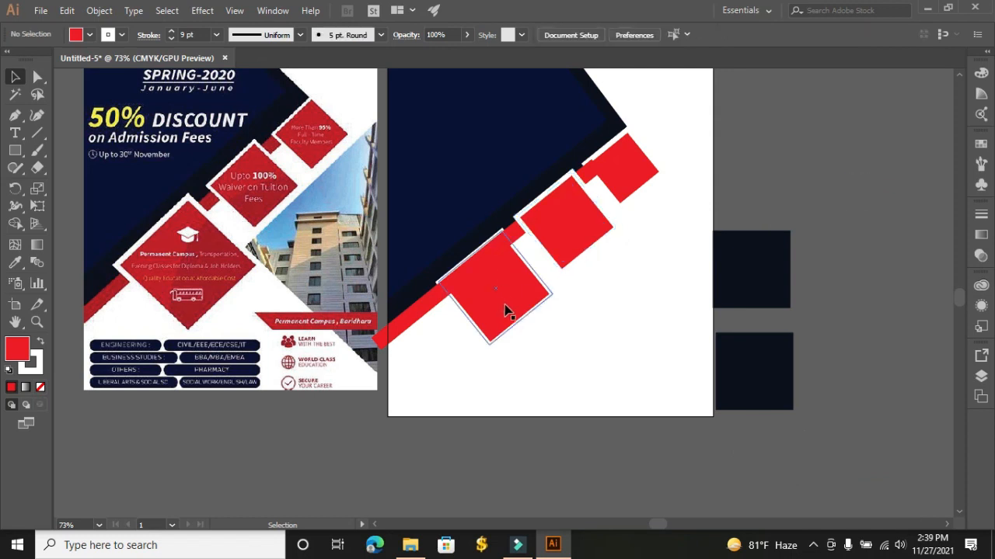
# Bring the lowest, largest diamond to the front, over the slanted red bar
pyautogui.click(505, 309)
pyautogui.rightClick(505, 310)
pyautogui.moveTo(588, 455)
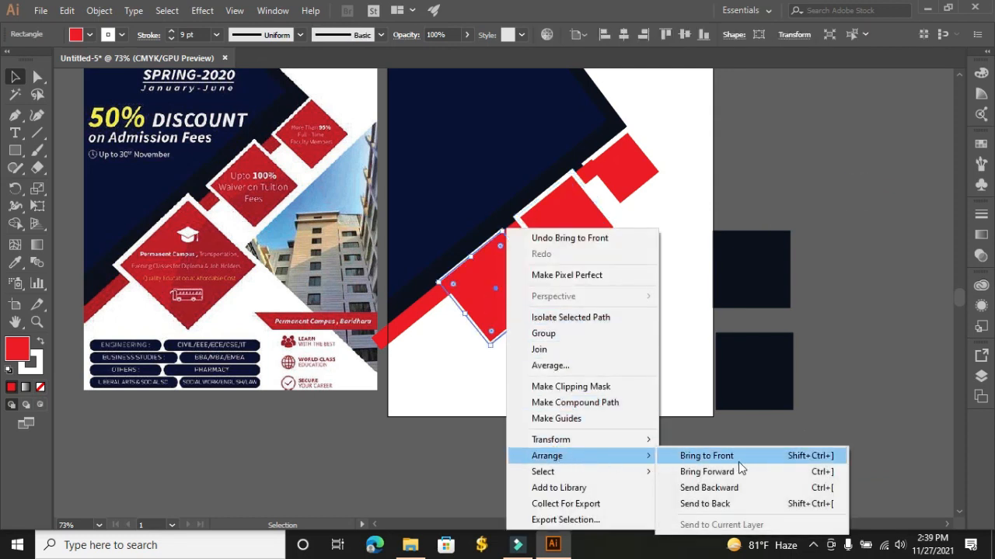
pyautogui.click(738, 462)
pyautogui.click(855, 127)
# Bring the uppermost, smallest diamond to the front, over the end of the red bar
pyautogui.click(632, 178)
pyautogui.rightClick(634, 177)
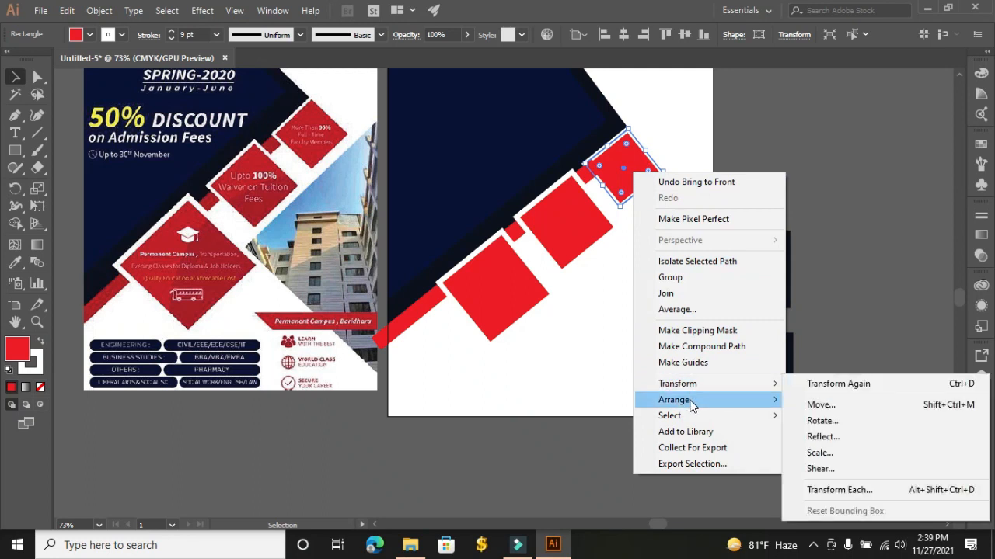
pyautogui.moveTo(692, 402)
pyautogui.click(819, 400)
pyautogui.click(853, 227)
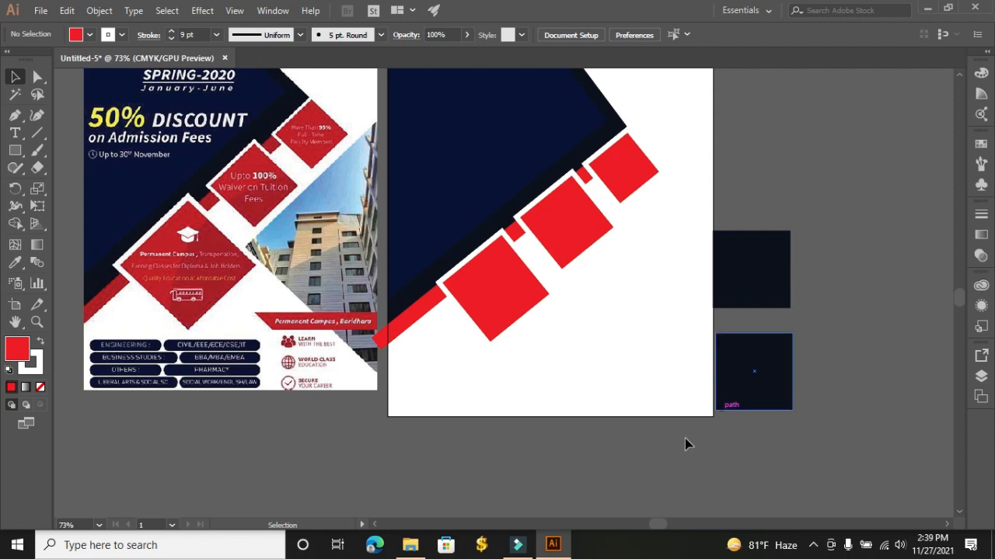
# Move the reference image farther left and slightly down, clear of the red bar's lower end
pyautogui.moveTo(653, 528); pyautogui.dragTo(652, 530)
pyautogui.moveTo(339, 354); pyautogui.dragTo(265, 372)
# Move the two anchor points at the red bar's lower end onto the artboard's left edge so the bar ends flush
pyautogui.press('a')
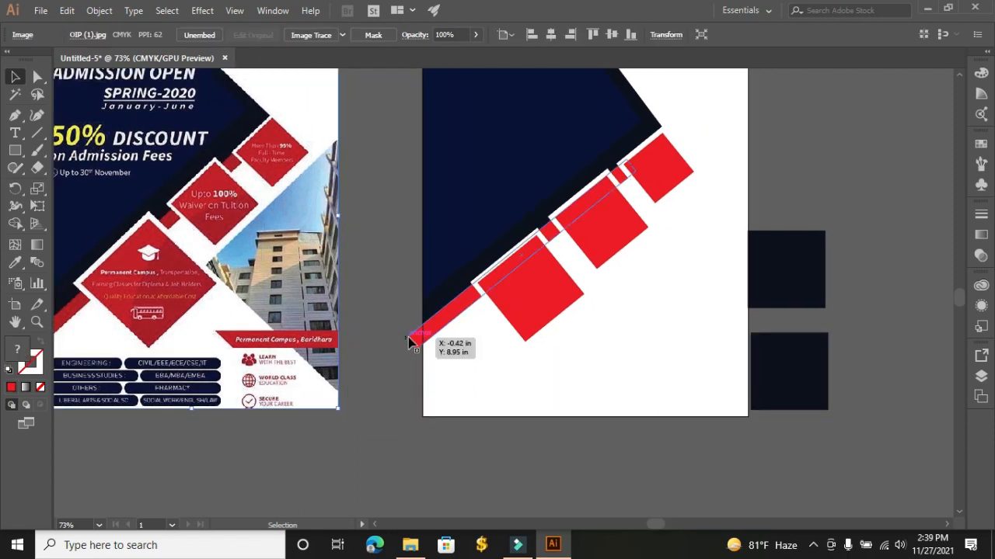
pyautogui.click(409, 339)
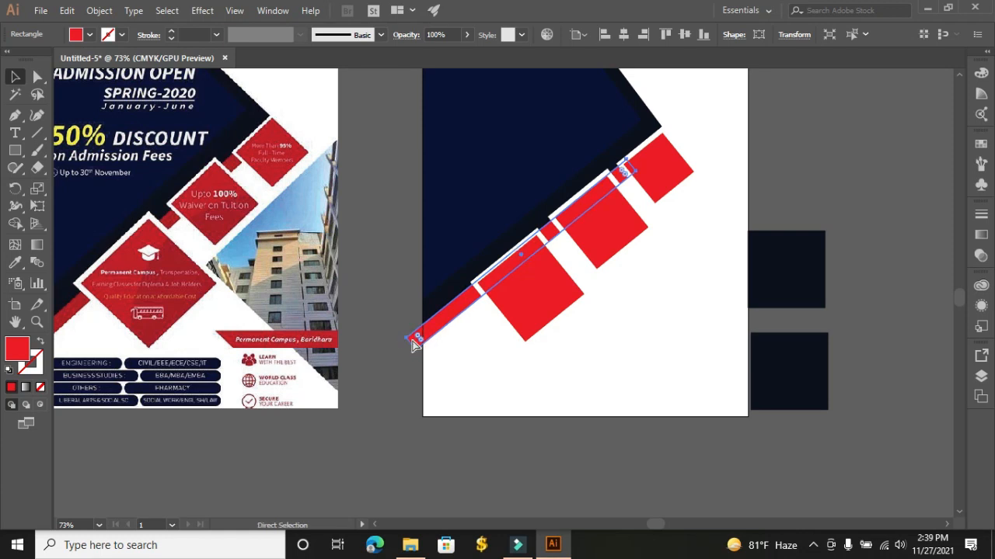
pyautogui.hotkey('ctrl', '+')
pyautogui.hotkey('ctrl', '+')
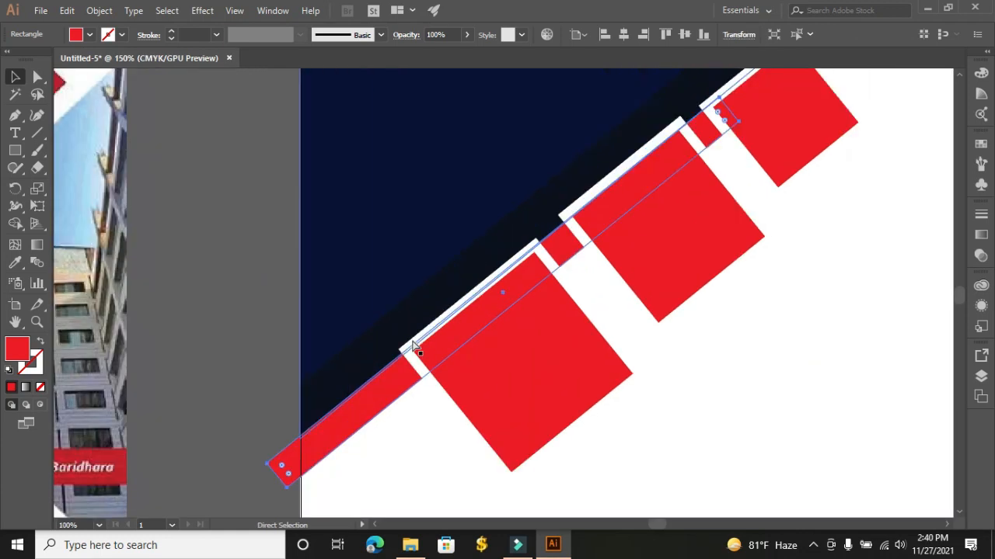
pyautogui.scroll(-2, 414, 348)
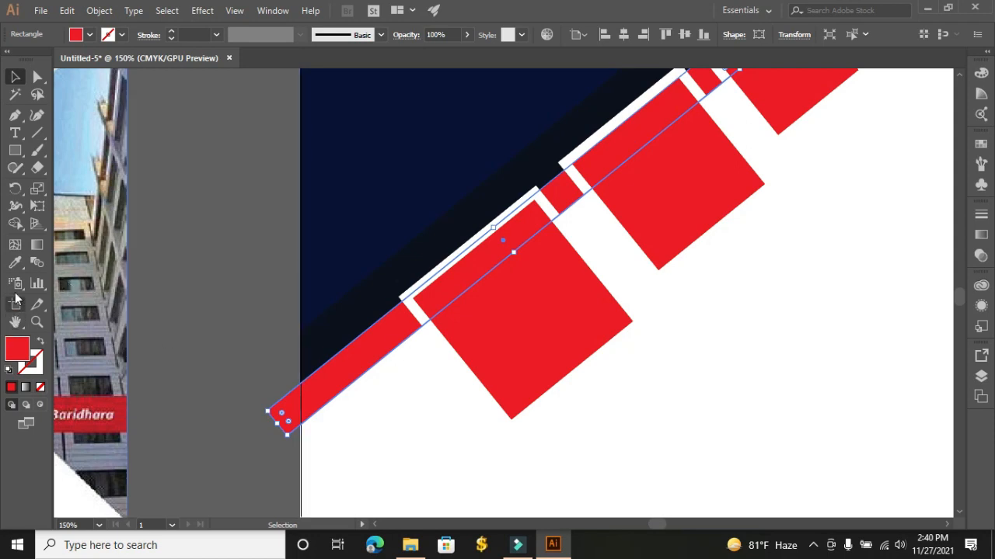
pyautogui.click(35, 77)
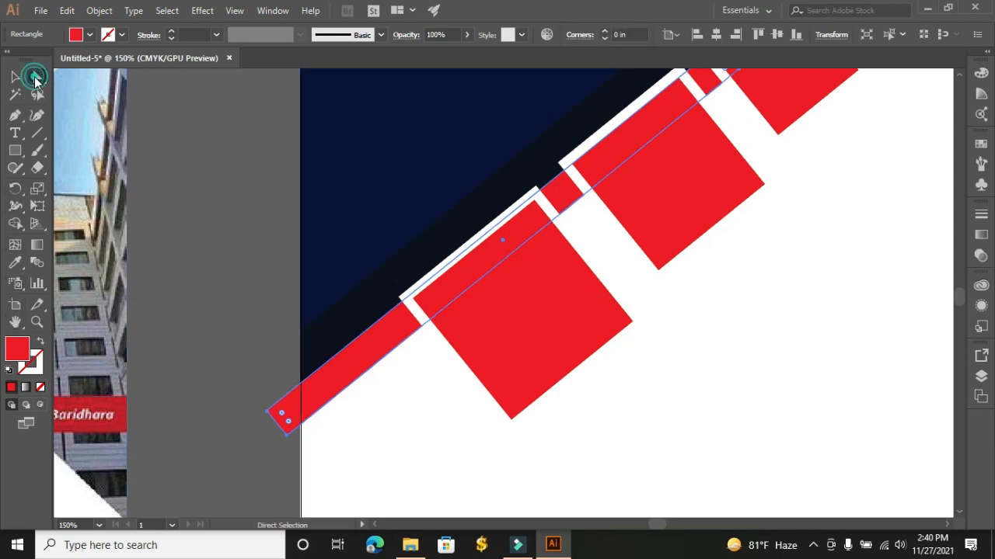
pyautogui.click(268, 413)
pyautogui.moveTo(267, 412); pyautogui.dragTo(302, 388)
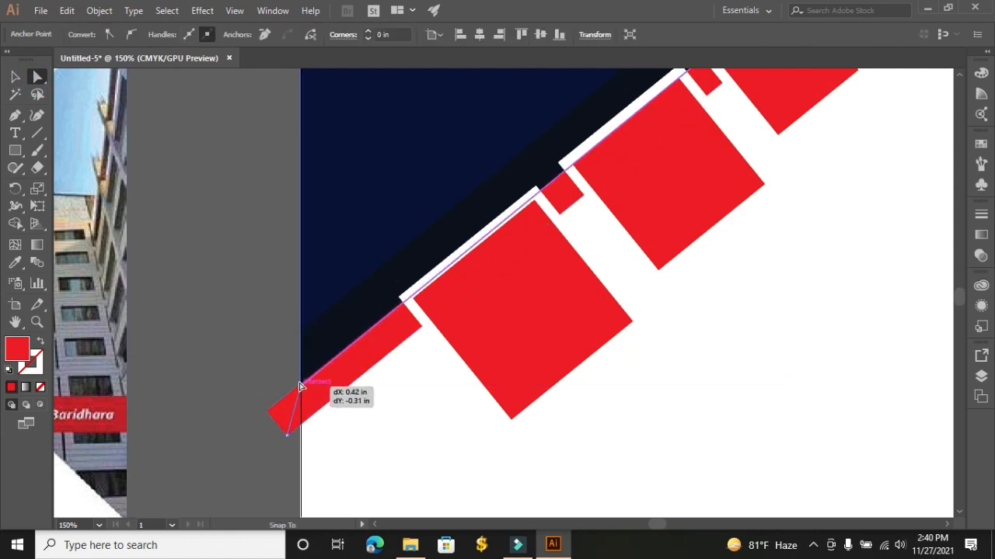
pyautogui.moveTo(301, 389); pyautogui.dragTo(301, 385)
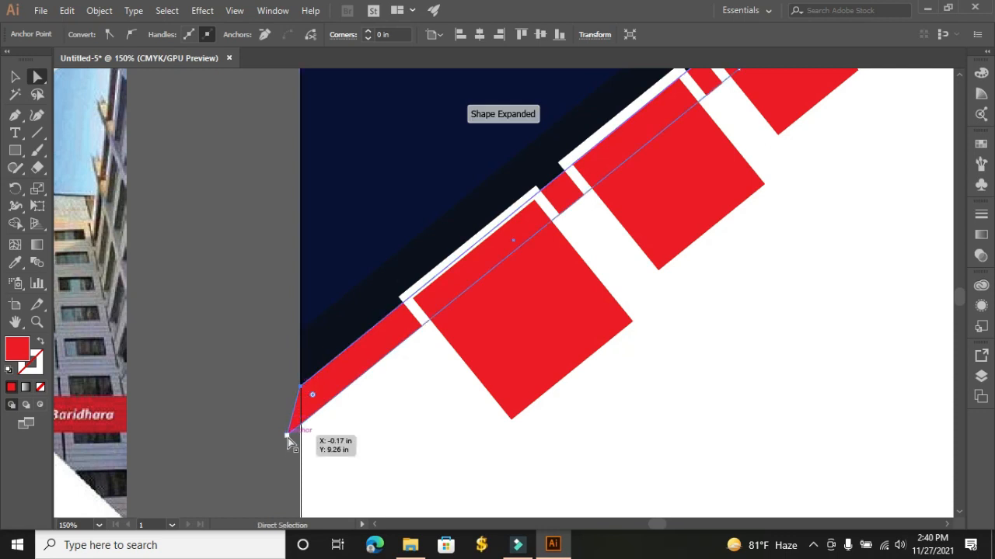
pyautogui.moveTo(287, 438); pyautogui.dragTo(301, 424)
pyautogui.click(244, 412)
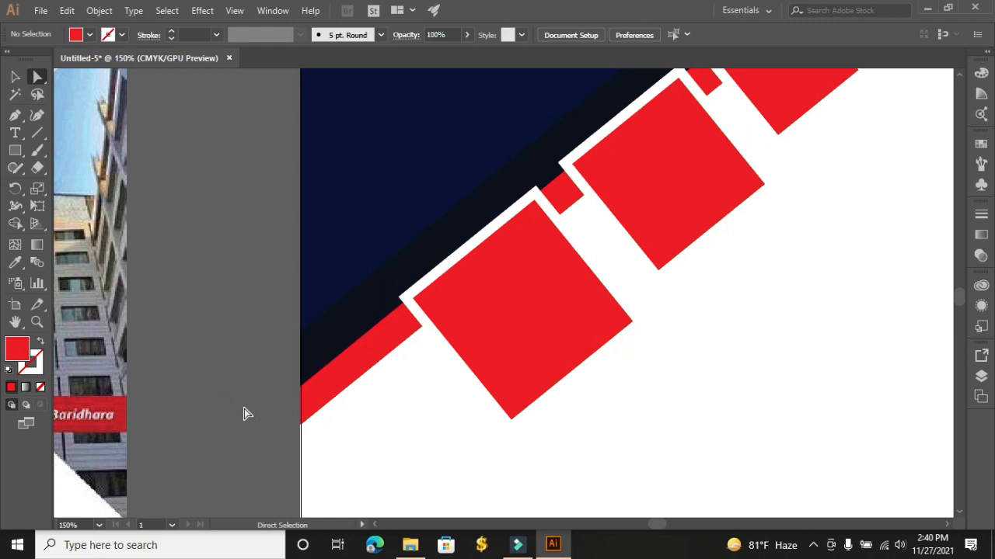
pyautogui.hotkey('ctrl', '-')
pyautogui.hotkey('ctrl', '-')
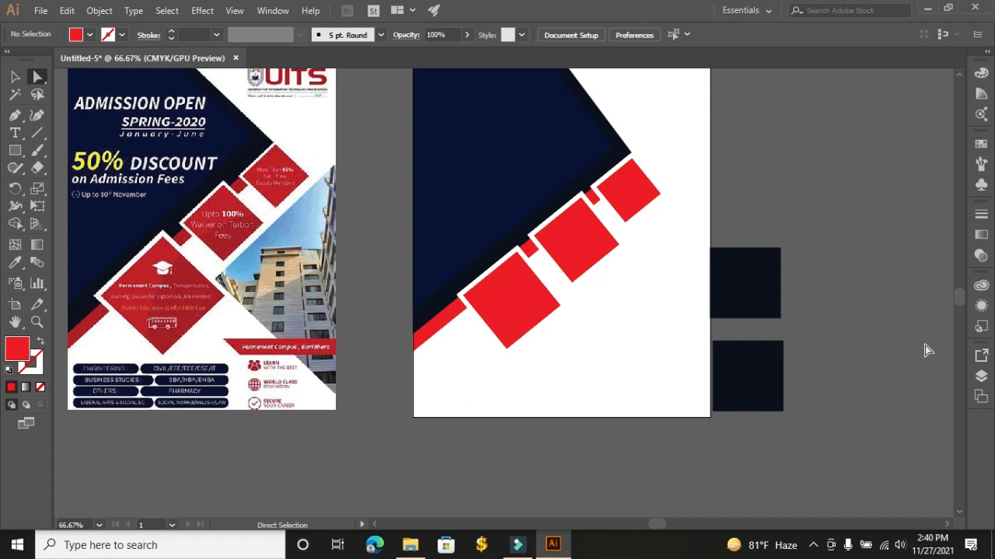
pyautogui.scroll(5, 924, 345)
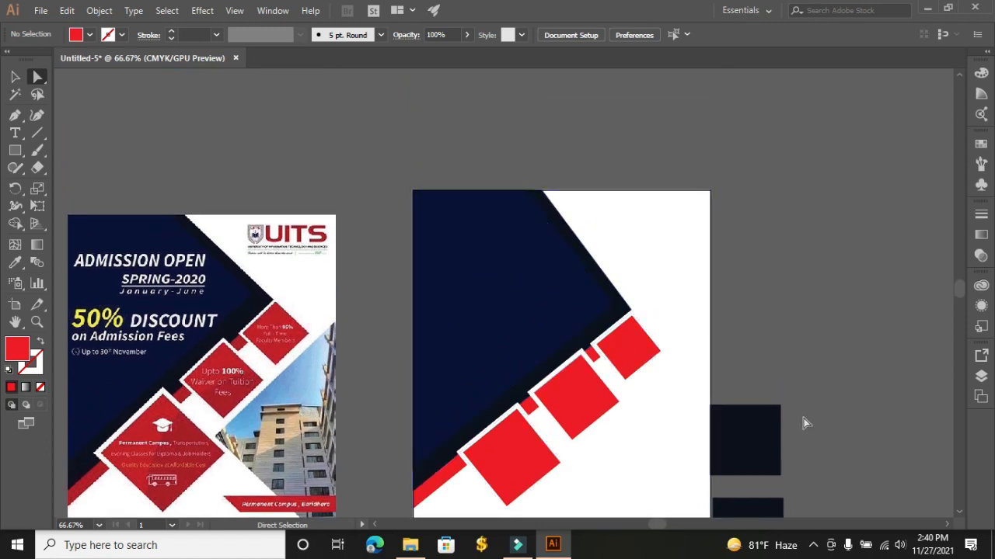
pyautogui.scroll(-1, 803, 418)
pyautogui.hscroll(-1, 652, 522)
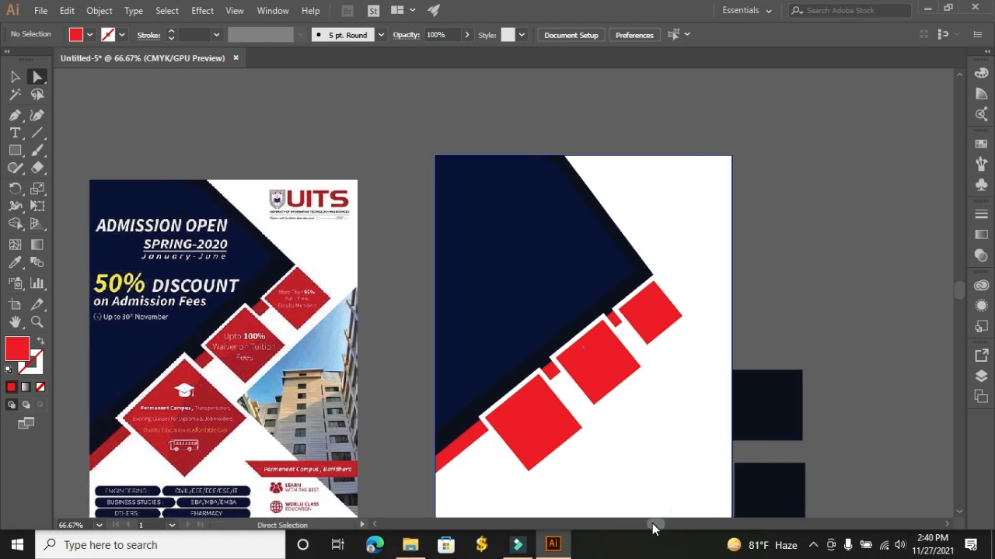
# Delete the two spare dark squares beside the artboard's right edge
pyautogui.scroll(-2, 852, 336)
pyautogui.click(791, 355)
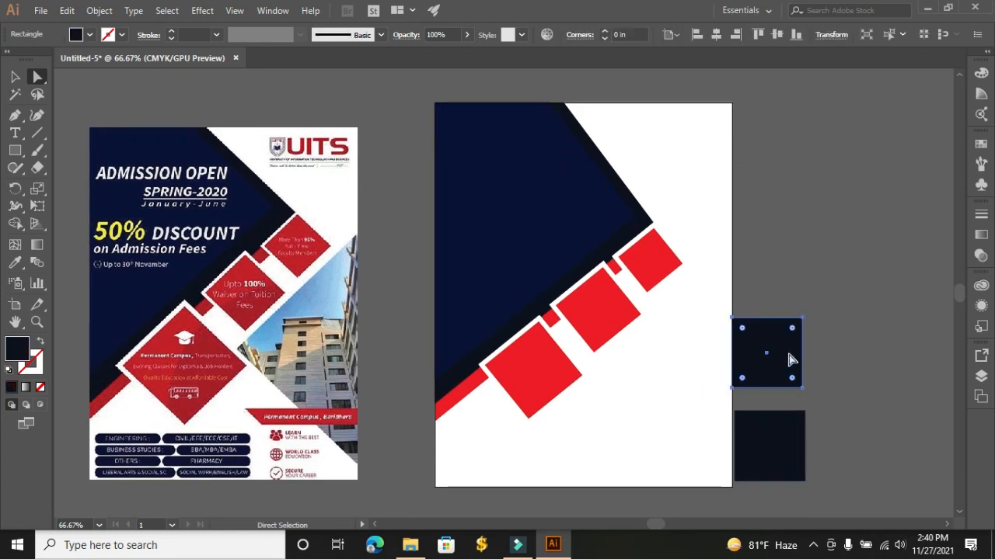
pyautogui.click(781, 366)
pyautogui.press('Delete')
pyautogui.click(773, 443)
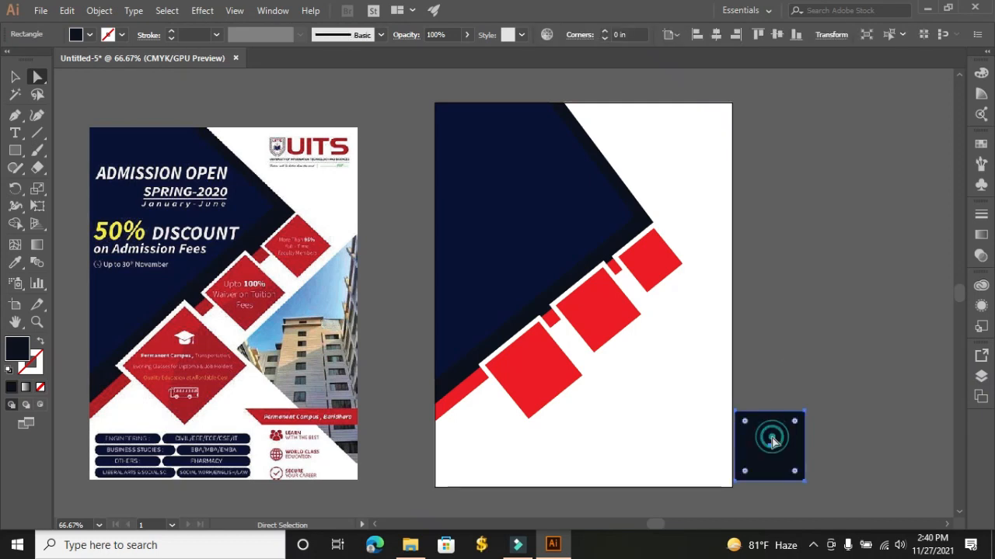
pyautogui.press('Delete')
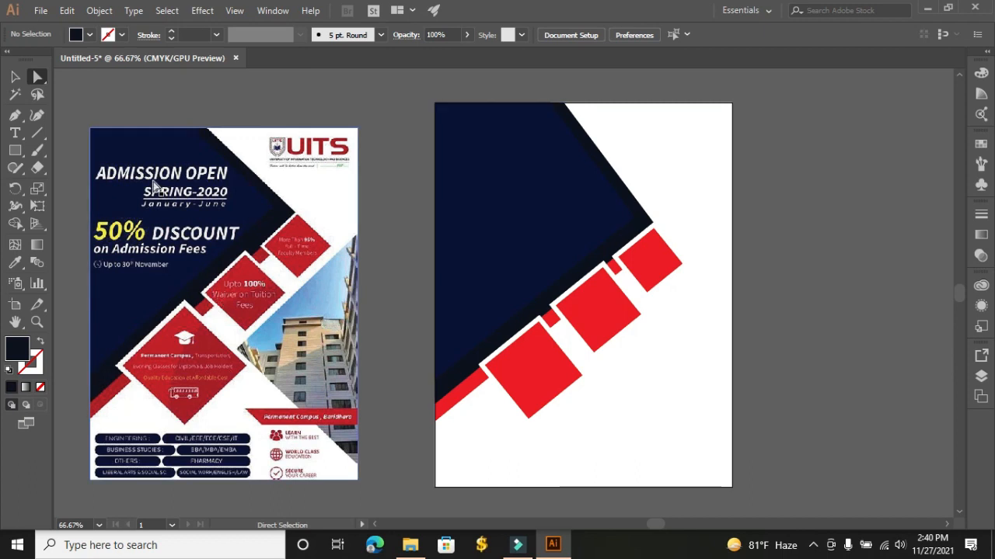
# Place a new point text object on the canvas to the right of the artboard and set its font size to 54 pt
pyautogui.click(14, 133)
pyautogui.scroll(2, 595, 238)
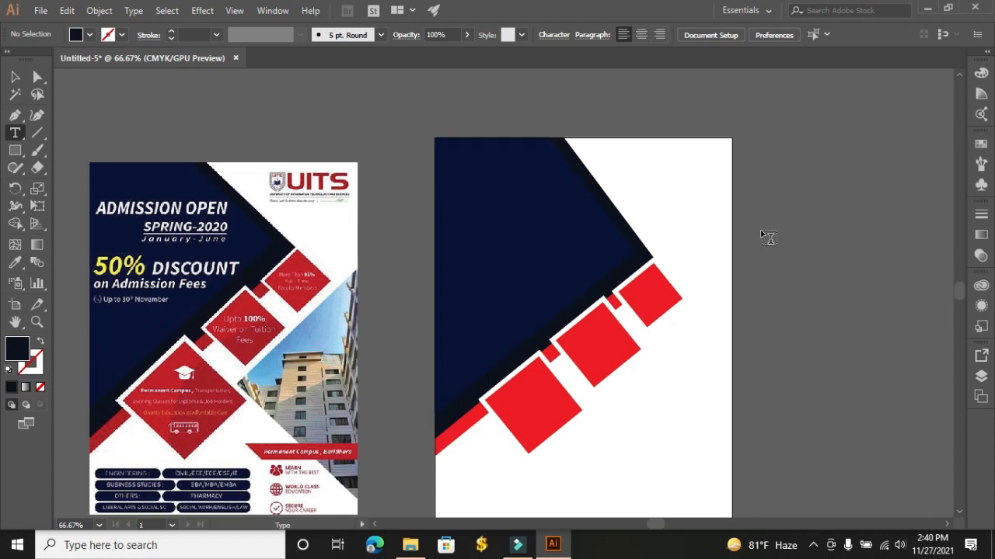
pyautogui.scroll(-1, 768, 237)
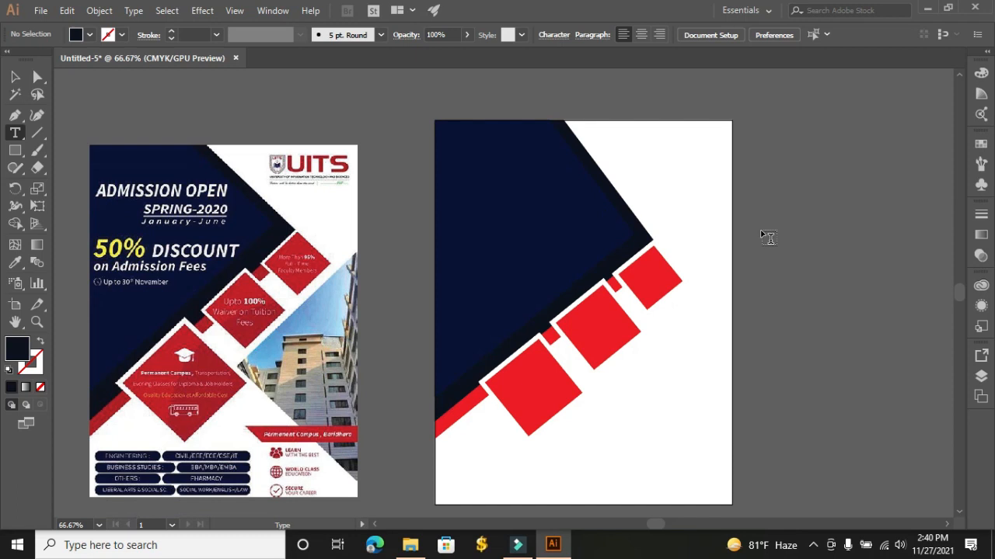
pyautogui.click(755, 199)
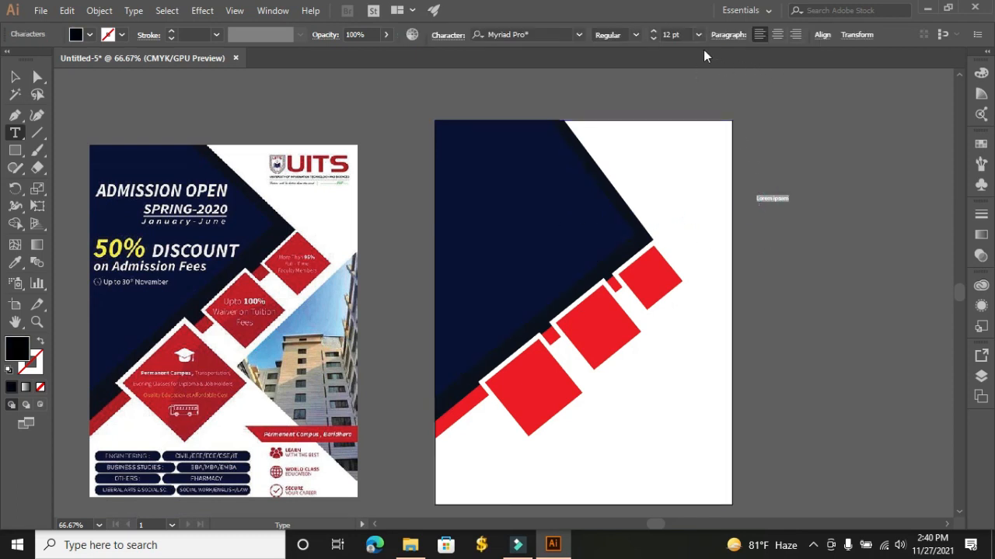
pyautogui.click(654, 33)
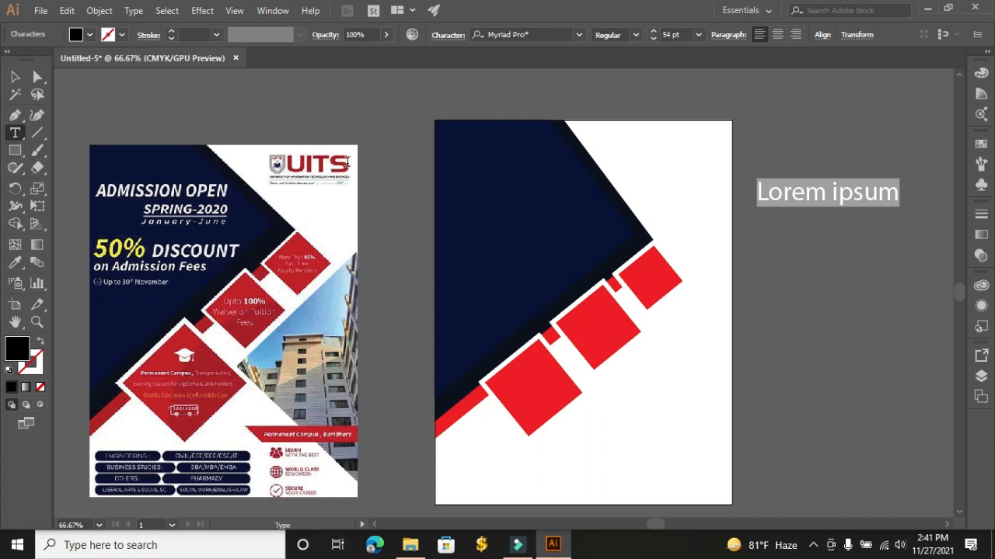
# Replace the placeholder text with "ADMISSION OPEN", with a space between the two words
pyautogui.write('A')
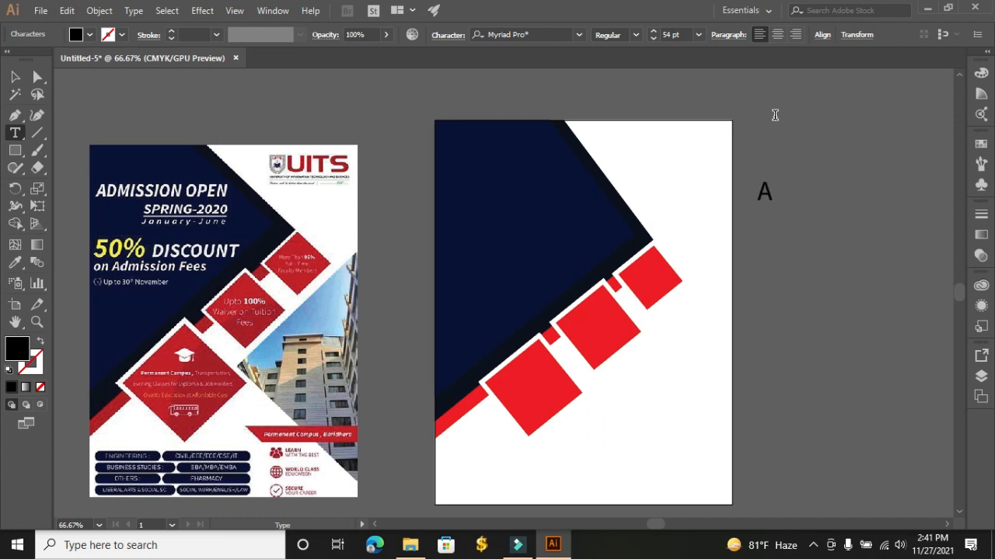
pyautogui.write('dm')
pyautogui.press('BackSpace')
pyautogui.press('BackSpace')
pyautogui.press('BackSpace')
pyautogui.write('DMISS')
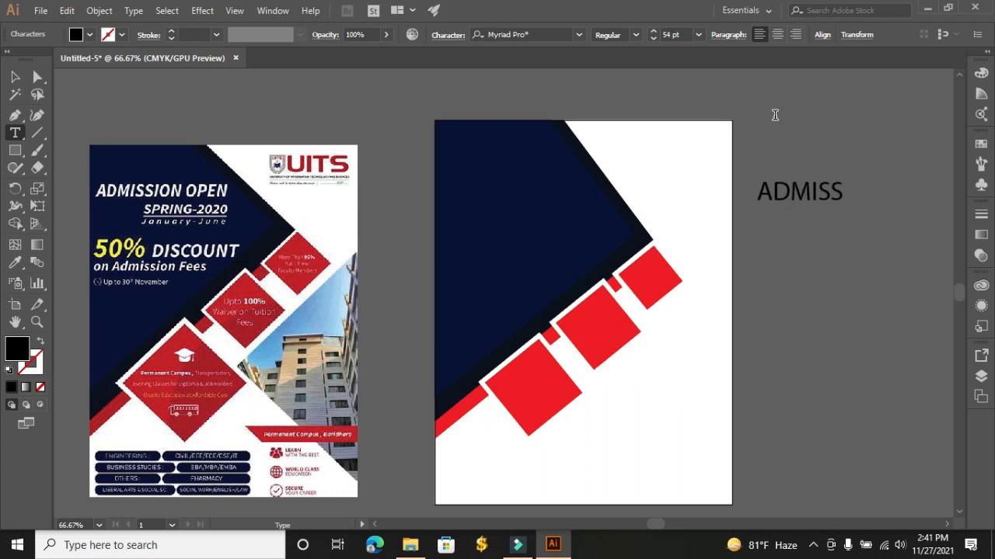
pyautogui.write('ION oPEN')
pyautogui.press('BackSpace')
pyautogui.press('BackSpace')
pyautogui.press('BackSpace')
pyautogui.press('BackSpace')
pyautogui.press('BackSpace')
pyautogui.write('OPE')
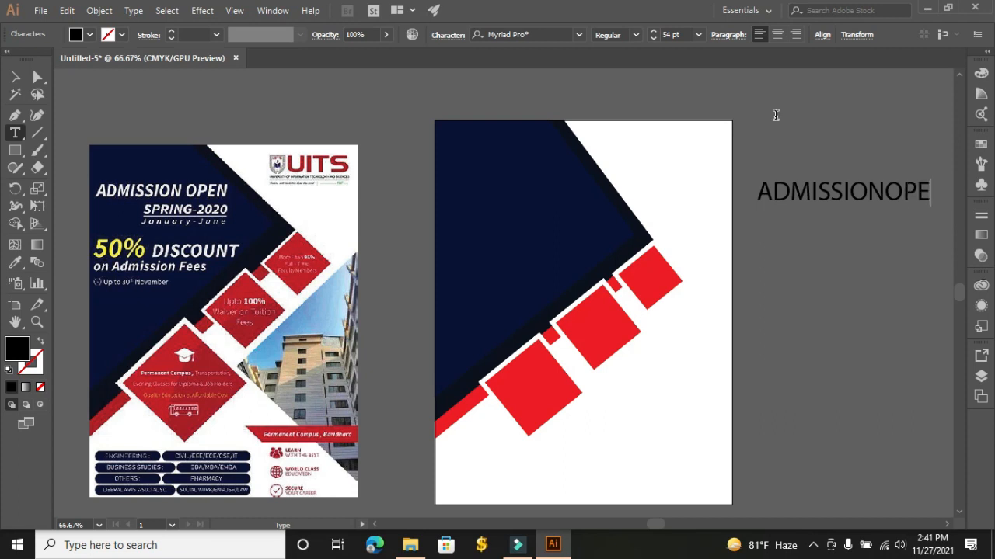
pyautogui.write('N')
pyautogui.click(893, 199)
pyautogui.click(890, 190)
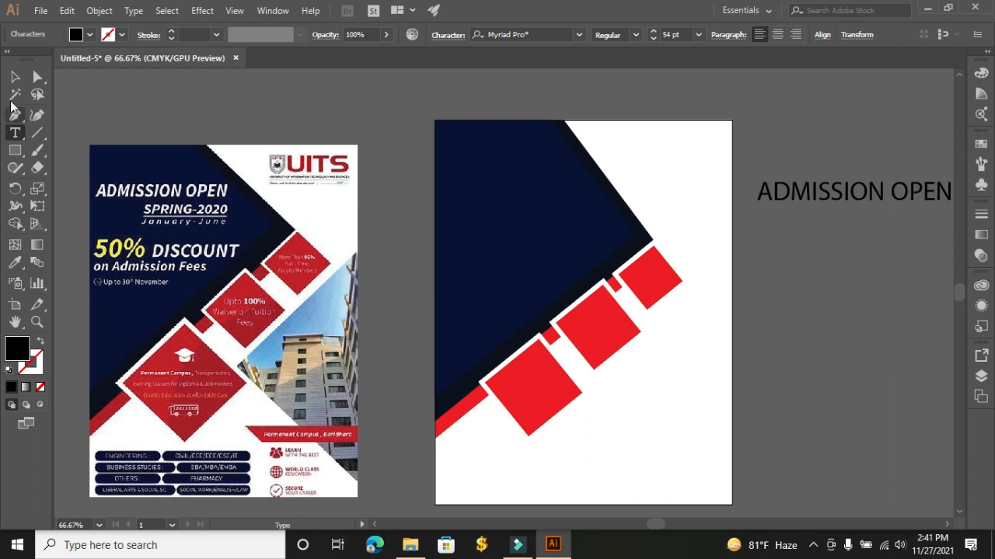
# Move the "ADMISSION OPEN" heading onto the navy shape and set its font to Tw Cen MT Bold Italic
pyautogui.click(15, 77)
pyautogui.moveTo(802, 199); pyautogui.dragTo(487, 199)
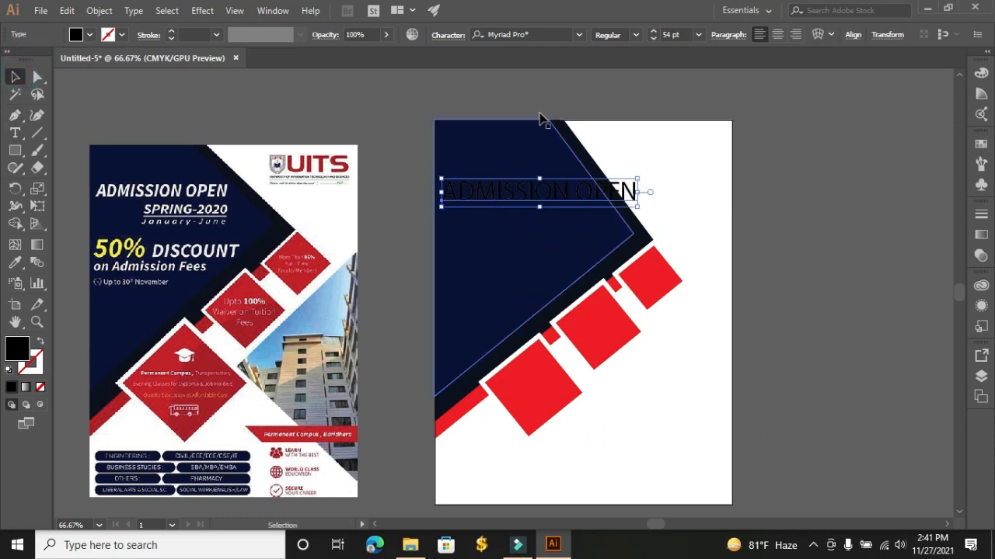
pyautogui.click(579, 34)
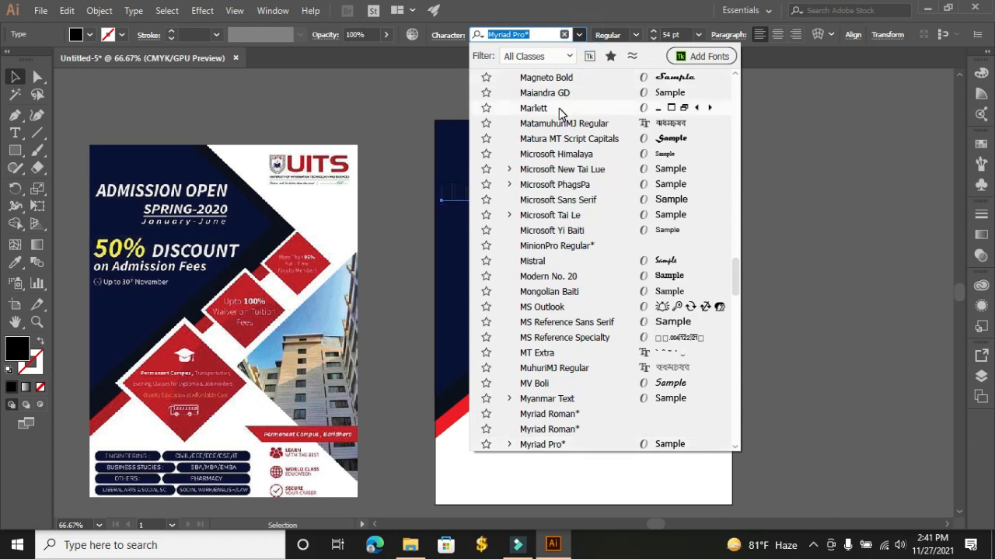
pyautogui.scroll(15, 567, 105)
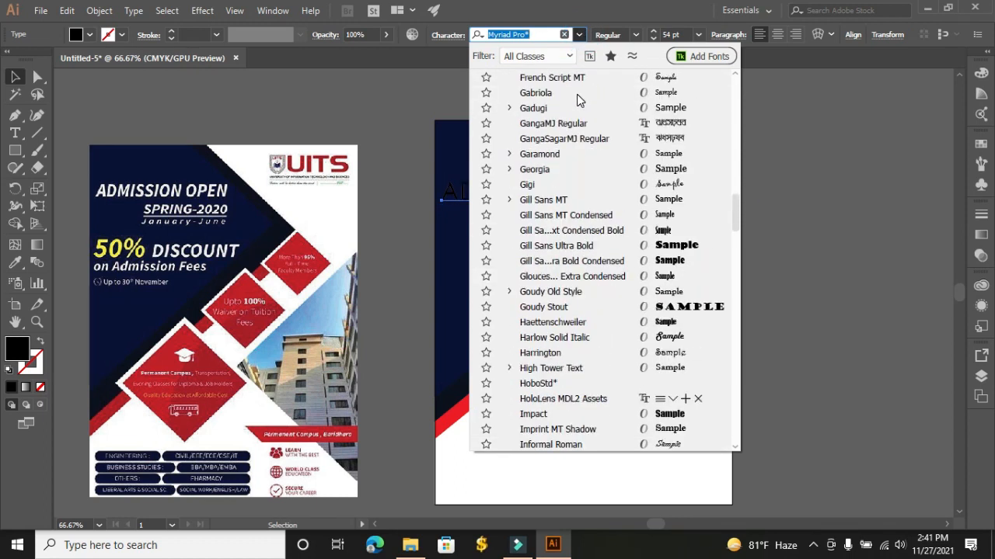
pyautogui.scroll(10, 577, 98)
pyautogui.scroll(10, 577, 99)
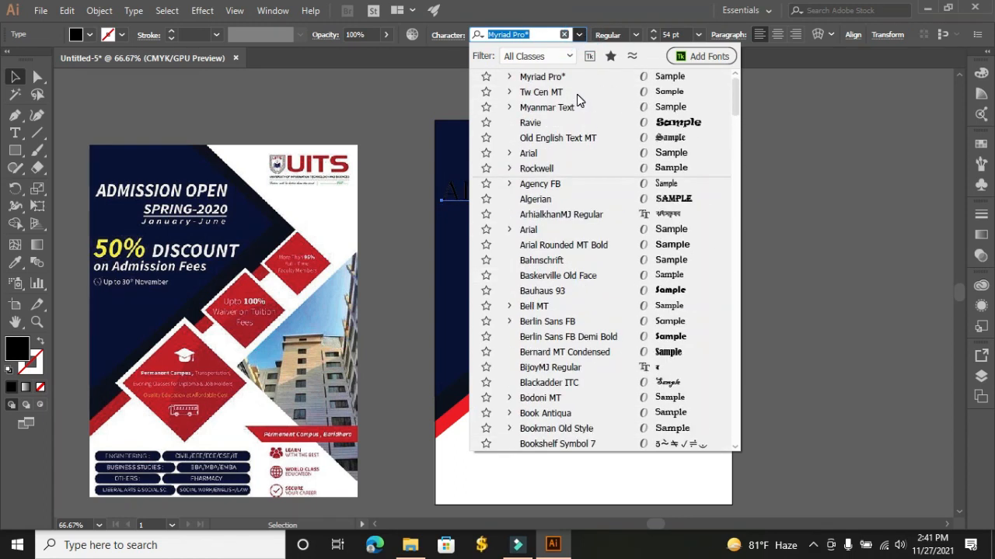
pyautogui.click(510, 92)
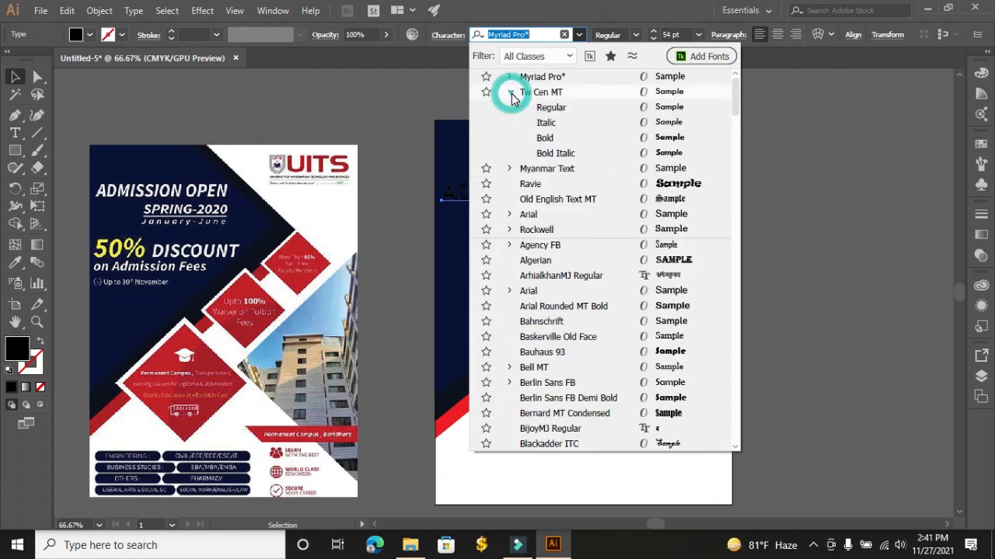
pyautogui.click(564, 154)
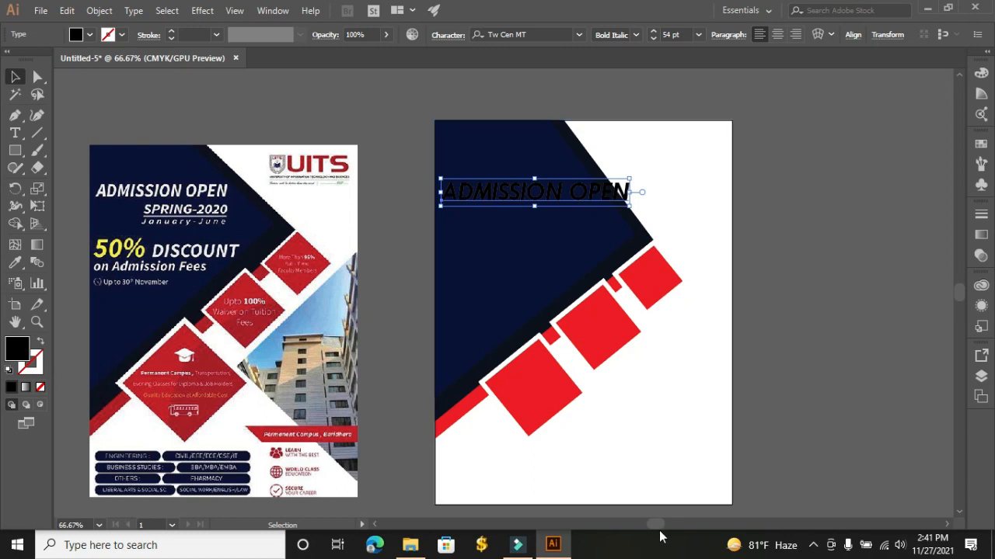
# Reduce the "ADMISSION OPEN" heading to 40 pt and shift it slightly up and right within the navy shape
pyautogui.moveTo(656, 524); pyautogui.dragTo(663, 526)
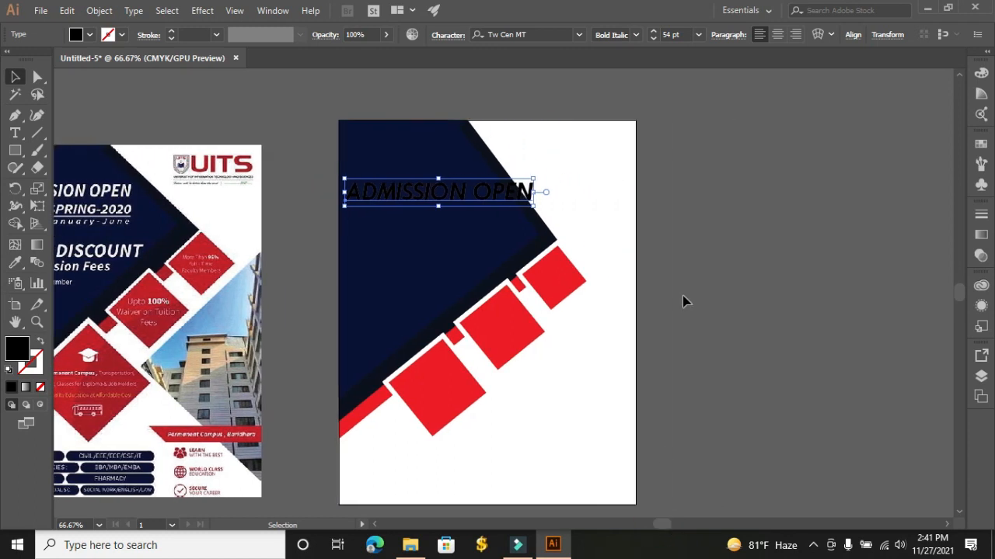
pyautogui.click(654, 39)
pyautogui.click(654, 40)
pyautogui.click(655, 40)
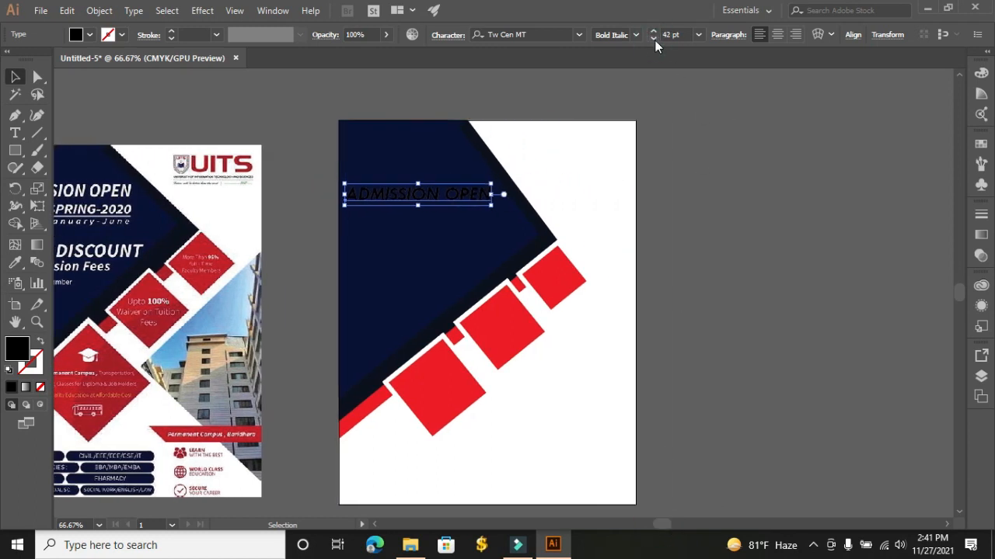
pyautogui.click(654, 40)
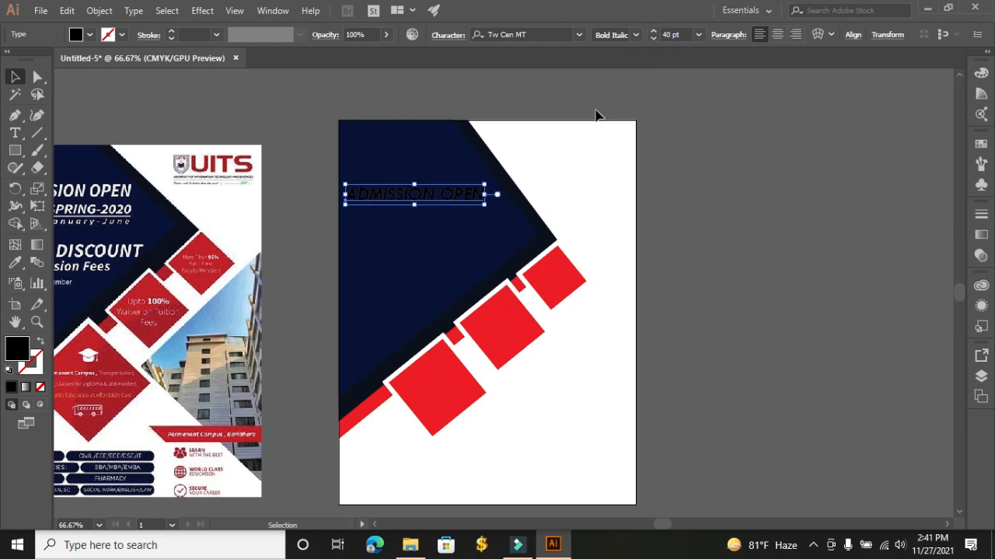
pyautogui.moveTo(441, 194); pyautogui.dragTo(447, 185)
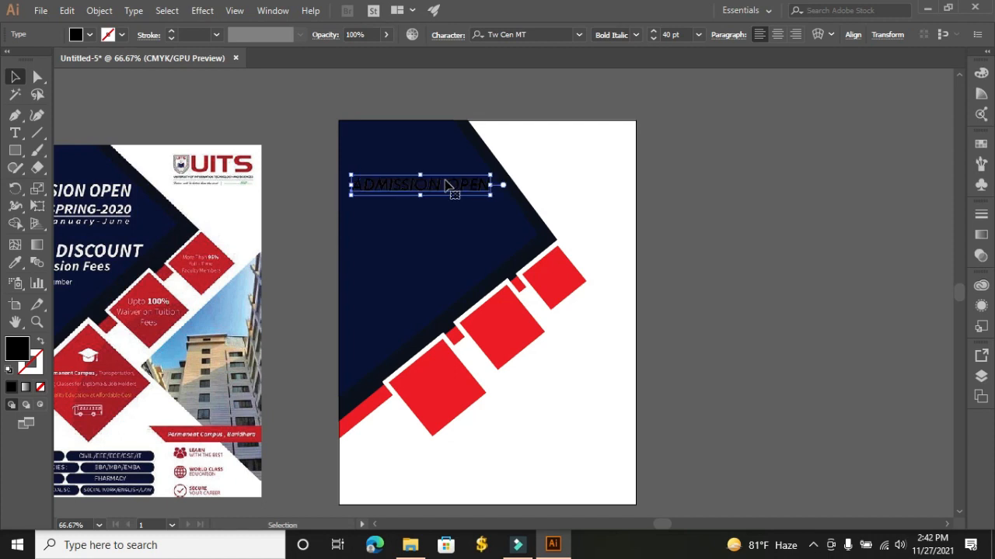
# Fill the "ADMISSION OPEN" heading with white and deselect it
pyautogui.click(90, 34)
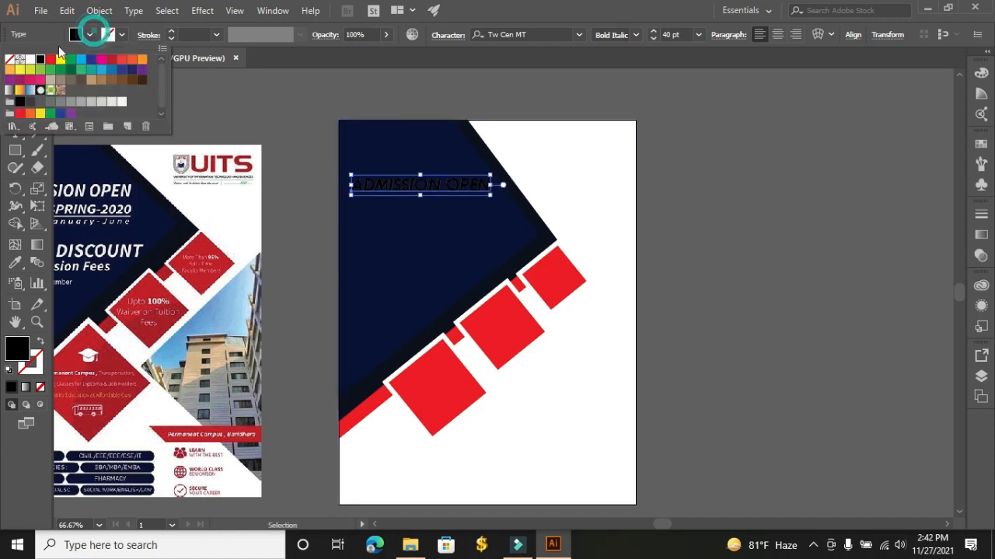
pyautogui.click(30, 60)
pyautogui.click(703, 178)
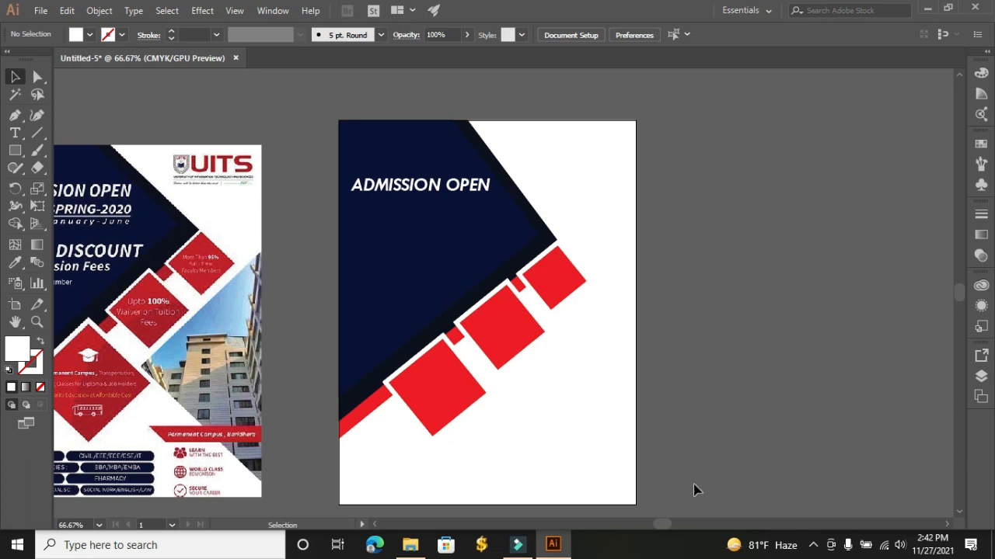
# Add a new text object reading "SPRING -2021" on the canvas to the right of the artboard
pyautogui.moveTo(660, 523); pyautogui.dragTo(657, 529)
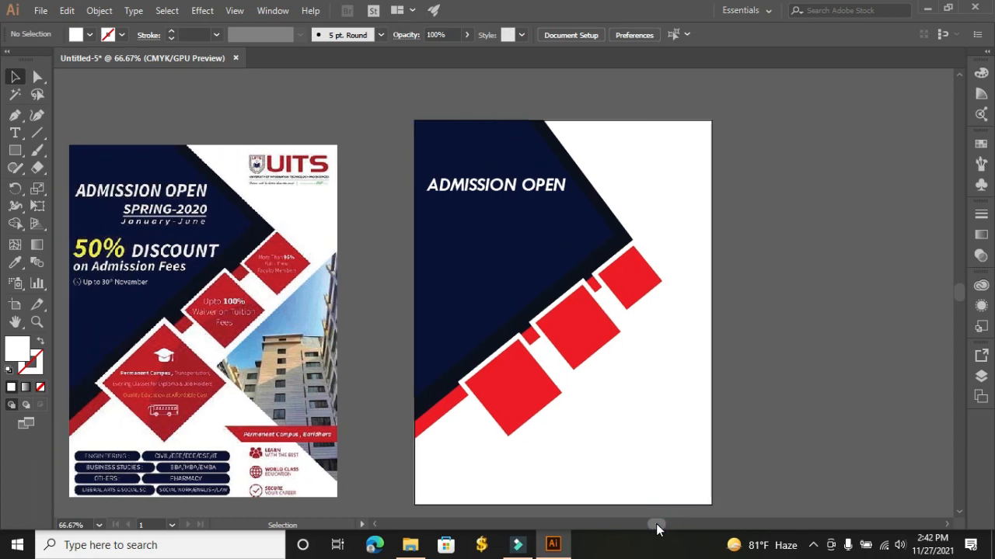
pyautogui.click(15, 132)
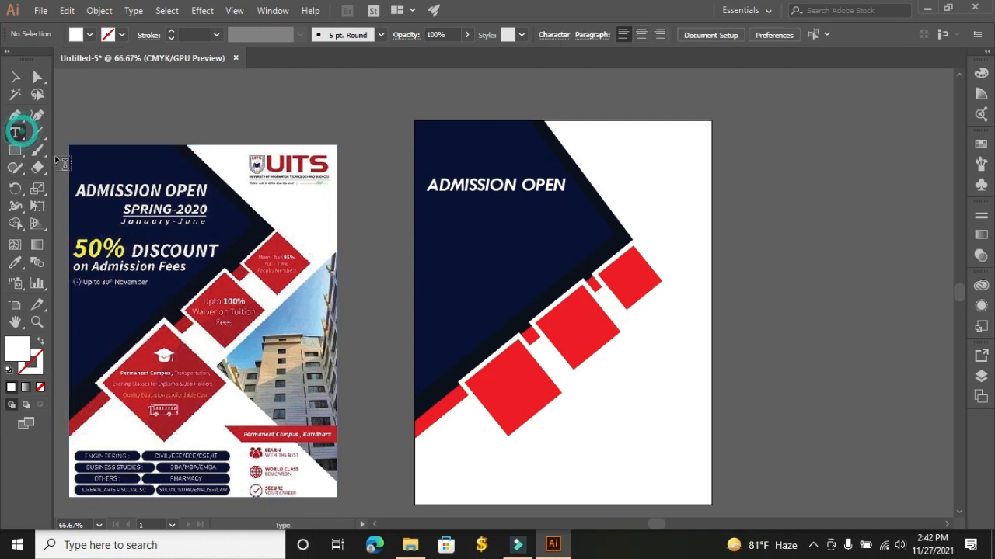
pyautogui.click(763, 219)
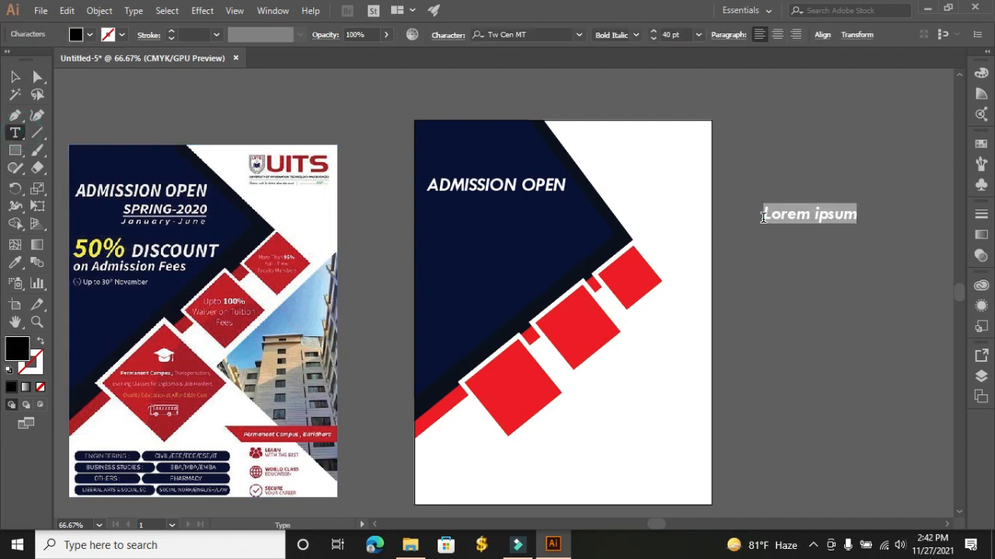
pyautogui.press('BackSpace')
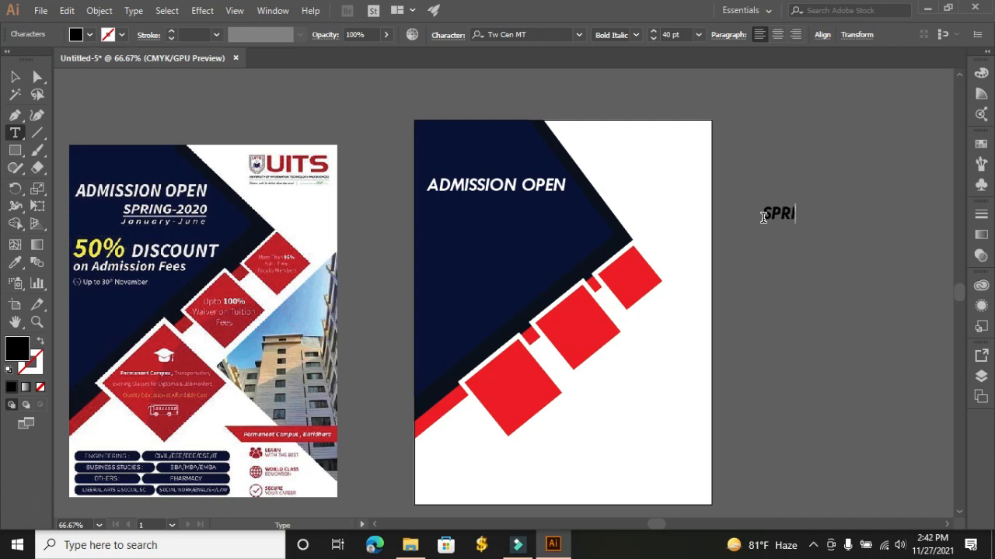
pyautogui.write('G -2021')
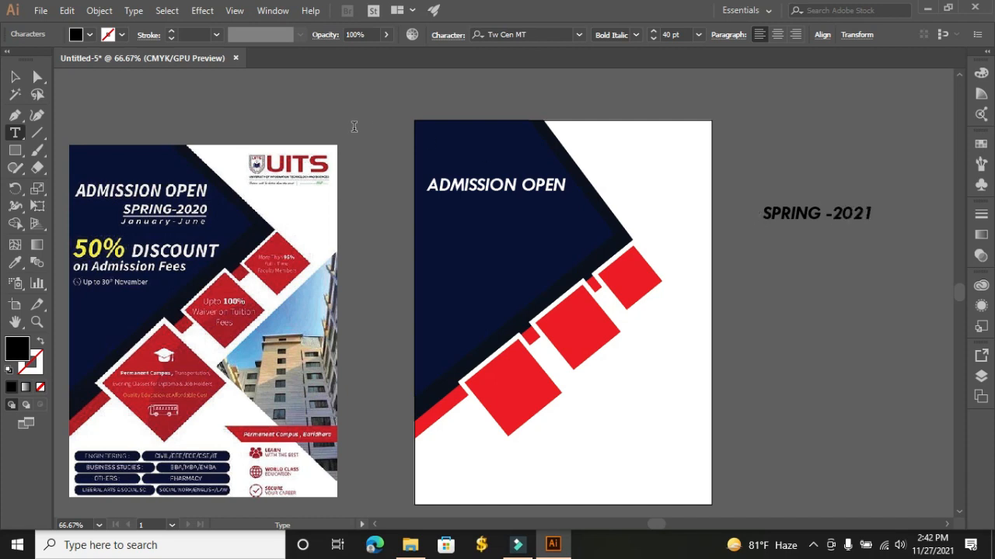
# Move the "SPRING -2021" text just below the "ADMISSION OPEN" heading and reduce it to 35 pt
pyautogui.click(15, 76)
pyautogui.moveTo(823, 215); pyautogui.dragTo(511, 212)
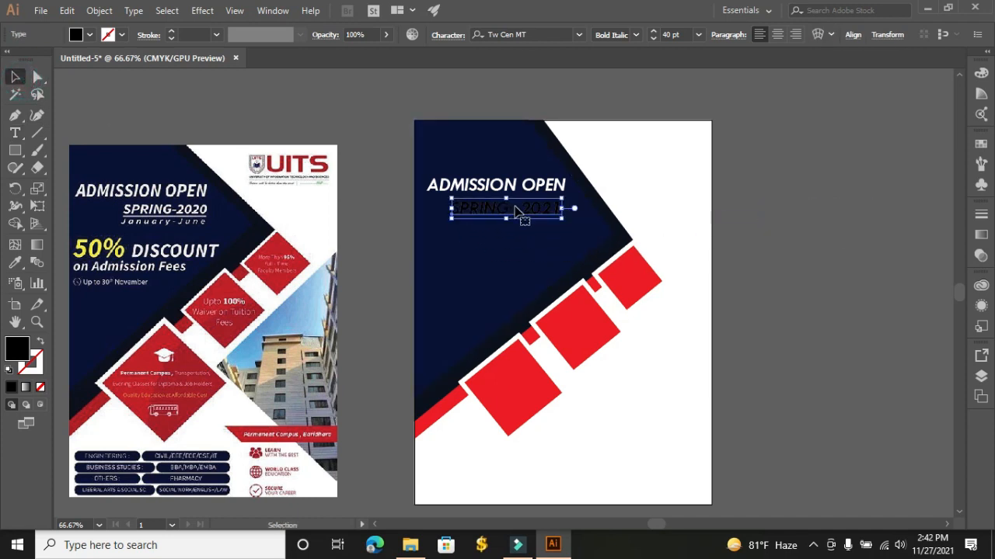
pyautogui.click(653, 39)
pyautogui.click(651, 39)
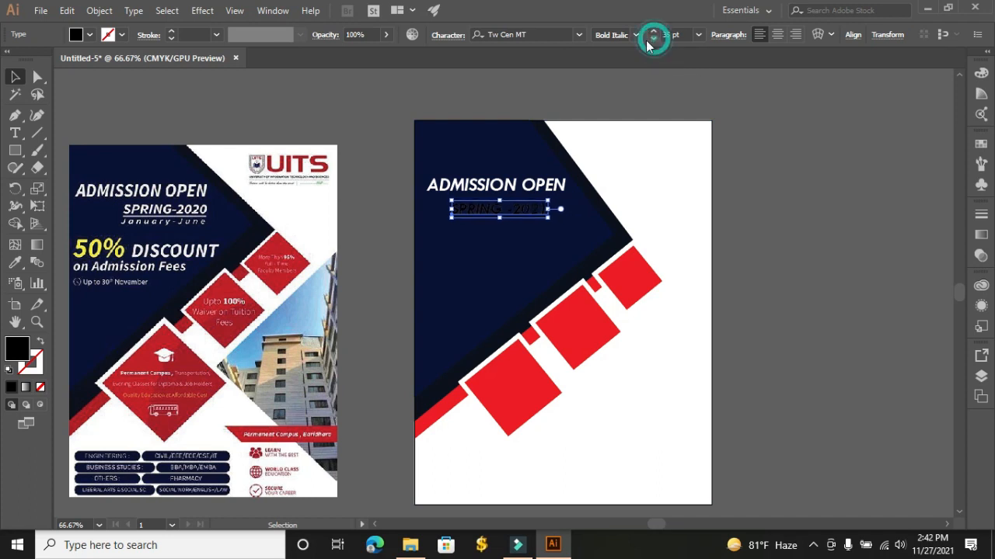
# Fill the "SPRING -2021" text with white and deselect it
pyautogui.click(89, 35)
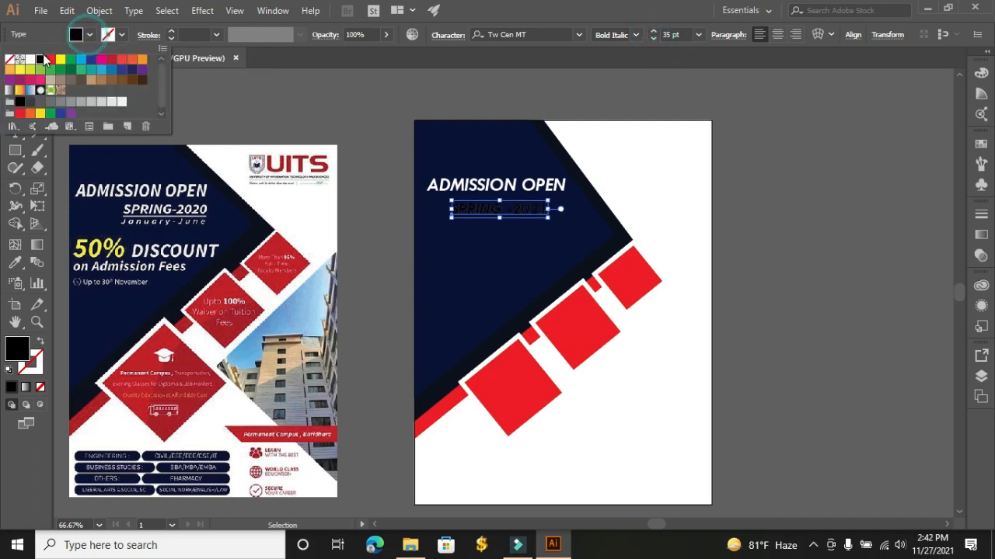
pyautogui.click(31, 60)
pyautogui.click(794, 235)
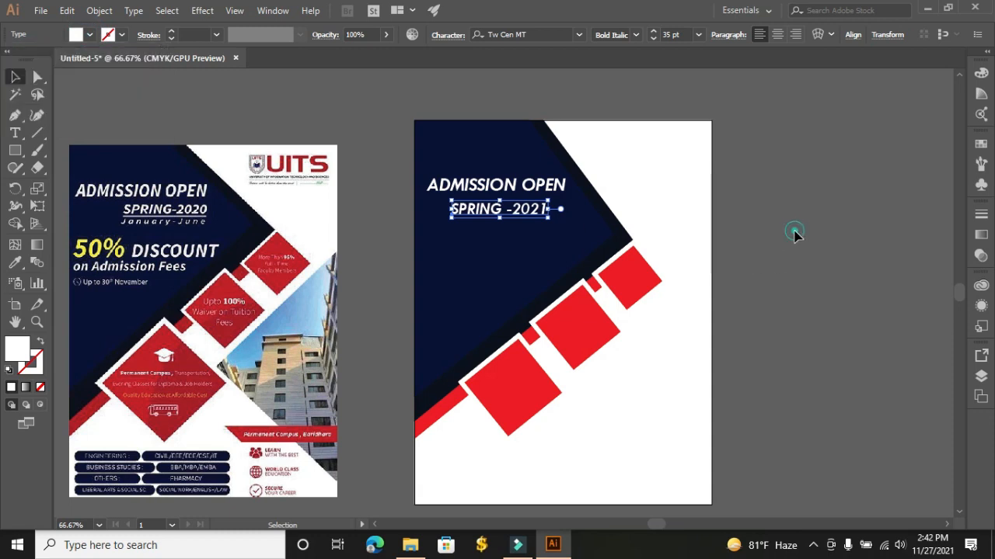
pyautogui.click(794, 234)
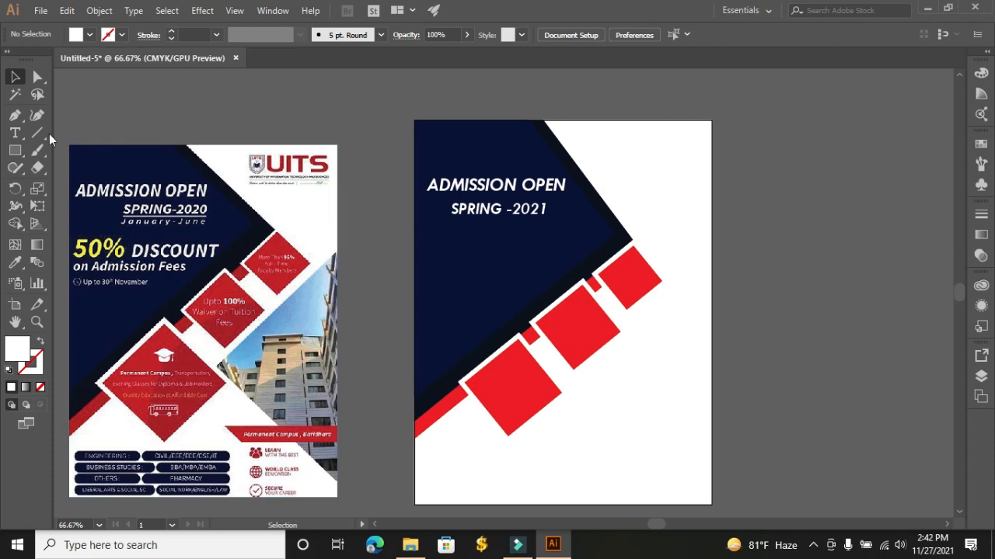
# Add a new text object reading "January - June" on the canvas to the right of the artboard
pyautogui.click(15, 132)
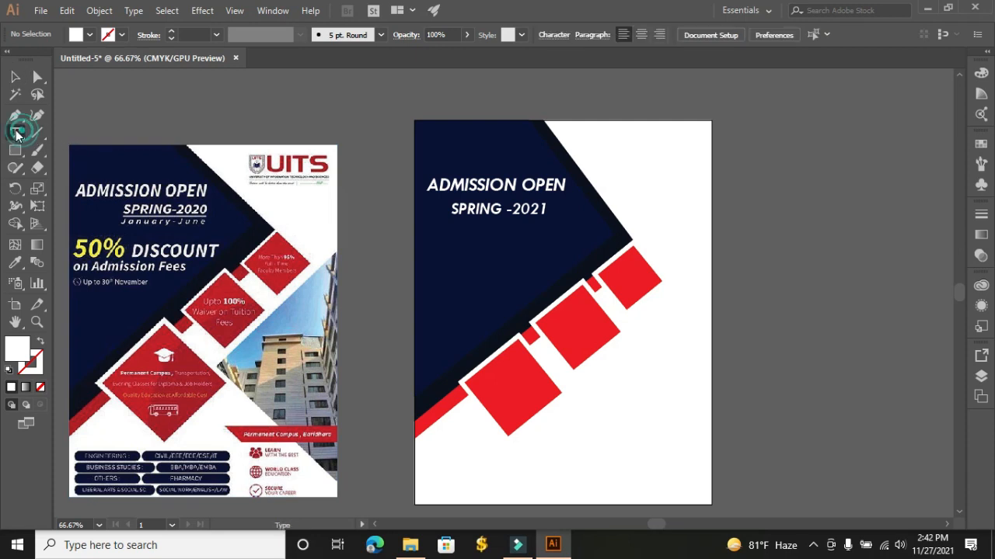
pyautogui.click(735, 232)
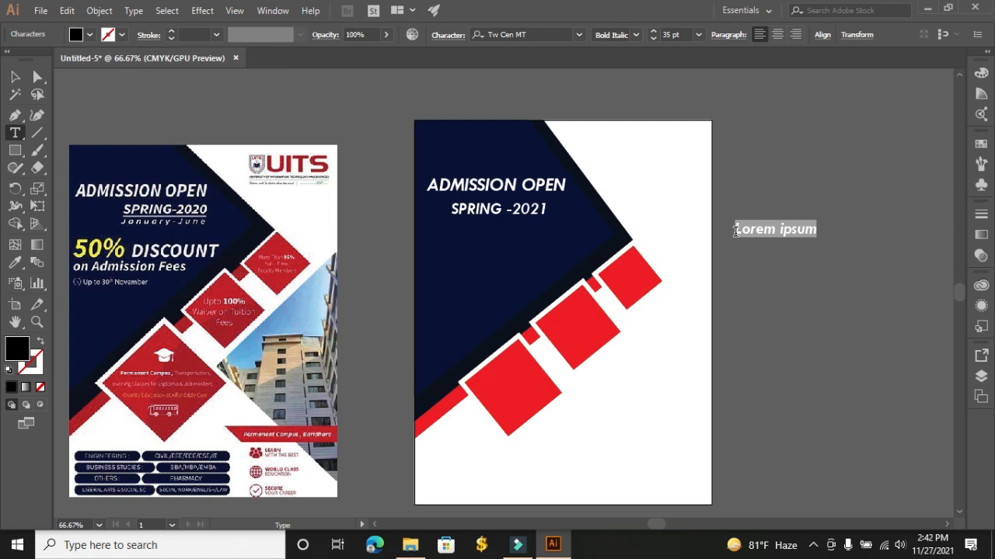
pyautogui.press('BackSpace')
pyautogui.write('January -')
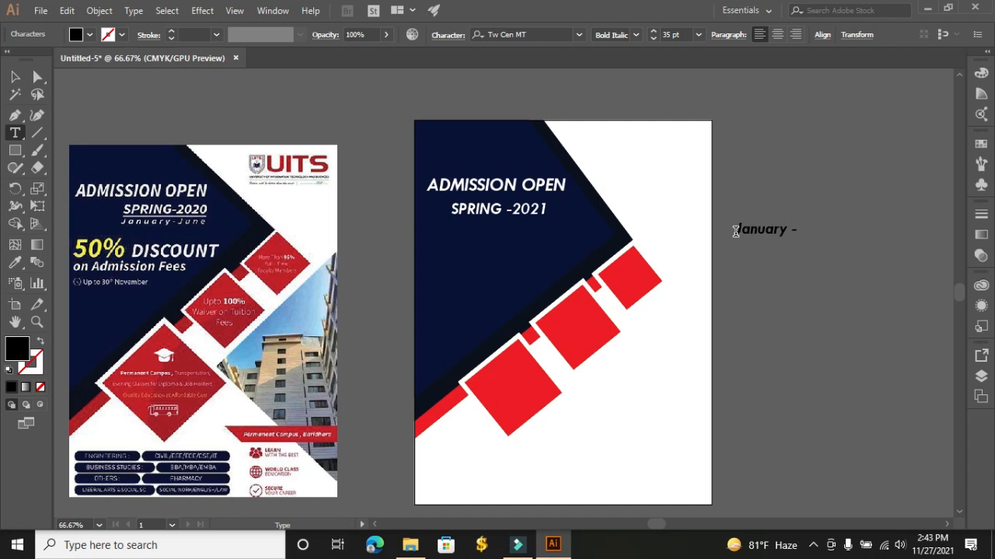
pyautogui.write('une')
pyautogui.click(15, 77)
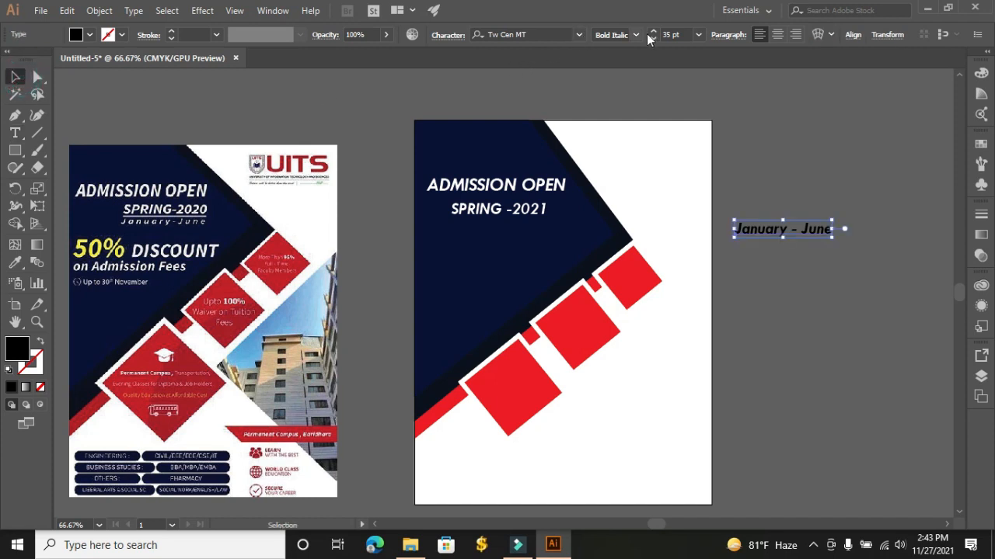
# Set the "January - June" text to the Regular style at 23 pt and deselect it
pyautogui.click(698, 34)
pyautogui.click(697, 34)
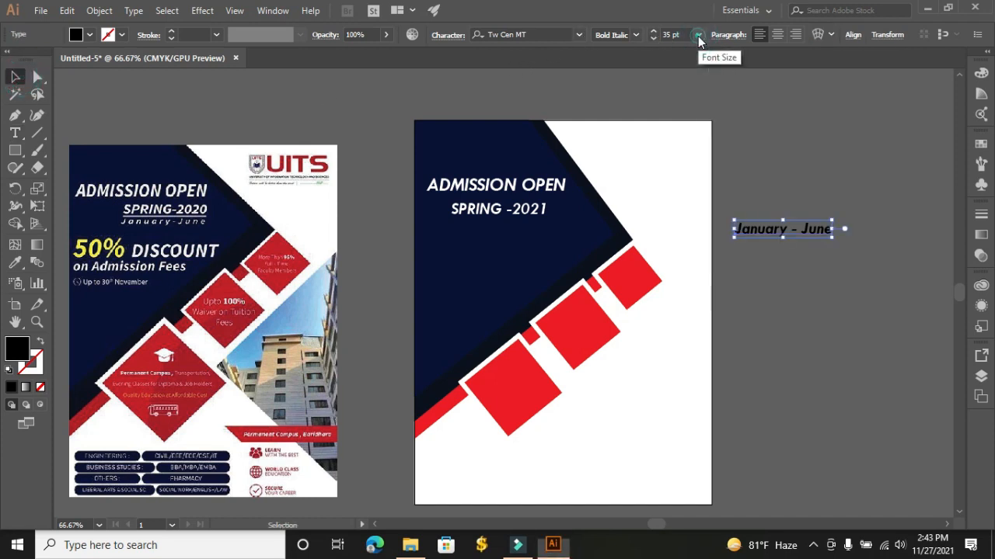
pyautogui.click(634, 35)
pyautogui.click(625, 50)
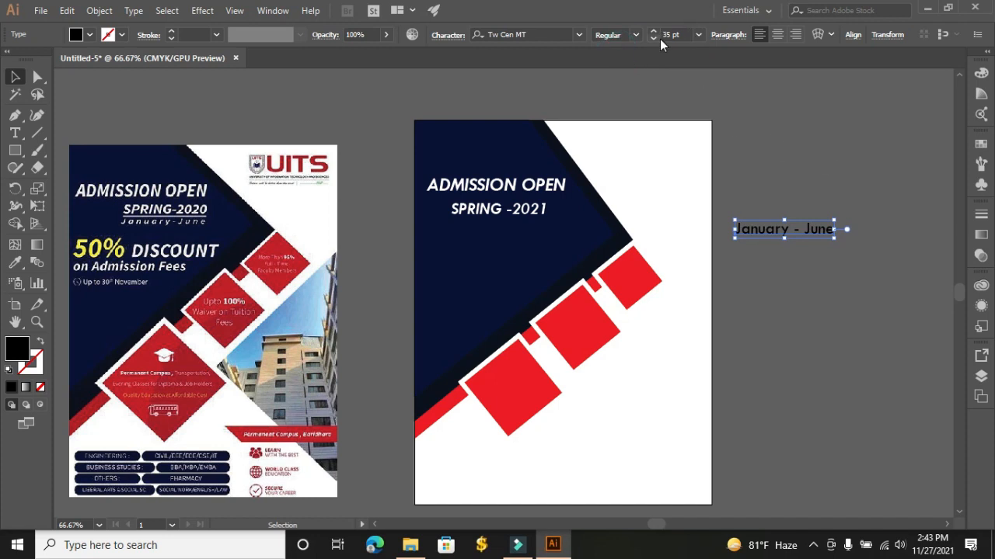
pyautogui.scroll(-14, 655, 39)
pyautogui.click(765, 104)
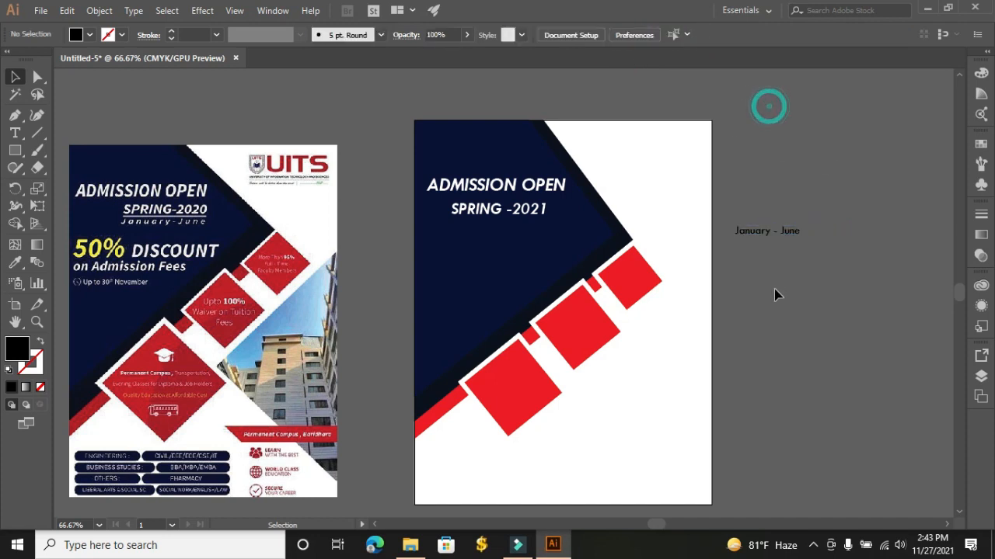
# Move the "January - June" text directly below "SPRING -2021" and set its style to Italic
pyautogui.moveTo(763, 242); pyautogui.dragTo(482, 230)
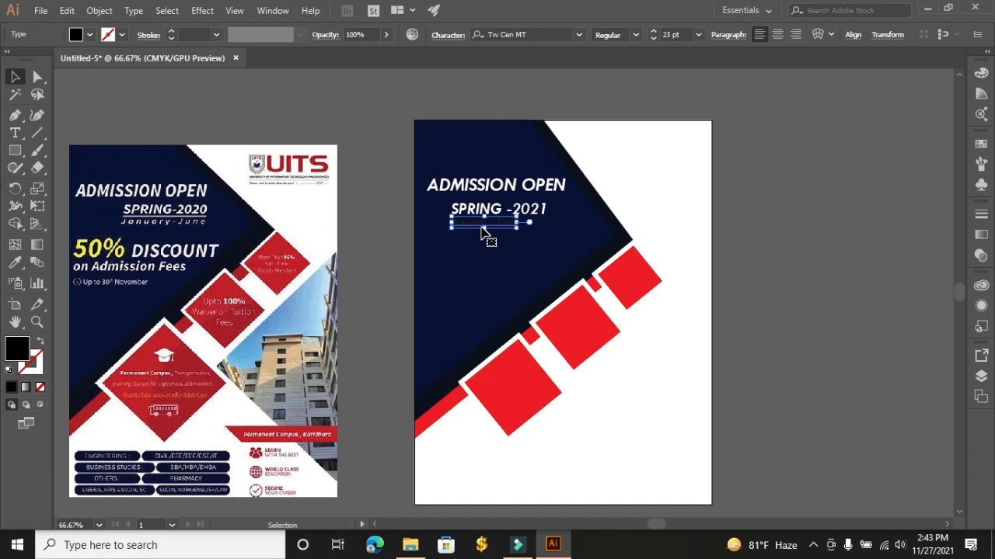
pyautogui.click(636, 34)
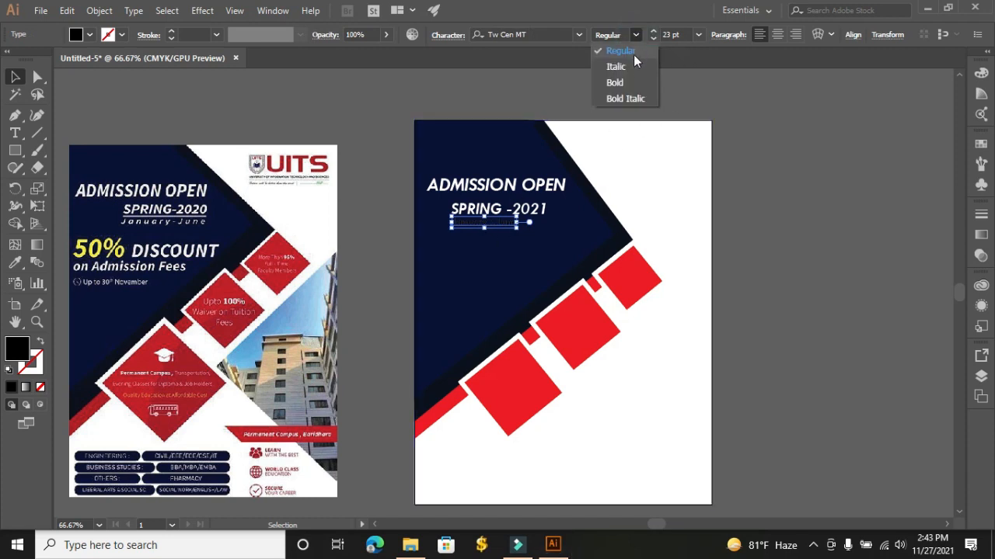
pyautogui.click(625, 64)
pyautogui.click(764, 150)
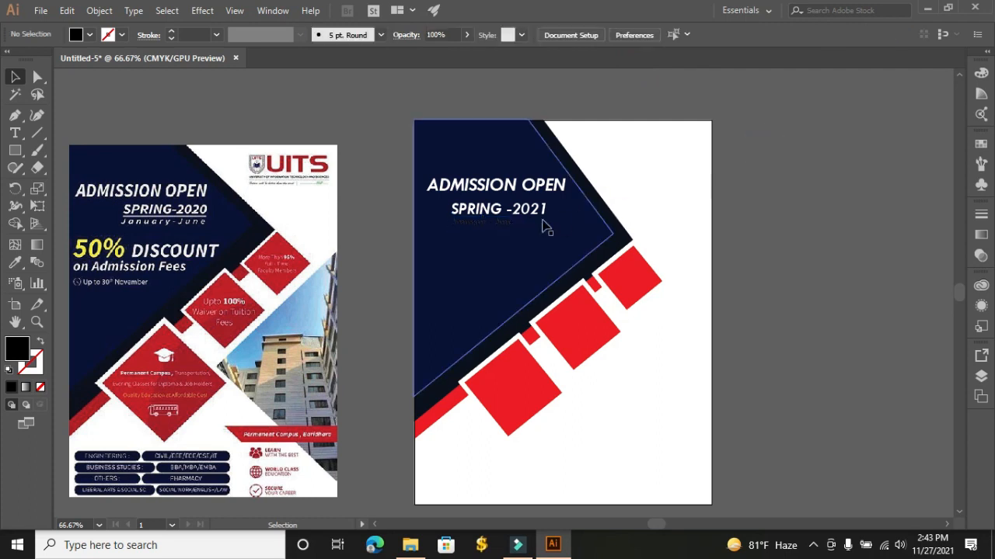
# Fill the "January - June" text with white
pyautogui.click(509, 223)
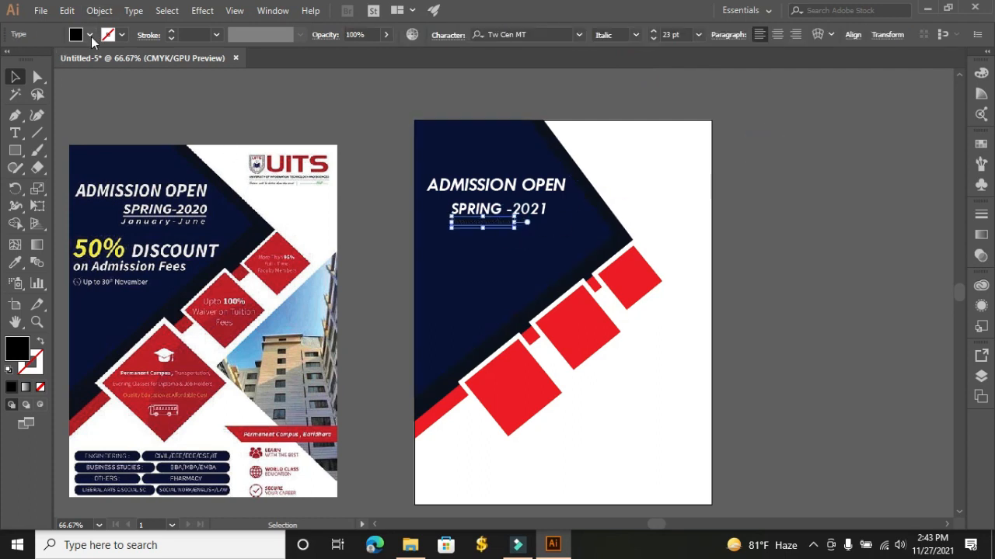
pyautogui.click(90, 35)
pyautogui.click(31, 59)
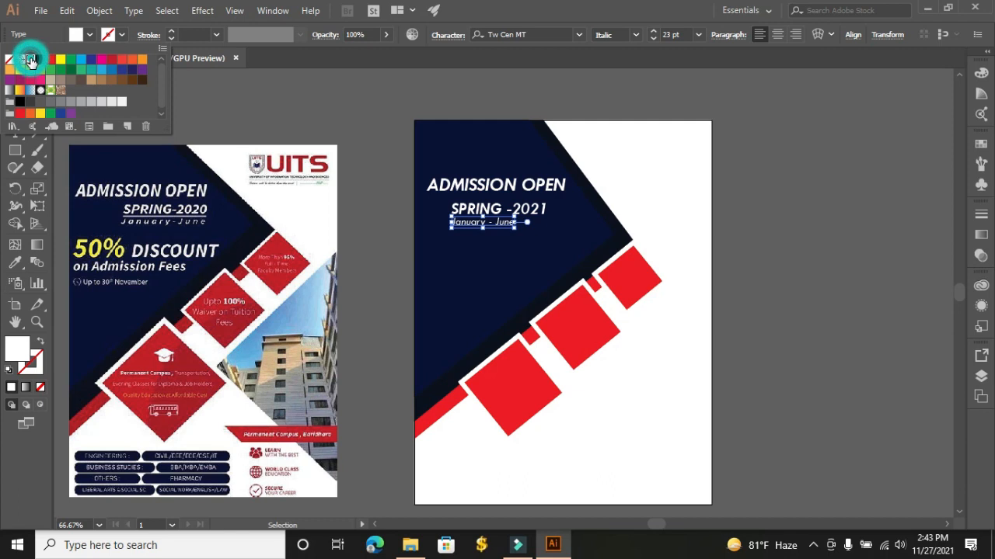
pyautogui.click(765, 206)
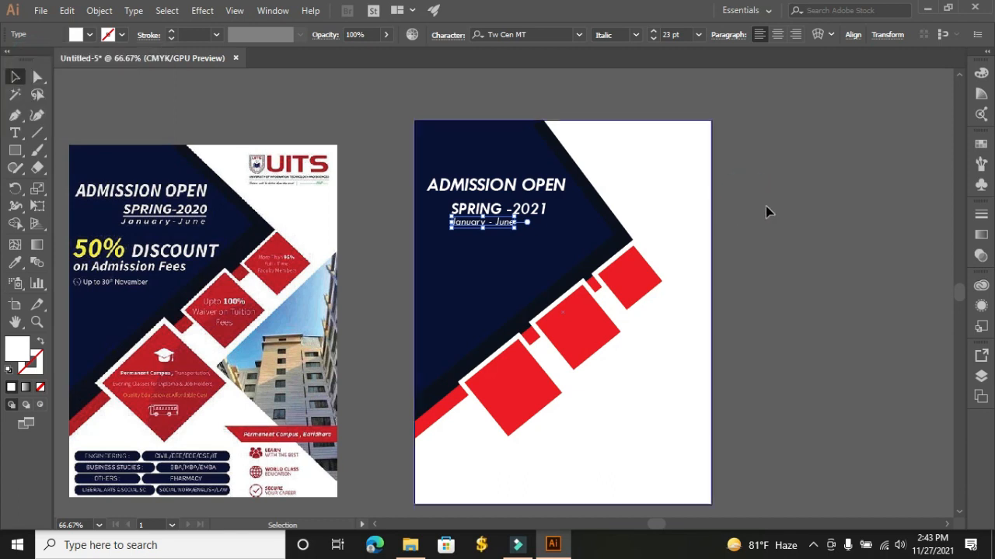
# Set the character tracking of the "January - June" text to 200 and deselect it
pyautogui.click(501, 227)
pyautogui.press('ctrl')
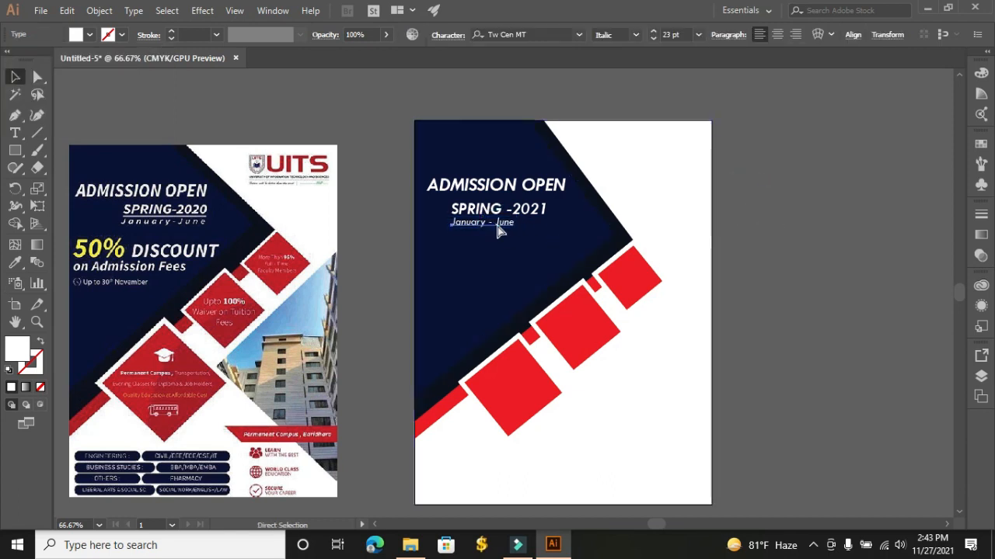
pyautogui.hotkey('ctrl', 't')
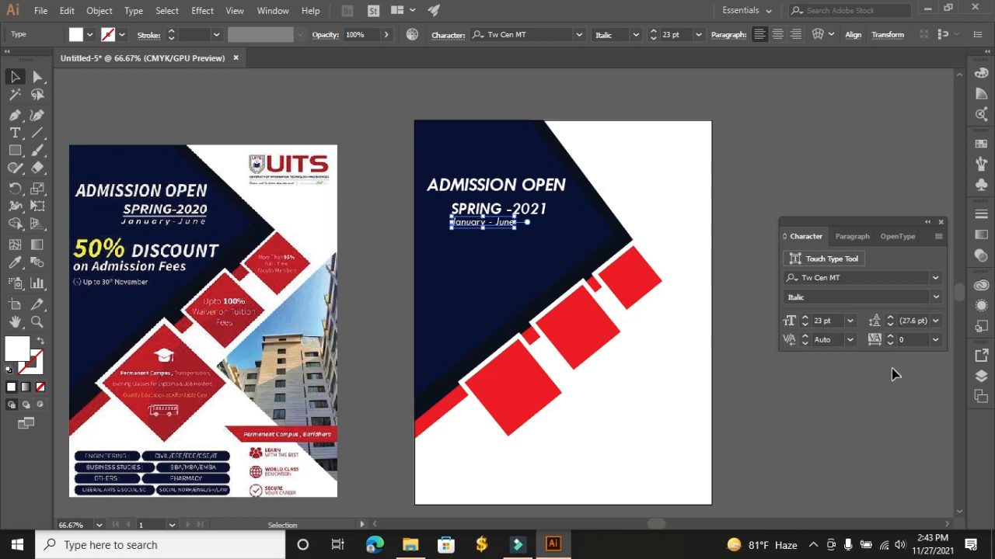
pyautogui.moveTo(890, 339); pyautogui.dragTo(889, 340)
pyautogui.click(902, 340)
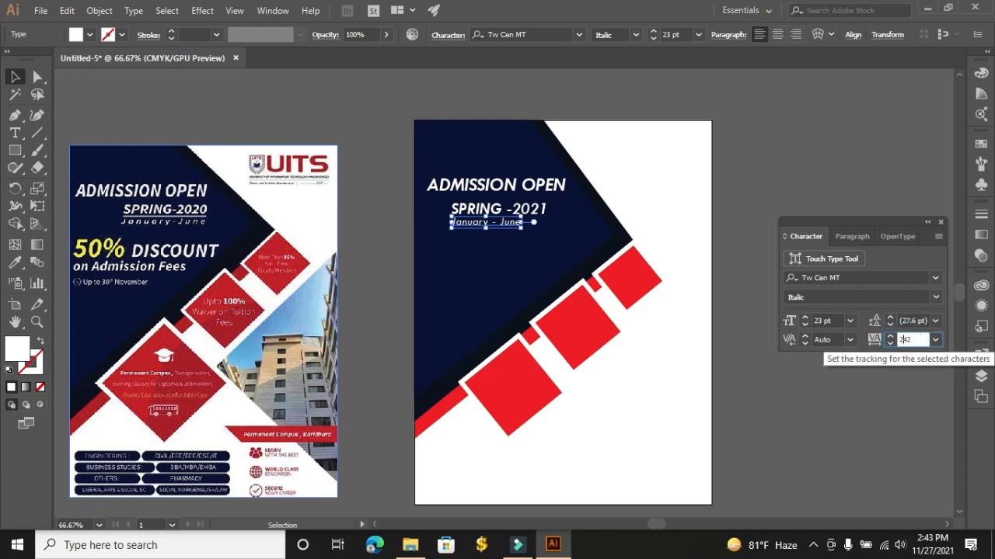
pyautogui.press('Return')
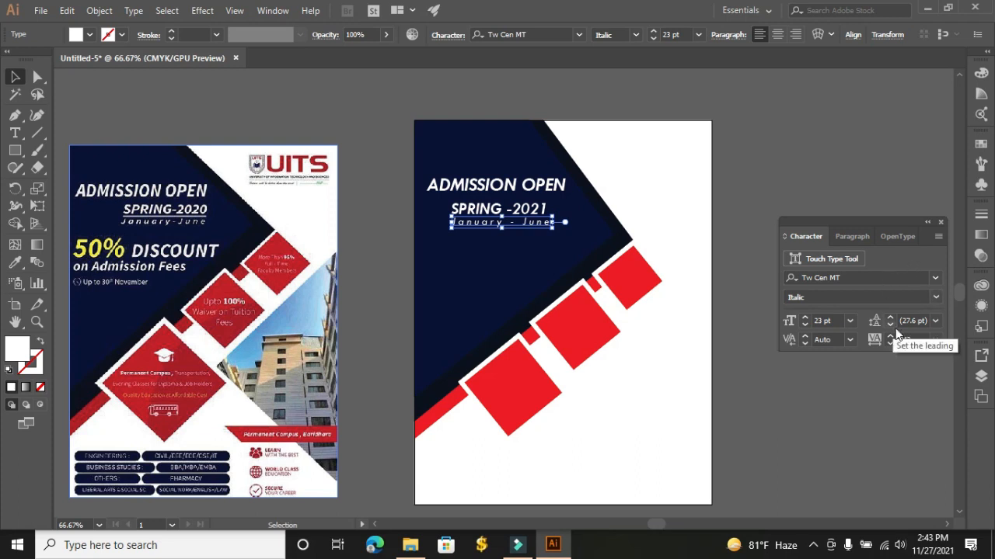
pyautogui.click(908, 339)
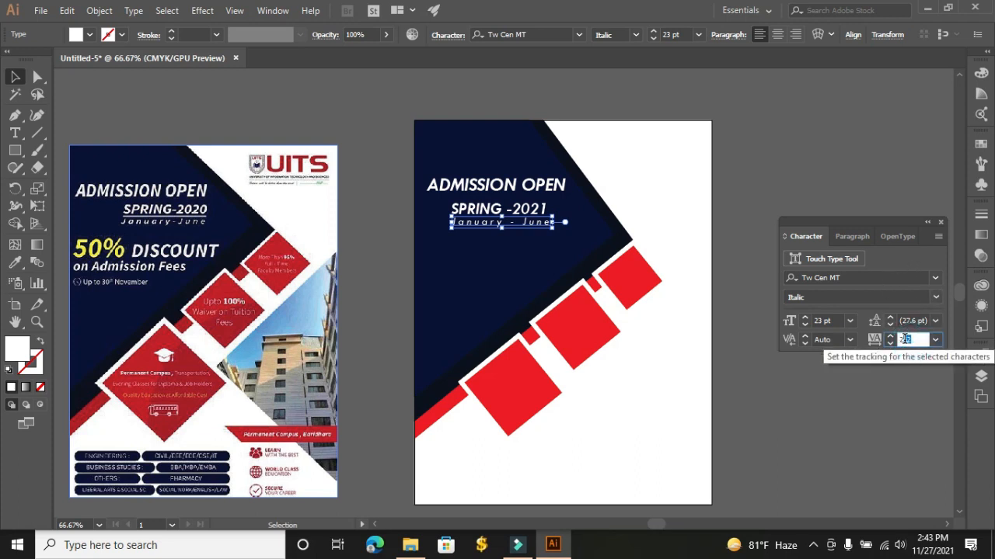
pyautogui.press('Return')
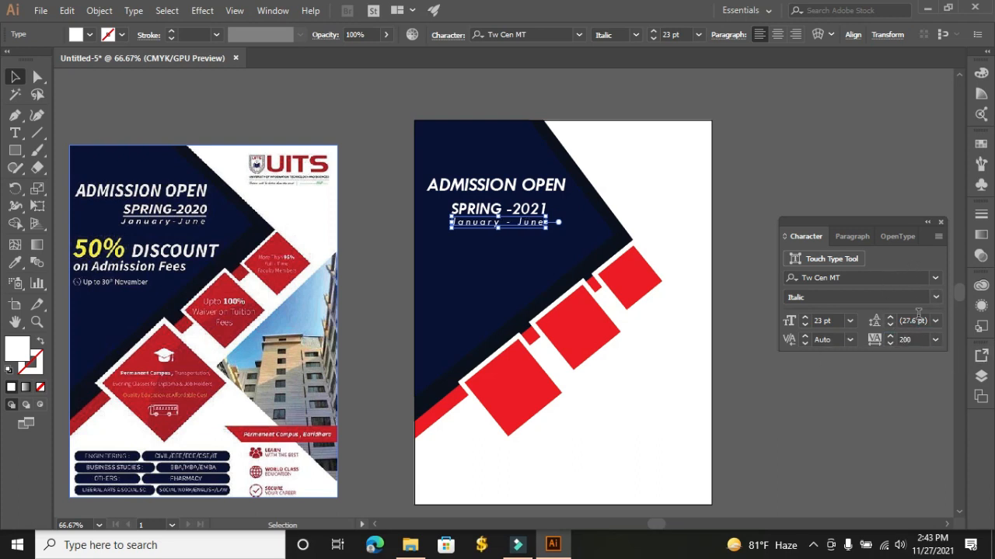
pyautogui.click(845, 158)
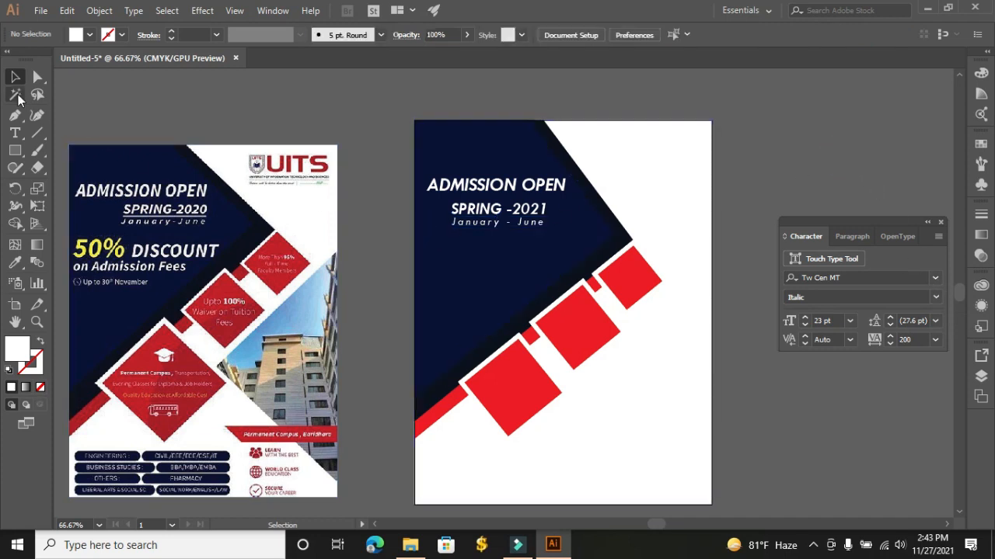
# Shift the "January - June" text slightly down to leave a small gap under "SPRING -2021"
pyautogui.click(15, 76)
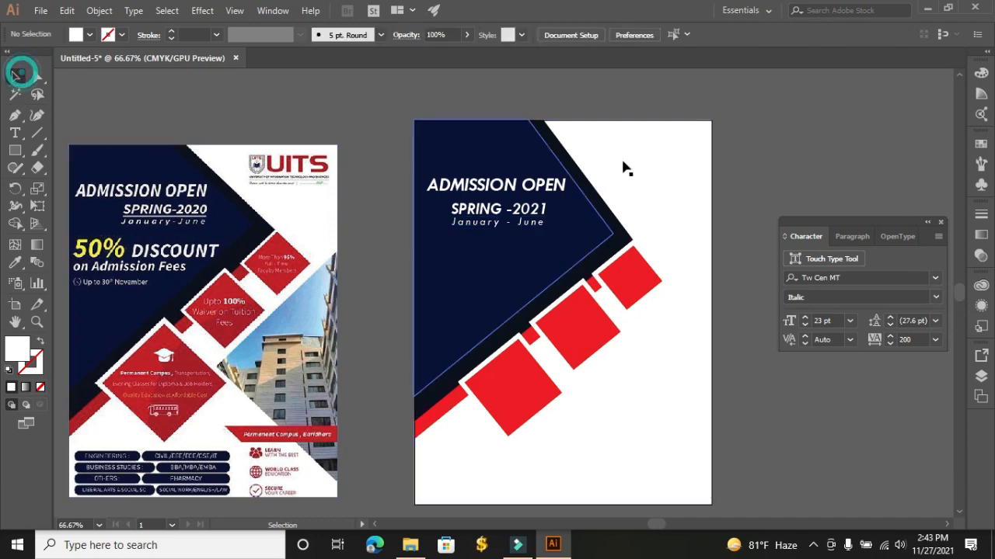
pyautogui.click(536, 227)
pyautogui.moveTo(541, 227); pyautogui.dragTo(541, 229)
pyautogui.click(758, 159)
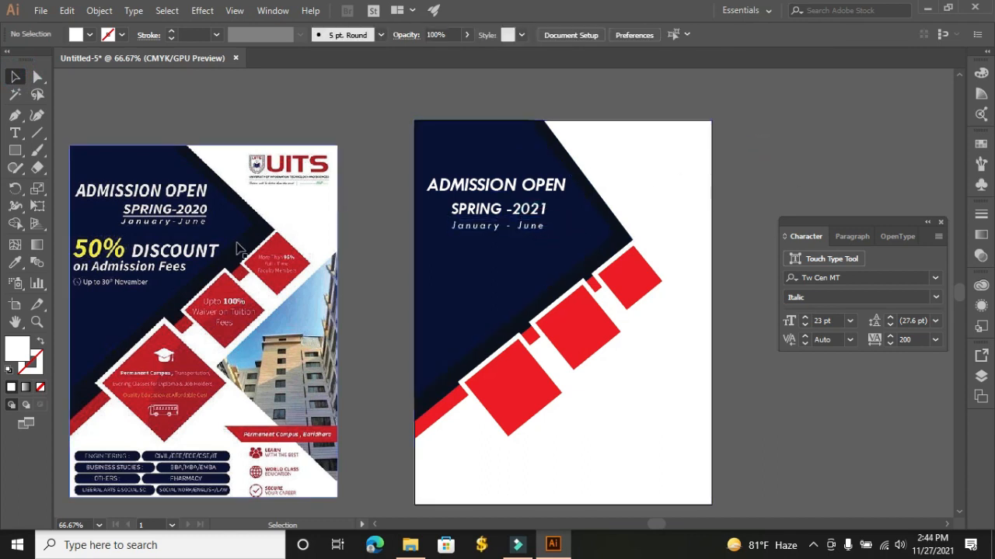
pyautogui.click(37, 132)
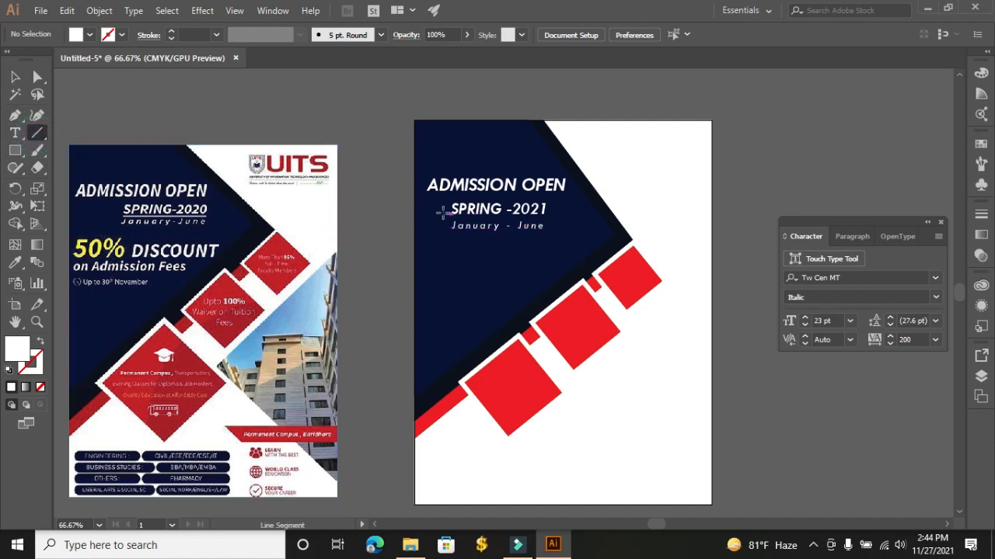
pyautogui.click(449, 220)
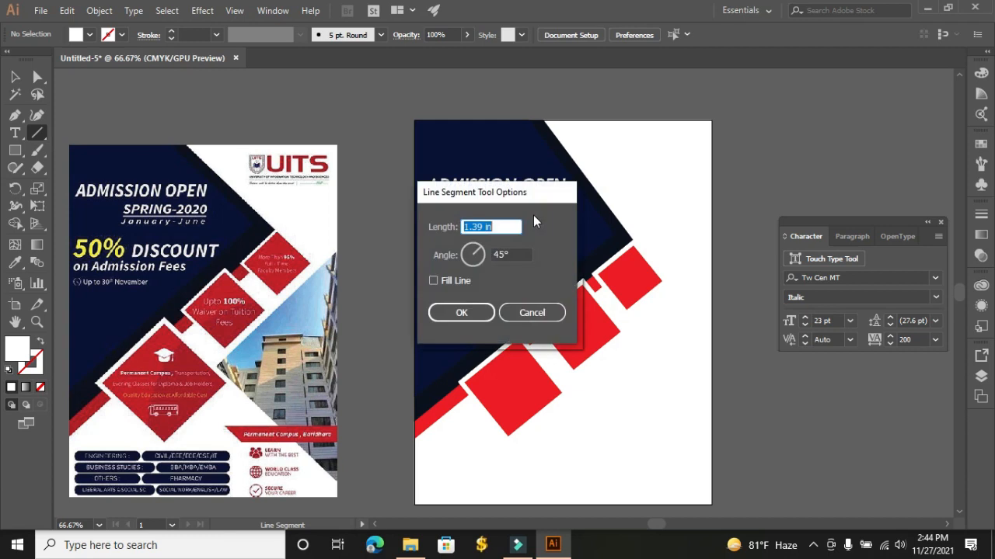
pyautogui.click(533, 310)
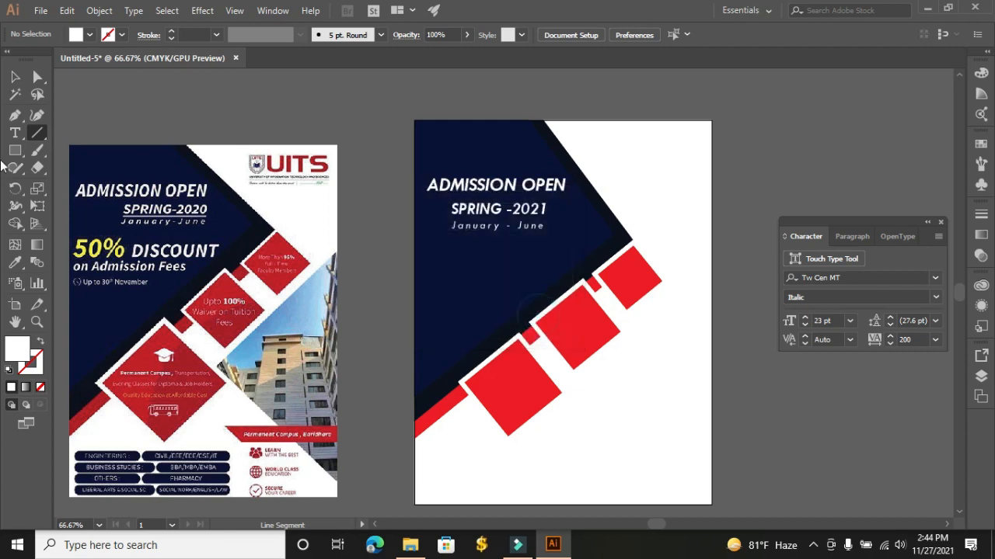
pyautogui.click(13, 117)
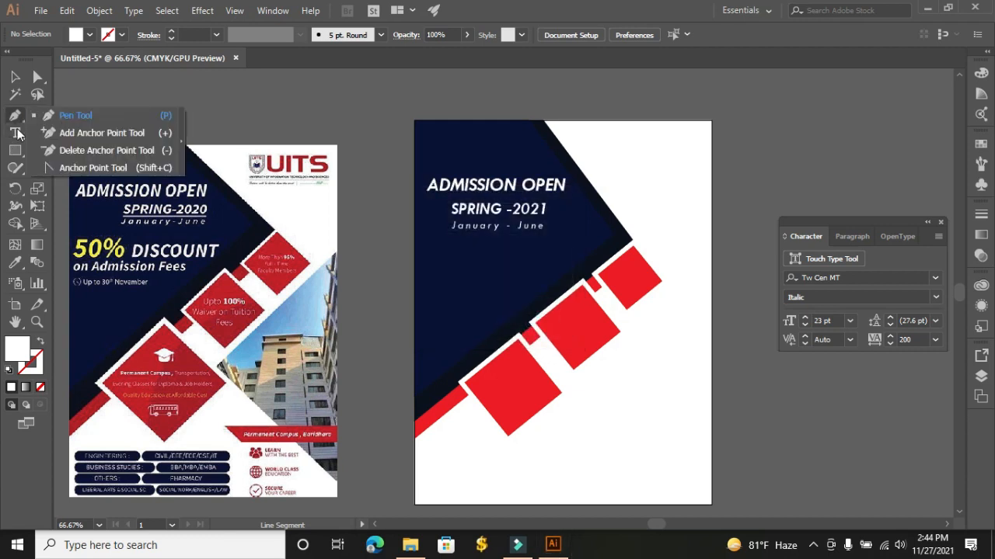
# Draw a very thin white rectangle as an underline beneath "SPRING -2021", about as wide as that text, and deselect it
pyautogui.click(15, 150)
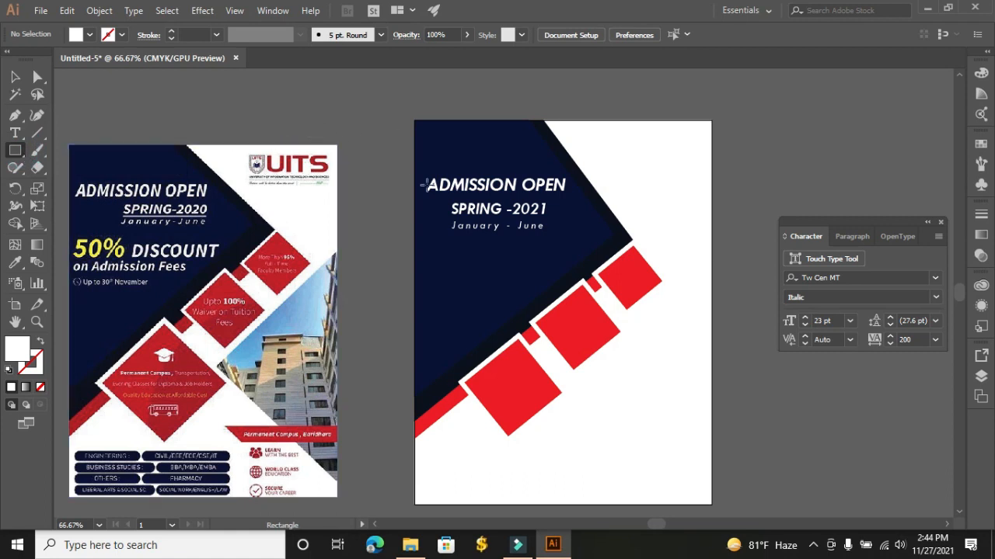
pyautogui.moveTo(453, 220); pyautogui.dragTo(547, 221)
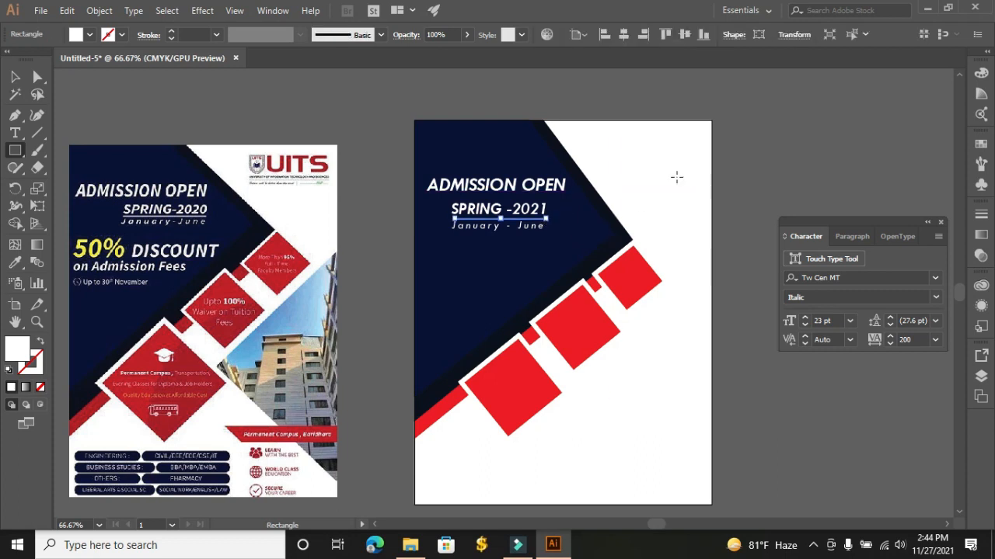
pyautogui.click(15, 76)
pyautogui.click(149, 84)
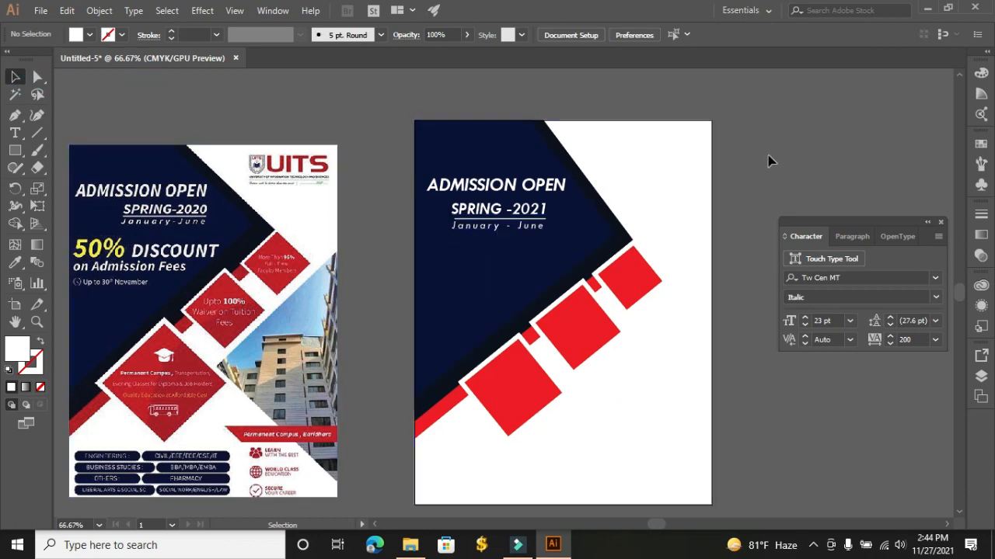
# Move the "ADMISSION OPEN" heading up and slightly left, reduce it to 39 pt, and clear the selection
pyautogui.scroll(-1, 773, 151)
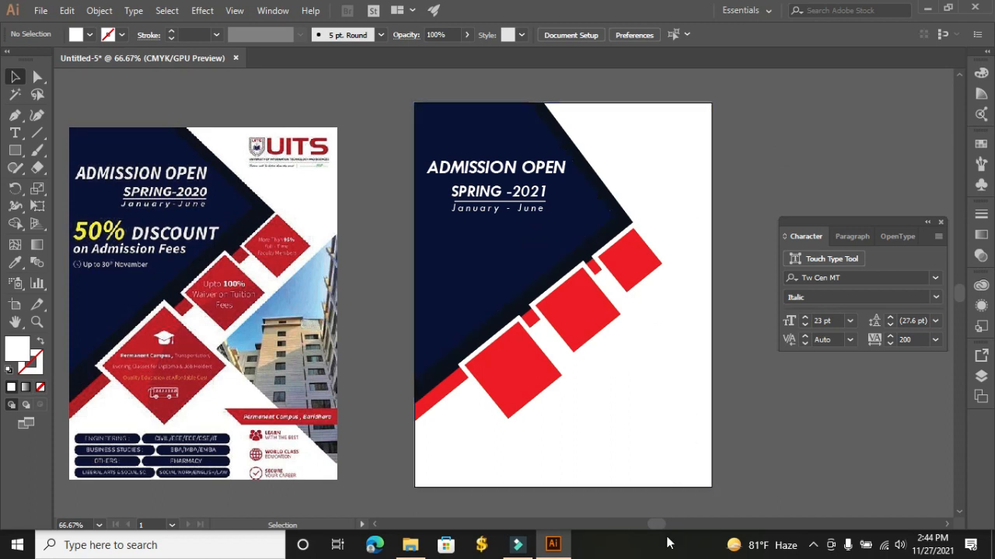
pyautogui.moveTo(659, 523); pyautogui.dragTo(655, 523)
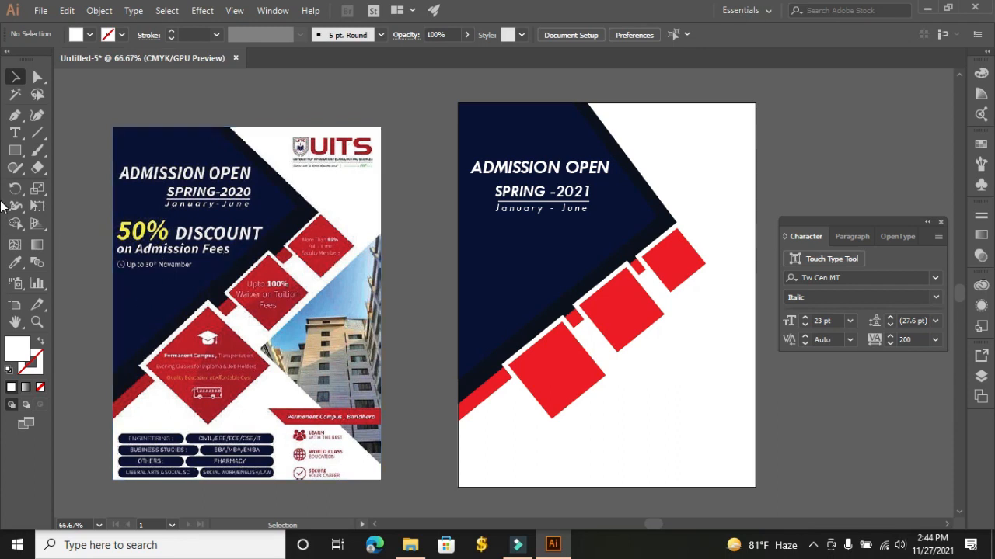
pyautogui.moveTo(533, 169); pyautogui.dragTo(527, 148)
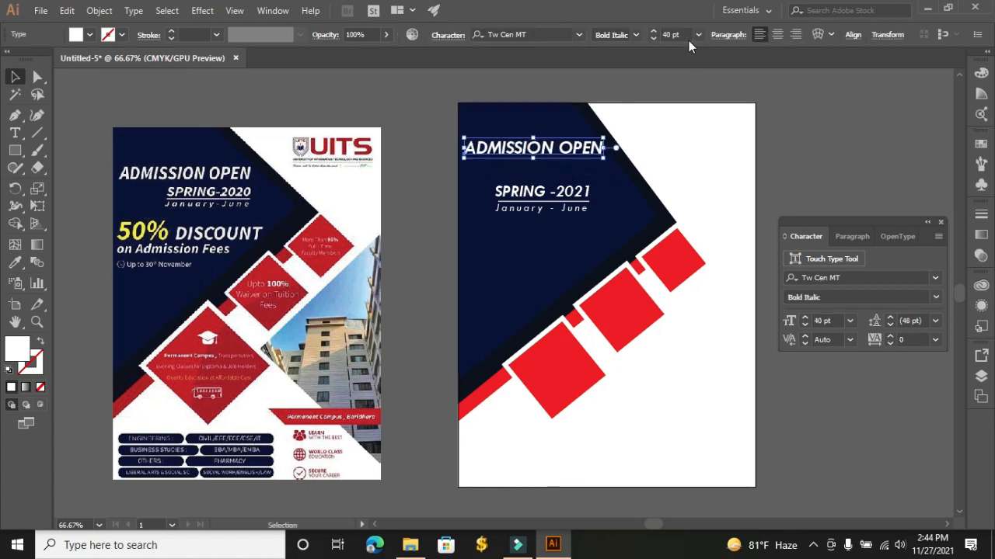
pyautogui.click(654, 39)
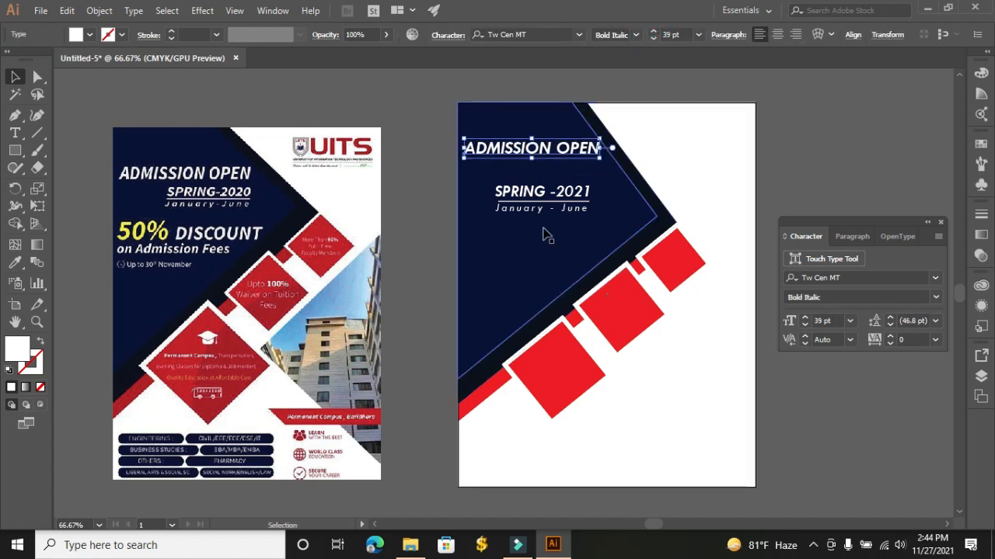
pyautogui.click(479, 183)
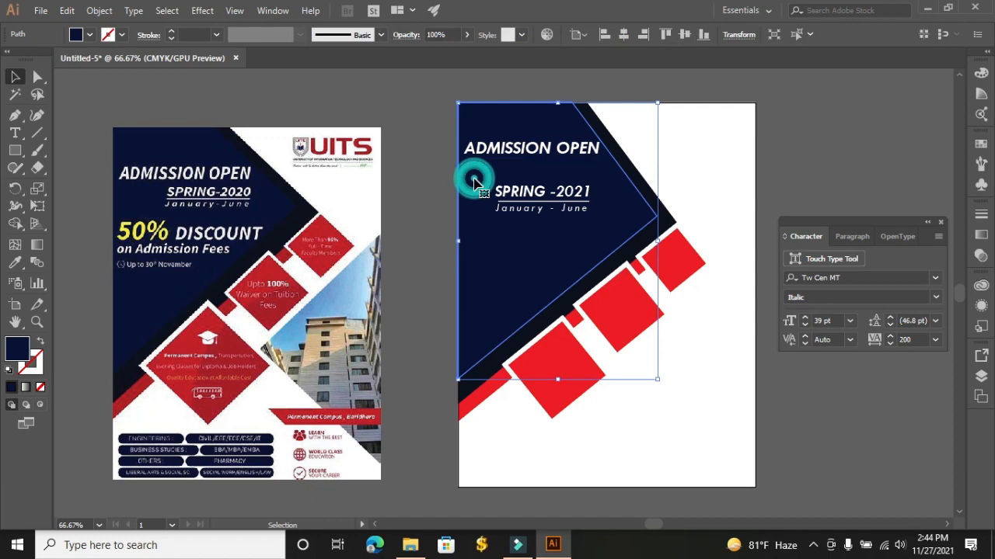
pyautogui.hotkey('ctrl', 'shift', 'a')
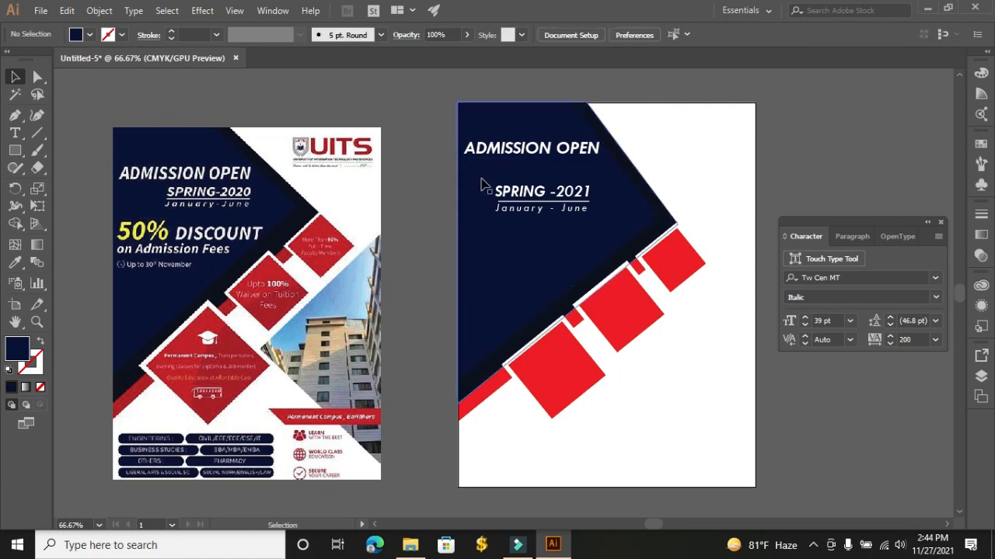
pyautogui.click(480, 183)
pyautogui.press('a')
pyautogui.hotkey('ctrl', 'shift', 'a')
pyautogui.press('v')
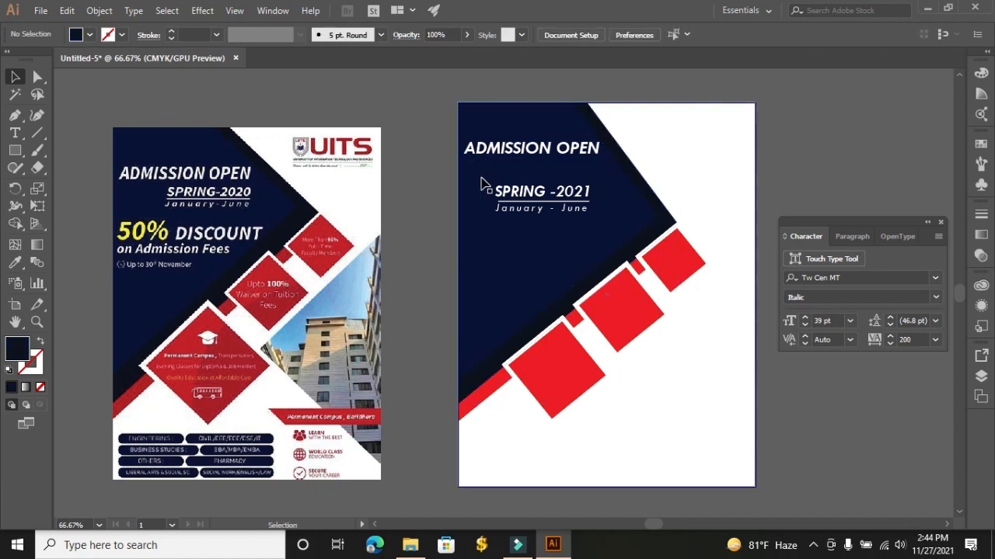
pyautogui.click(482, 183)
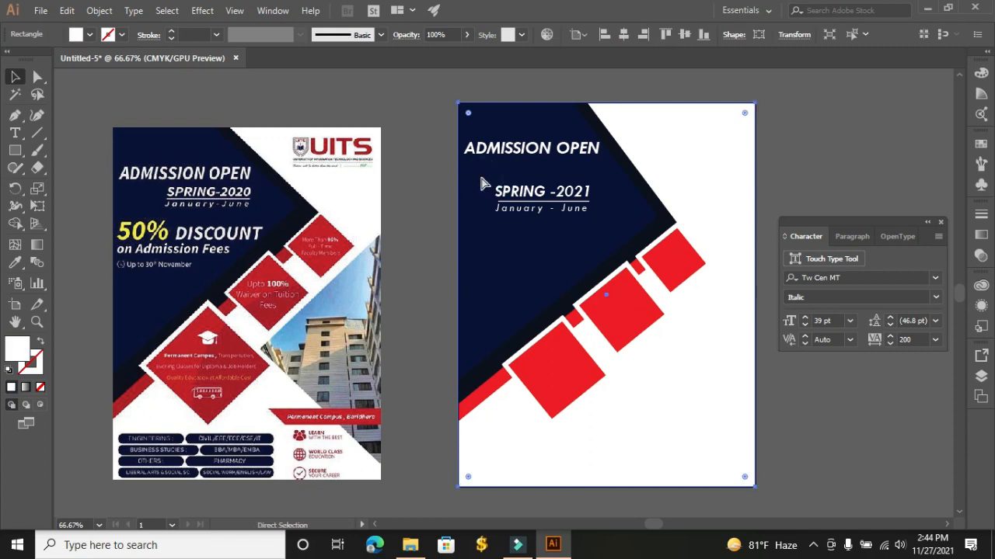
pyautogui.hotkey('ctrl', 'shift', 'a')
pyautogui.moveTo(501, 188); pyautogui.dragTo(597, 223)
pyautogui.hotkey('ctrl', 'z')
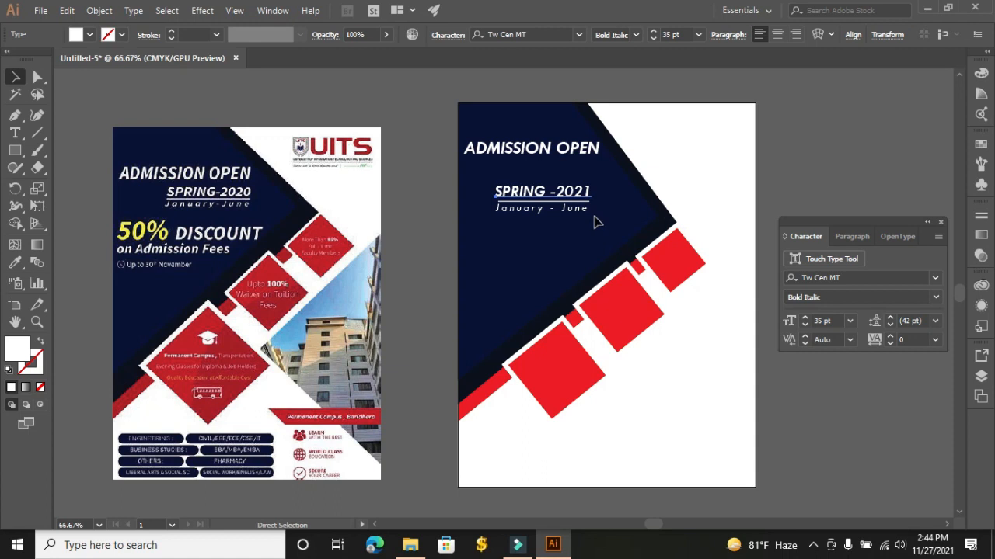
# Move "SPRING -2021", its underline and "January - June" together up beneath "ADMISSION OPEN", aligning their right ends with the heading, and deselect them
pyautogui.hotkey('ctrl', 'shift', 'a')
pyautogui.moveTo(481, 179); pyautogui.dragTo(613, 230)
pyautogui.moveTo(554, 203); pyautogui.dragTo(564, 183)
pyautogui.click(829, 150)
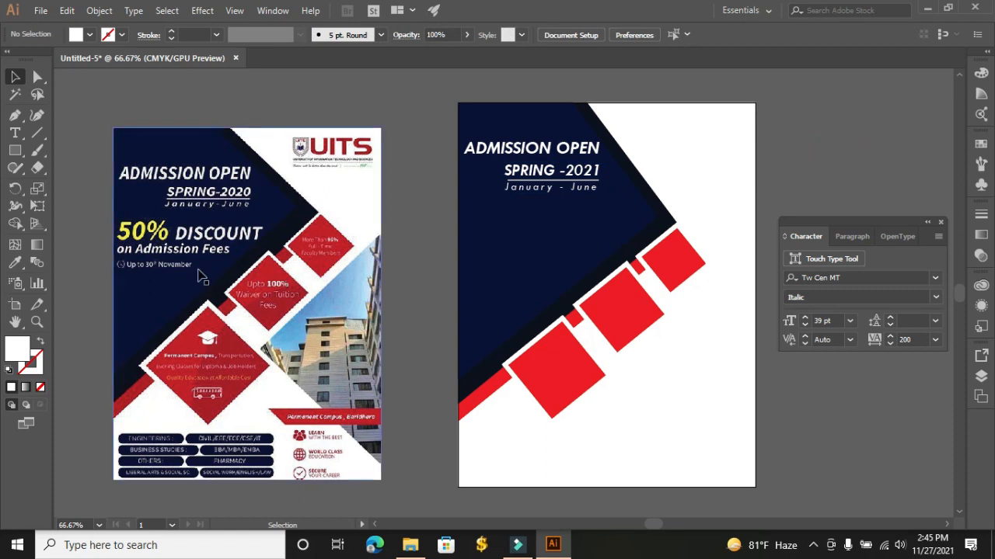
# Add a new point-text line reading "50% DISCOUNT" in the empty area above the artboard
pyautogui.click(14, 133)
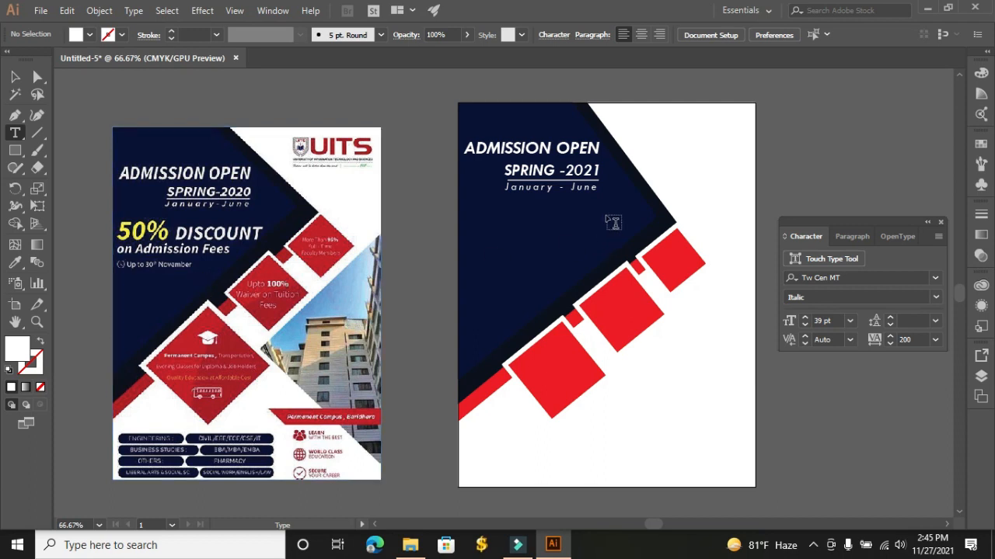
pyautogui.scroll(-1, 725, 265)
pyautogui.scroll(3, 729, 270)
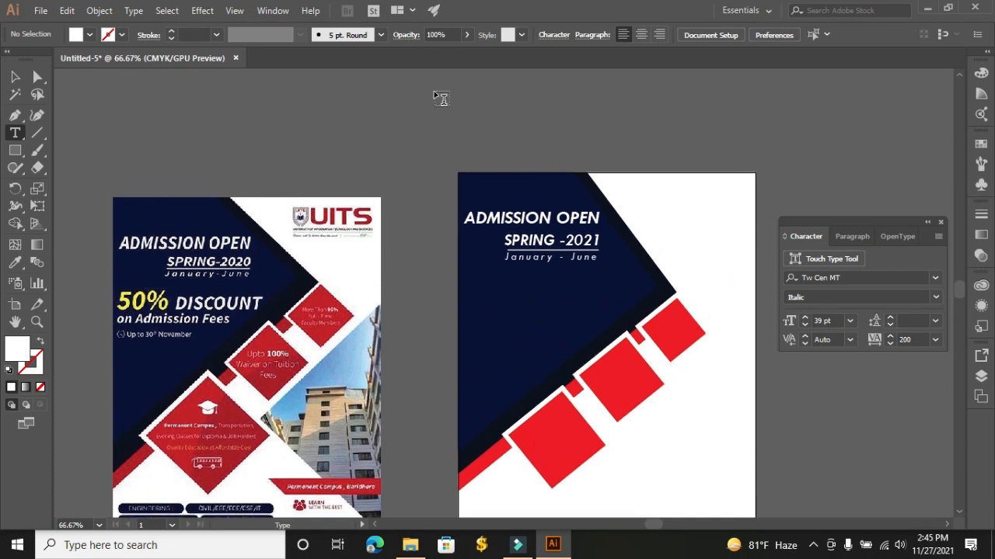
pyautogui.click(434, 112)
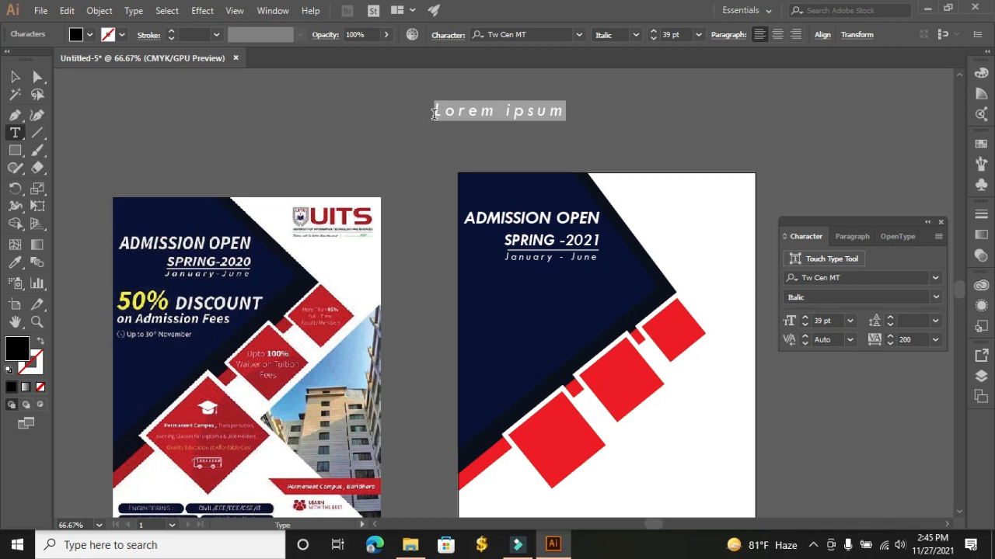
pyautogui.write('50')
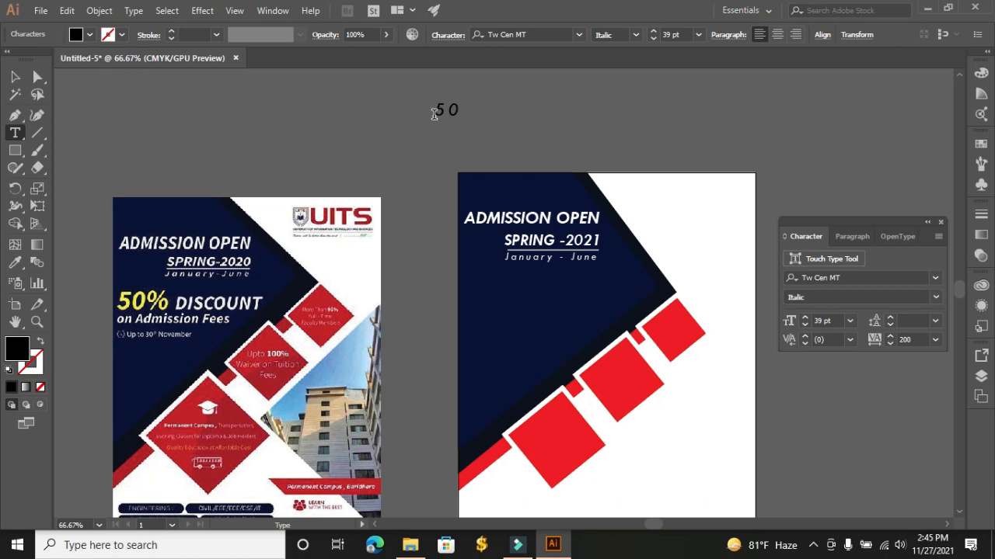
pyautogui.write('%')
pyautogui.write('NT')
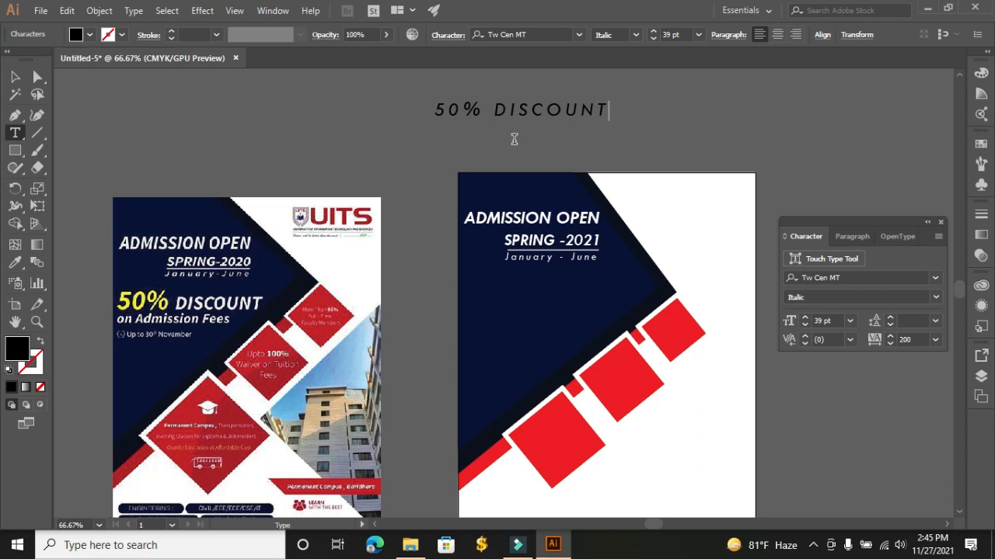
# Set the "50% DISCOUNT" text's tracking to 50 and its style to Bold Italic, and deselect it
pyautogui.click(15, 76)
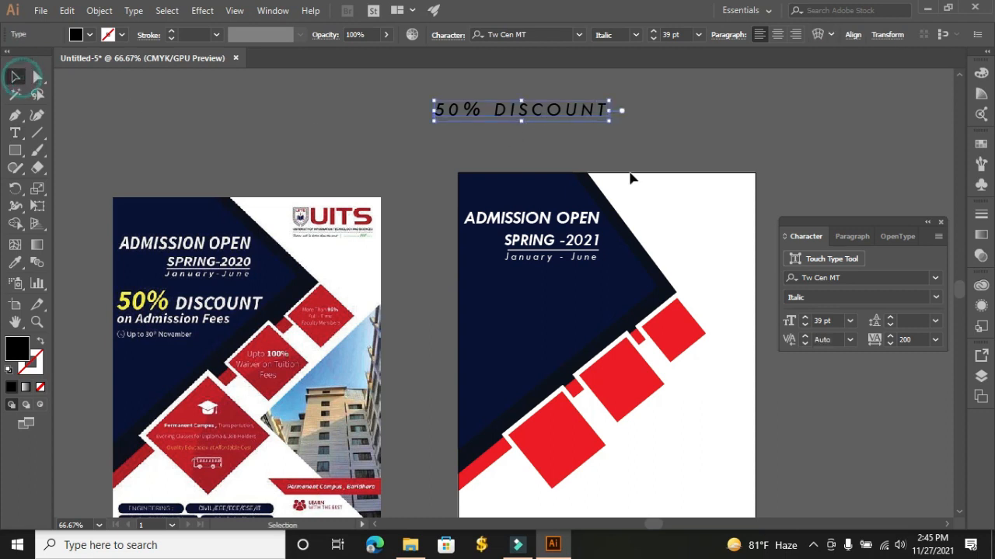
pyautogui.click(901, 340)
pyautogui.write('50')
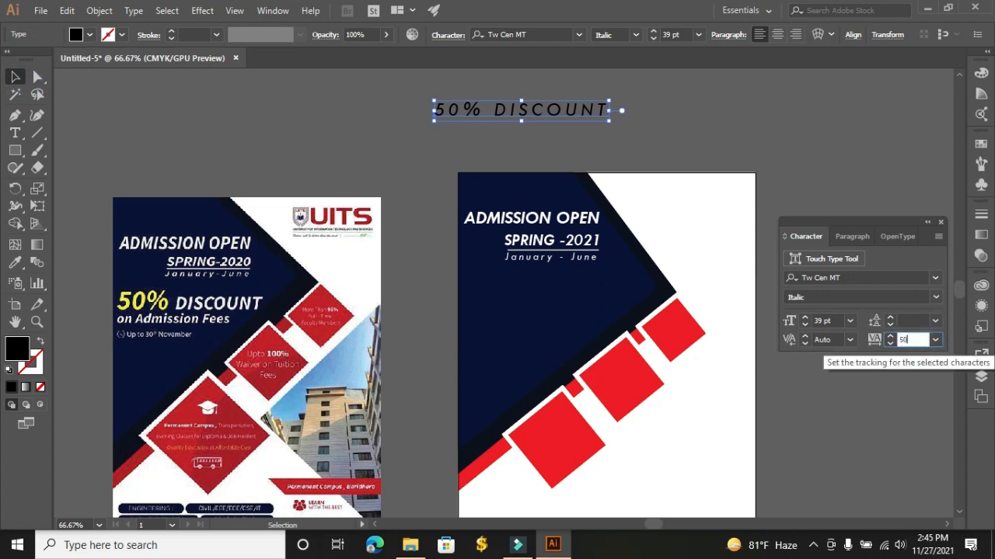
pyautogui.press('Return')
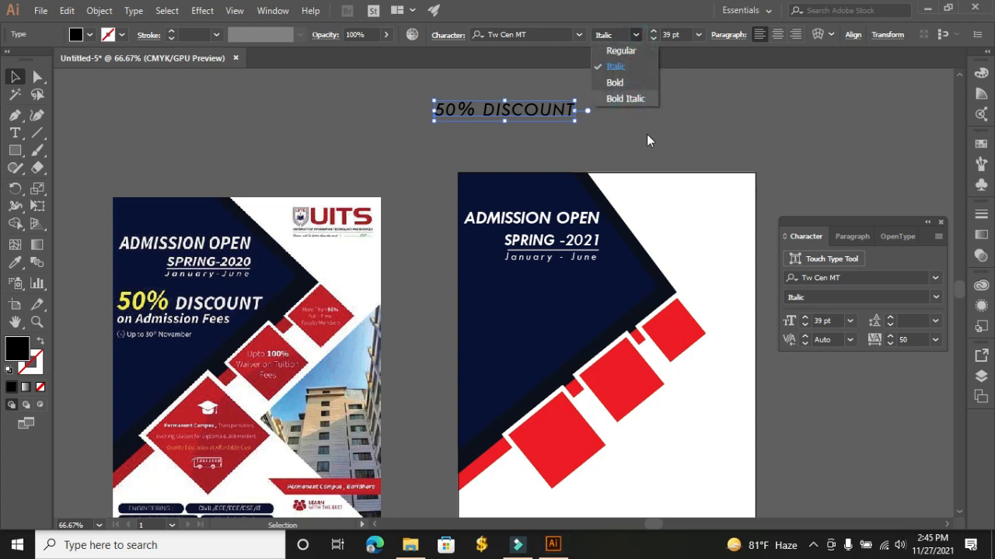
pyautogui.click(625, 100)
pyautogui.click(625, 111)
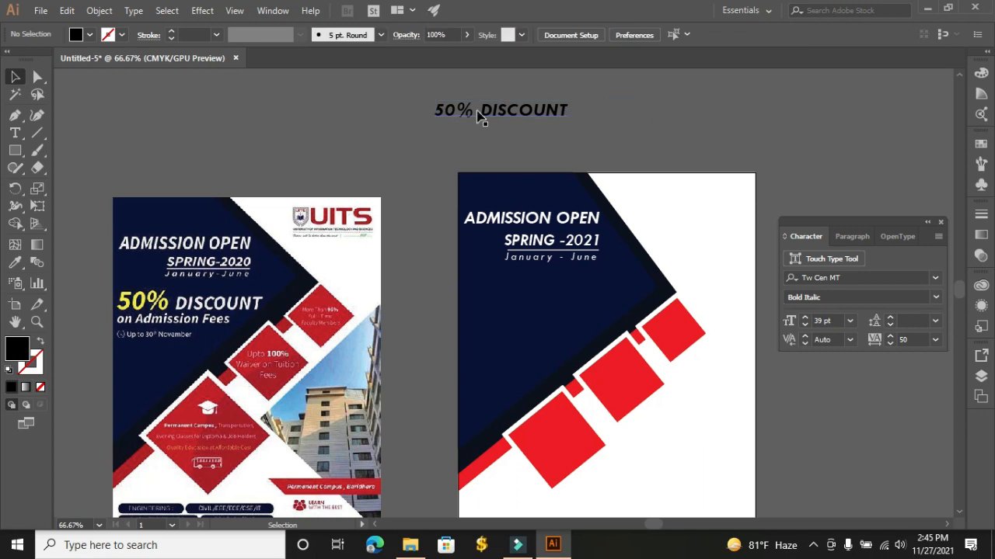
# Enlarge only the "50%" characters to about 60 pt, leaving "DISCOUNT" at 39 pt
pyautogui.doubleClick(476, 111)
pyautogui.moveTo(474, 111); pyautogui.dragTo(417, 112)
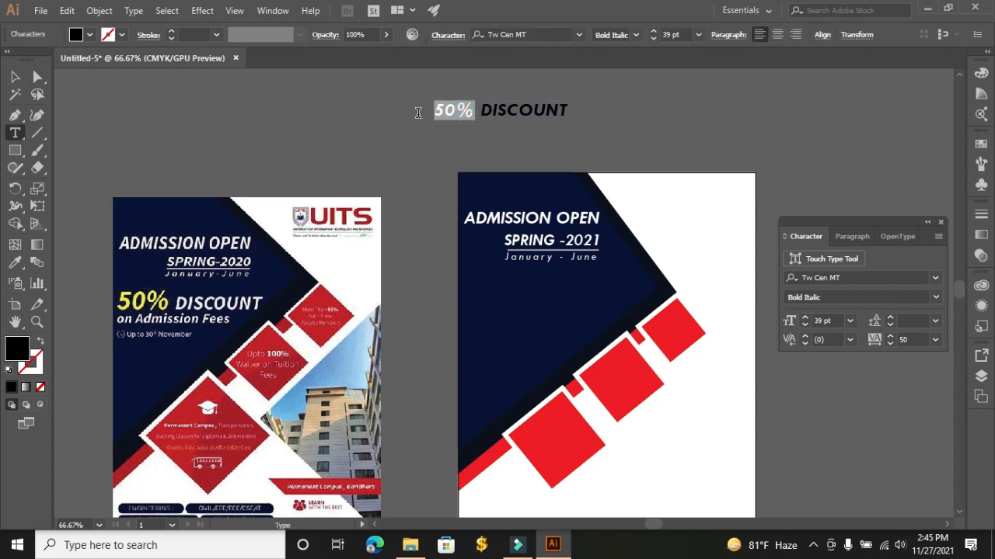
pyautogui.click(655, 33)
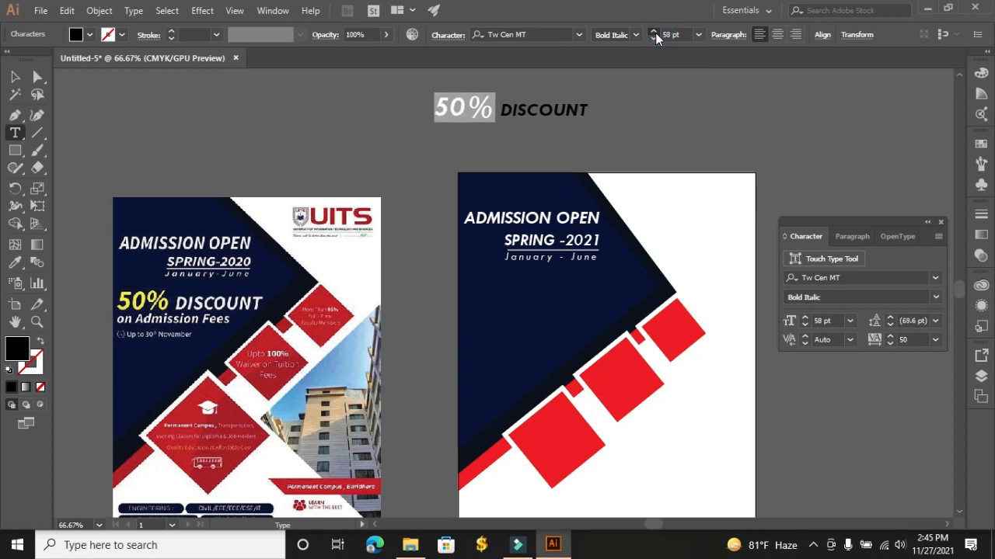
pyautogui.click(15, 76)
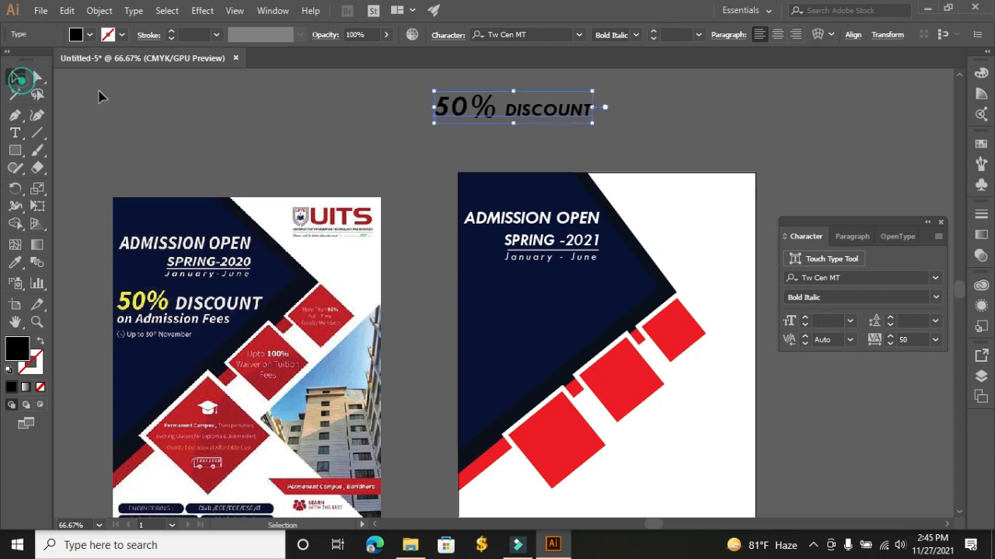
# Move the "50% DISCOUNT" text onto the navy area below "January - June" and open its fill swatches
pyautogui.click(700, 117)
pyautogui.moveTo(480, 112); pyautogui.dragTo(511, 288)
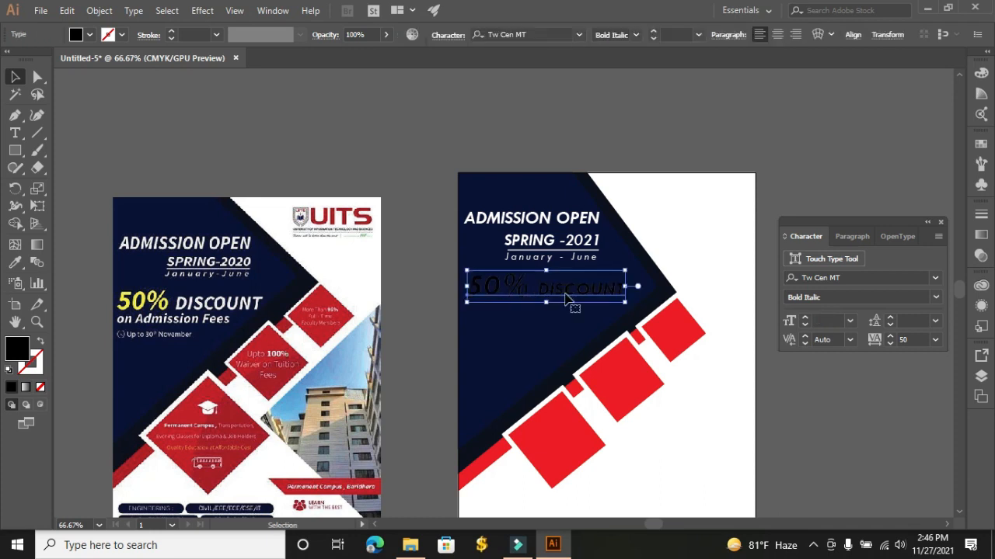
pyautogui.click(91, 36)
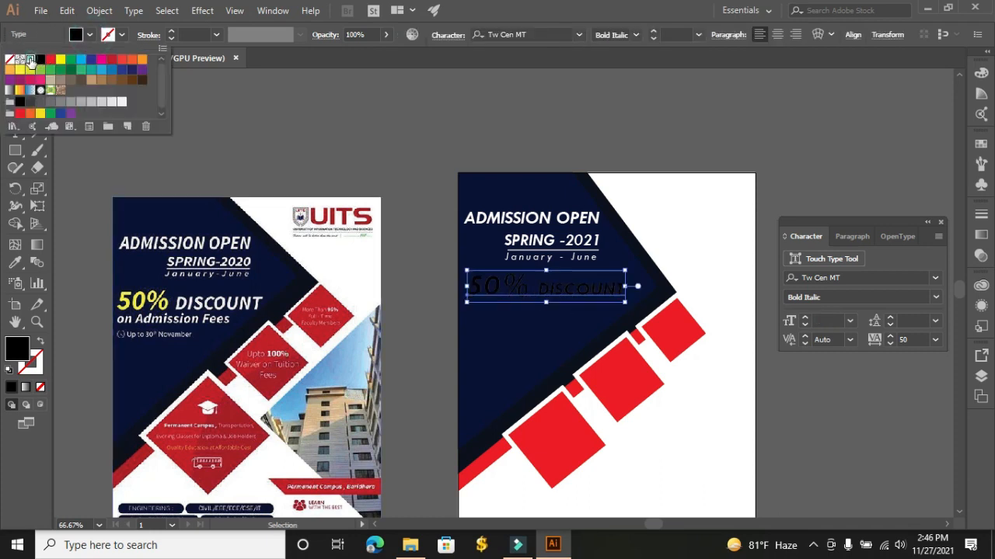
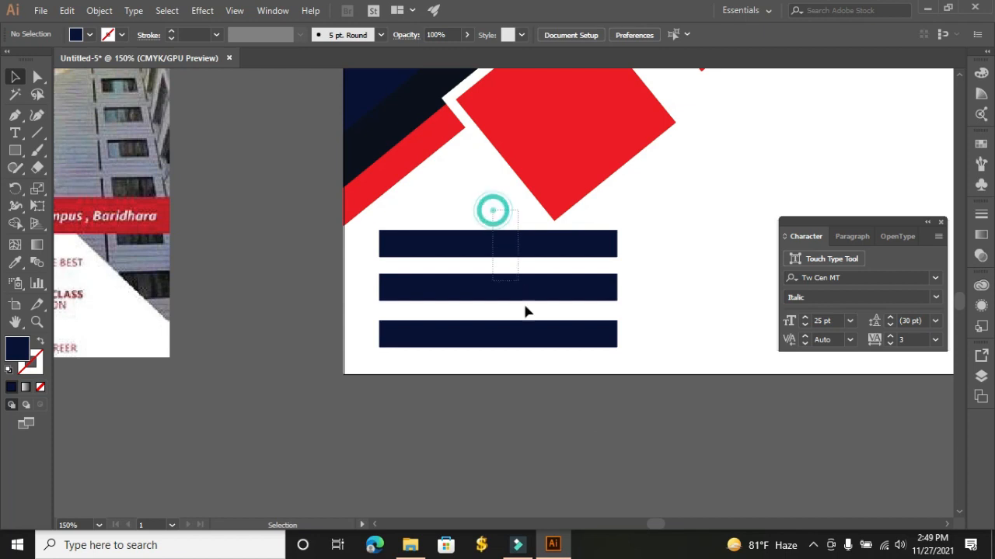
# Duplicate the three navy bars sideways as a second column to their right, and close the floating Character settings
pyautogui.click(540, 458)
pyautogui.click(484, 246)
pyautogui.keyDown('shift'); pyautogui.click(487, 289); pyautogui.keyUp('shift')
pyautogui.keyDown('shift'); pyautogui.click(483, 344); pyautogui.keyUp('shift')
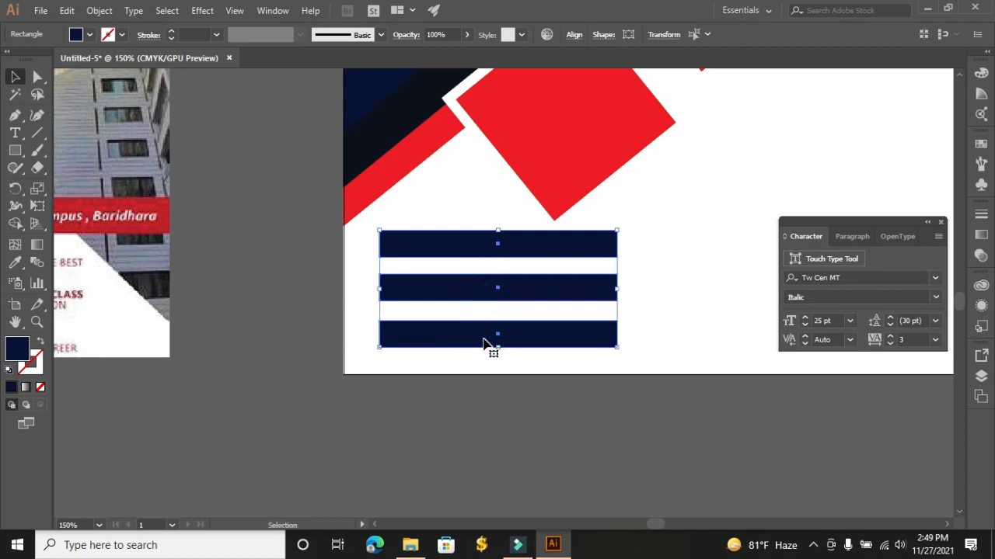
pyautogui.moveTo(484, 343); pyautogui.dragTo(744, 344)
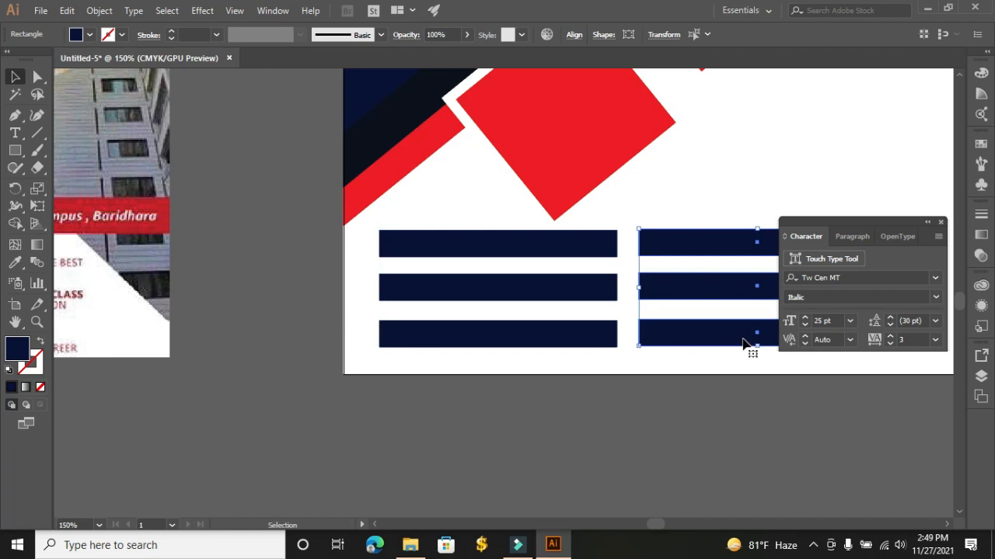
pyautogui.hotkey('ctrl', '-')
pyautogui.hotkey('ctrl', '-')
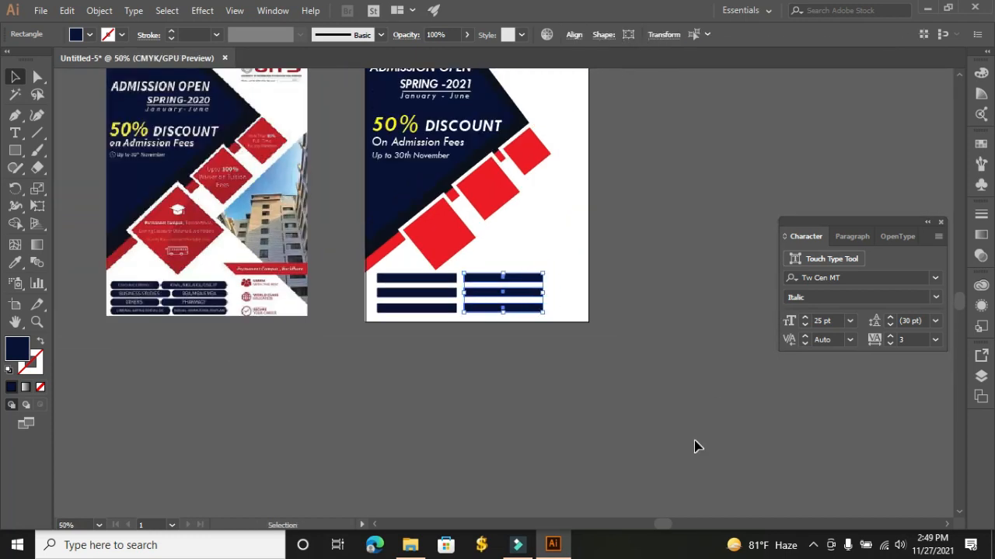
pyautogui.click(940, 221)
# Shorten the left column's bars from their right ends: top to about two thirds, middle to just over half, bottom to about three quarters
pyautogui.press('a')
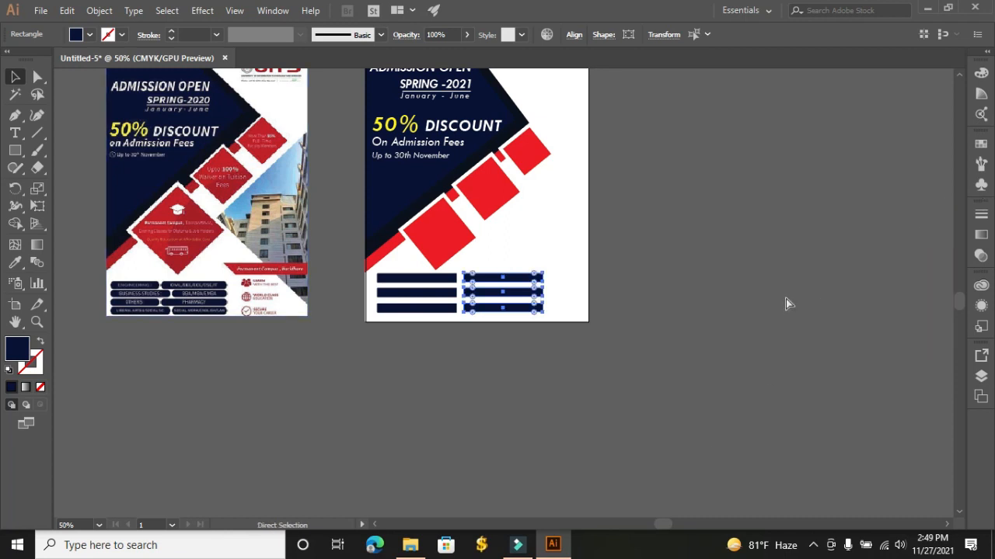
pyautogui.hotkey('ctrl', '+')
pyautogui.hotkey('ctrl', '+')
pyautogui.hotkey('ctrl', '+')
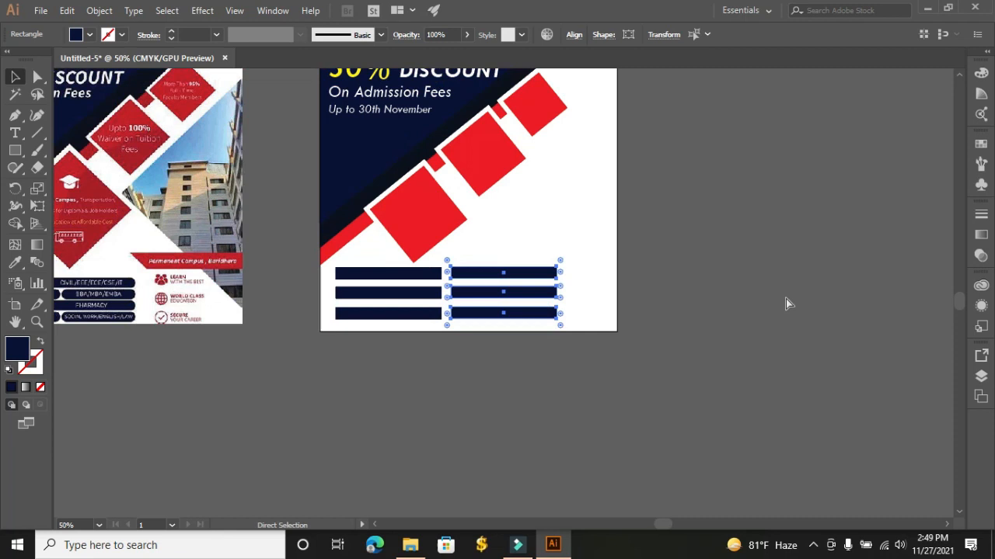
pyautogui.press('v')
pyautogui.click(307, 255)
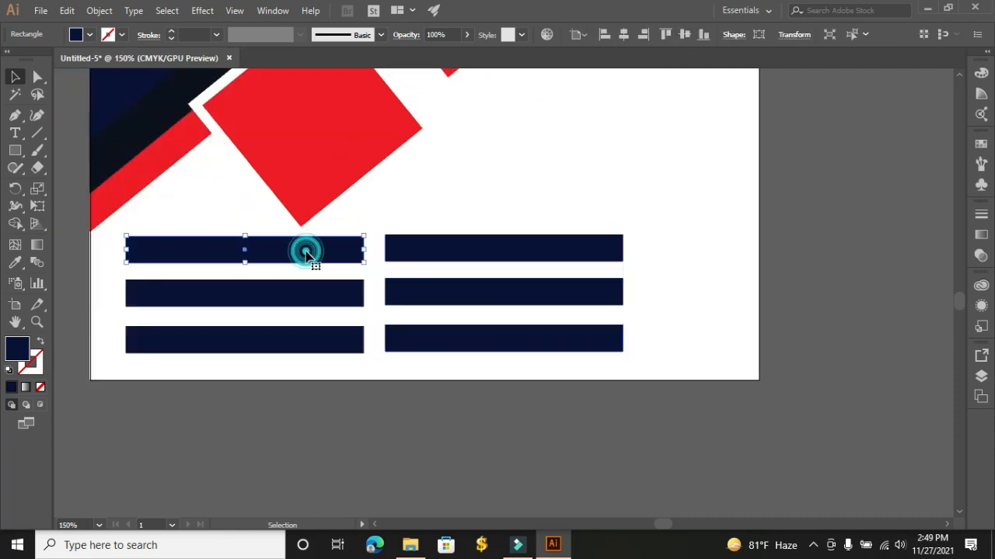
pyautogui.moveTo(363, 250); pyautogui.dragTo(285, 251)
pyautogui.click(325, 301)
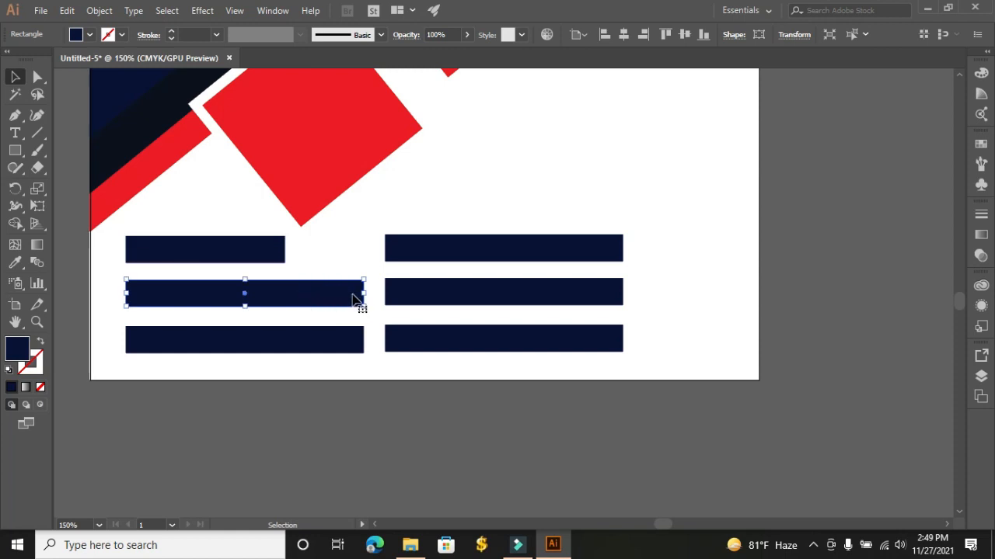
pyautogui.moveTo(362, 293); pyautogui.dragTo(258, 292)
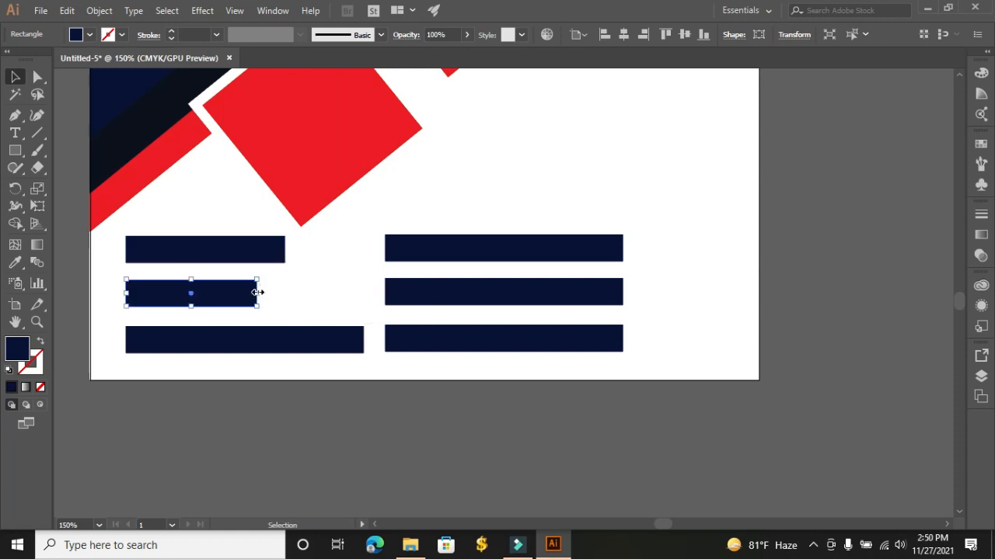
pyautogui.click(288, 345)
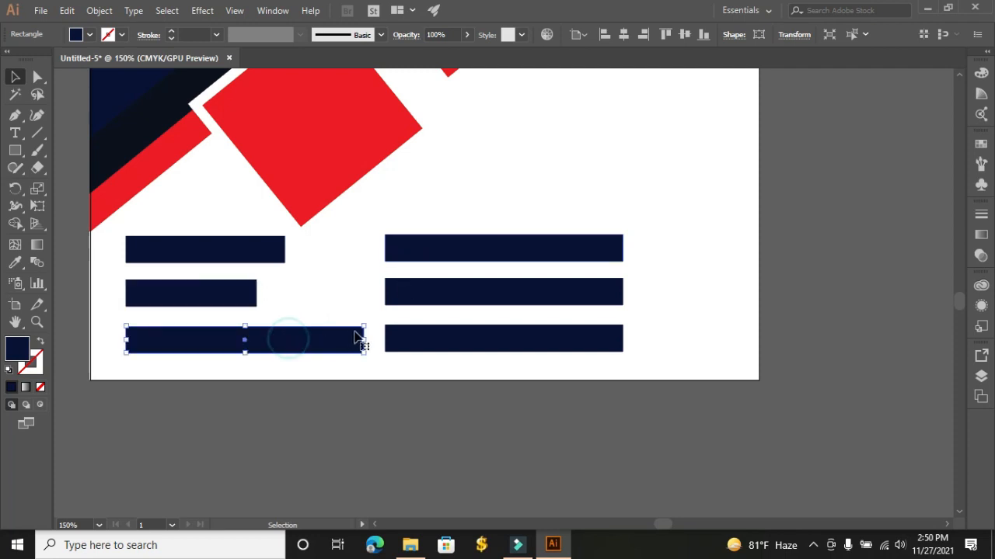
pyautogui.moveTo(363, 340); pyautogui.dragTo(304, 342)
# Shift each bar of the right column horizontally left, leaving only a small gap to the shortened bar in its row
pyautogui.click(423, 297)
pyautogui.moveTo(424, 298); pyautogui.dragTo(306, 310)
pyautogui.moveTo(432, 343); pyautogui.dragTo(359, 346)
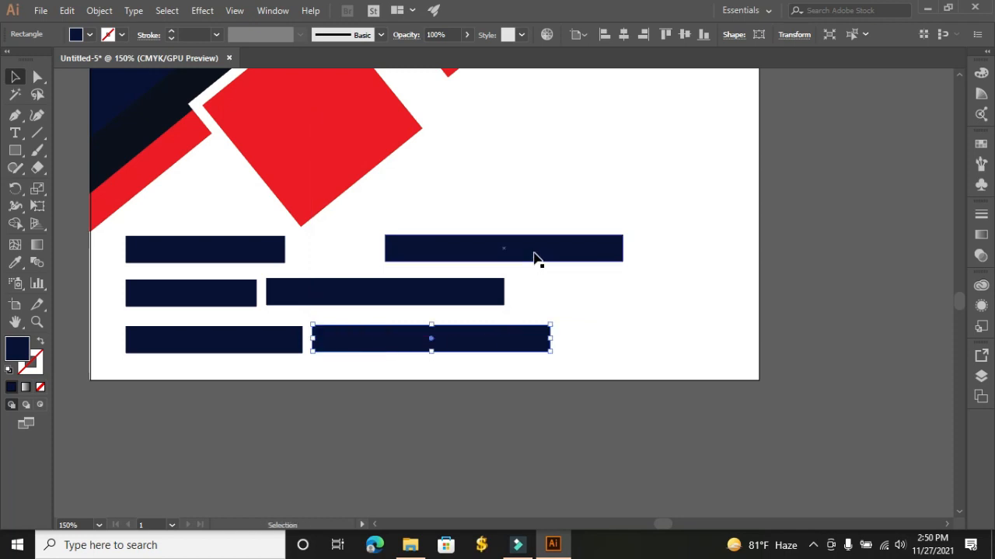
pyautogui.moveTo(535, 257); pyautogui.dragTo(442, 265)
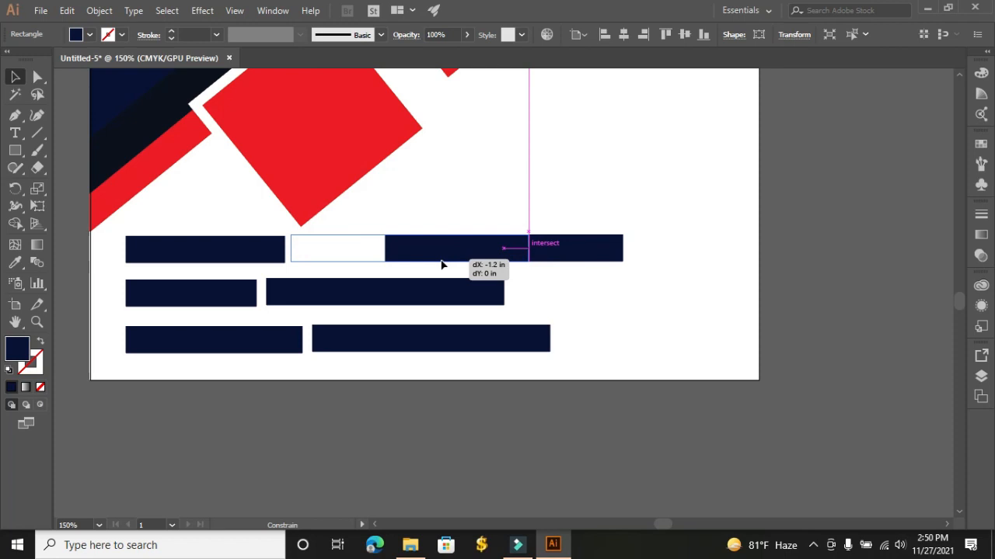
pyautogui.moveTo(441, 265); pyautogui.dragTo(441, 265)
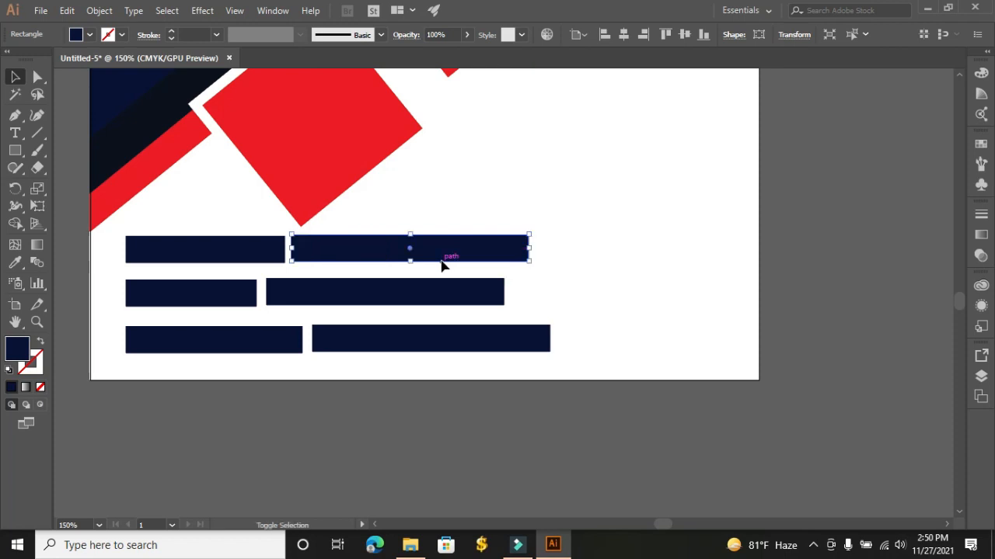
# Fully round the corners of both navy bars in the top row to make pill shapes
pyautogui.click(260, 255)
pyautogui.click(38, 76)
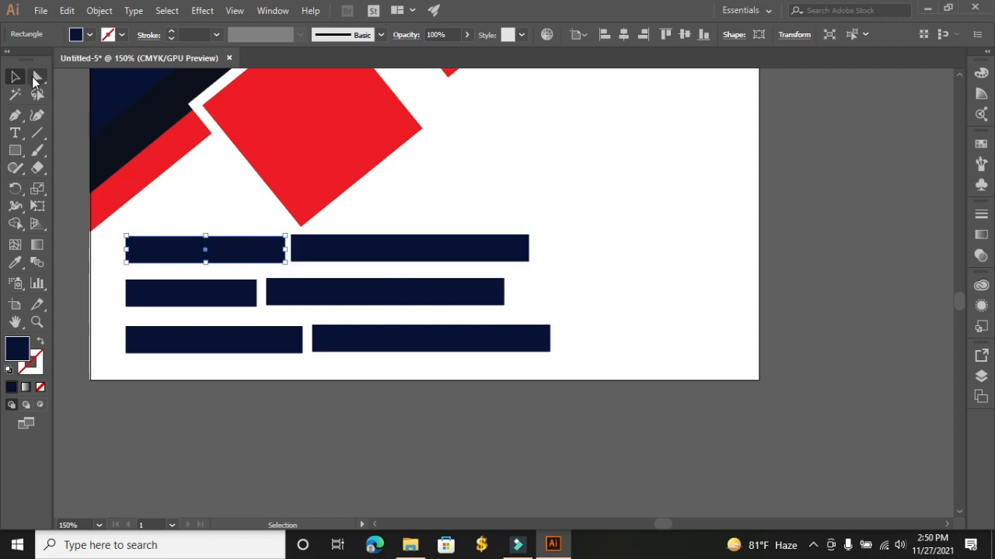
pyautogui.moveTo(274, 250); pyautogui.dragTo(284, 262)
pyautogui.click(373, 256)
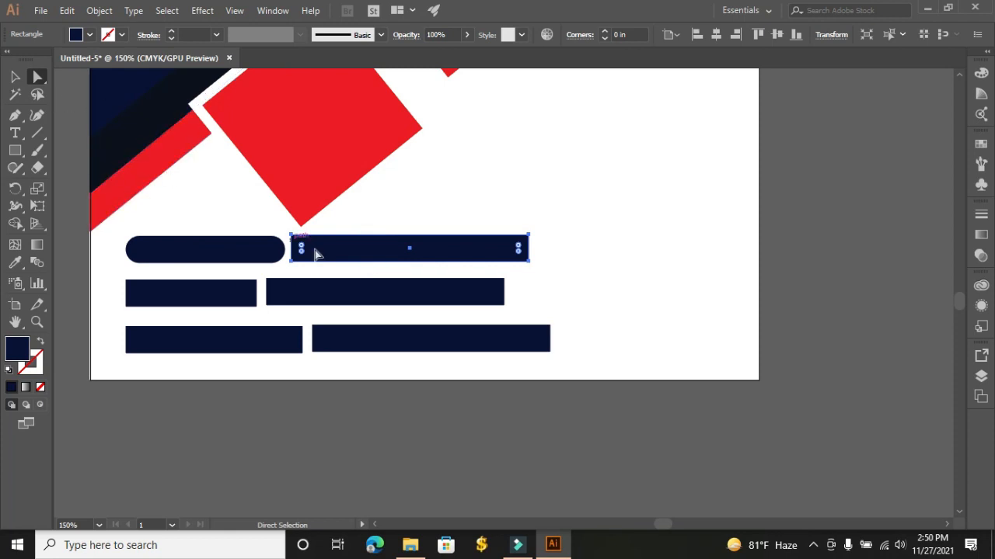
pyautogui.moveTo(302, 249); pyautogui.dragTo(334, 273)
# Fully round the corners of the four navy bars in the middle and bottom rows, and deselect them
pyautogui.click(212, 300)
pyautogui.moveTo(247, 297); pyautogui.dragTo(323, 308)
pyautogui.click(352, 298)
pyautogui.click(287, 342)
pyautogui.moveTo(295, 339); pyautogui.dragTo(277, 347)
pyautogui.click(347, 344)
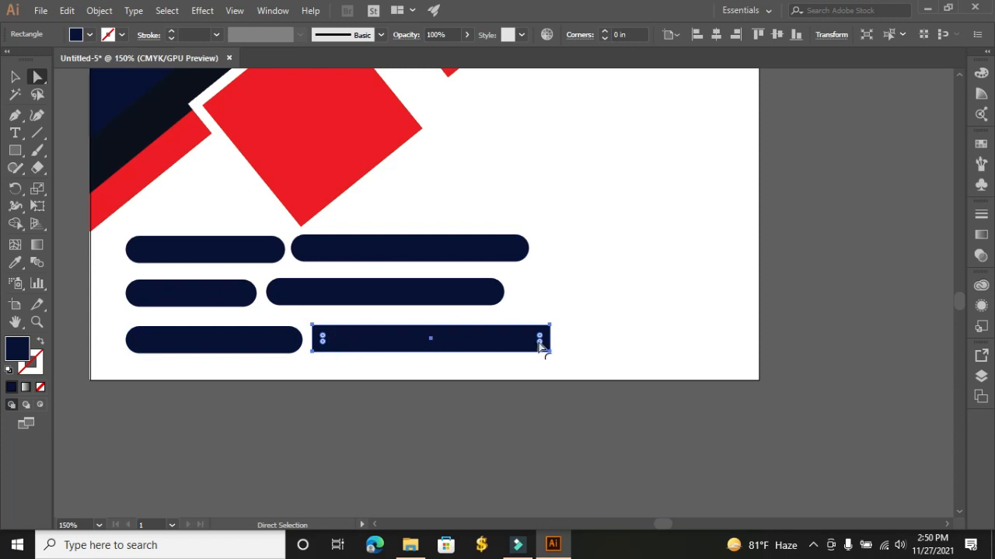
pyautogui.moveTo(541, 339); pyautogui.dragTo(515, 338)
pyautogui.click(495, 414)
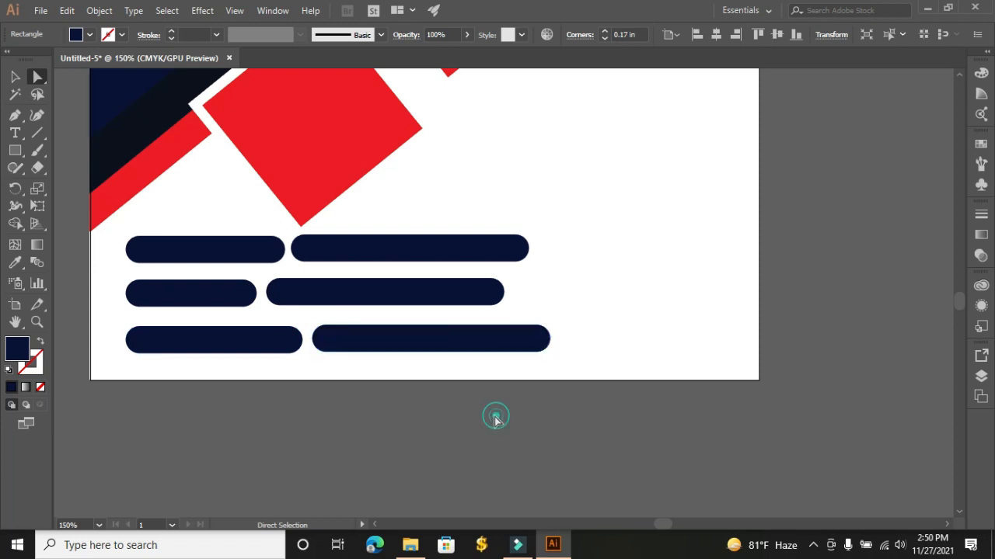
# Remove the corner rounding from the right navy bar in the bottom row
pyautogui.hotkey('ctrl', '-')
pyautogui.hotkey('ctrl', '-')
pyautogui.hotkey('ctrl', '-')
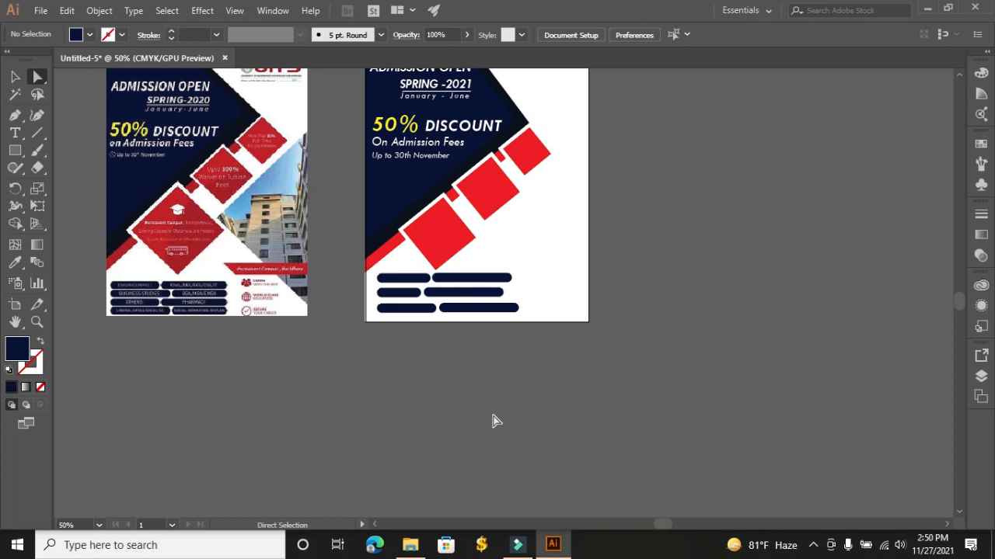
pyautogui.click(489, 308)
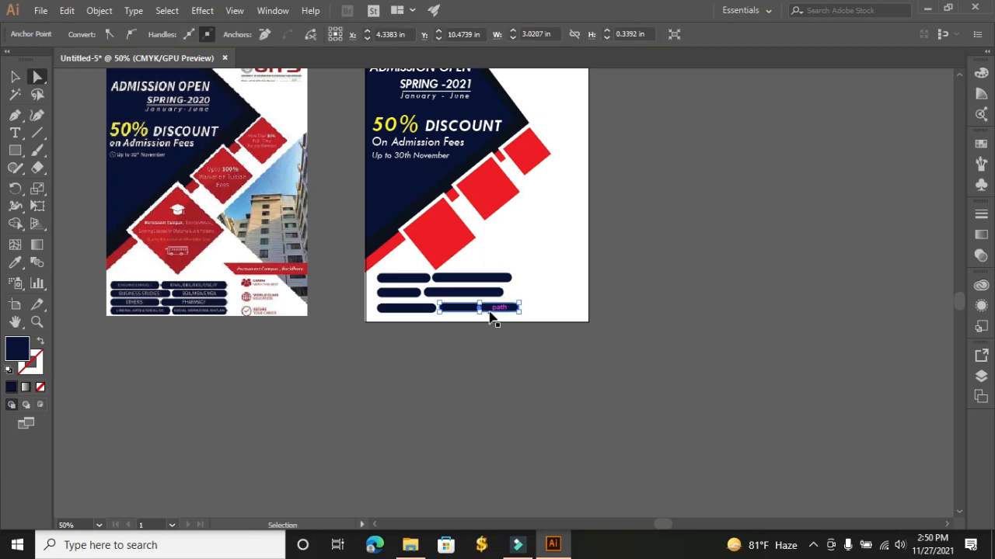
pyautogui.hotkey('ctrl', '+')
pyautogui.hotkey('ctrl', '+')
pyautogui.hotkey('ctrl', '+')
pyautogui.hotkey('ctrl', '+')
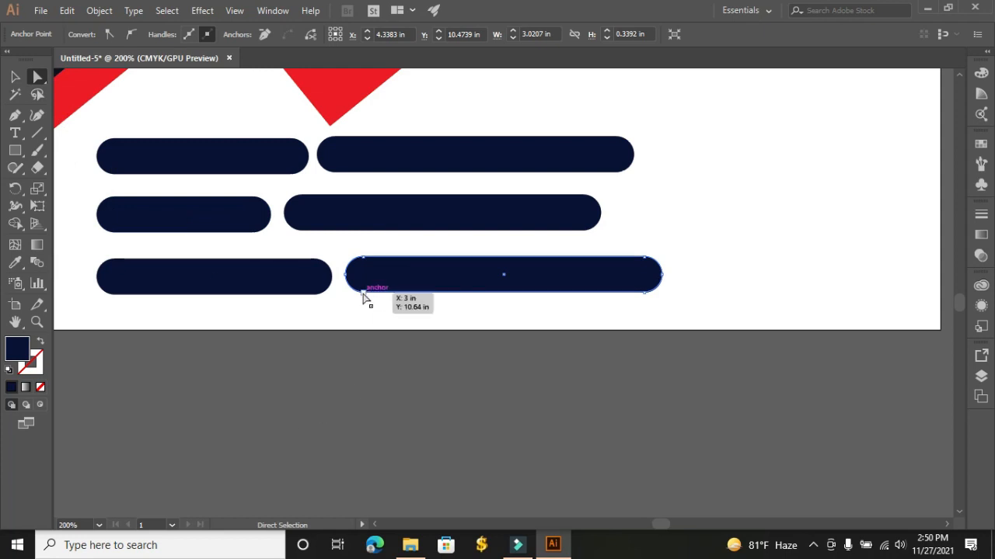
pyautogui.click(347, 373)
pyautogui.click(386, 274)
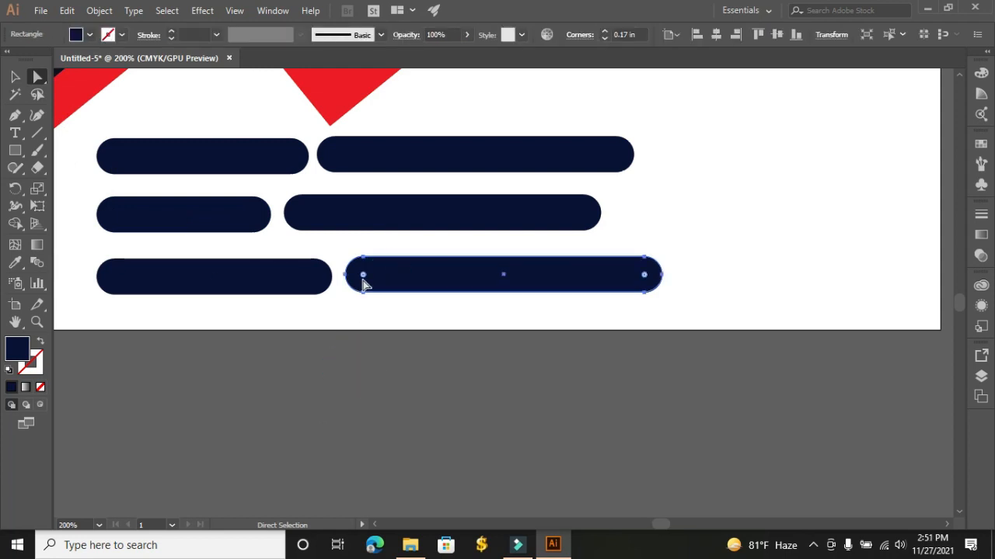
pyautogui.moveTo(363, 277); pyautogui.dragTo(307, 289)
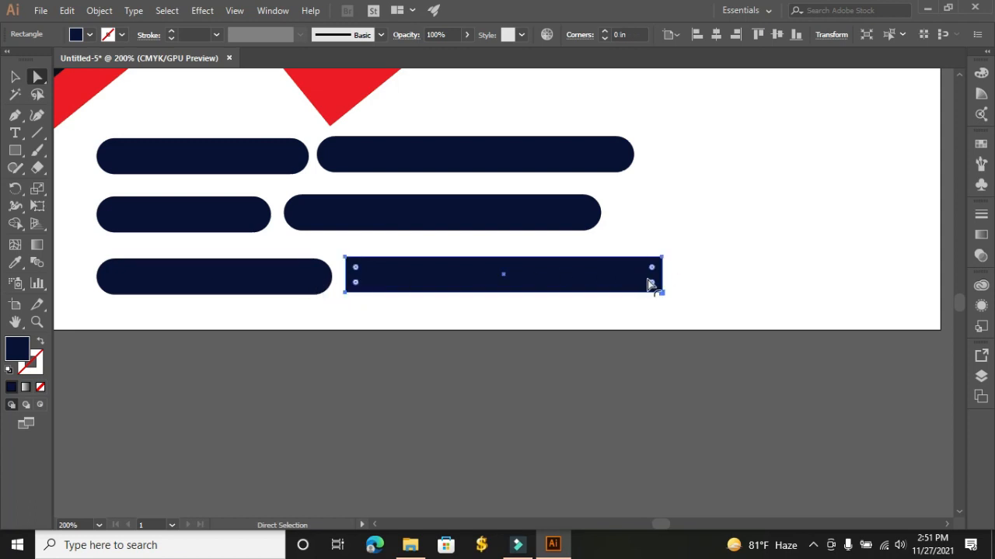
# Shorten the bottom row's right bar slightly from its right end and fully round its corners again
pyautogui.click(14, 76)
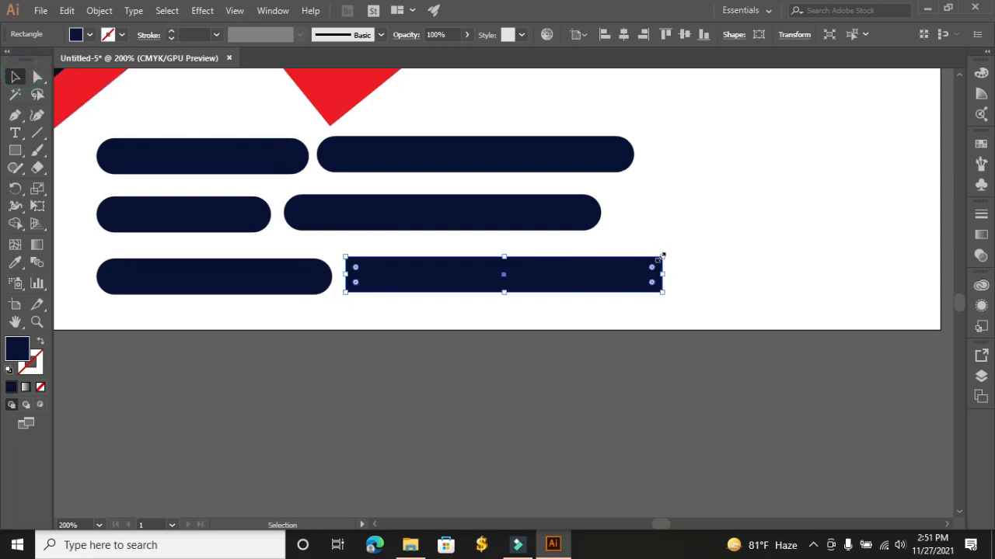
pyautogui.moveTo(662, 278); pyautogui.dragTo(640, 274)
pyautogui.moveTo(354, 274); pyautogui.dragTo(406, 295)
pyautogui.click(413, 371)
pyautogui.scroll(-1, 435, 432)
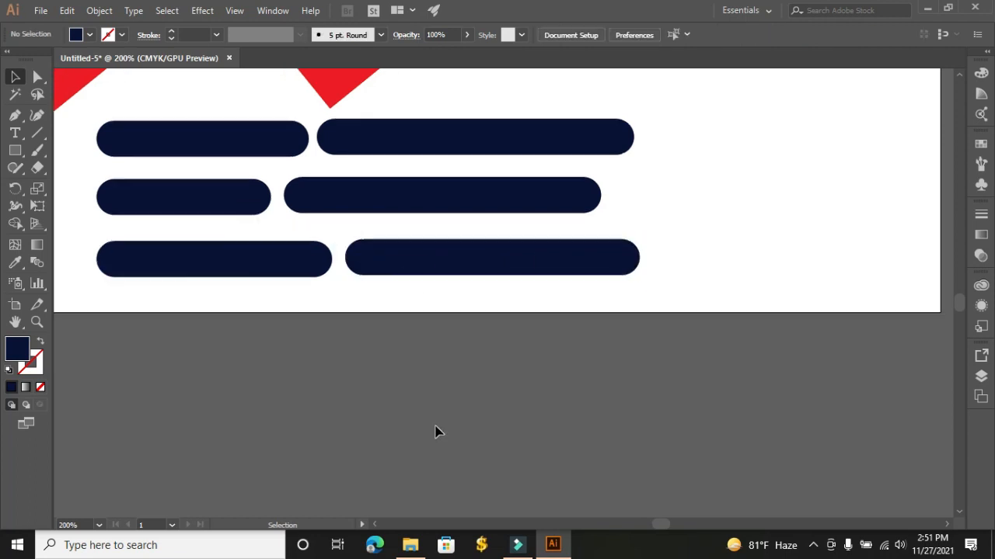
# Add a "Lorem ipsum" placeholder text over the top row's left bar and set its font size to 15 pt
pyautogui.press('ctrl')
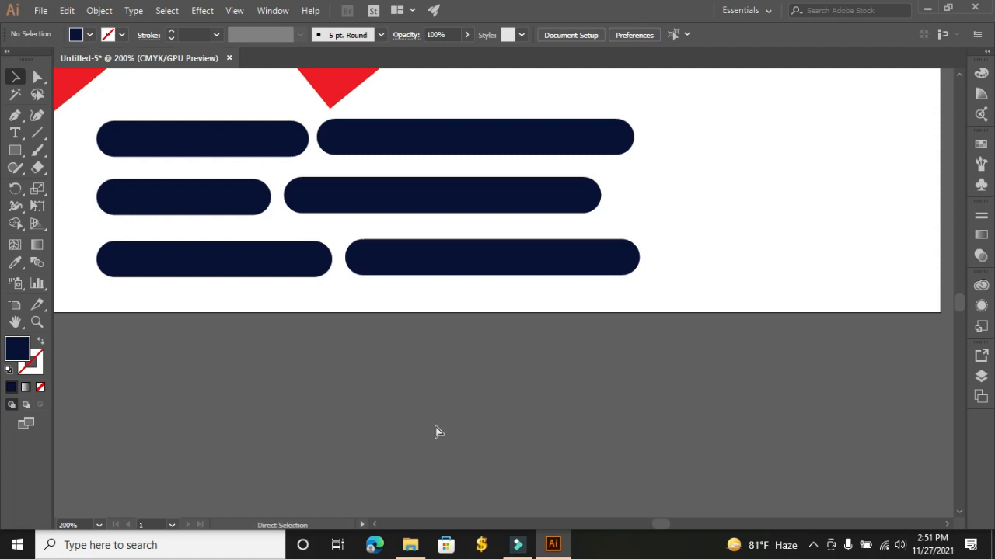
pyautogui.hotkey('ctrl', '-')
pyautogui.hotkey('ctrl', '-')
pyautogui.hotkey('ctrl', '-')
pyautogui.hotkey('ctrl', '-')
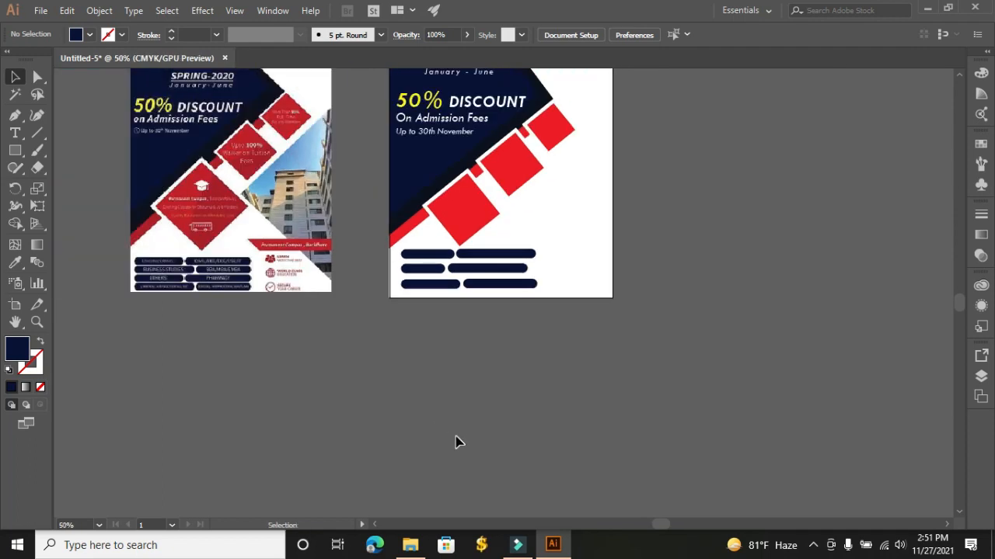
pyautogui.scroll(1, 457, 441)
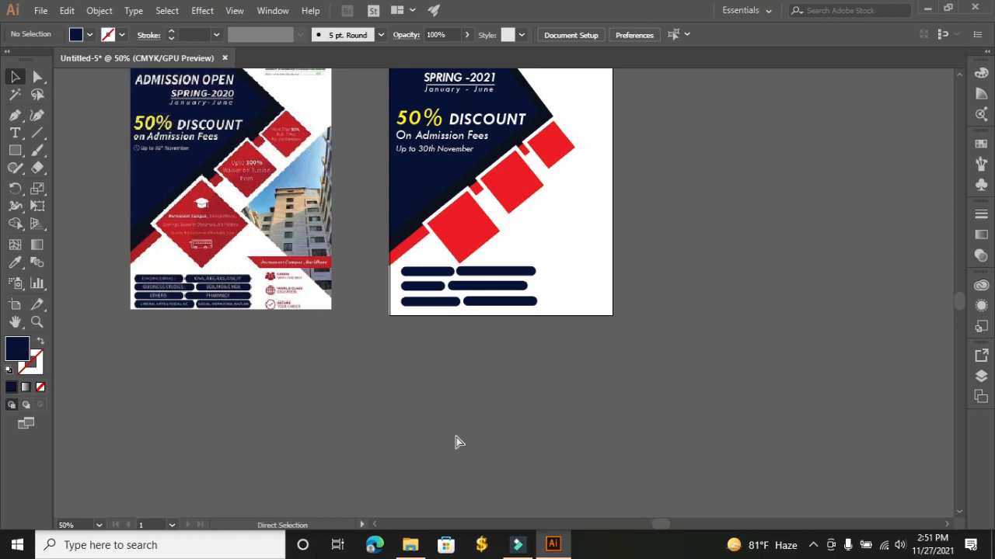
pyautogui.hotkey('ctrl', '+')
pyautogui.hotkey('ctrl', '+')
pyautogui.hotkey('ctrl', '+')
pyautogui.press('t')
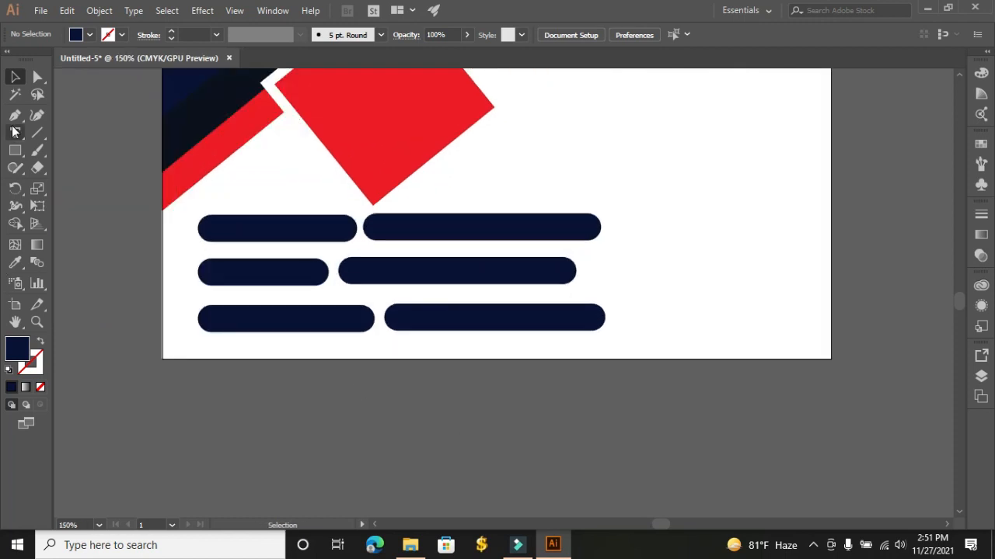
pyautogui.click(209, 221)
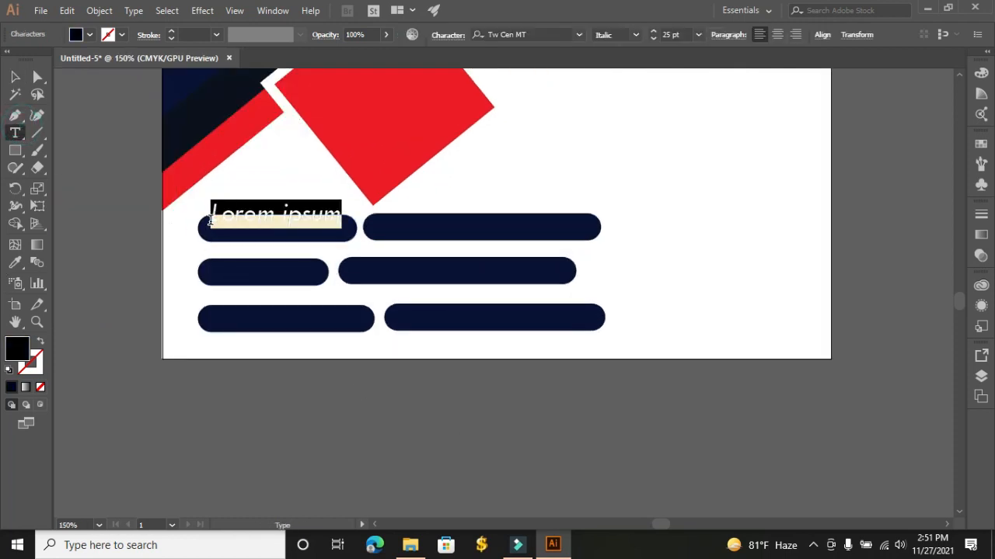
pyautogui.click(657, 37)
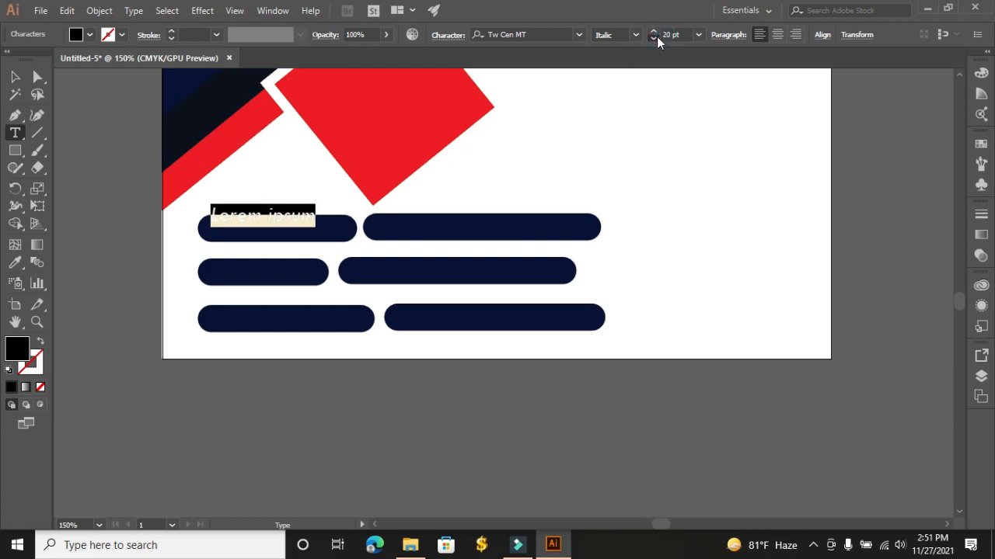
pyautogui.click(15, 77)
# Color the placeholder text white and move it down inside the top row's left bar
pyautogui.click(88, 36)
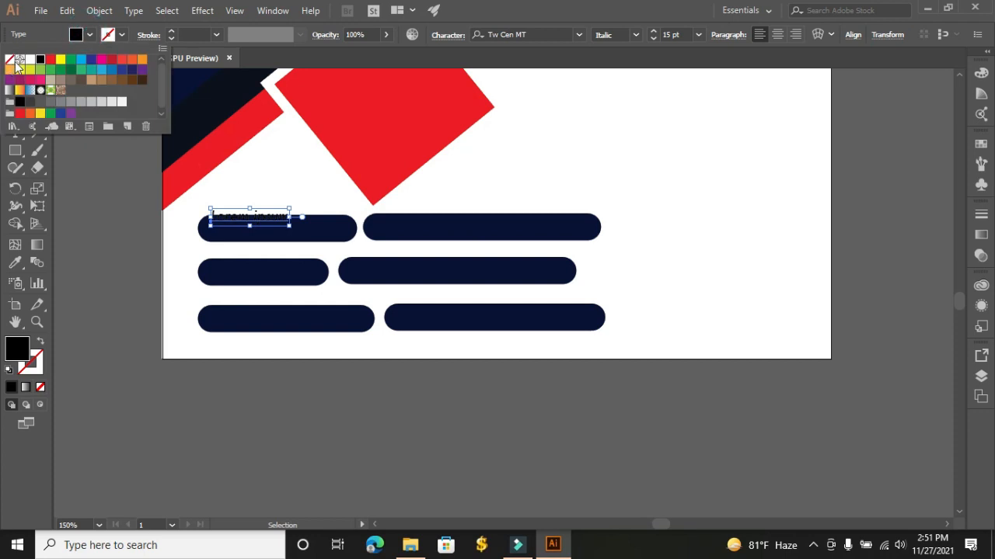
pyautogui.click(17, 63)
pyautogui.click(84, 163)
pyautogui.moveTo(240, 219); pyautogui.dragTo(243, 234)
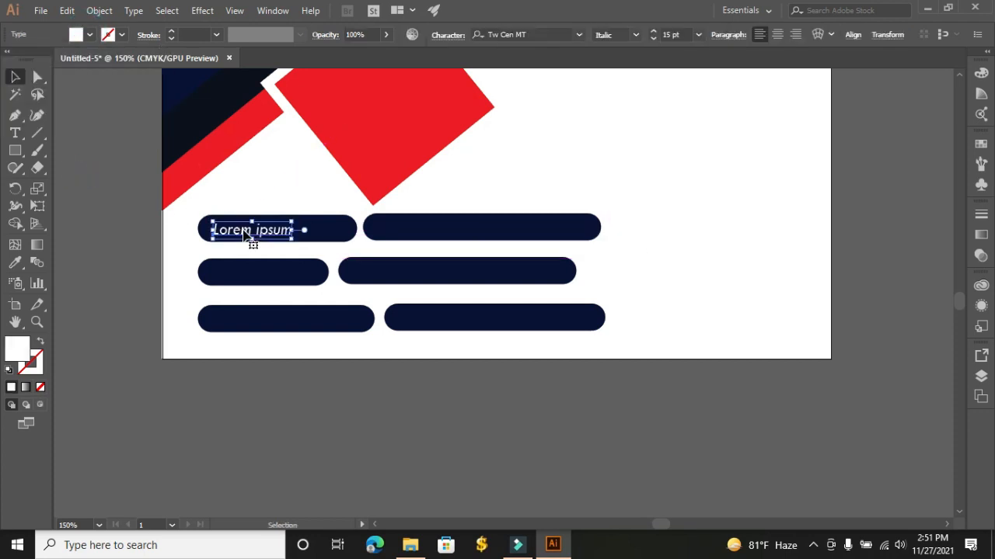
# Extend the top-left bar's text to "Lorem ipsum Lorem" by duplicating the phrase, and nudge the text up slightly
pyautogui.press('t')
pyautogui.click(290, 230)
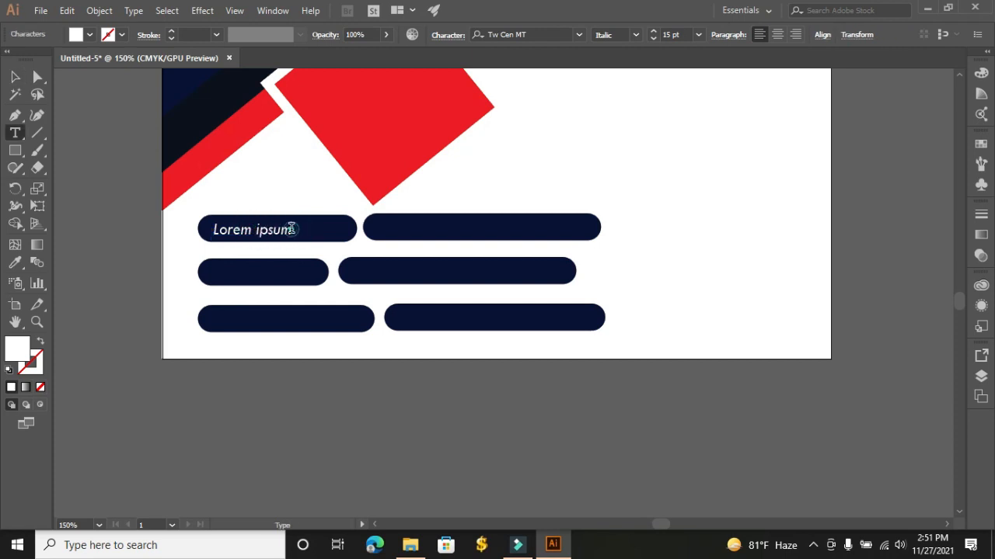
pyautogui.moveTo(291, 229); pyautogui.dragTo(215, 231)
pyautogui.hotkey('ctrl', 'c')
pyautogui.press('ctrl')
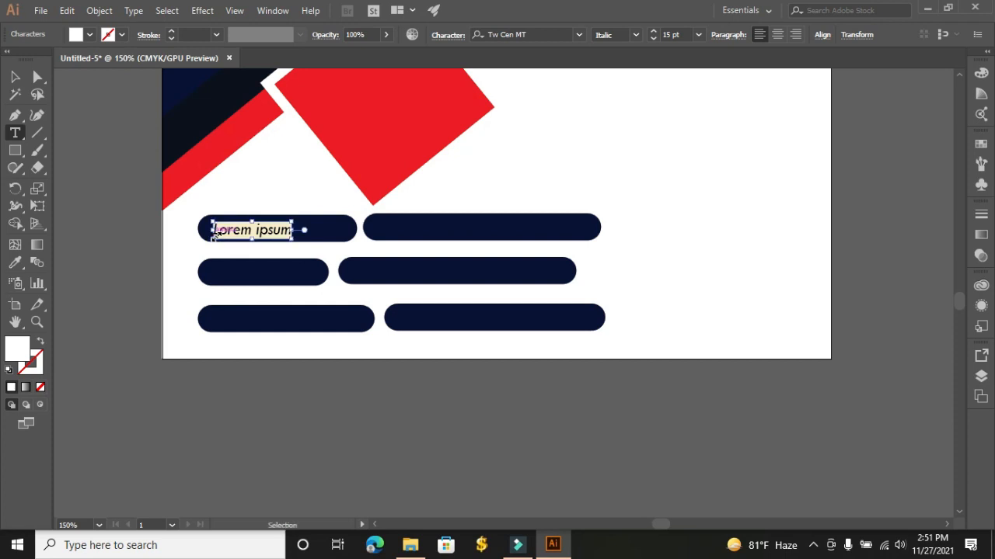
pyautogui.click(308, 231)
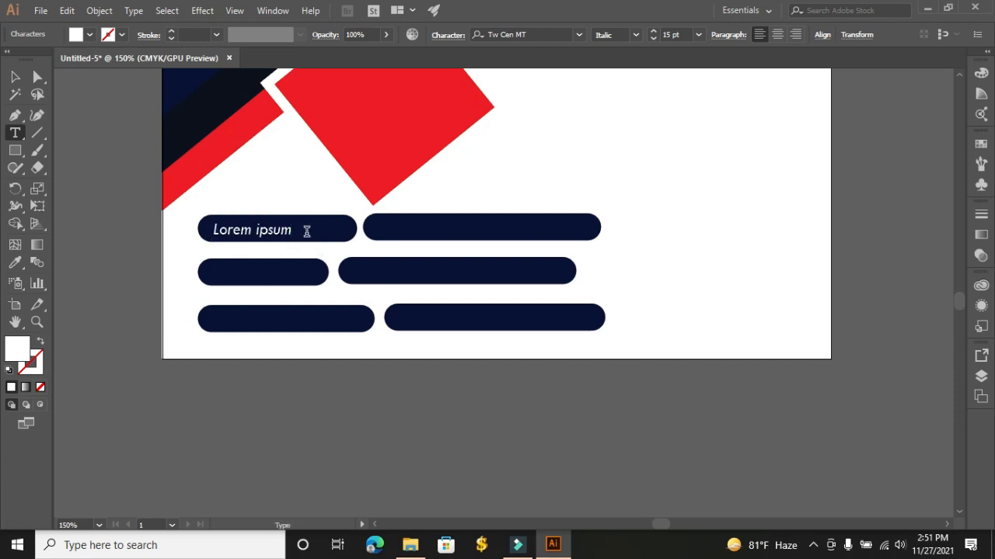
pyautogui.hotkey('ctrl', 'v')
pyautogui.moveTo(340, 234); pyautogui.dragTo(394, 231)
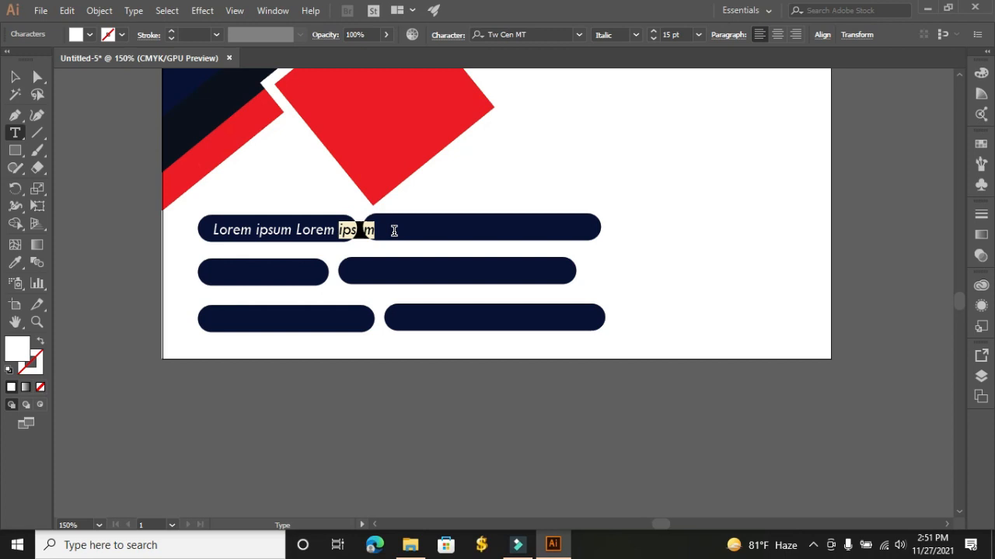
pyautogui.press('BackSpace')
pyautogui.click(15, 76)
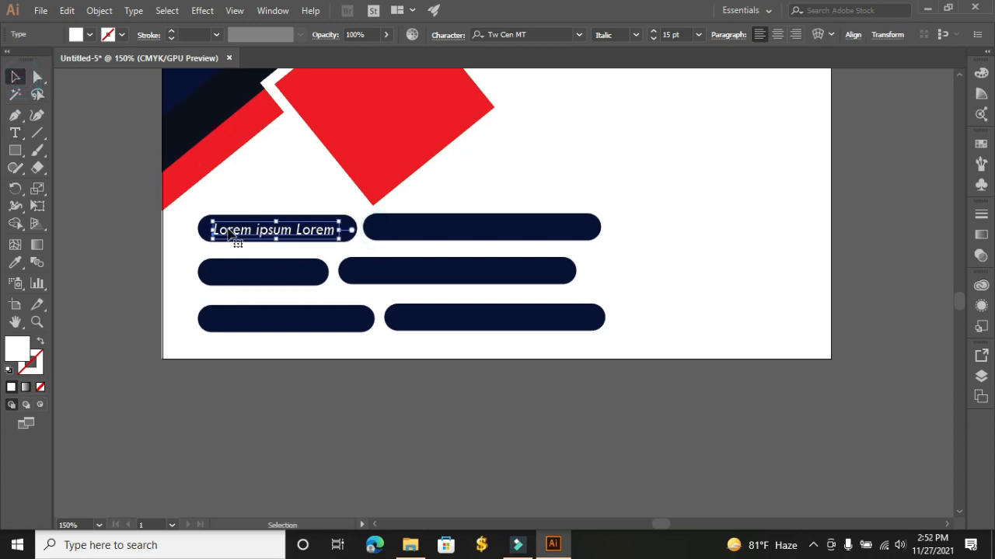
pyautogui.press('Up')
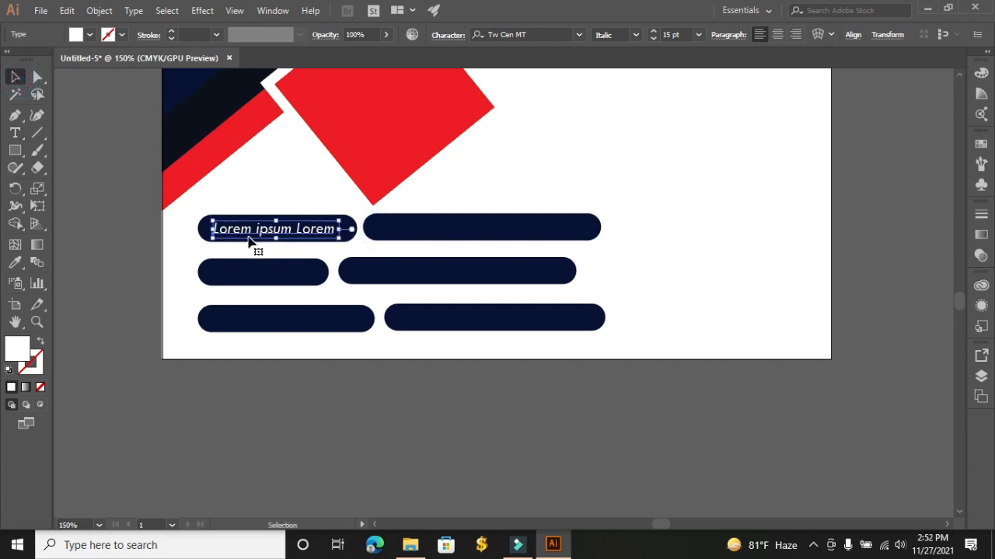
# Add the copied white phrase twice as "Lorem ipsumLorem ipsum" on the top row's right bar and position it inside the bar
pyautogui.click(11, 132)
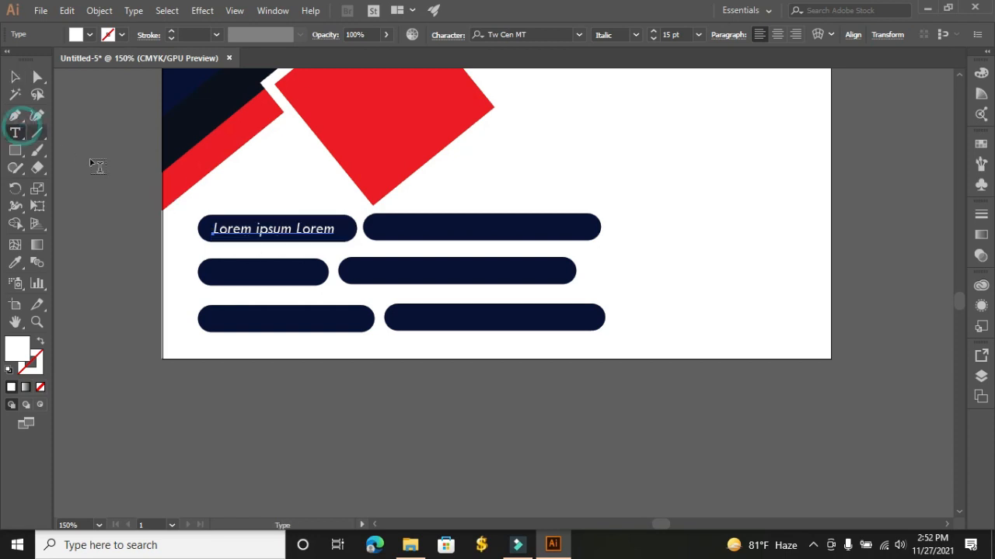
pyautogui.click(386, 227)
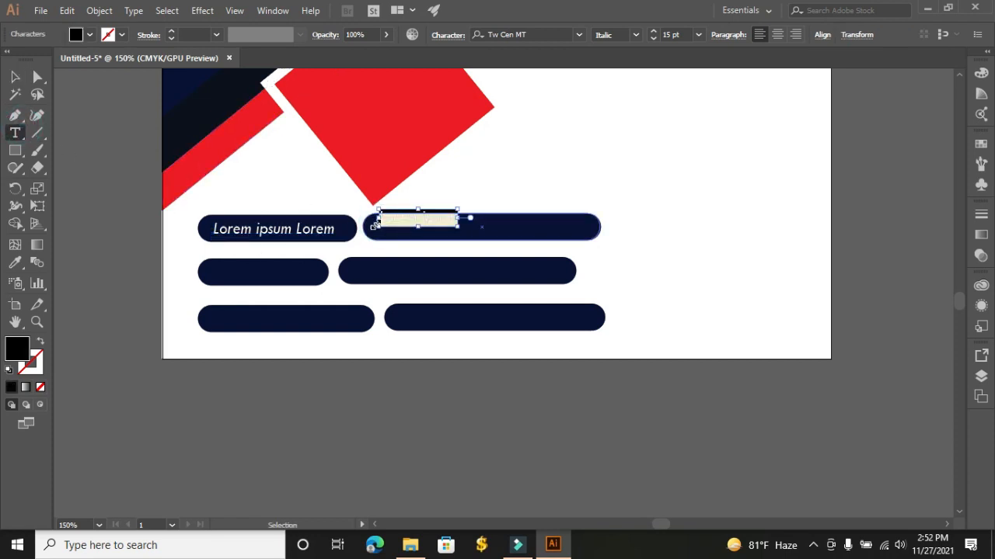
pyautogui.hotkey('ctrl', 'v')
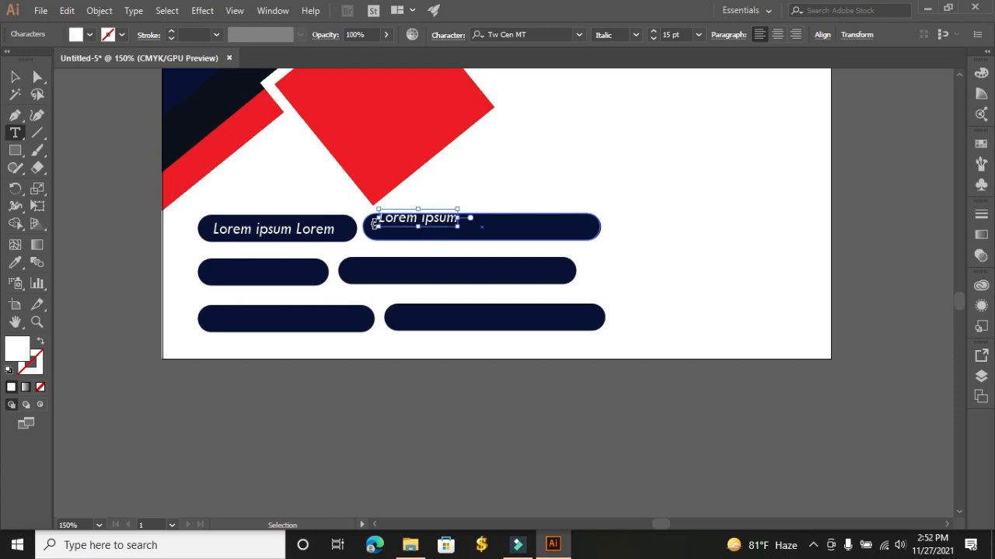
pyautogui.hotkey('ctrl', 'v')
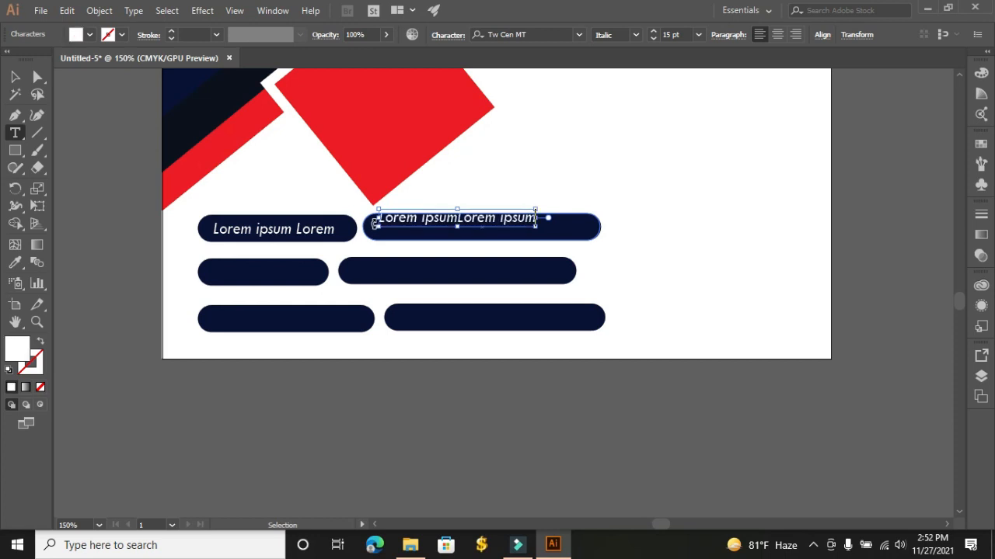
pyautogui.click(15, 77)
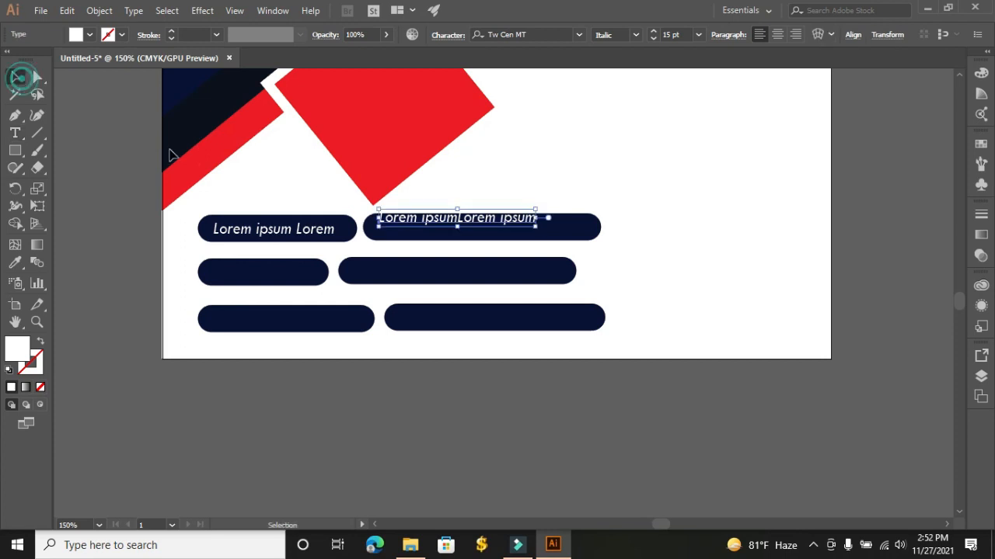
pyautogui.click(483, 217)
pyautogui.moveTo(488, 223); pyautogui.dragTo(492, 234)
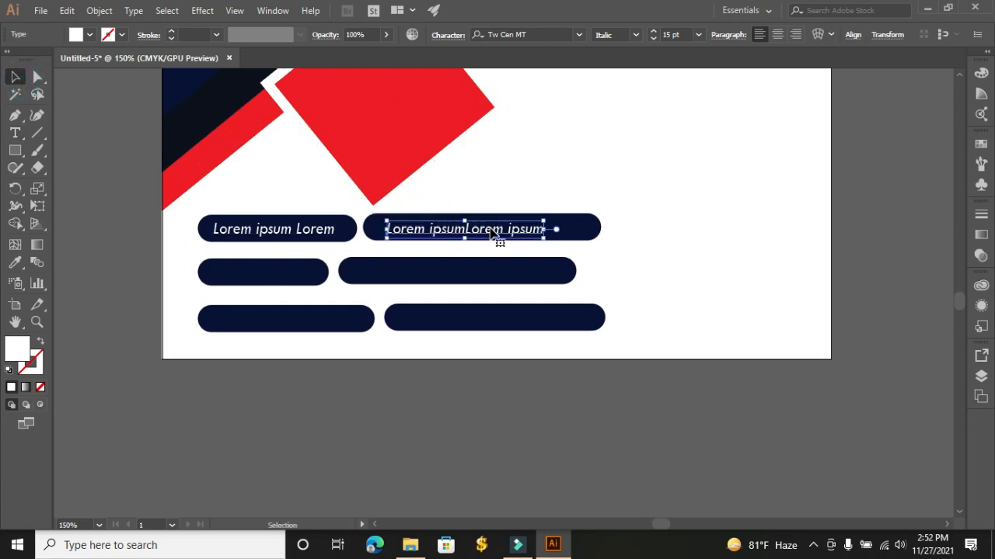
# Copy the two top-row texts onto the corresponding bars of the middle and bottom rows
pyautogui.moveTo(492, 232); pyautogui.dragTo(522, 321)
pyautogui.moveTo(324, 237); pyautogui.dragTo(327, 323)
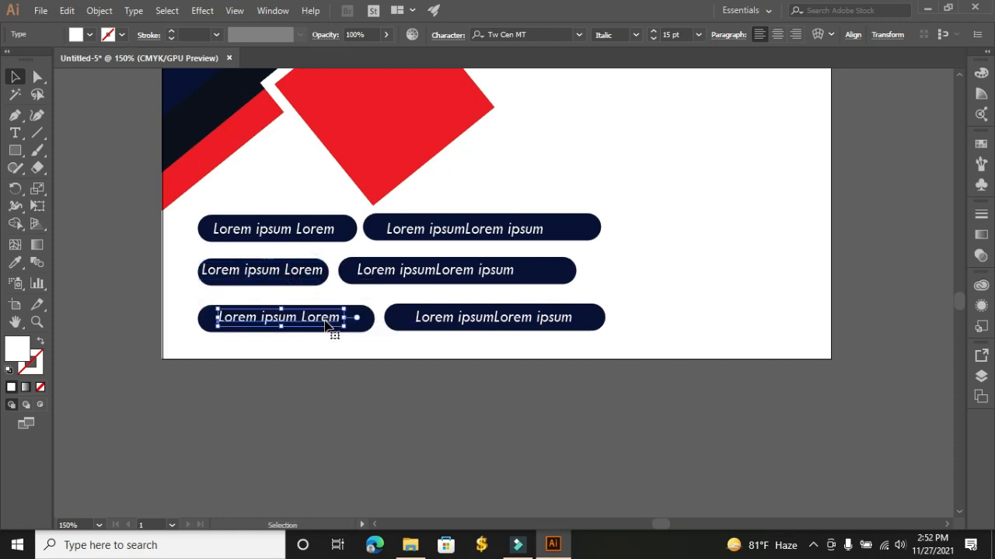
# Change the text on the middle row's left bar to "Lorem ipsum L grm" and deselect it
pyautogui.click(309, 274)
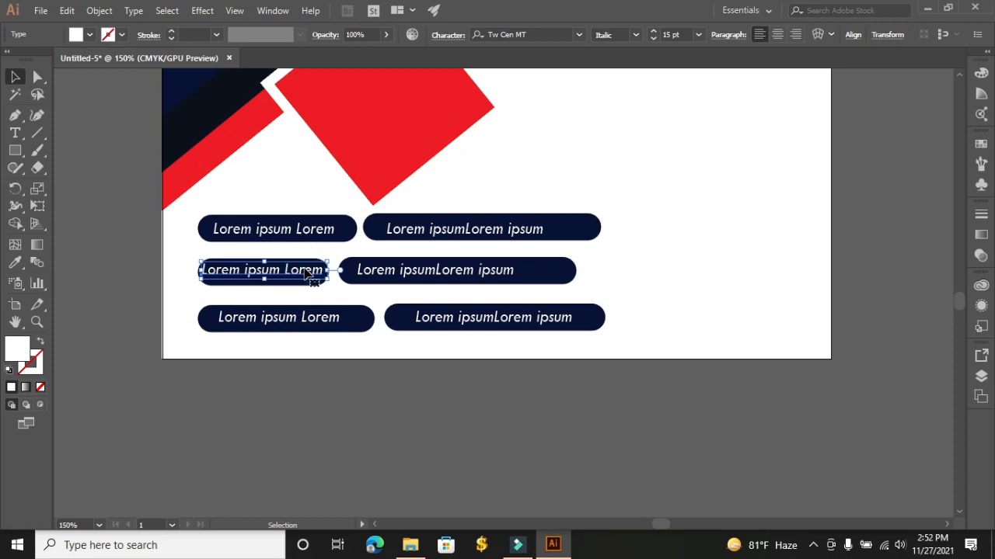
pyautogui.doubleClick(309, 275)
pyautogui.moveTo(312, 268); pyautogui.dragTo(299, 269)
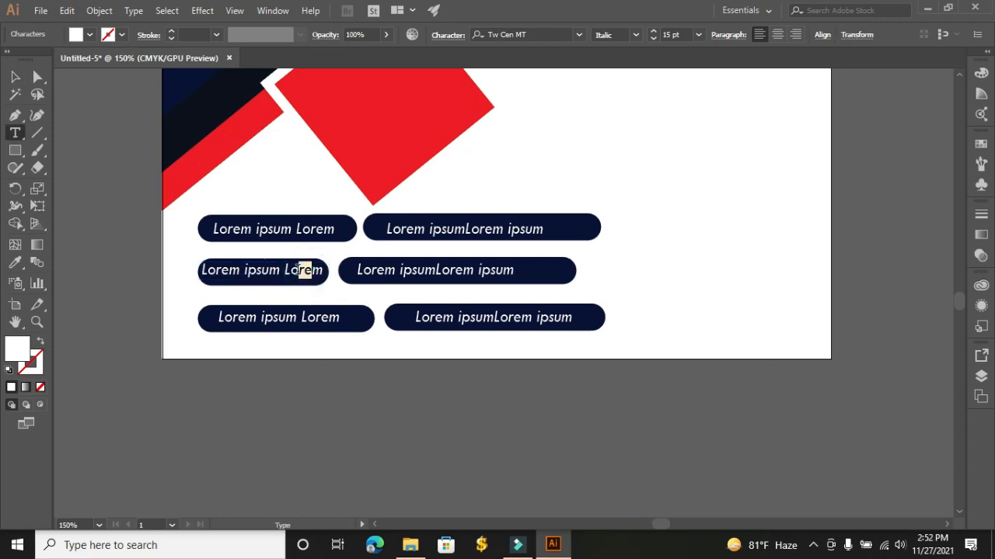
pyautogui.press('BackSpace')
pyautogui.click(16, 77)
pyautogui.click(651, 127)
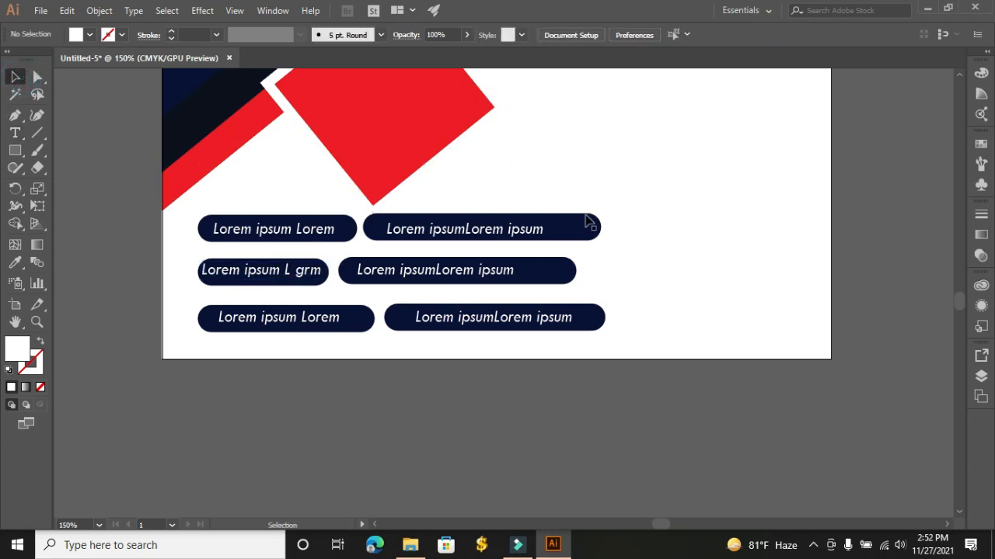
# Insert "htd" after the second "Lorem" in the text on the top row's right bar
pyautogui.doubleClick(505, 230)
pyautogui.click(505, 228)
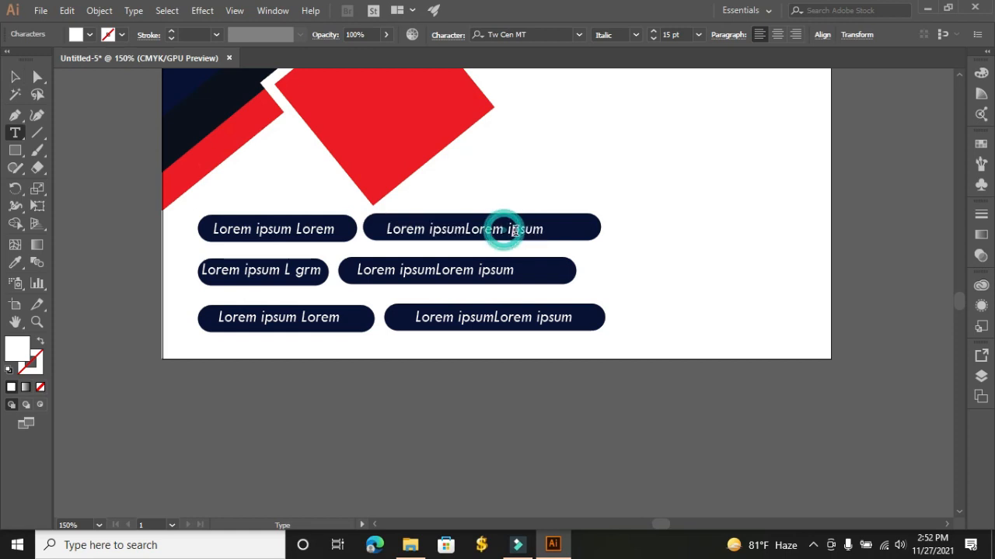
pyautogui.press('BackSpace')
pyautogui.write('htd')
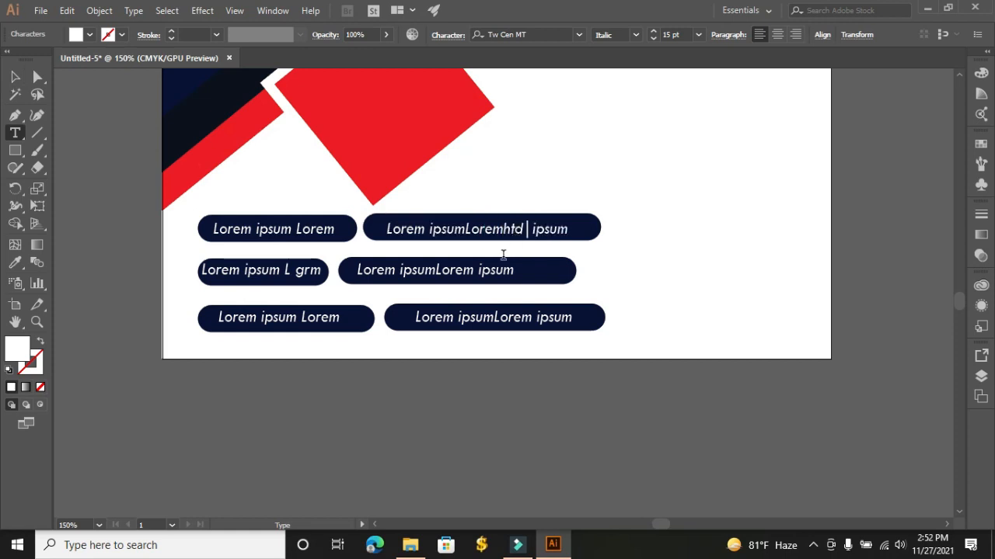
# Change the text on the middle row's right bar to "Lorem ipsumLorem etrjwed ipsum"
pyautogui.click(478, 269)
pyautogui.write('rem etrwed')
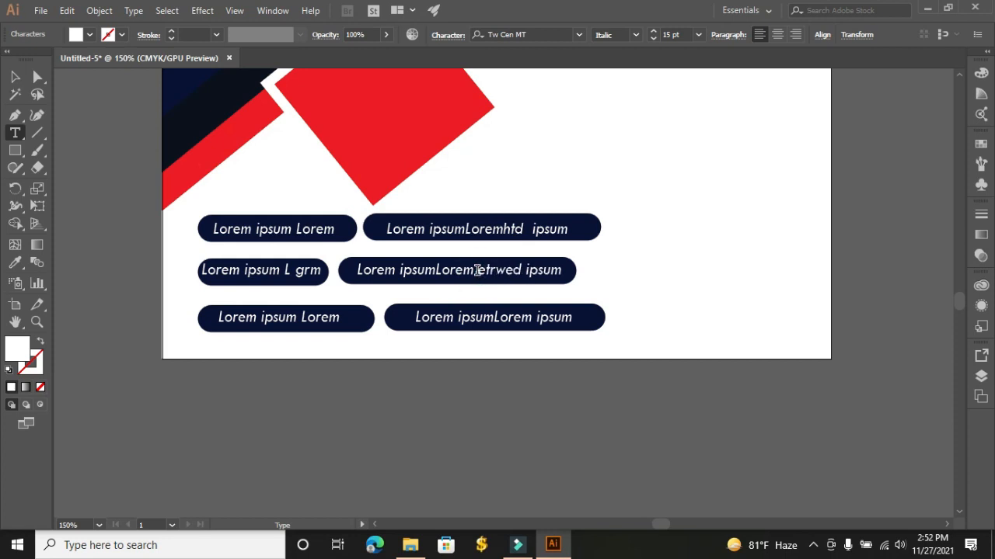
pyautogui.click(500, 326)
pyautogui.write('jf')
pyautogui.press('BackSpace')
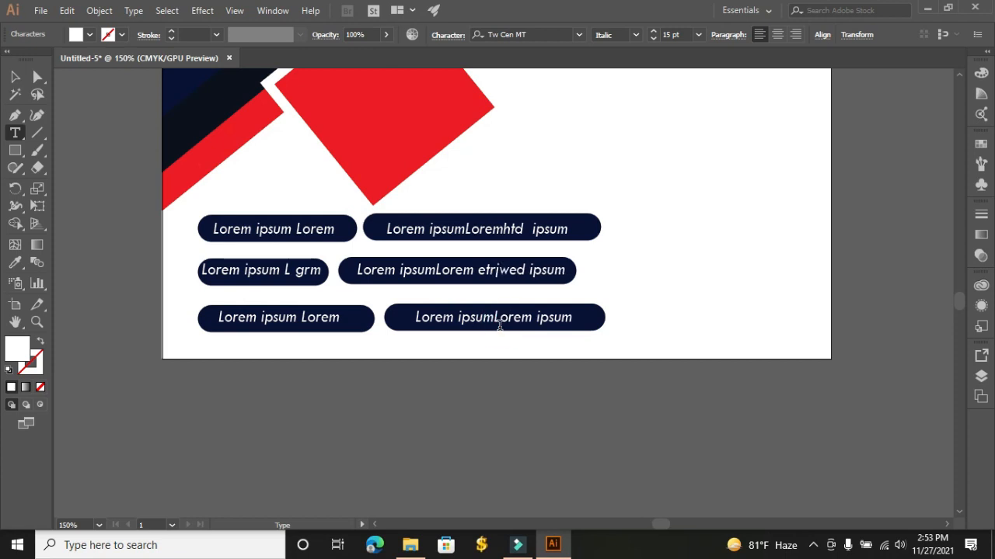
# Insert "dyta" before the last "ipsum" in the text on the bottom row's right bar and deselect it
pyautogui.click(526, 320)
pyautogui.click(533, 319)
pyautogui.press('BackSpace')
pyautogui.write('dyta v')
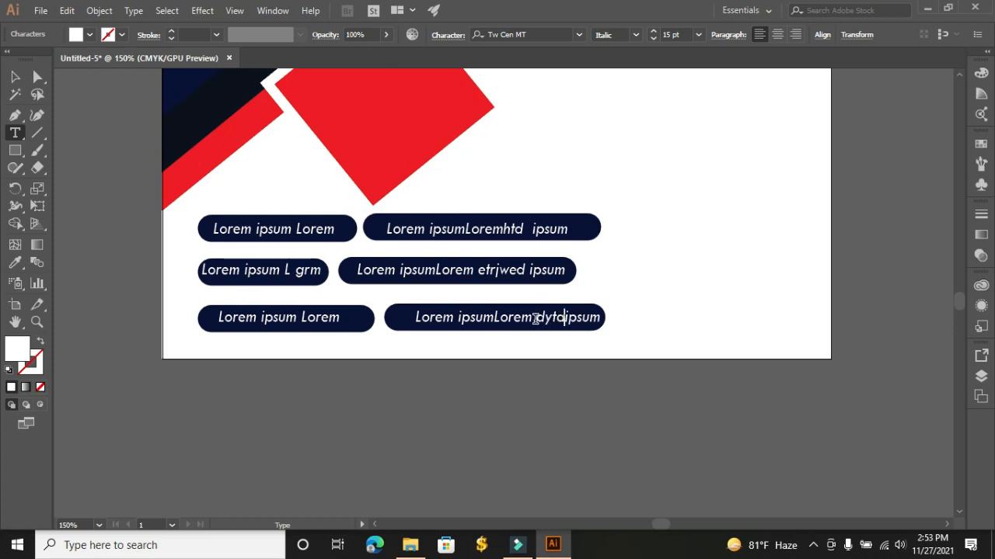
pyautogui.press('BackSpace')
pyautogui.press('BackSpace')
pyautogui.click(15, 76)
pyautogui.click(349, 406)
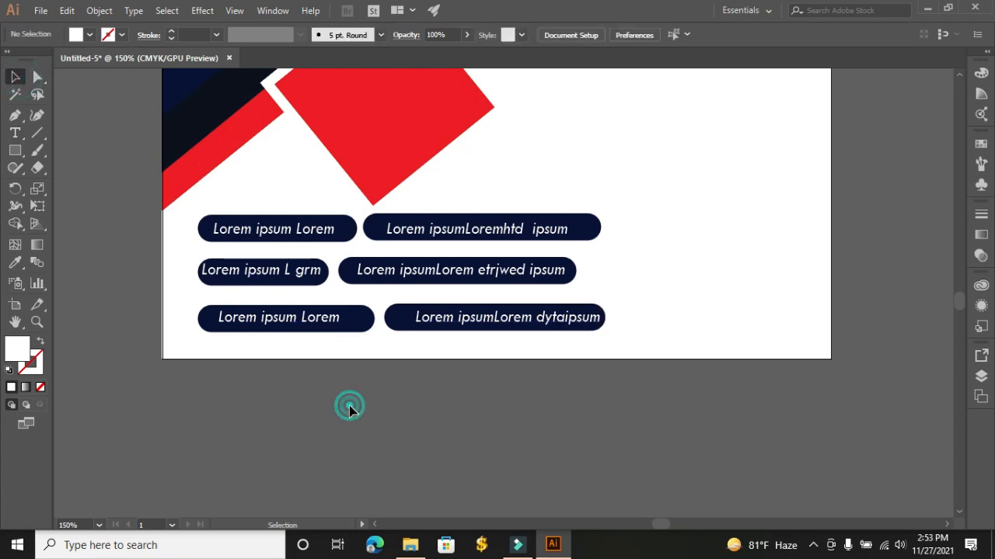
pyautogui.hotkey('ctrl', '-')
pyautogui.hotkey('ctrl', '-')
pyautogui.hotkey('ctrl', '-')
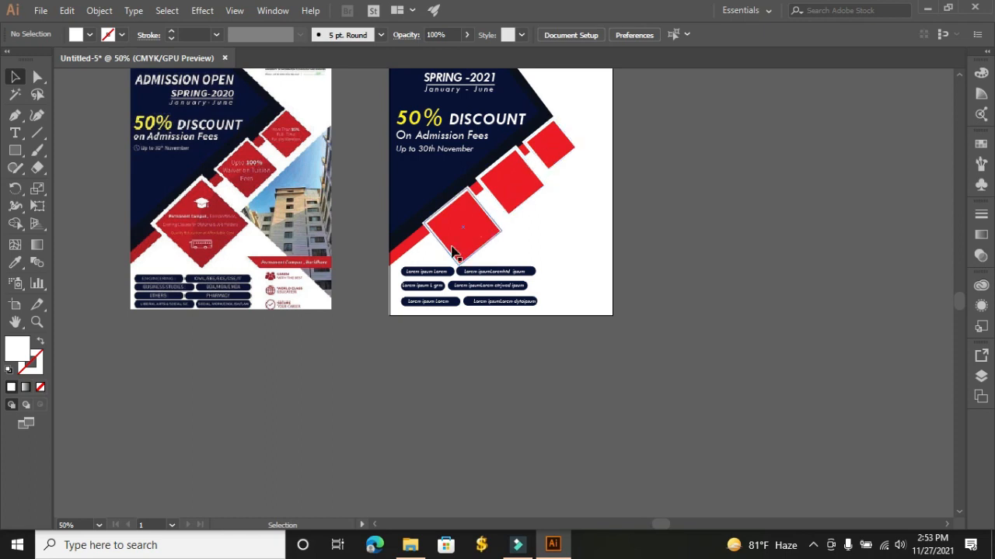
pyautogui.moveTo(661, 527); pyautogui.dragTo(667, 526)
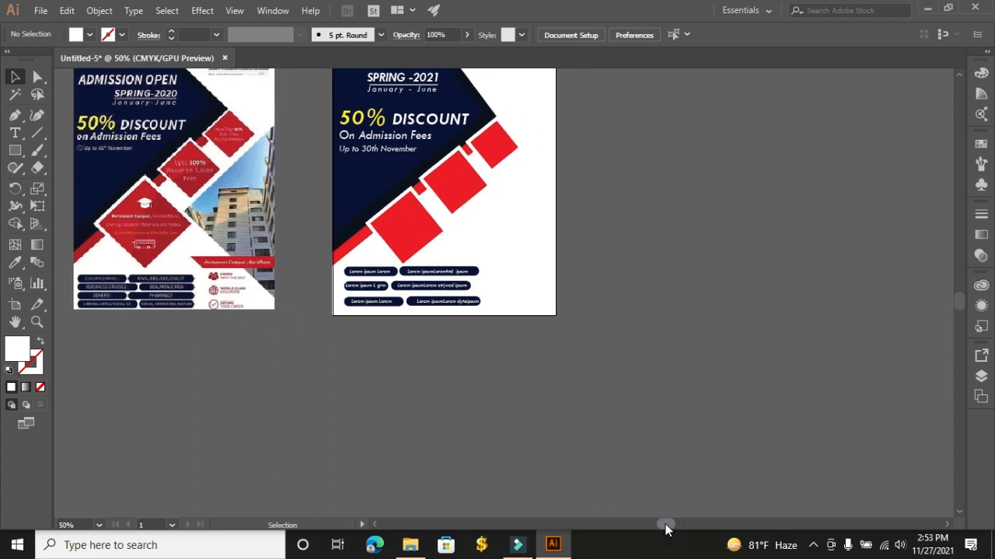
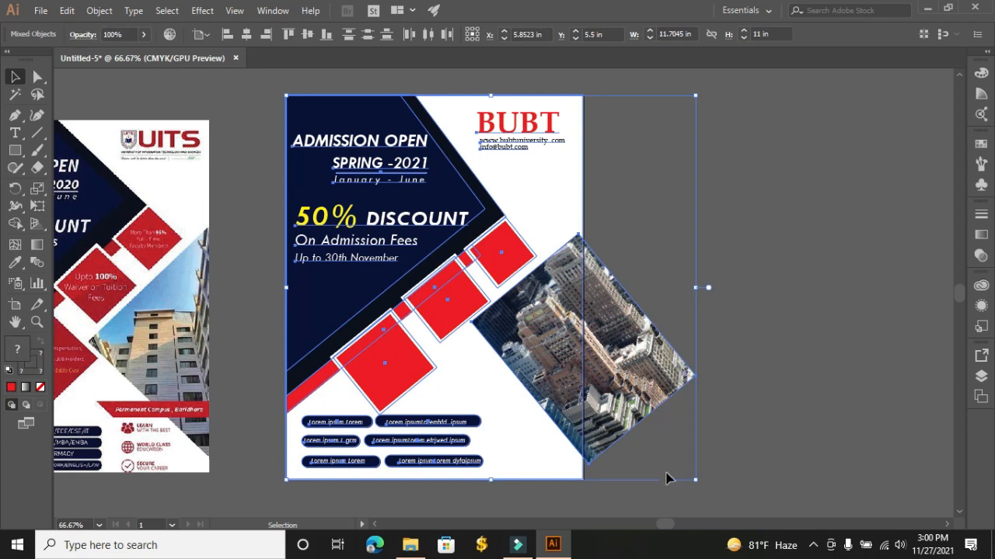
# Group all the selected flyer artwork, including the building photo, and deselect it
pyautogui.rightClick(518, 272)
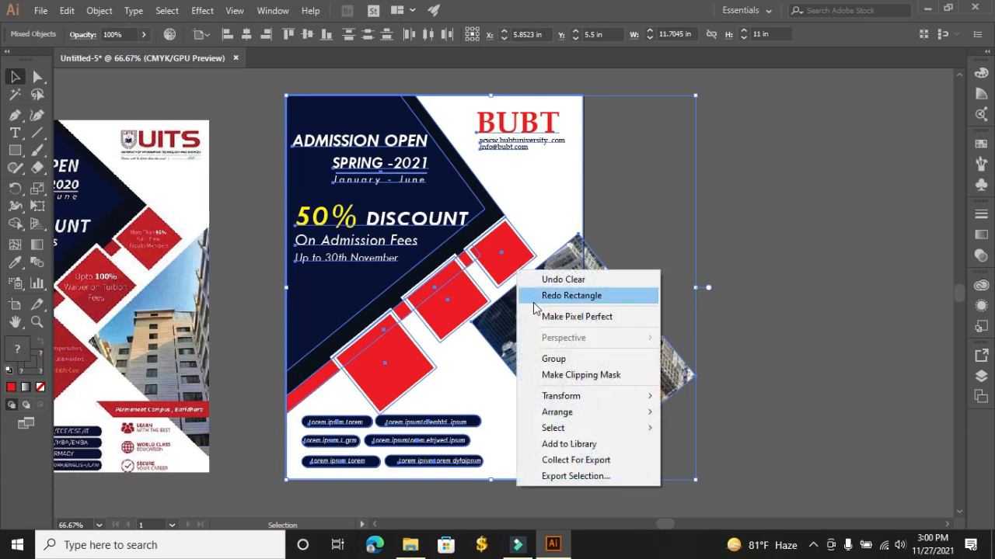
pyautogui.click(554, 358)
pyautogui.click(817, 231)
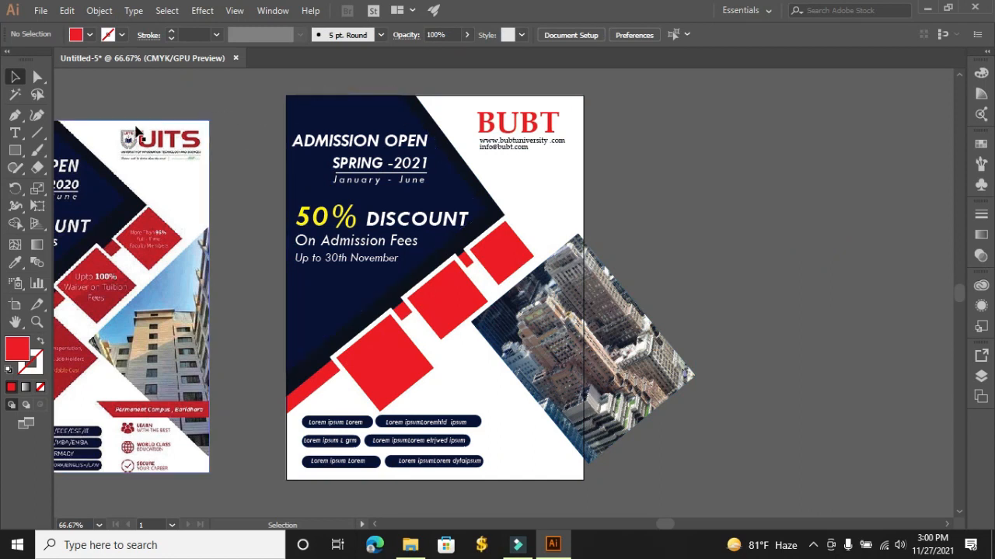
pyautogui.click(751, 229)
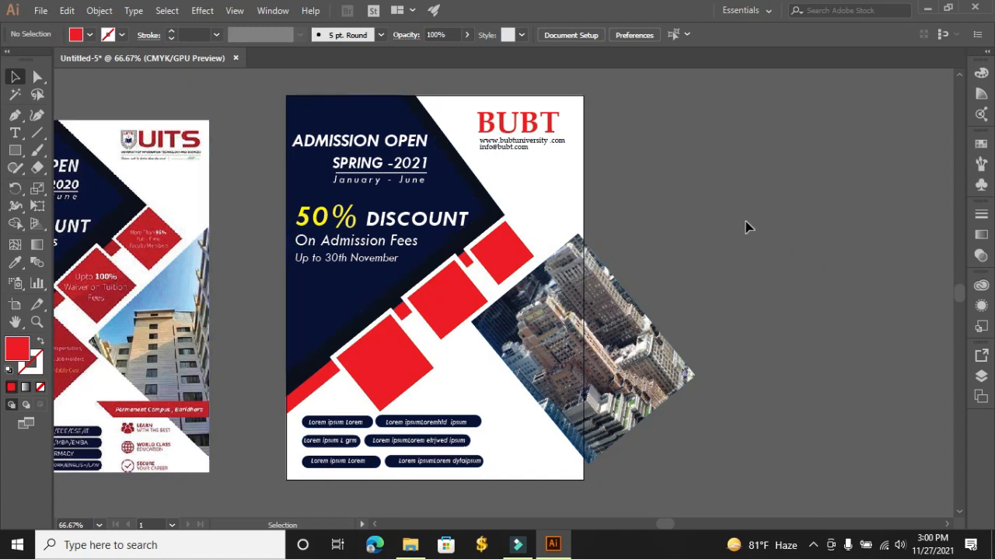
# Cover the whole artboard with a rectangle and use it as a clipping mask for all the flyer artwork
pyautogui.click(17, 152)
pyautogui.moveTo(287, 94); pyautogui.dragTo(581, 480)
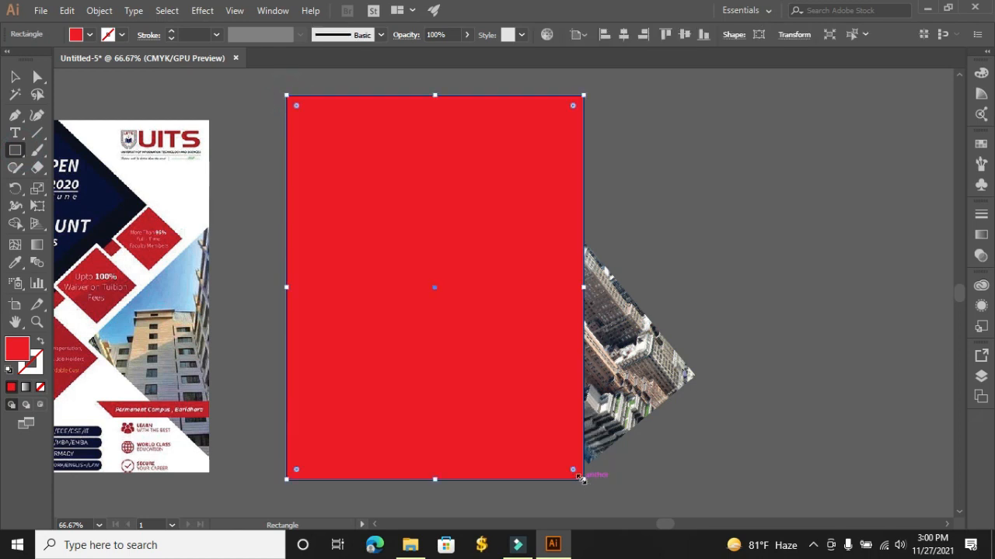
pyautogui.click(17, 76)
pyautogui.moveTo(258, 94); pyautogui.dragTo(331, 177)
pyautogui.rightClick(331, 179)
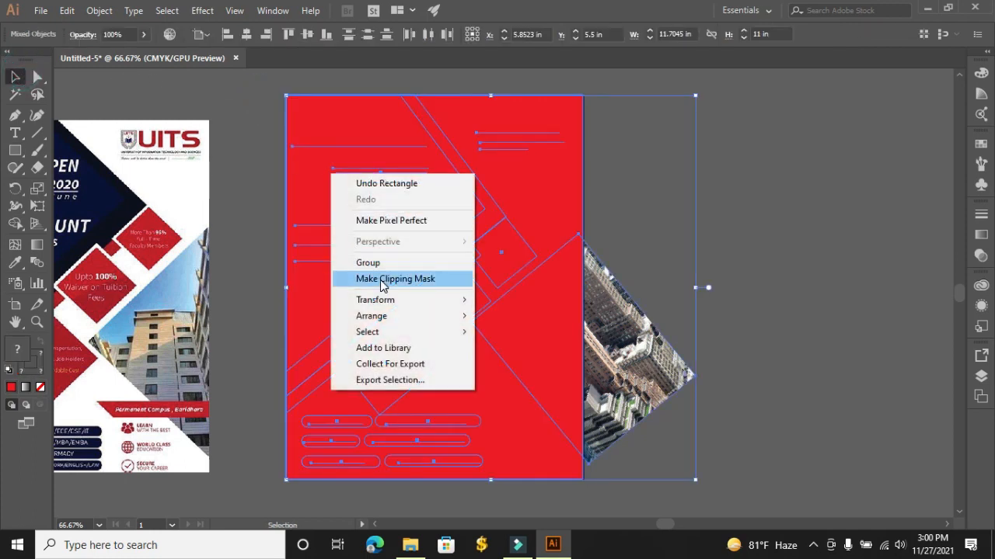
pyautogui.click(385, 279)
pyautogui.click(715, 205)
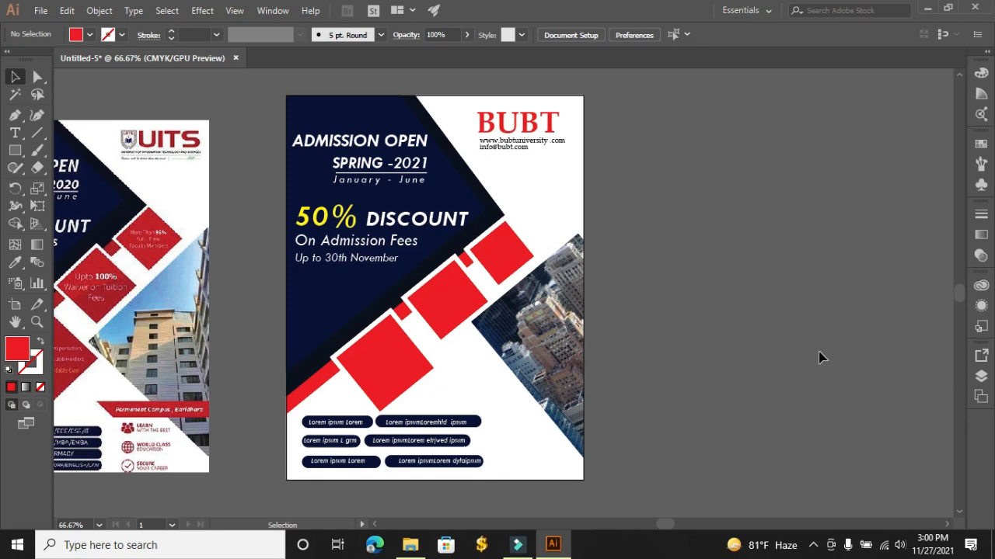
# Draw a red horizontal strip across the lower part of the building photo, ending at the artboard's right edge, and lengthen it leftward
pyautogui.scroll(-1, 816, 358)
pyautogui.moveTo(666, 524); pyautogui.dragTo(662, 525)
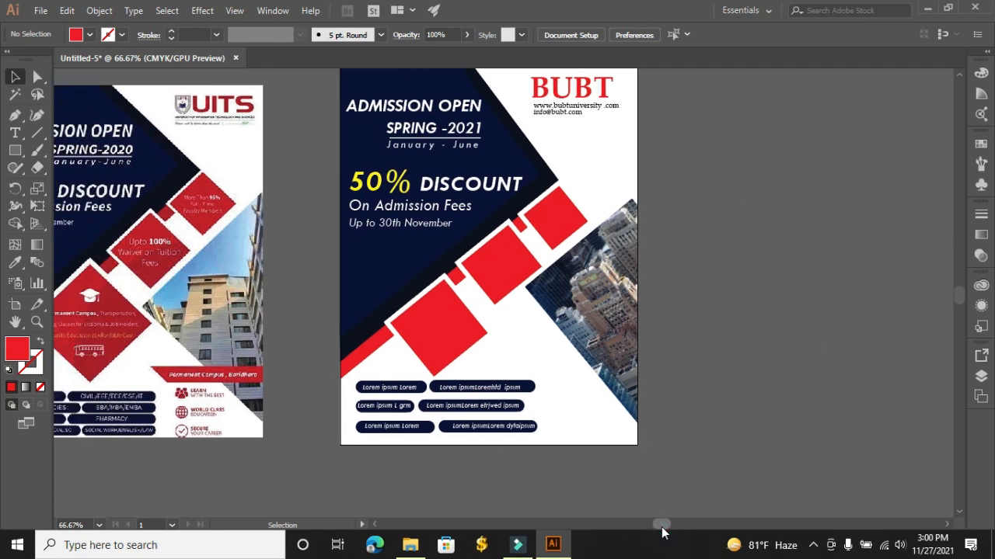
pyautogui.scroll(1, 798, 295)
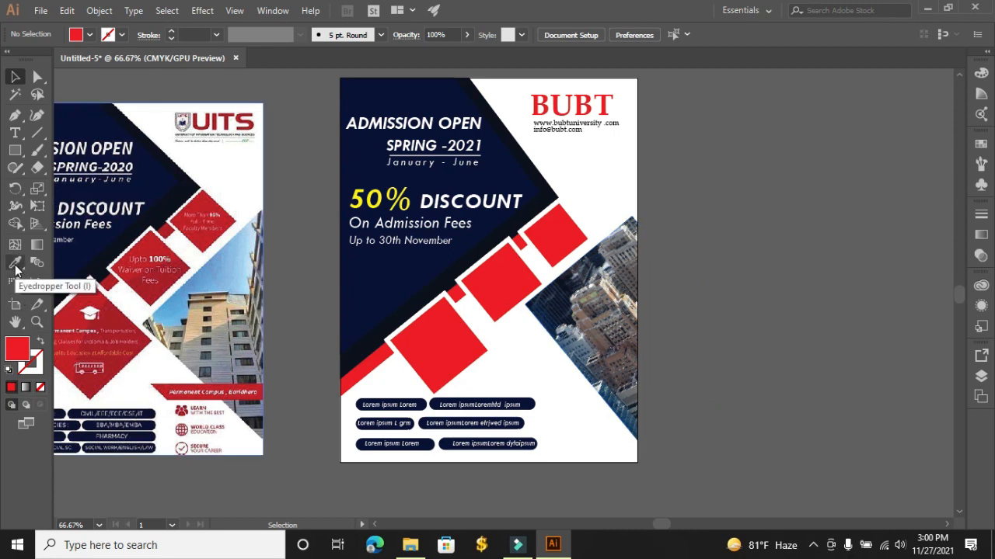
pyautogui.click(14, 150)
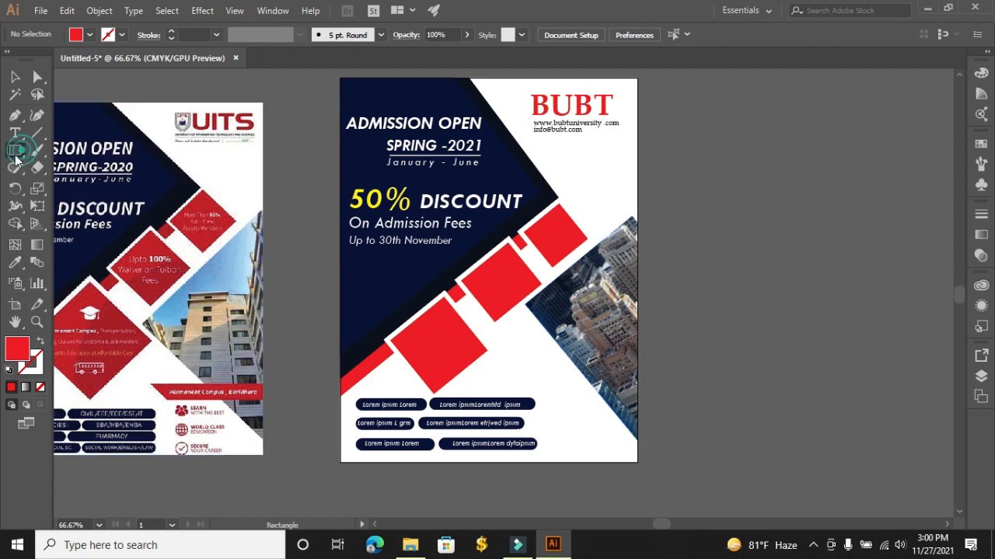
pyautogui.moveTo(531, 364); pyautogui.dragTo(637, 386)
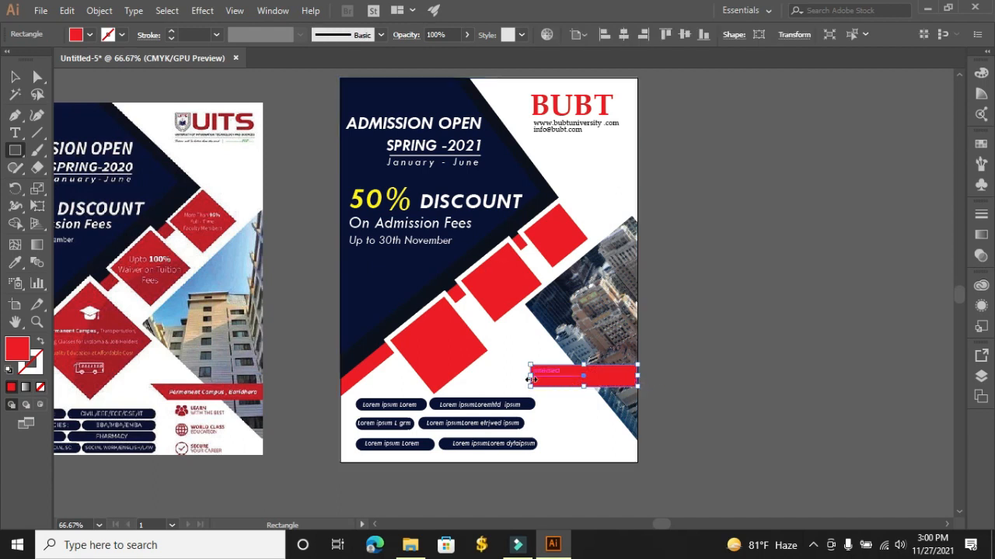
pyautogui.moveTo(529, 378); pyautogui.dragTo(511, 378)
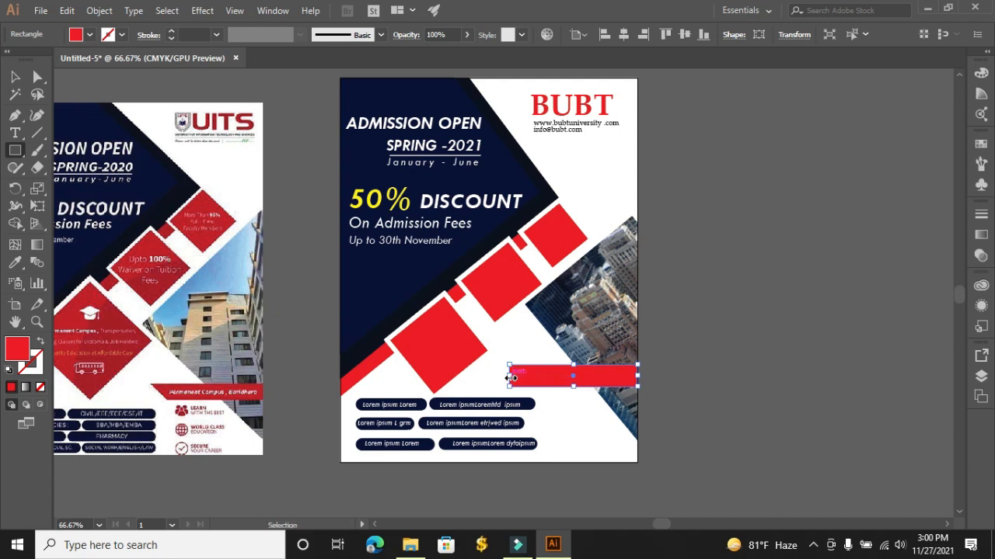
# Slant the red strip's left end by moving its lower-left corner point inward along the bottom edge
pyautogui.hotkey('ctrl', '=')
pyautogui.hotkey('ctrl', '=')
pyautogui.hotkey('ctrl', '=')
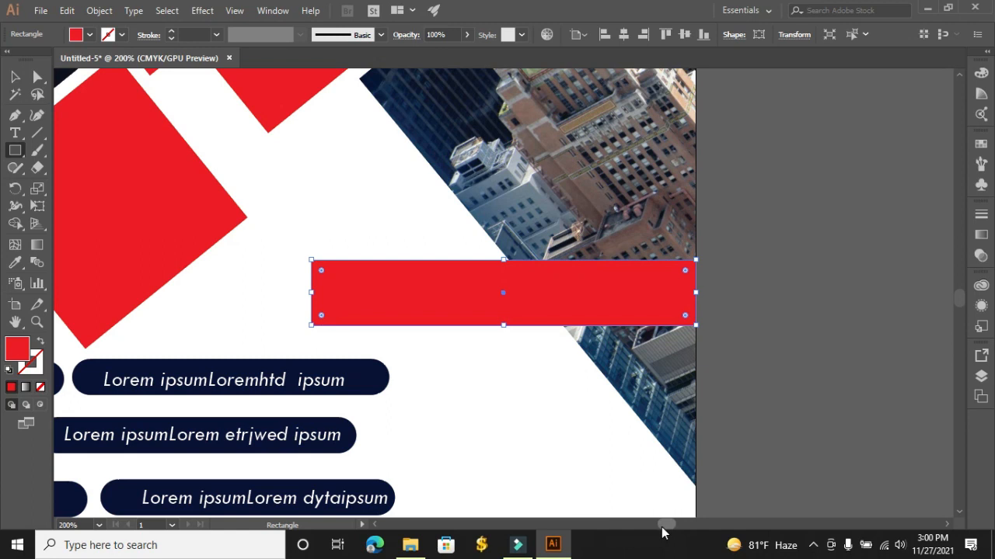
pyautogui.moveTo(663, 526); pyautogui.dragTo(659, 525)
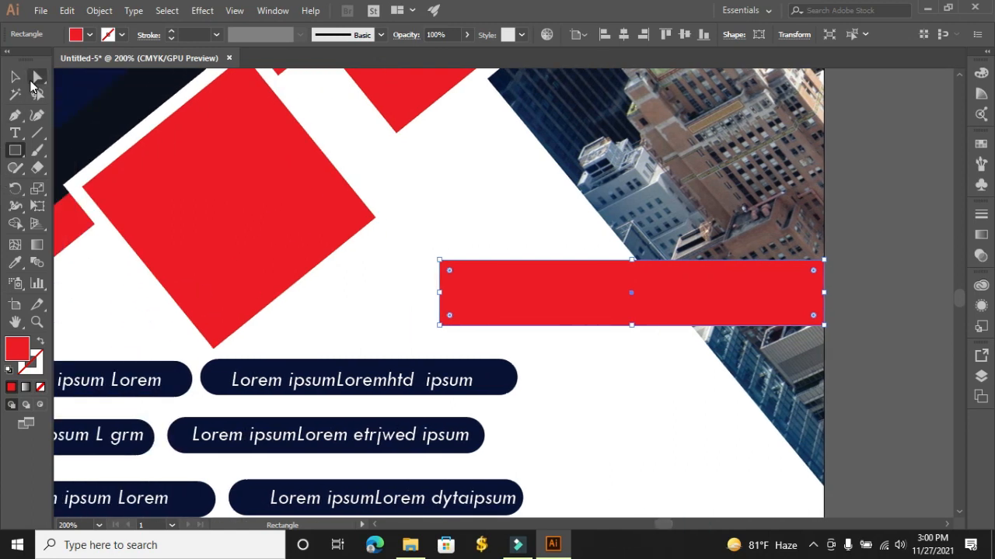
pyautogui.click(34, 79)
pyautogui.moveTo(440, 325); pyautogui.dragTo(503, 331)
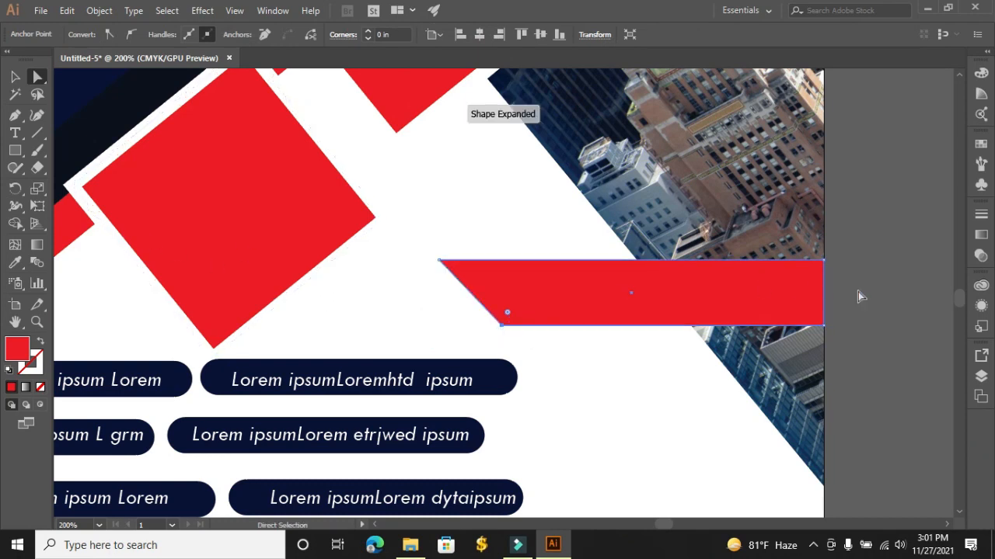
pyautogui.click(902, 294)
# Reduce the red strip's height slightly by raising its bottom edge, and deselect it
pyautogui.click(708, 321)
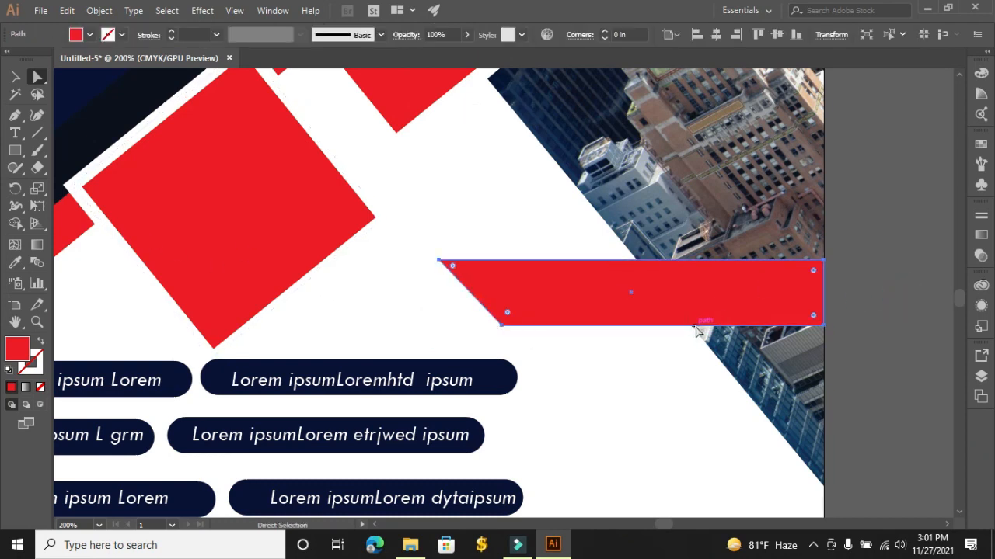
pyautogui.click(15, 76)
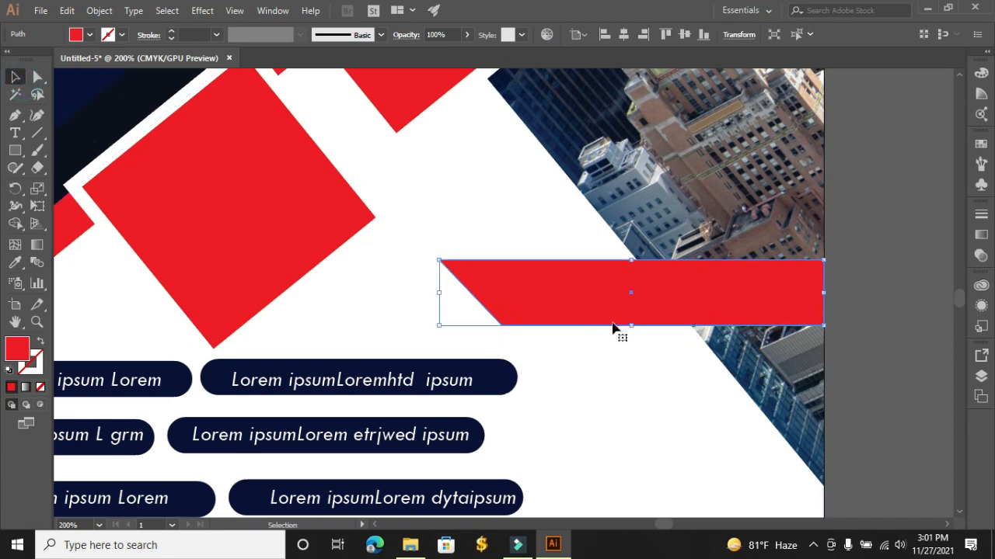
pyautogui.moveTo(630, 326); pyautogui.dragTo(629, 321)
pyautogui.click(886, 260)
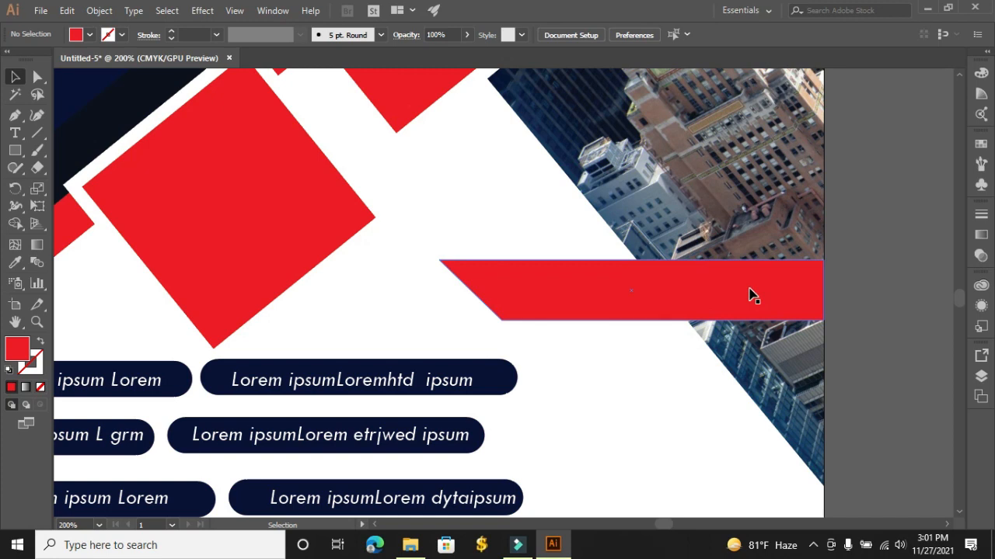
# Add the text "Dhaka Cumpas" on the red strip
pyautogui.click(19, 135)
pyautogui.click(503, 282)
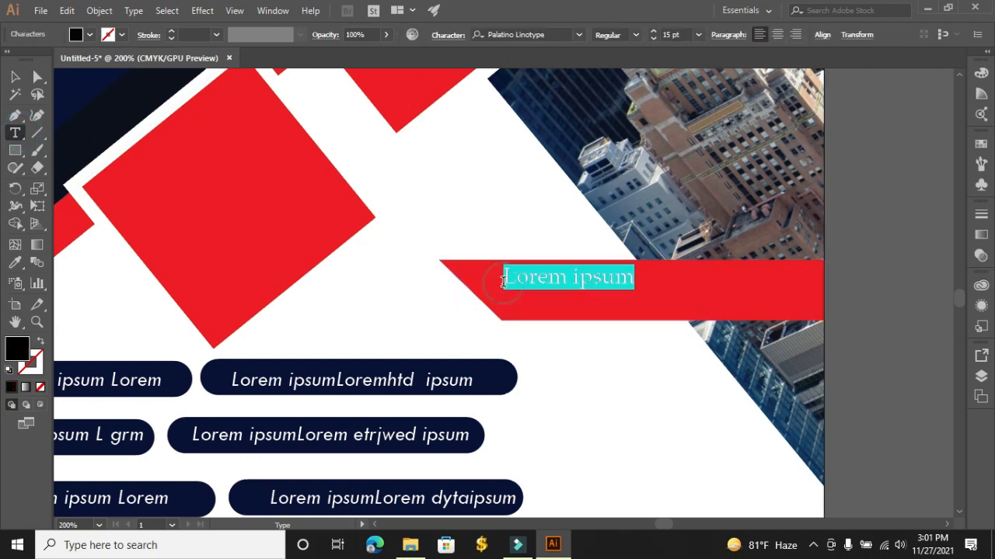
pyautogui.write('Dha')
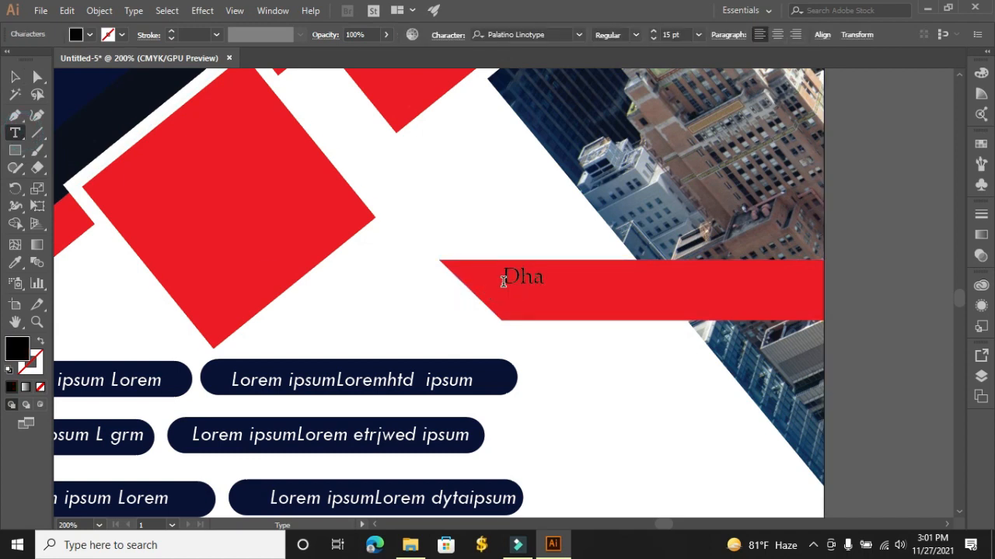
pyautogui.write('ka Cumpas')
# Correct the red strip's text to "Dhaka Campas"
pyautogui.scroll(5, 536, 341)
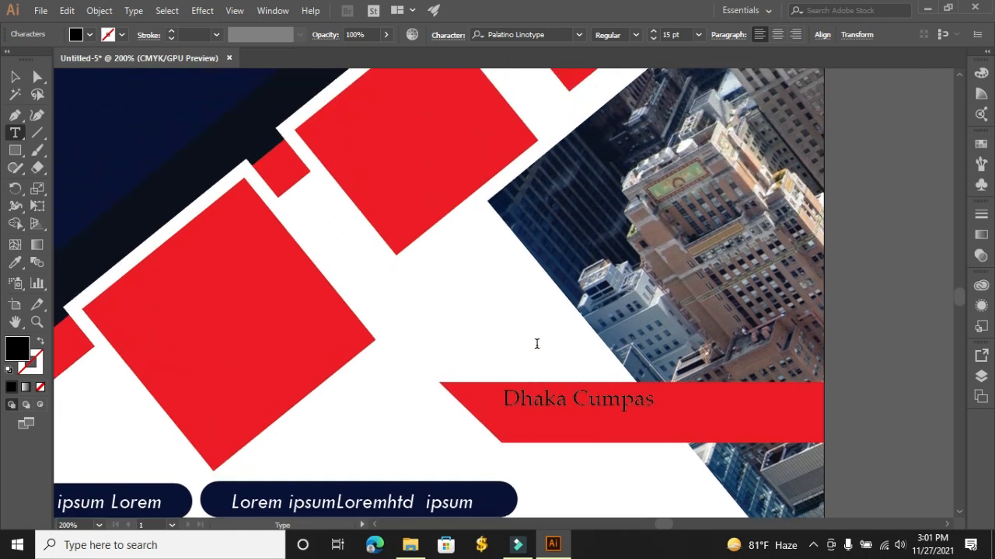
pyautogui.hotkey('ctrl', '-')
pyautogui.hotkey('ctrl', '-')
pyautogui.hotkey('ctrl', '-')
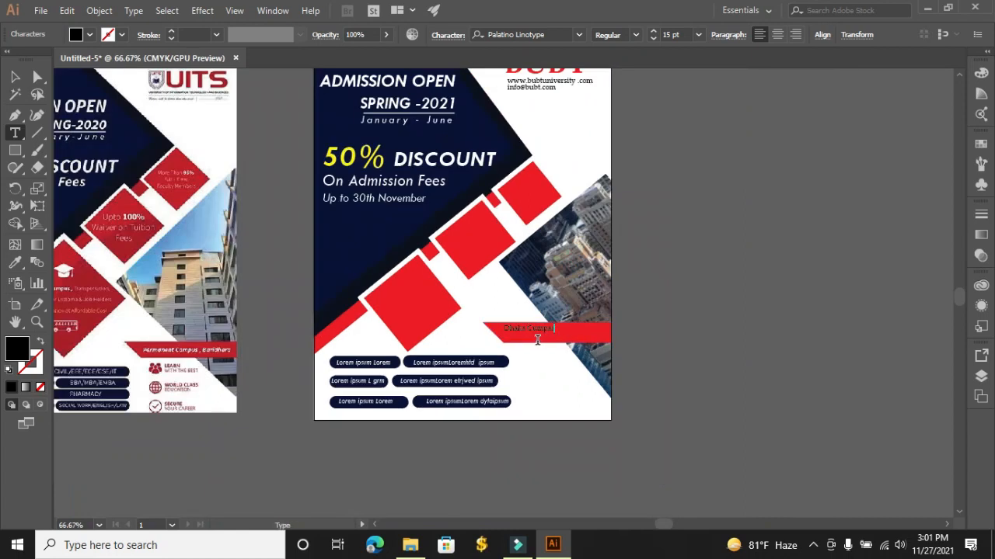
pyautogui.press('ctrl')
pyautogui.hotkey('ctrl', '+')
pyautogui.hotkey('ctrl', '+')
pyautogui.hotkey('ctrl', '+')
pyautogui.hotkey('ctrl', '+')
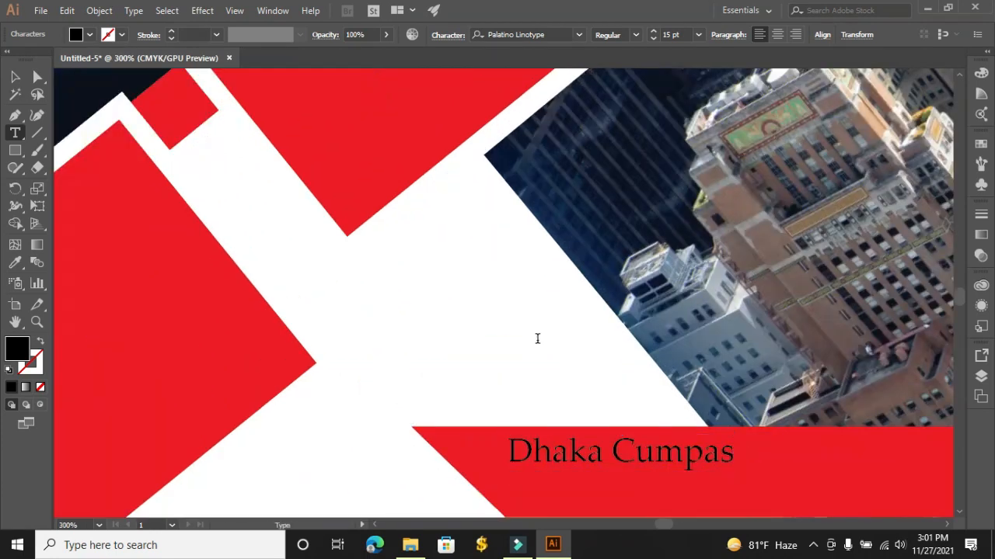
pyautogui.scroll(-3, 667, 388)
pyautogui.click(656, 382)
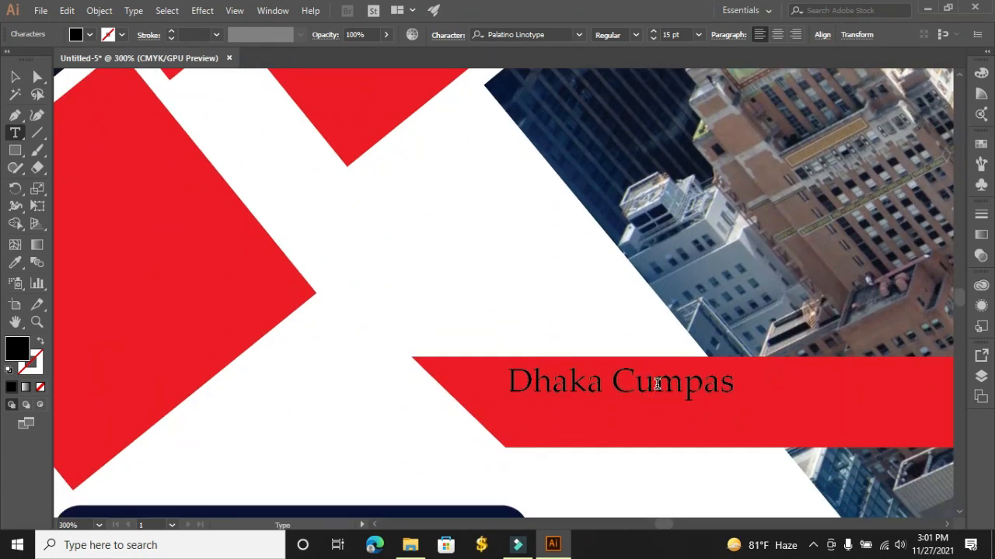
pyautogui.press('BackSpace')
pyautogui.write('a')
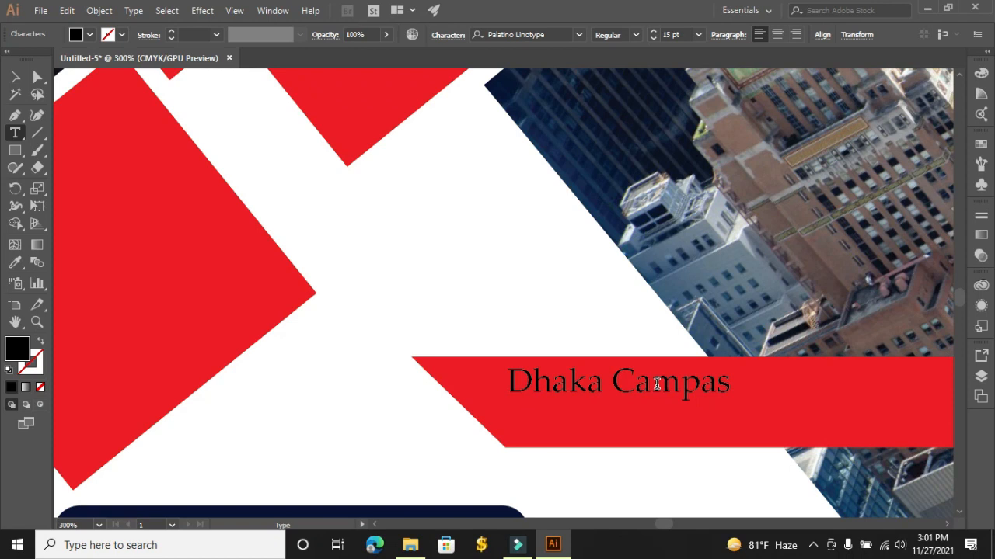
# Correct the red banner's text so it reads "Dhaka Campus"
pyautogui.click(714, 387)
pyautogui.press('BackSpace')
pyautogui.write('u')
# Change the fill color of the "Dhaka Campus" text to white
pyautogui.click(90, 34)
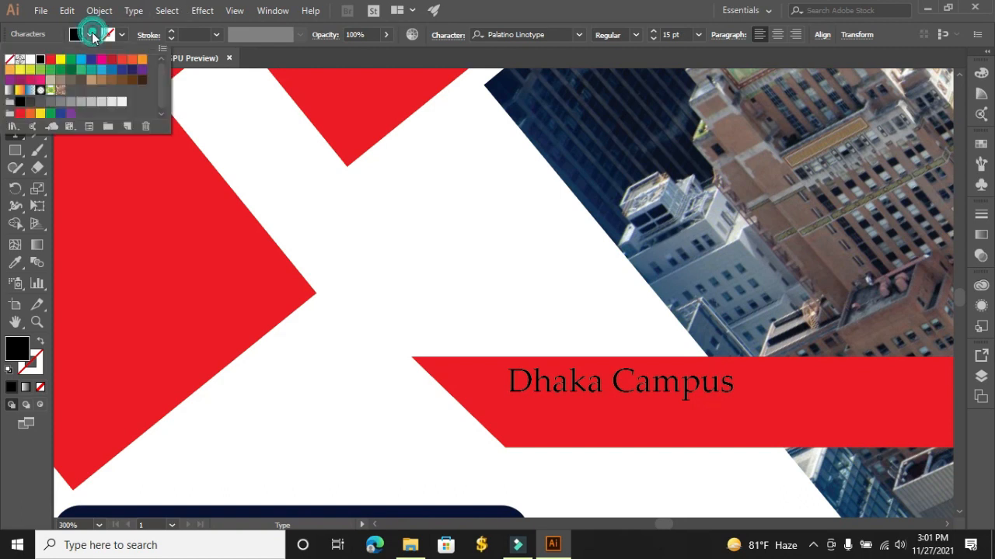
pyautogui.click(30, 60)
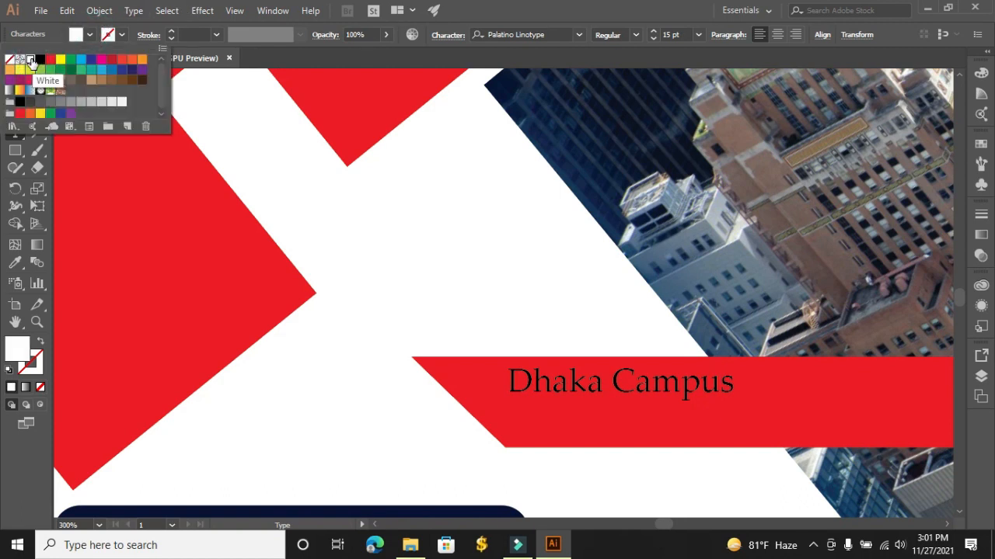
pyautogui.click(302, 205)
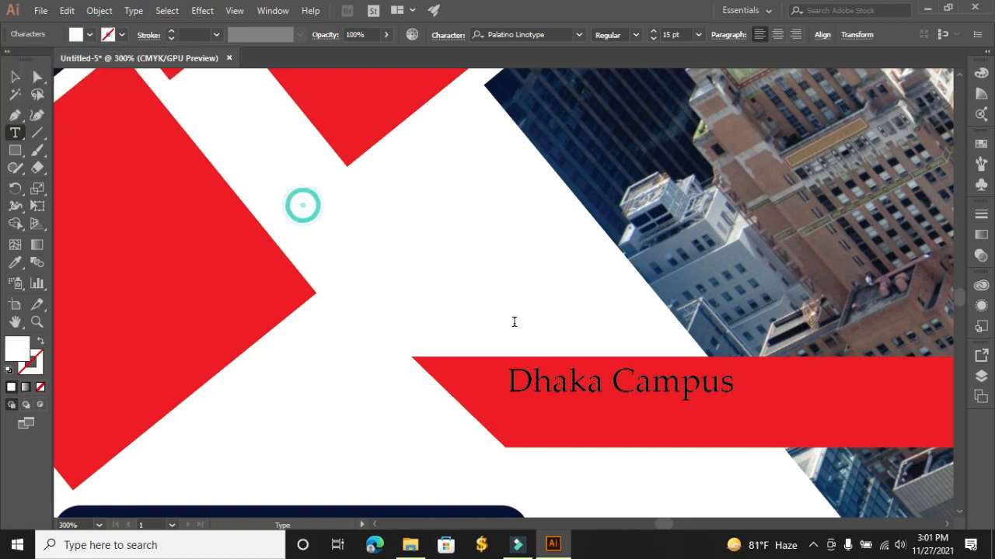
pyautogui.click(14, 76)
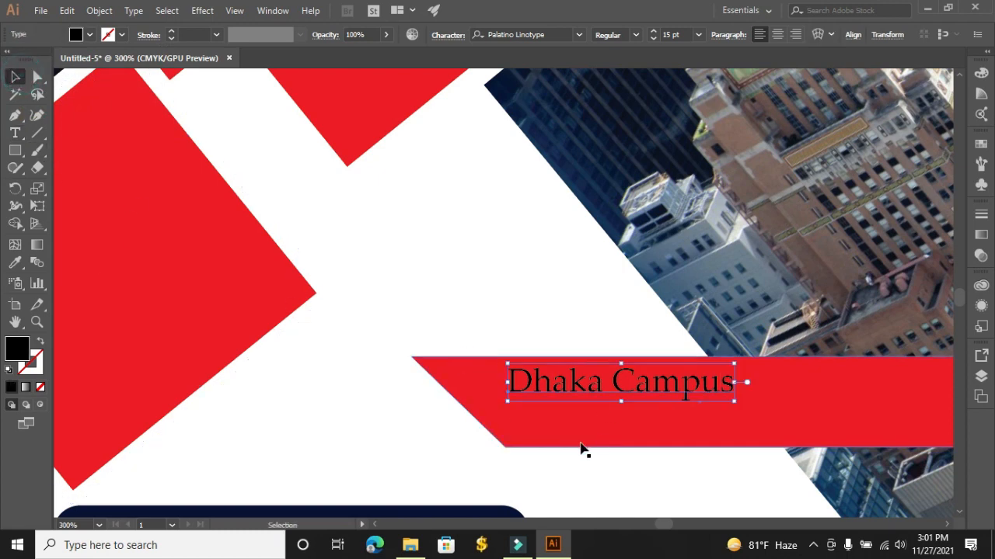
pyautogui.click(90, 34)
pyautogui.click(30, 59)
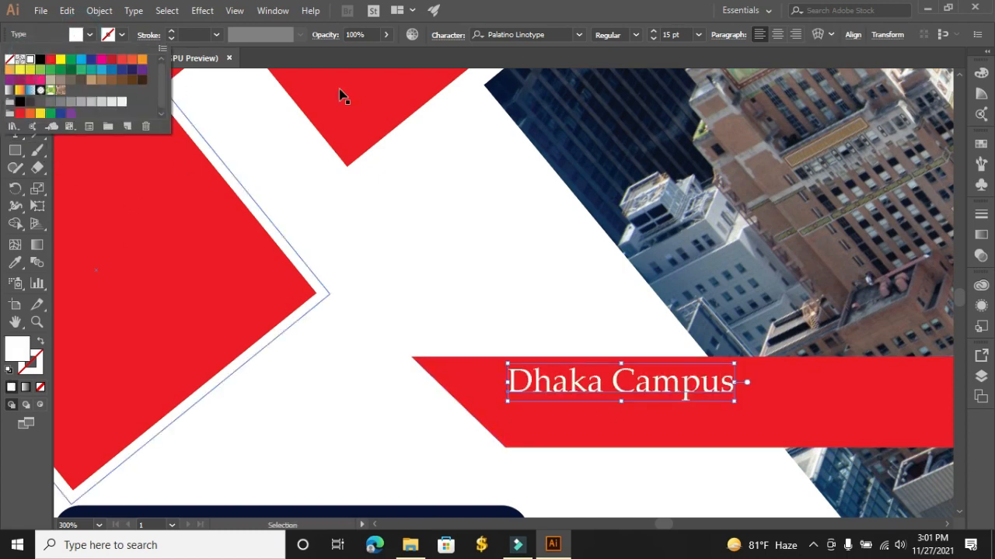
# Set the "Dhaka Campus" text to 22 pt Bold and center it vertically on the red banner
pyautogui.click(655, 29)
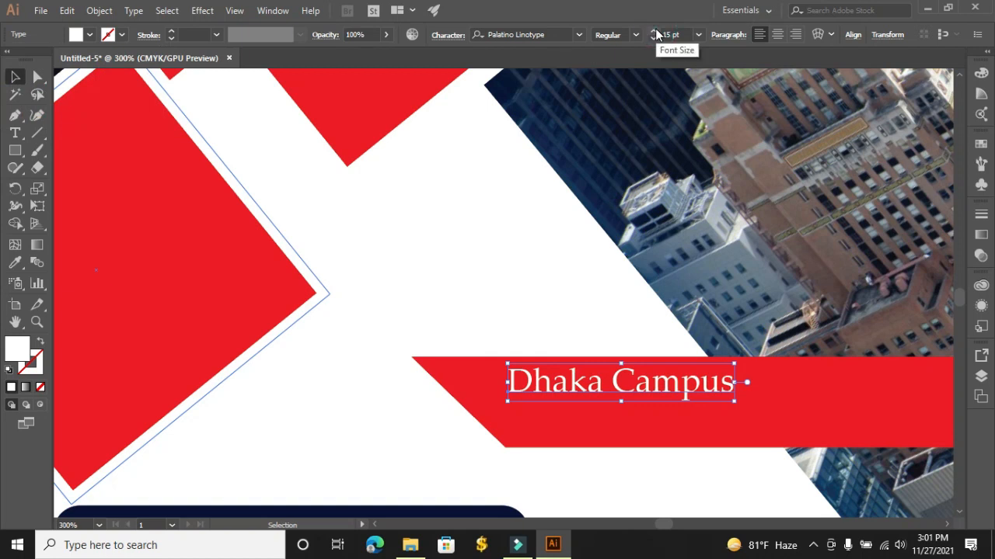
pyautogui.click(653, 32)
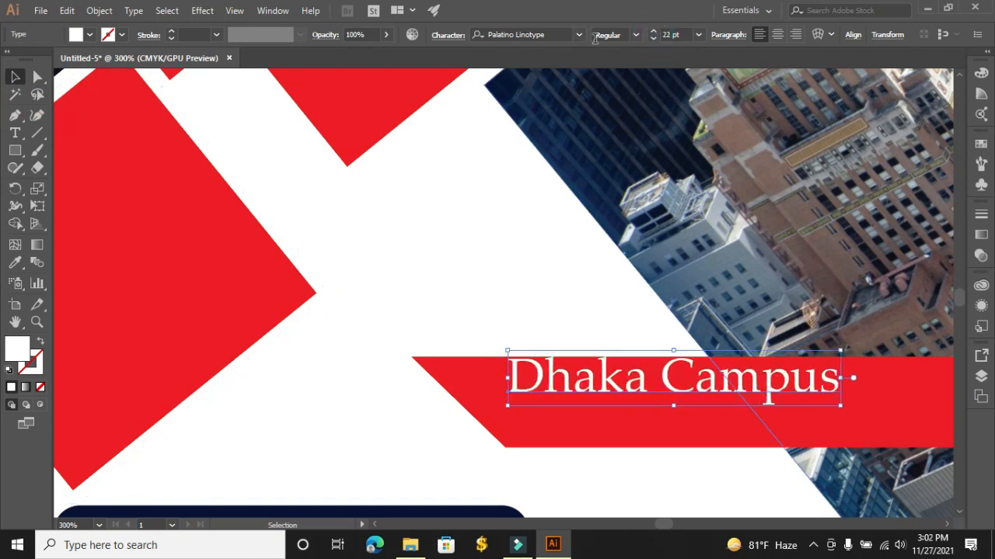
pyautogui.click(635, 34)
pyautogui.click(618, 81)
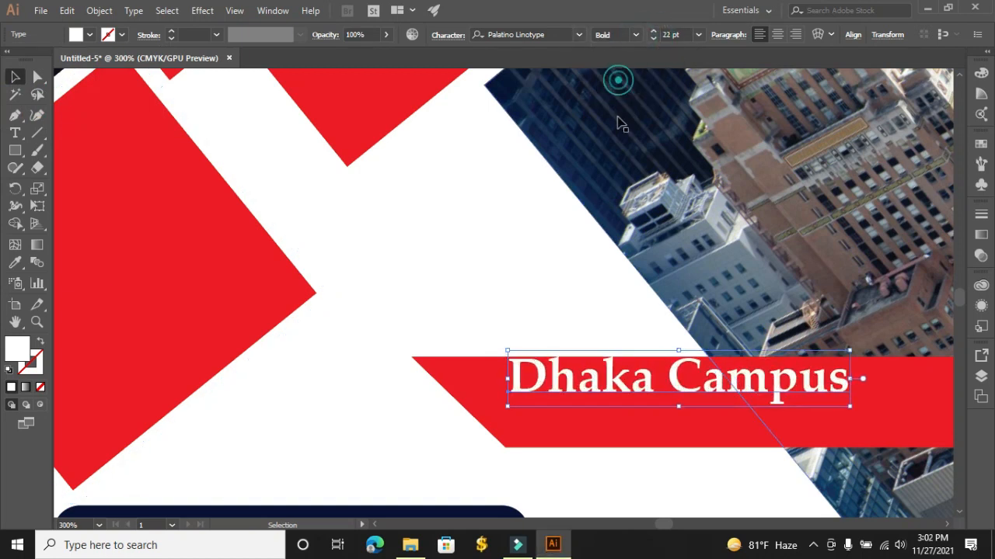
pyautogui.click(583, 177)
pyautogui.moveTo(663, 386); pyautogui.dragTo(689, 410)
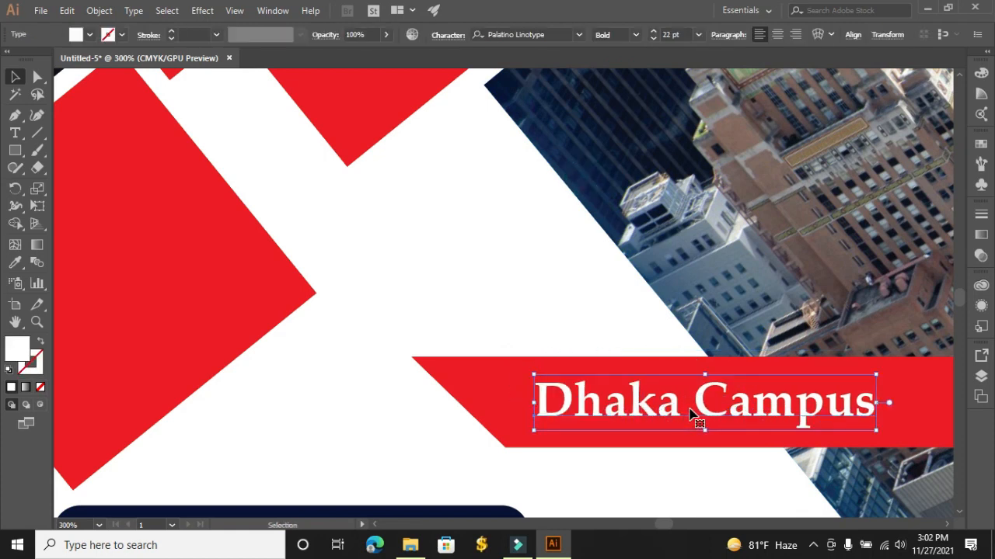
# Insert "-1216," into the banner text so it reads "Dhaka -1216, Campus"
pyautogui.hotkey('ctrl', '-')
pyautogui.hotkey('ctrl', '-')
pyautogui.hotkey('ctrl', '-')
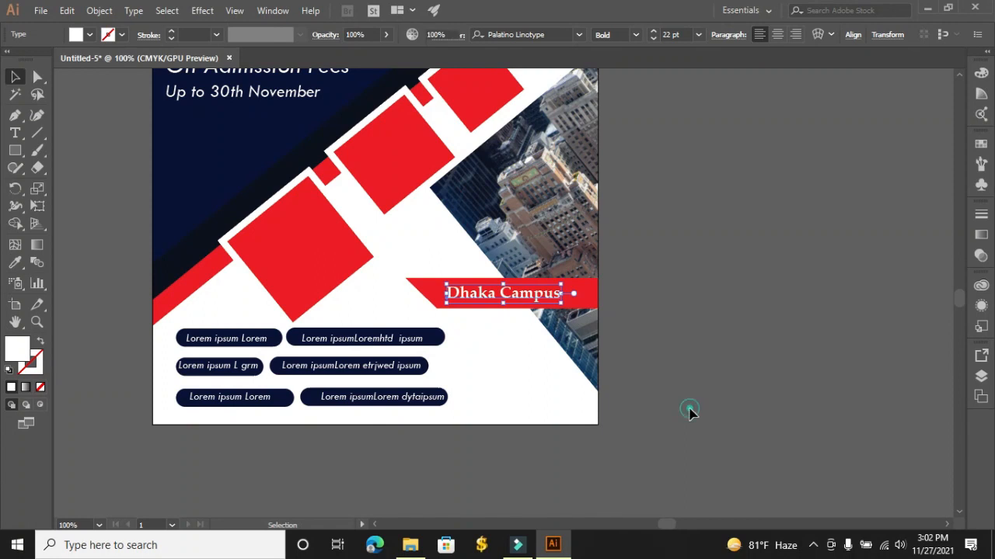
pyautogui.click(690, 410)
pyautogui.doubleClick(501, 299)
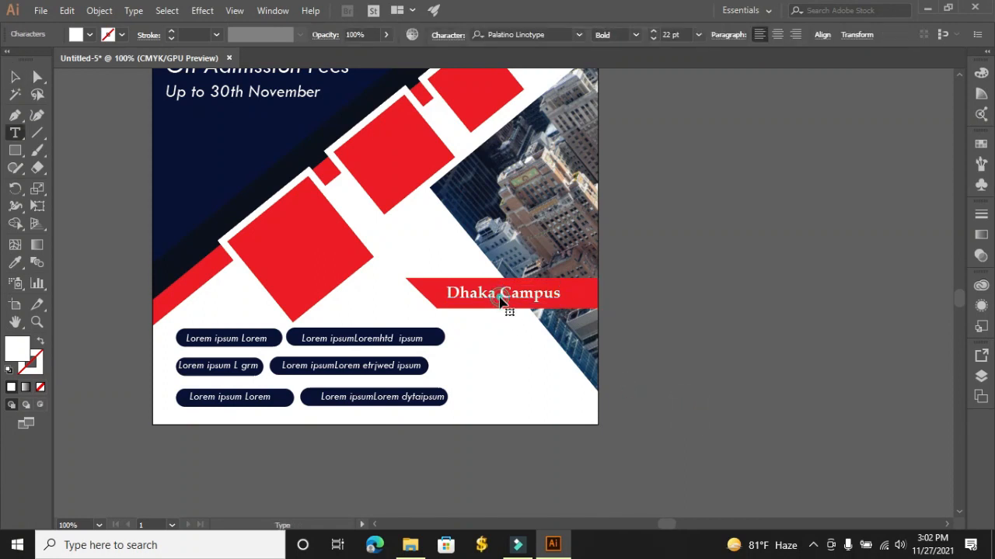
pyautogui.write('-1216')
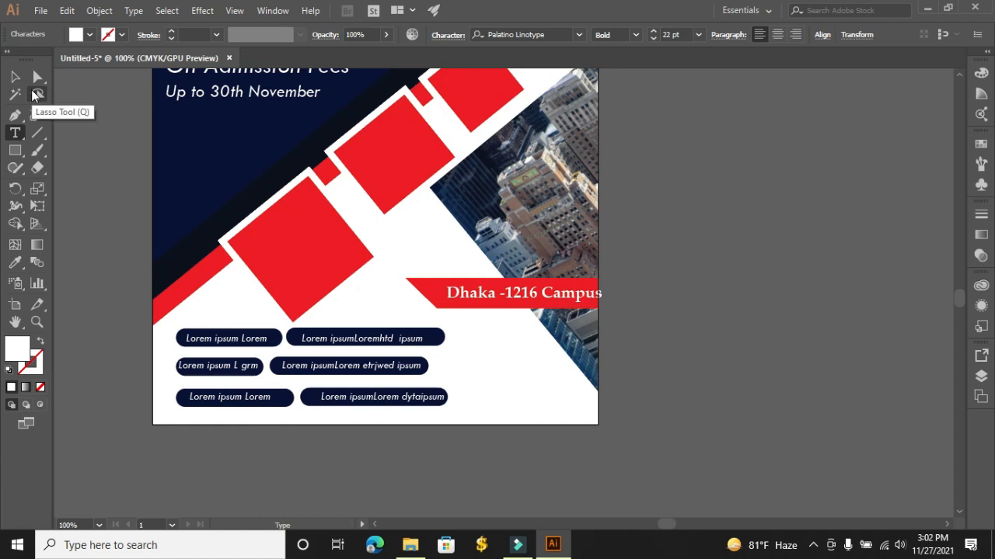
pyautogui.press('BackSpace')
pyautogui.write(',')
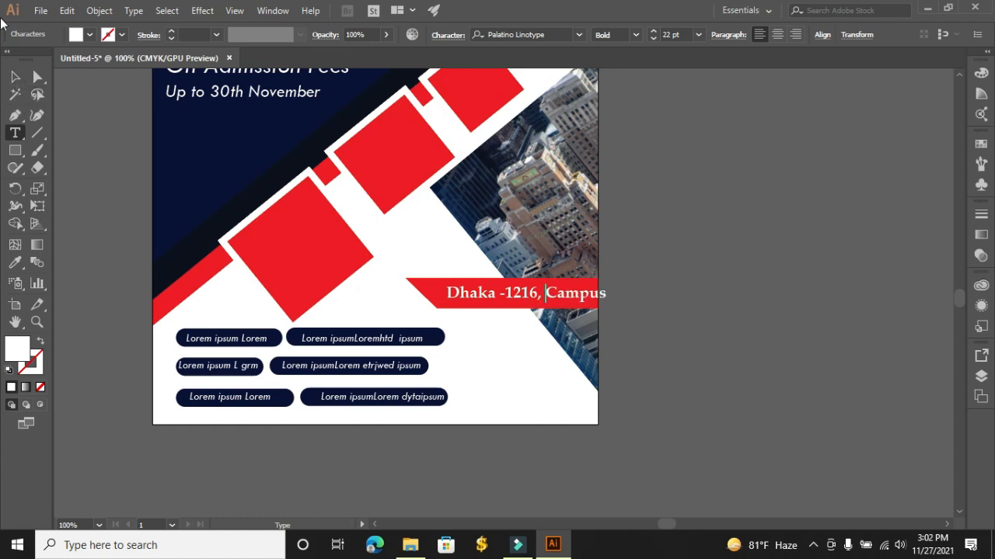
# Shift the banner text slightly left and reduce its font size to 21 pt so it fits inside the red banner
pyautogui.click(15, 77)
pyautogui.moveTo(474, 298); pyautogui.dragTo(460, 299)
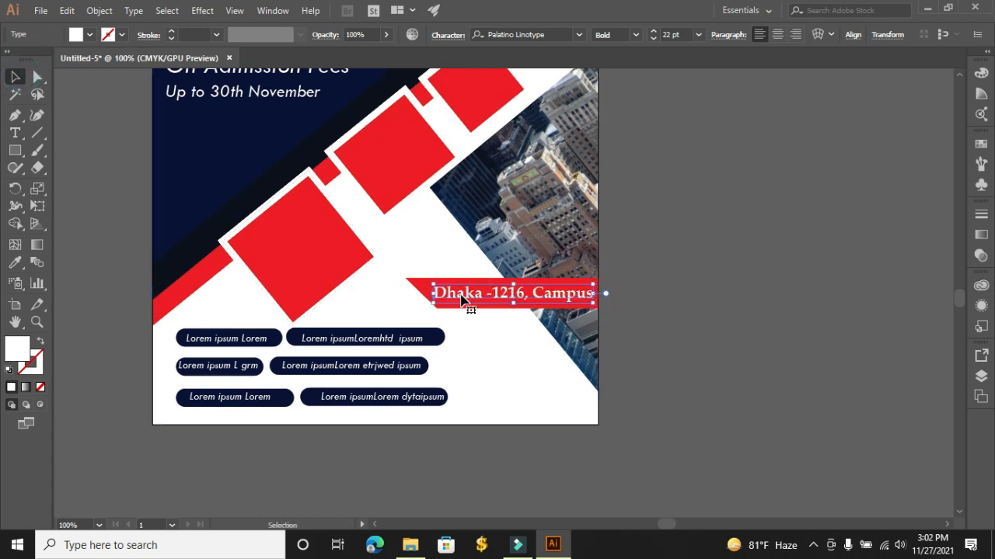
pyautogui.click(650, 38)
pyautogui.click(691, 126)
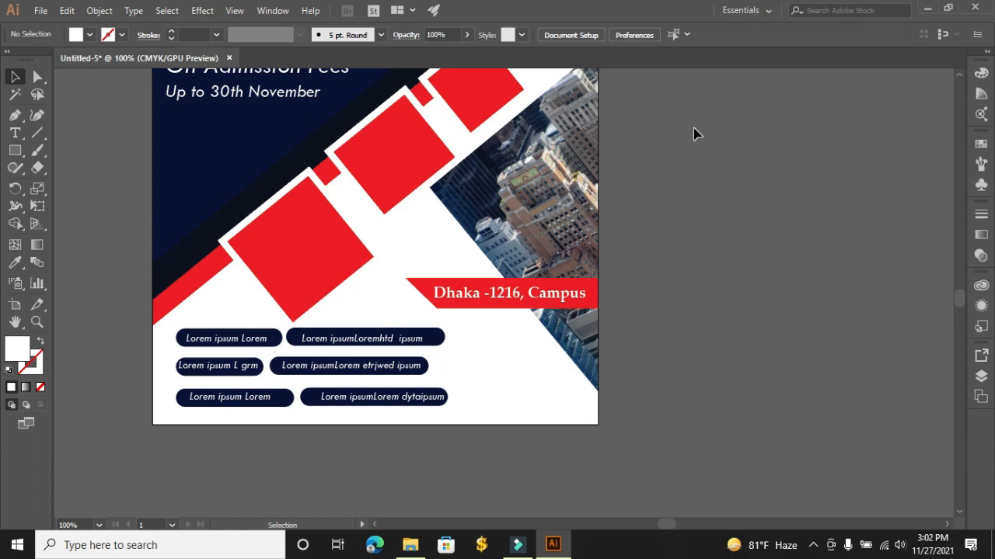
# Enlarge the UITS reference flyer image until its small text is readable, and move it left clear of the artboard
pyautogui.scroll(-1, 702, 142)
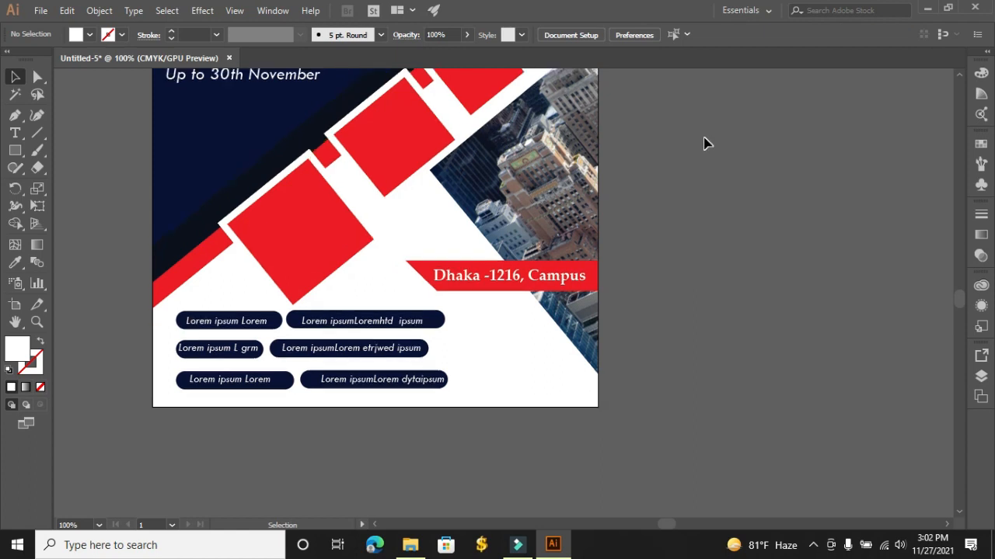
pyautogui.press('a')
pyautogui.hotkey('ctrl', '-')
pyautogui.hotkey('ctrl', '-')
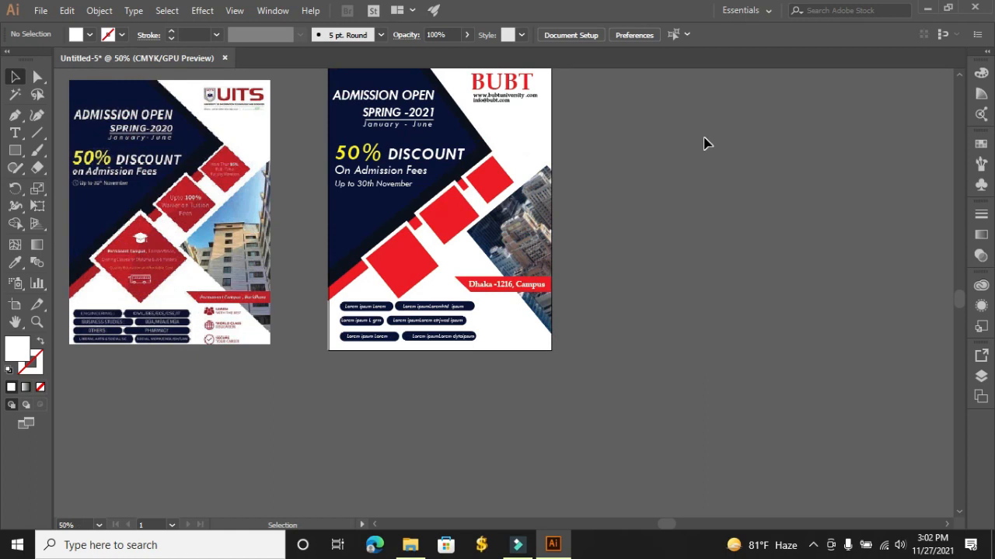
pyautogui.click(202, 273)
pyautogui.moveTo(267, 351); pyautogui.dragTo(346, 432)
pyautogui.moveTo(244, 334); pyautogui.dragTo(212, 335)
pyautogui.moveTo(296, 429); pyautogui.dragTo(380, 500)
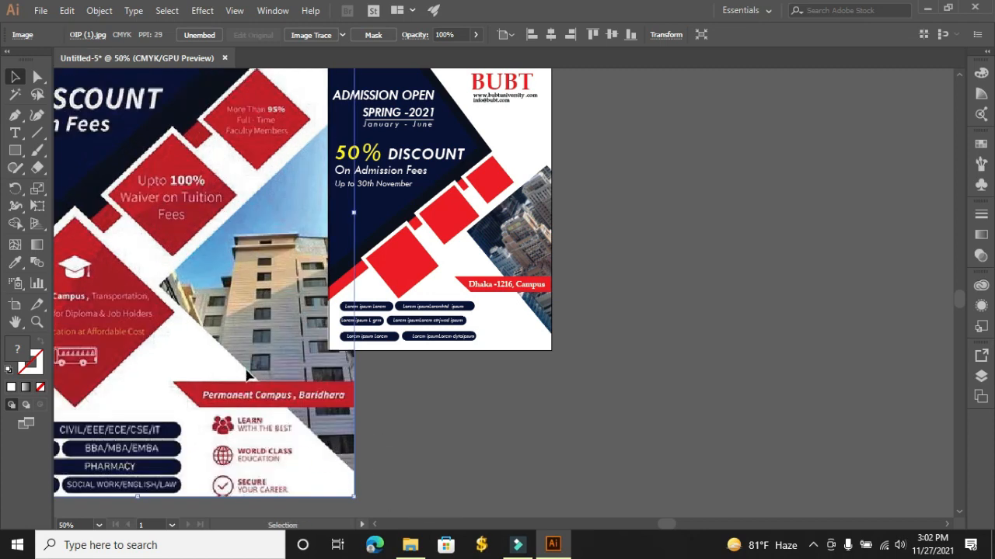
pyautogui.moveTo(247, 370); pyautogui.dragTo(186, 380)
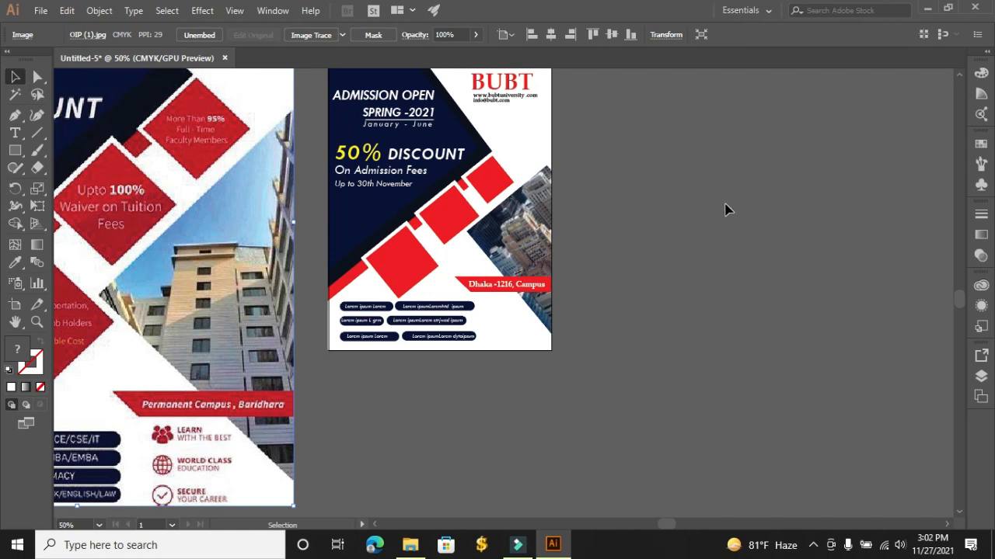
# Add a three-line text reading "More Than 95%", "Full-Time", "Faculty Member" on the empty canvas beside the artboard
pyautogui.click(15, 133)
pyautogui.click(660, 193)
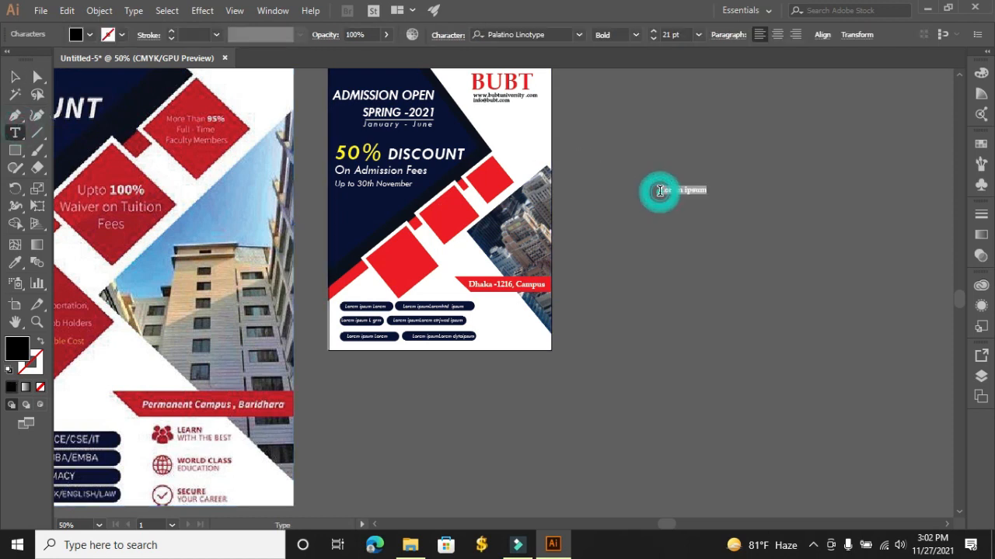
pyautogui.write('Mor')
pyautogui.write('e Th')
pyautogui.write('Fa')
pyautogui.write('culty')
pyautogui.write(' Member')
pyautogui.click(15, 76)
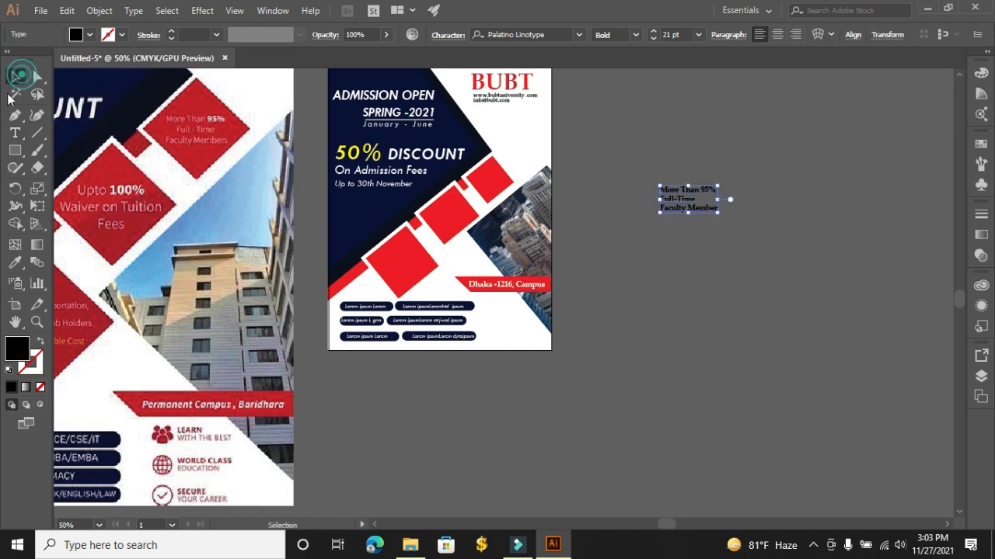
# Add a three-line text reading "Upto 100%", "Waiver on Tuition", "Fees" below the faculty text beside the artboard
pyautogui.click(14, 134)
pyautogui.click(672, 276)
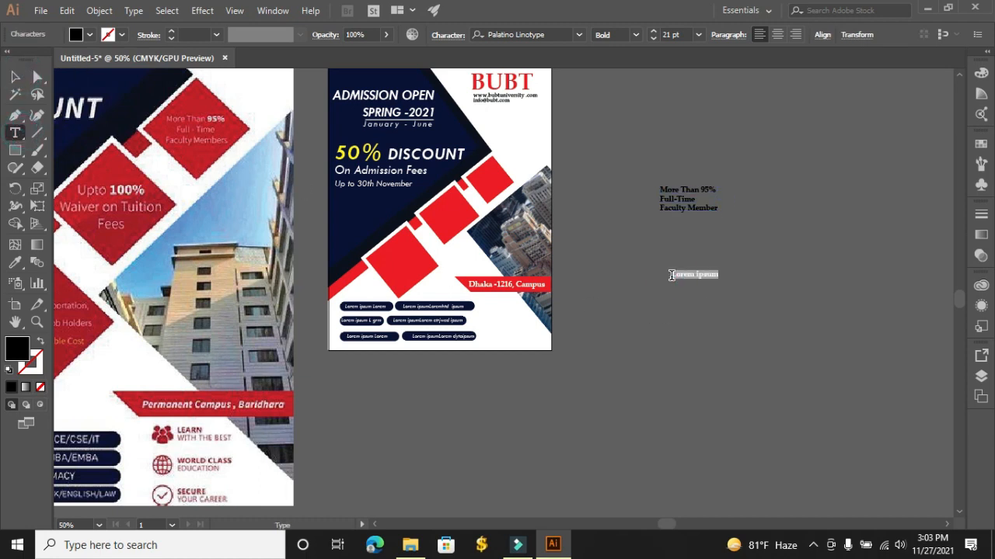
pyautogui.write('Upto 100')
pyautogui.press('Return')
pyautogui.write('W')
pyautogui.write('aiver on')
pyautogui.write(' Tui')
pyautogui.write('tion ')
pyautogui.write('Fees')
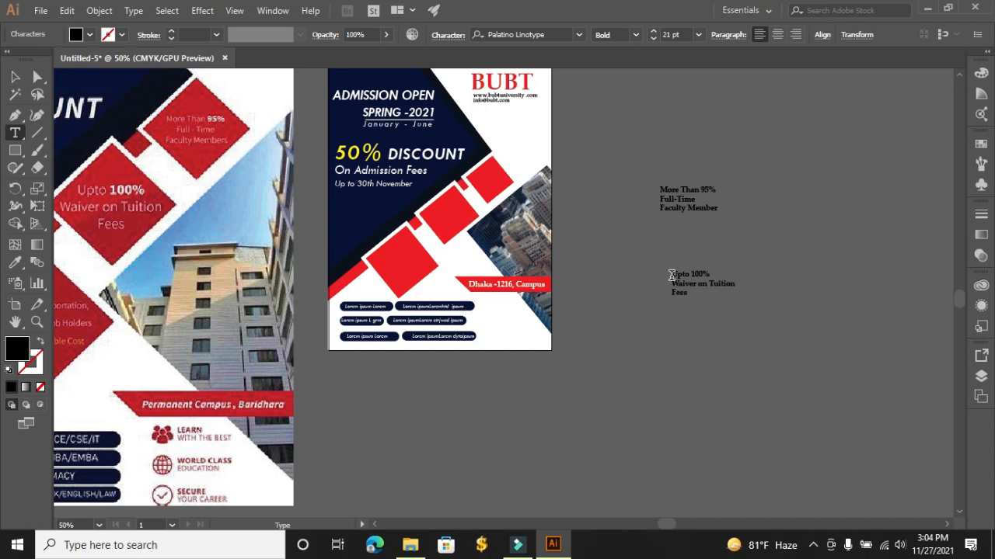
pyautogui.click(14, 76)
# Add a 50 pt text reading "Permanent Campus, Bangladesh" below the tuition waiver text beside the artboard
pyautogui.moveTo(659, 528); pyautogui.dragTo(648, 526)
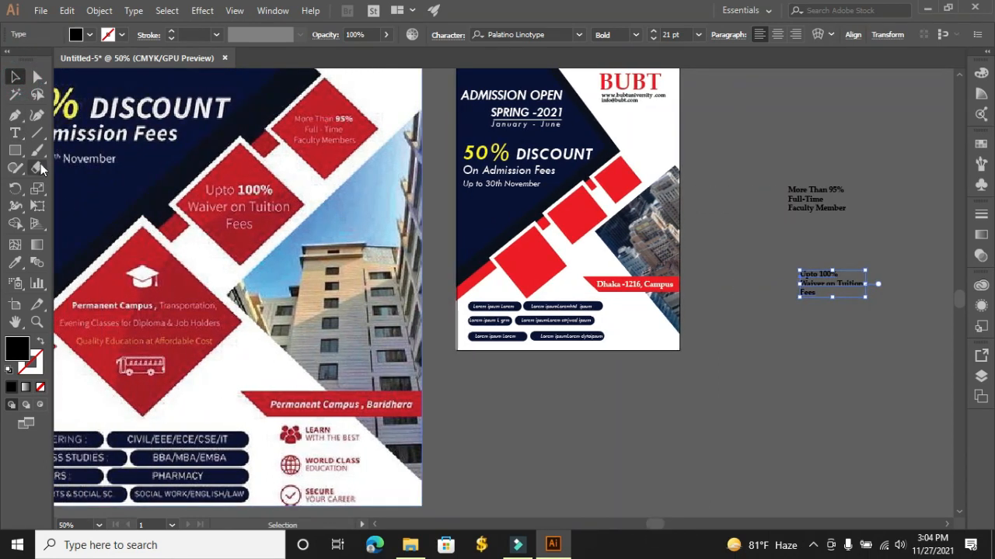
pyautogui.click(15, 133)
pyautogui.click(731, 353)
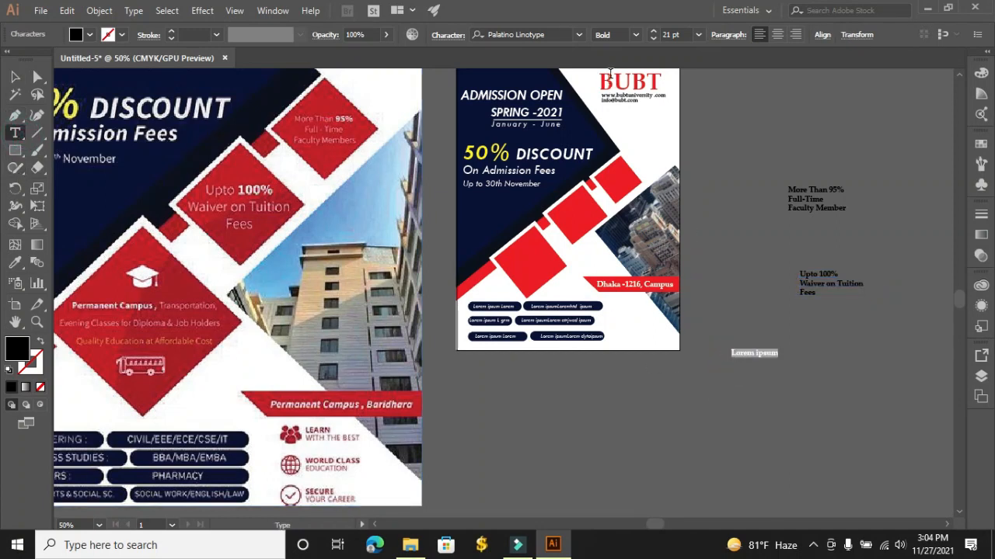
pyautogui.click(651, 32)
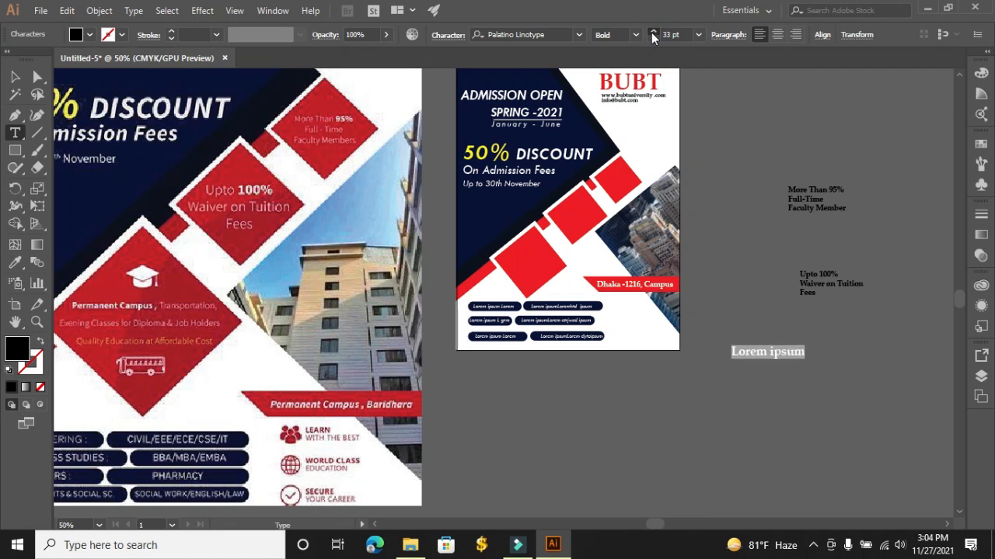
pyautogui.click(651, 32)
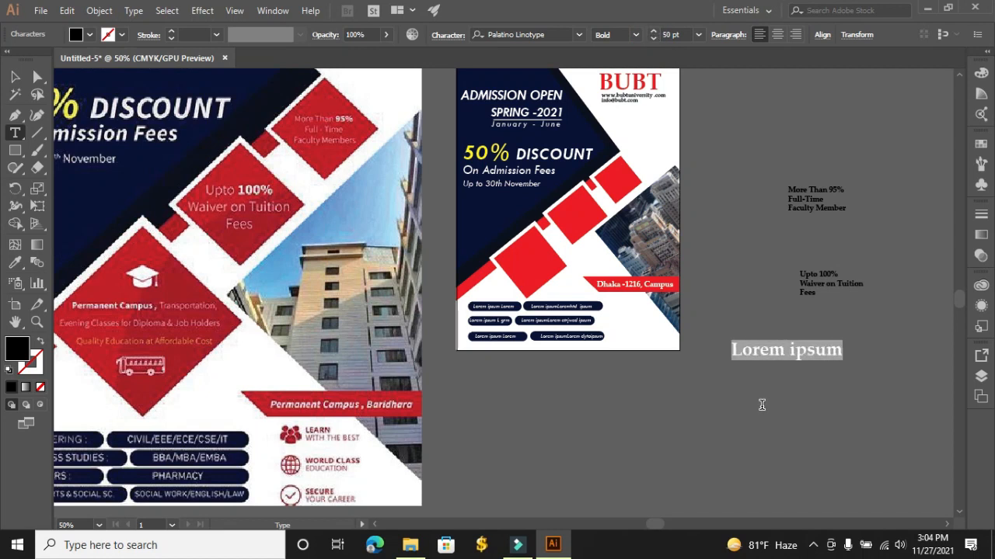
pyautogui.write('Permanent')
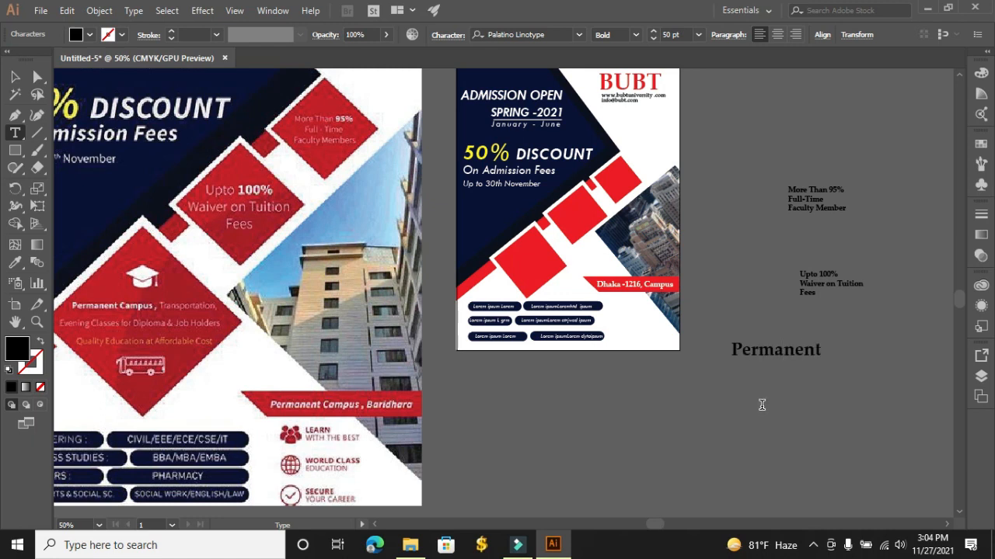
pyautogui.write(' Campus, Ban')
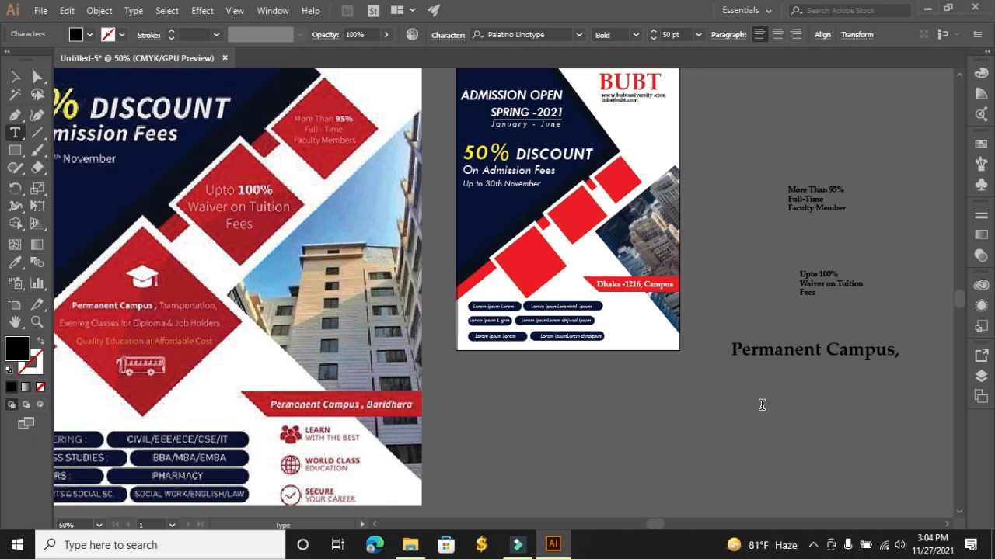
pyautogui.write('gl')
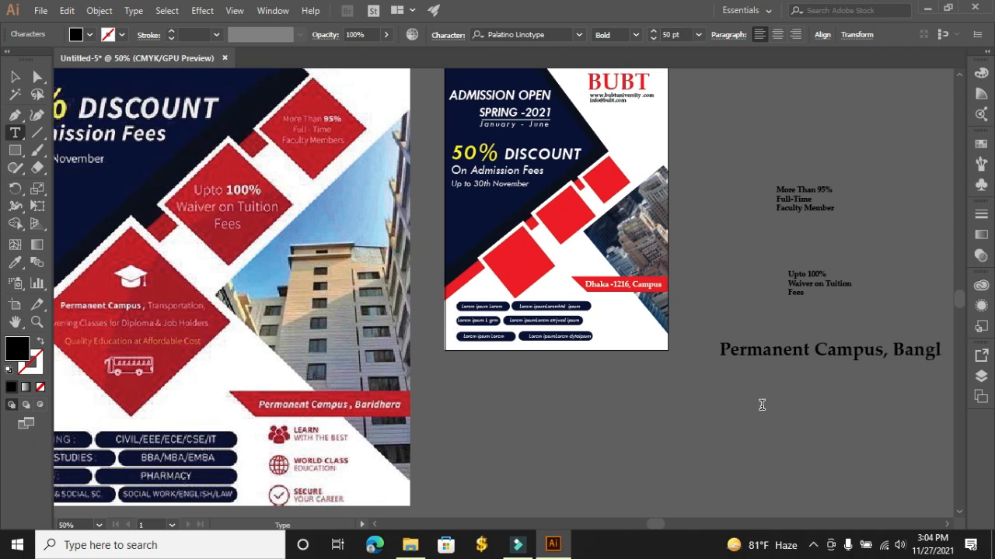
pyautogui.write('adesh')
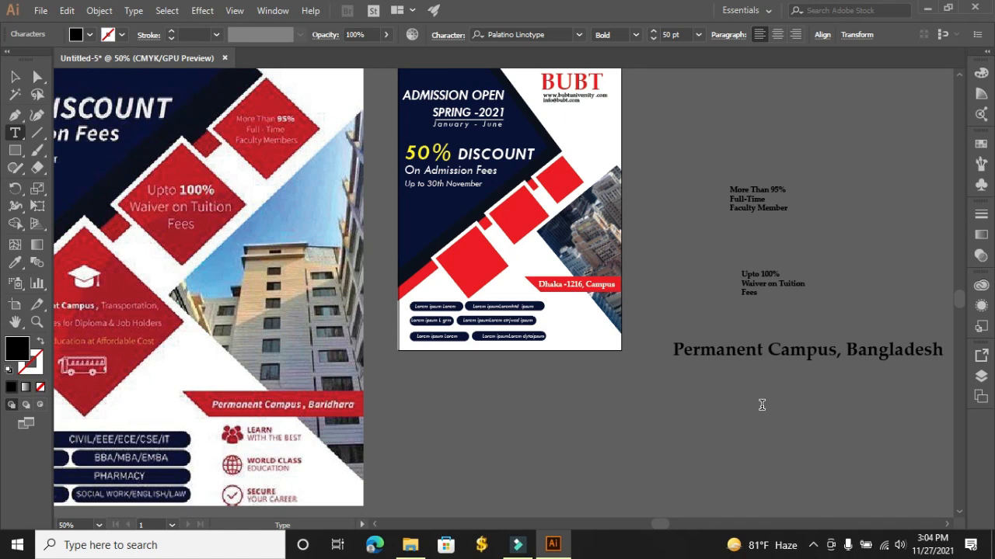
# Add a second line reading "Evening Class For Depoma & job Holders" to the permanent campus text
pyautogui.click(660, 520)
pyautogui.moveTo(661, 522); pyautogui.dragTo(655, 522)
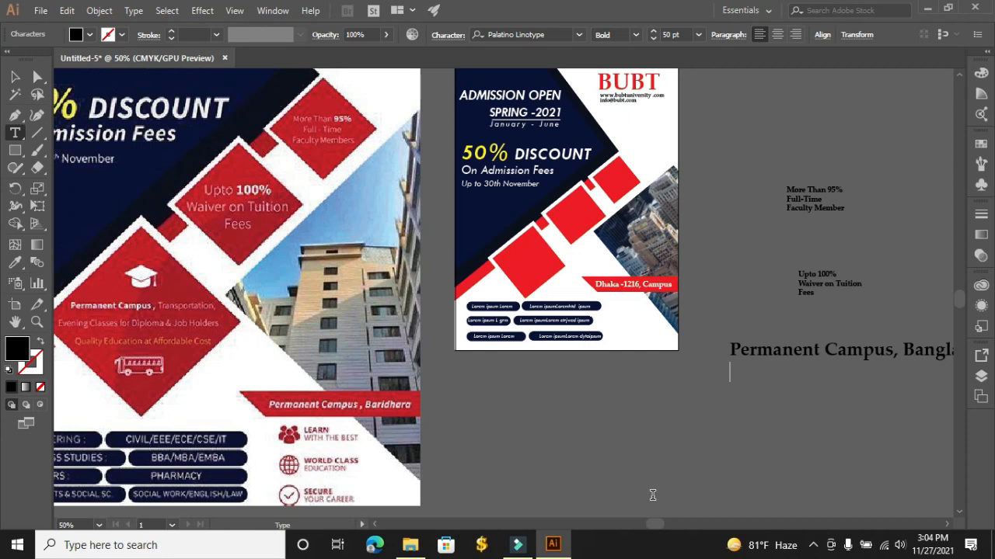
pyautogui.write('Evenu')
pyautogui.press('BackSpace')
pyautogui.write('ing Class')
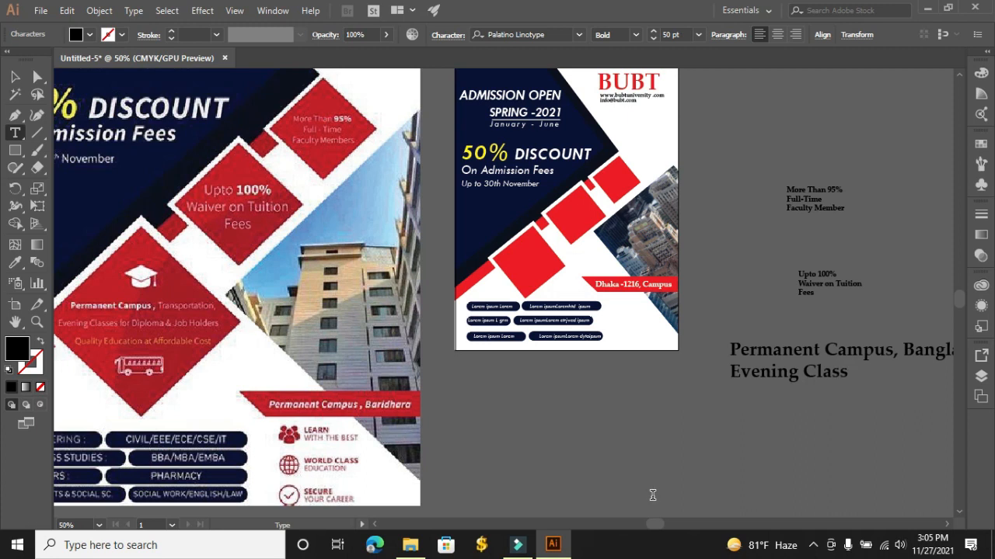
pyautogui.write('For Dep')
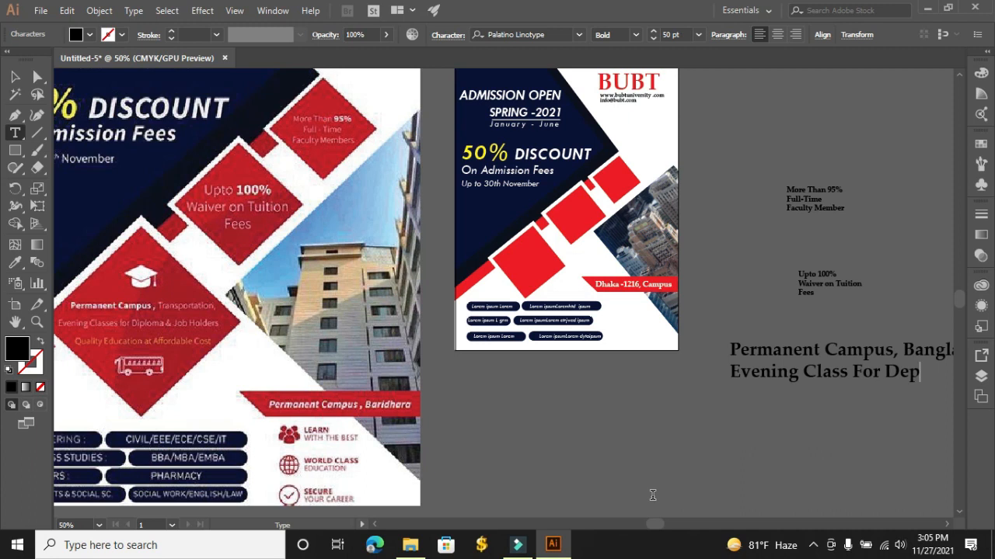
pyautogui.write('oma ')
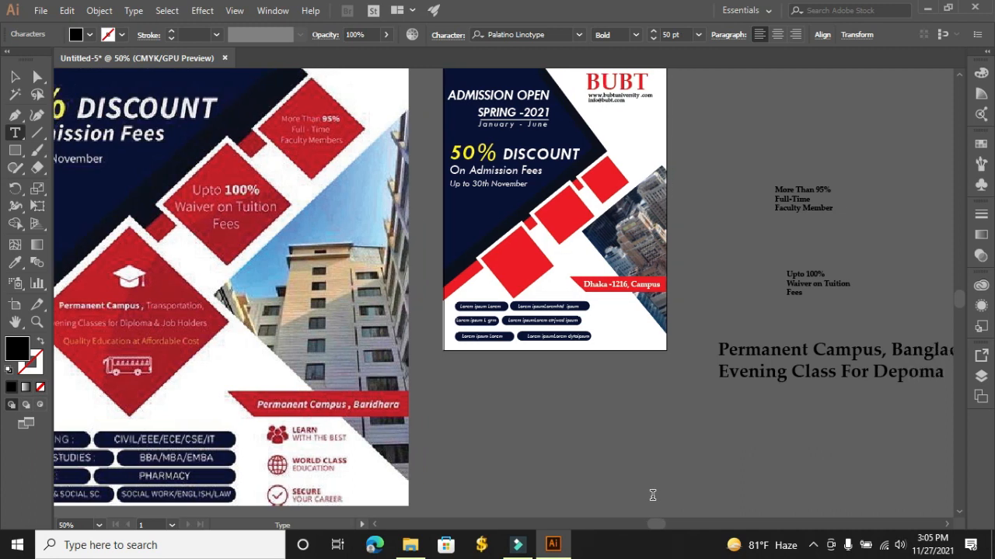
pyautogui.write('&')
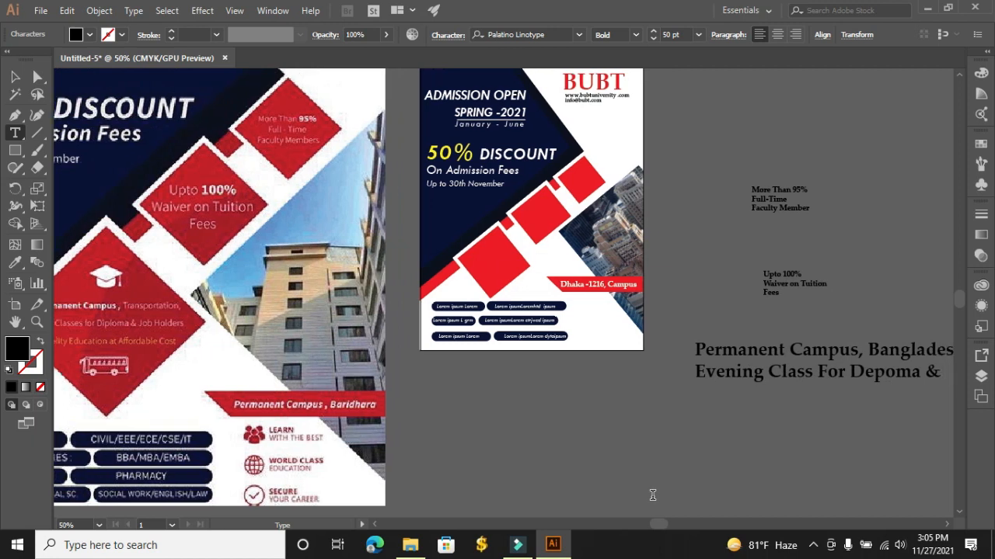
pyautogui.write(' jon')
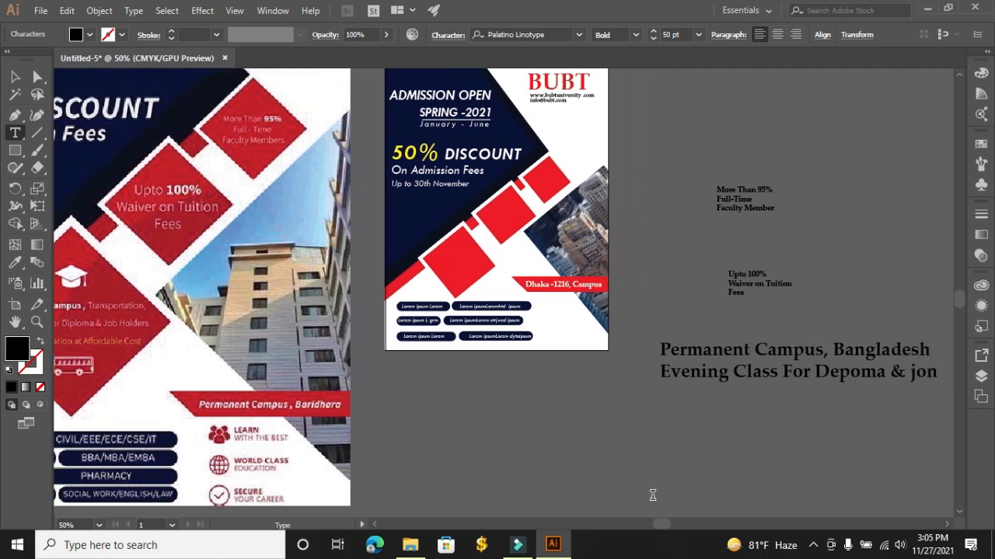
pyautogui.press('BackSpace')
pyautogui.write('b Hol')
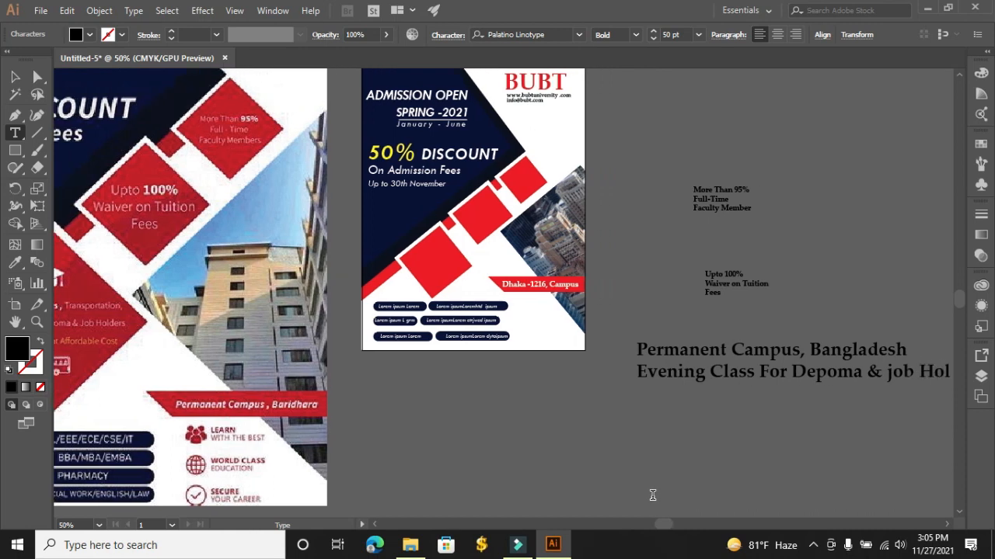
pyautogui.write('ders')
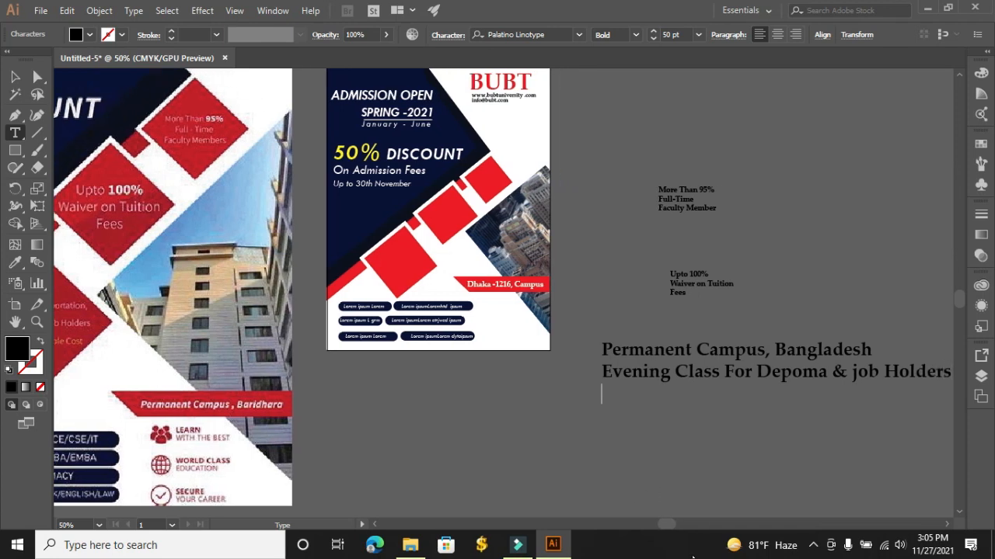
# Add a third line reading "quality Education at Affordable Cost" to the permanent campus text
pyautogui.moveTo(666, 525); pyautogui.dragTo(658, 529)
pyautogui.press('Return')
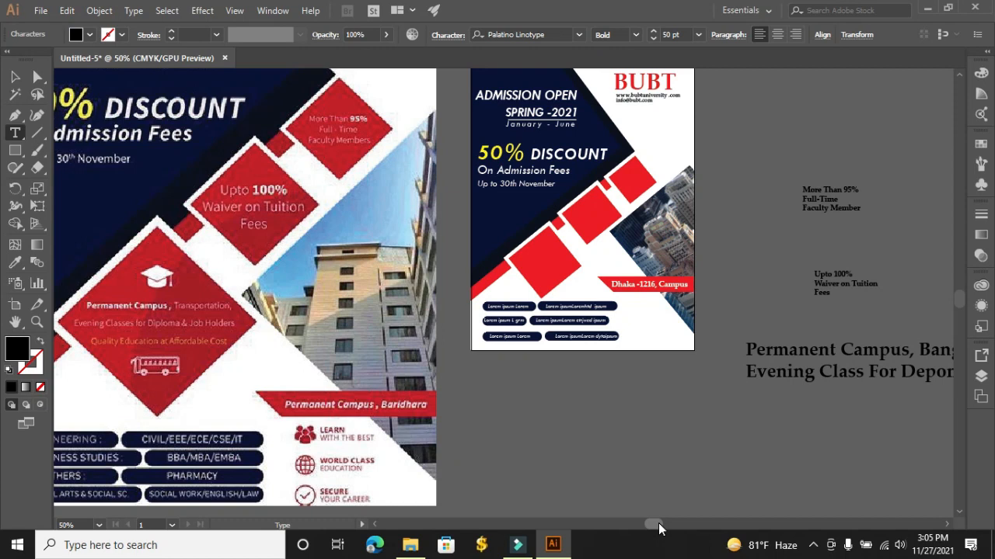
pyautogui.write('quality Edu')
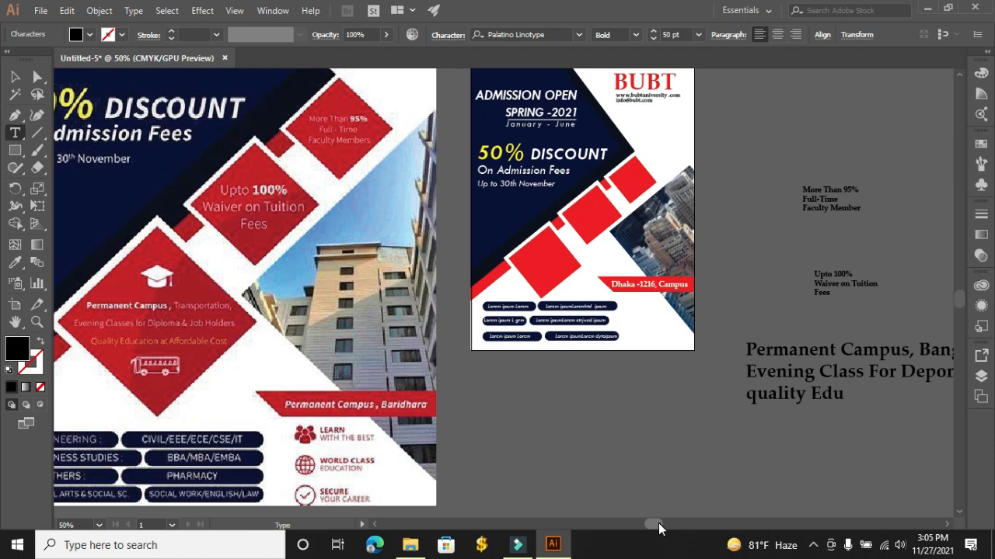
pyautogui.write('cation at')
pyautogui.write('Aff')
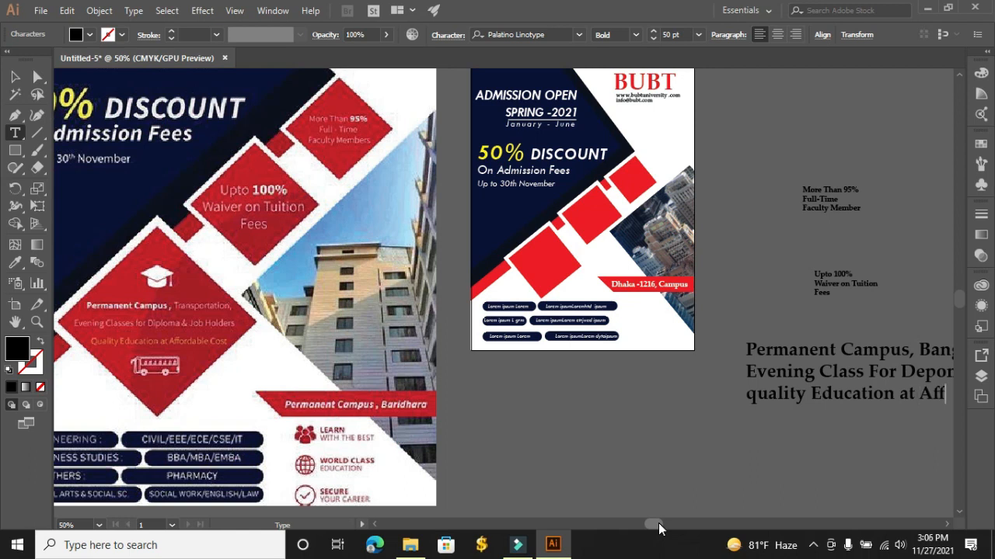
pyautogui.write('ordab')
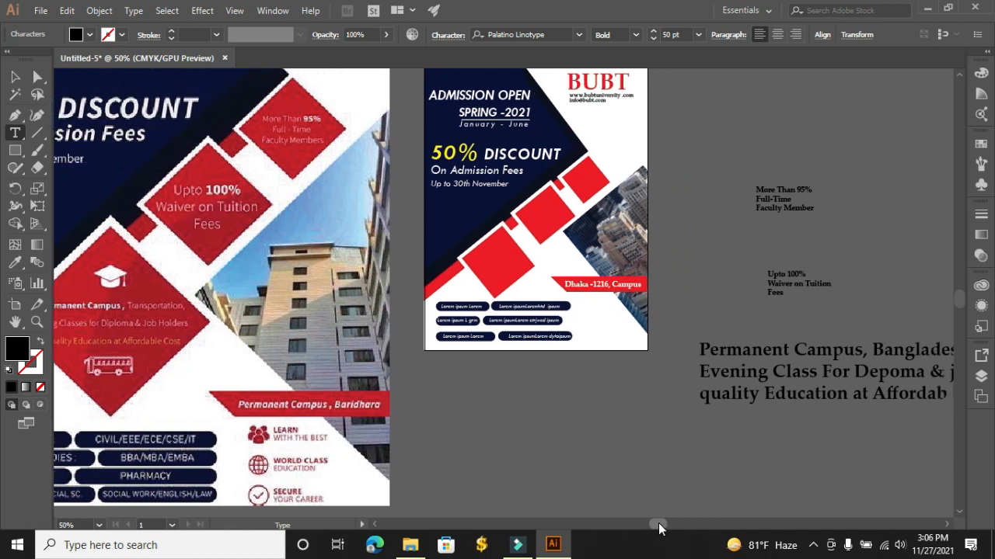
pyautogui.write('le cos')
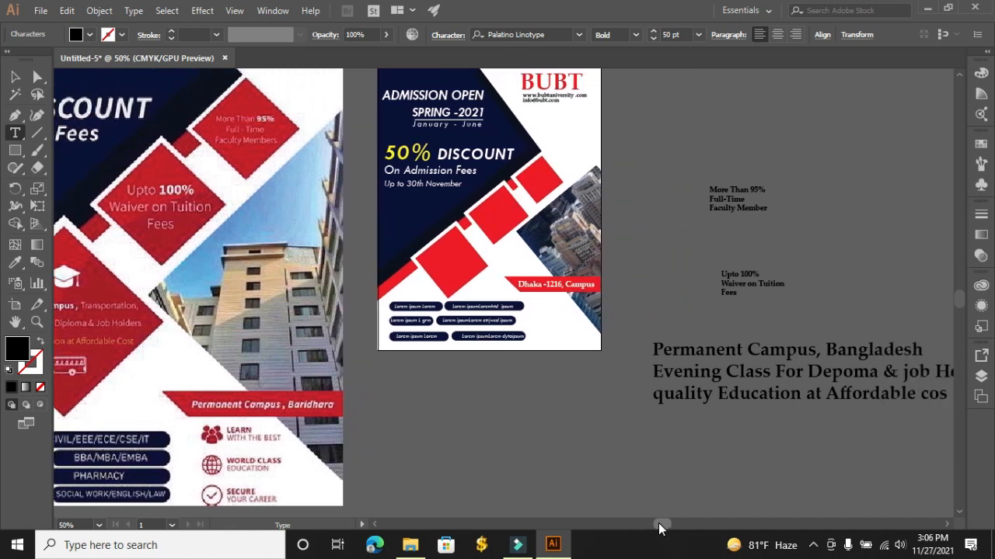
pyautogui.press('BackSpace')
pyautogui.press('BackSpace')
pyautogui.press('BackSpace')
pyautogui.write('S')
pyautogui.press('BackSpace')
pyautogui.write('Cost')
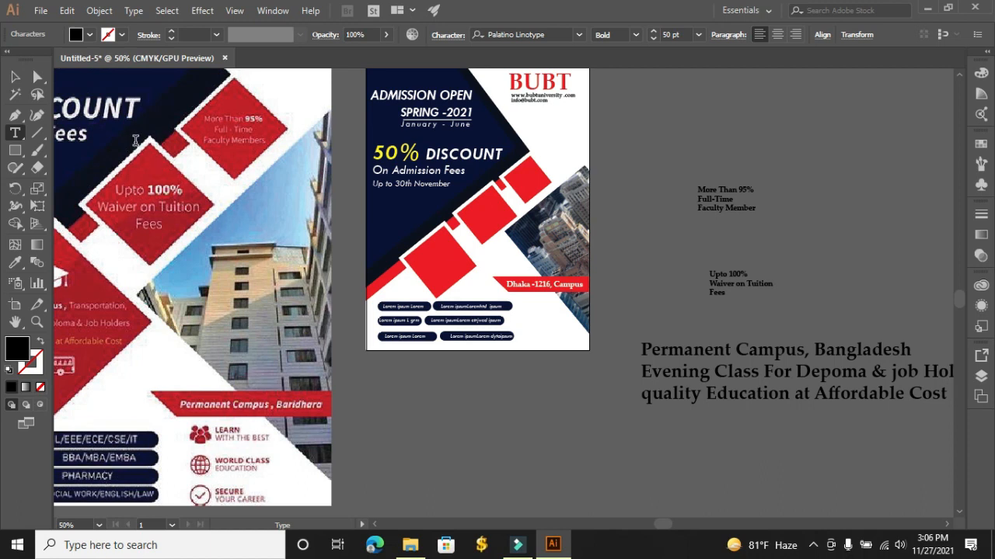
pyautogui.click(17, 78)
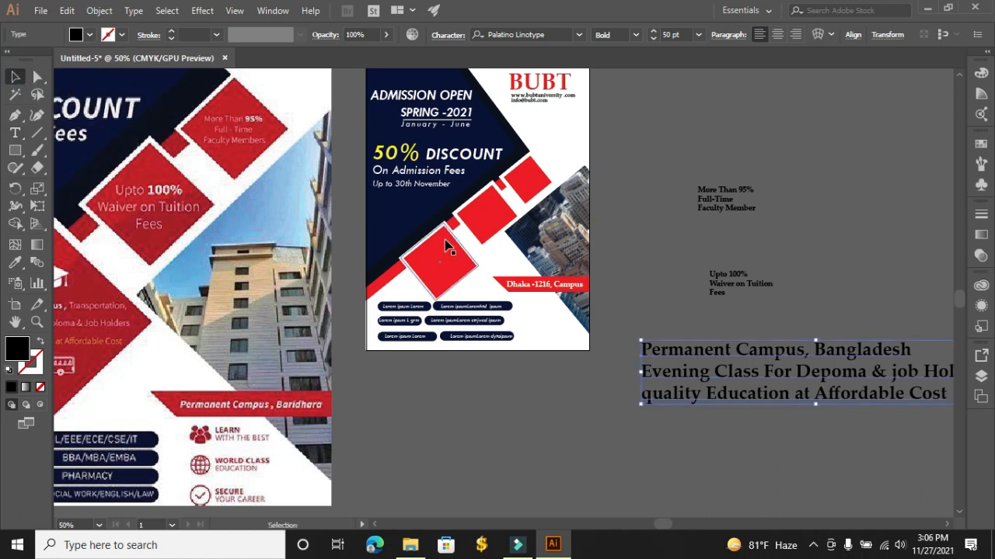
# Indent the "Full-Time" line with spaces so it sits centred within the faculty text
pyautogui.press('a')
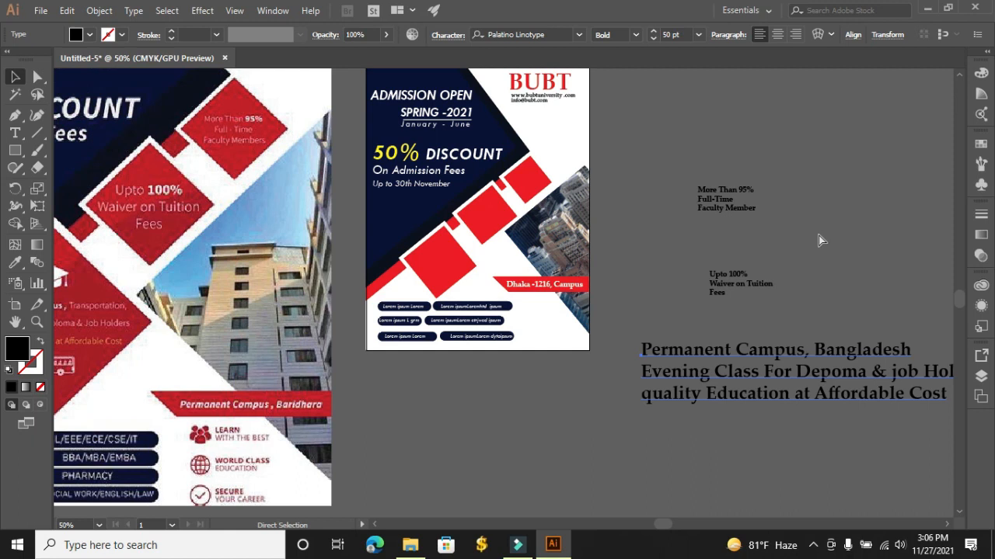
pyautogui.hotkey('ctrl', '1')
pyautogui.press('v')
pyautogui.moveTo(693, 524); pyautogui.dragTo(673, 524)
pyautogui.scroll(5, 621, 421)
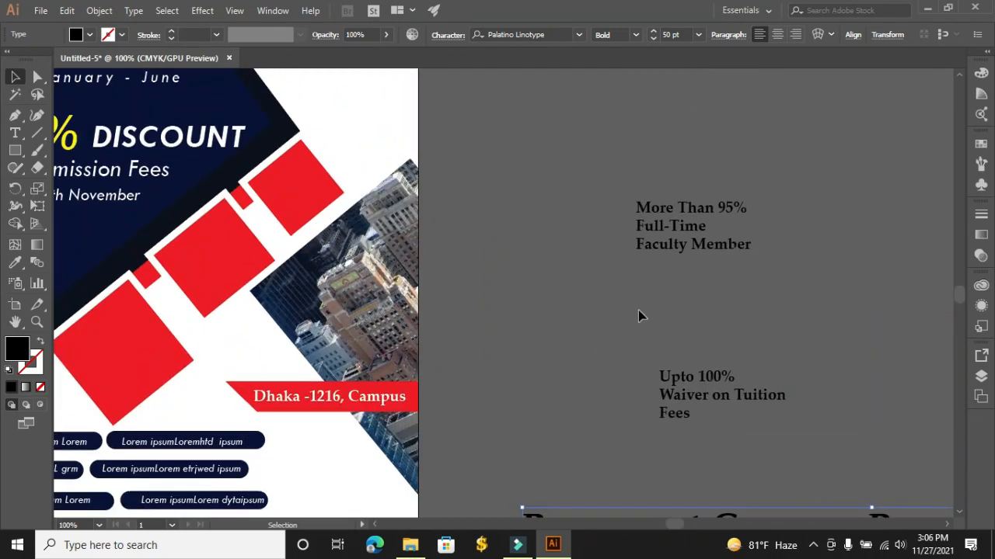
pyautogui.click(701, 251)
pyautogui.doubleClick(659, 226)
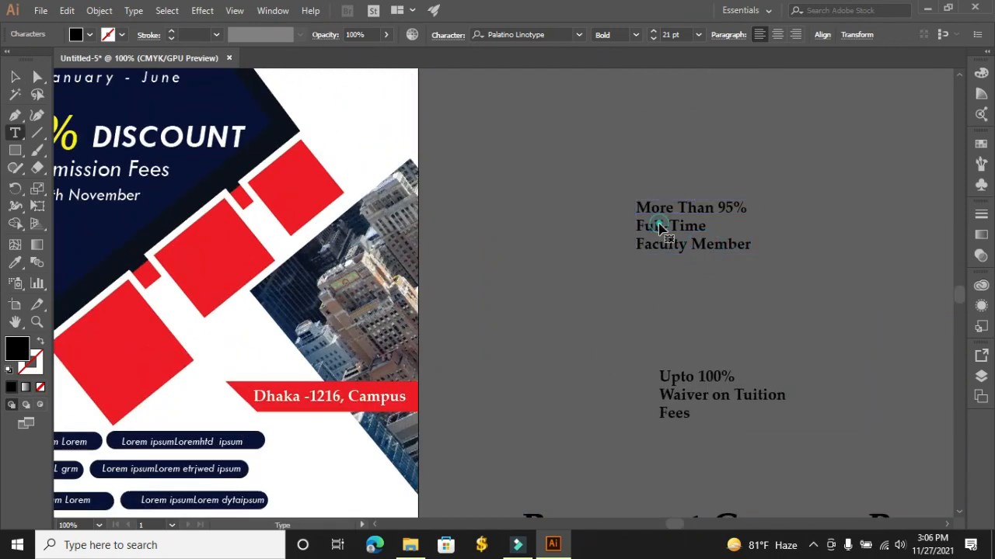
pyautogui.click(640, 225)
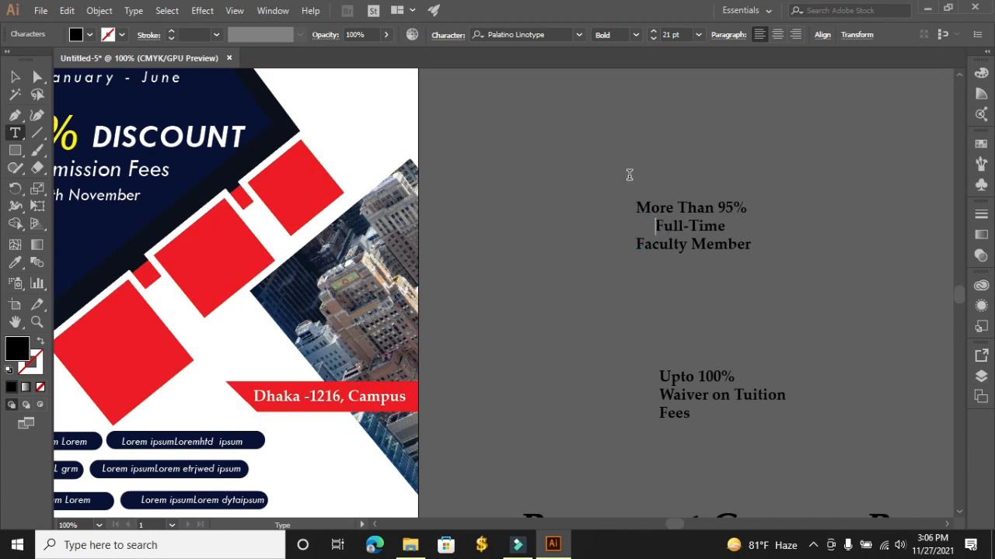
# Fill all three lines of the faculty text with white
pyautogui.moveTo(715, 208); pyautogui.dragTo(759, 212)
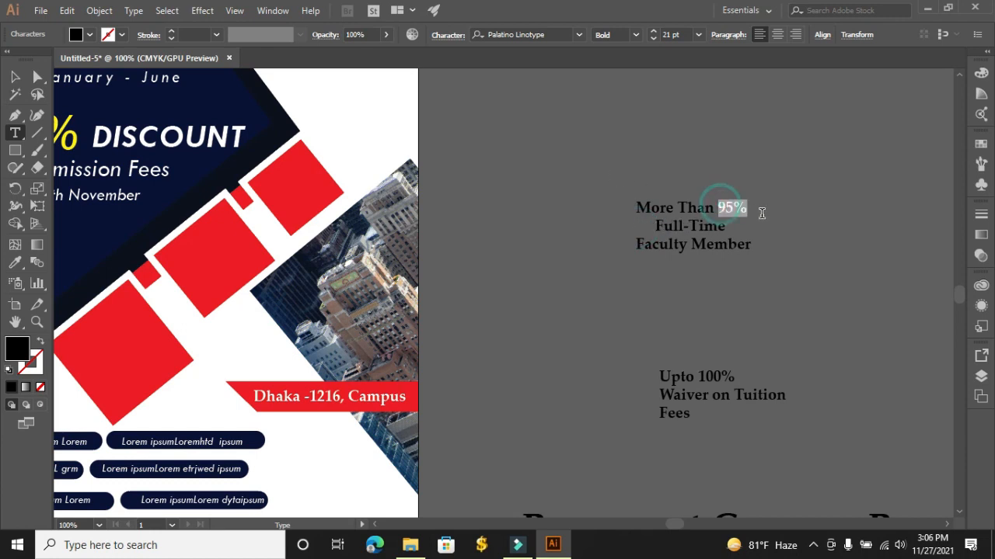
pyautogui.click(556, 212)
pyautogui.moveTo(555, 204); pyautogui.dragTo(734, 278)
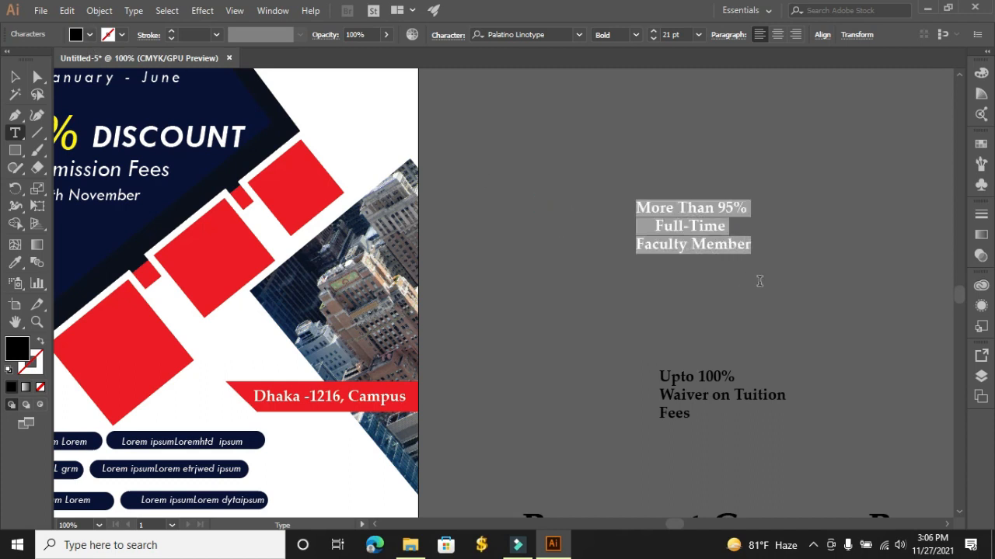
pyautogui.click(89, 34)
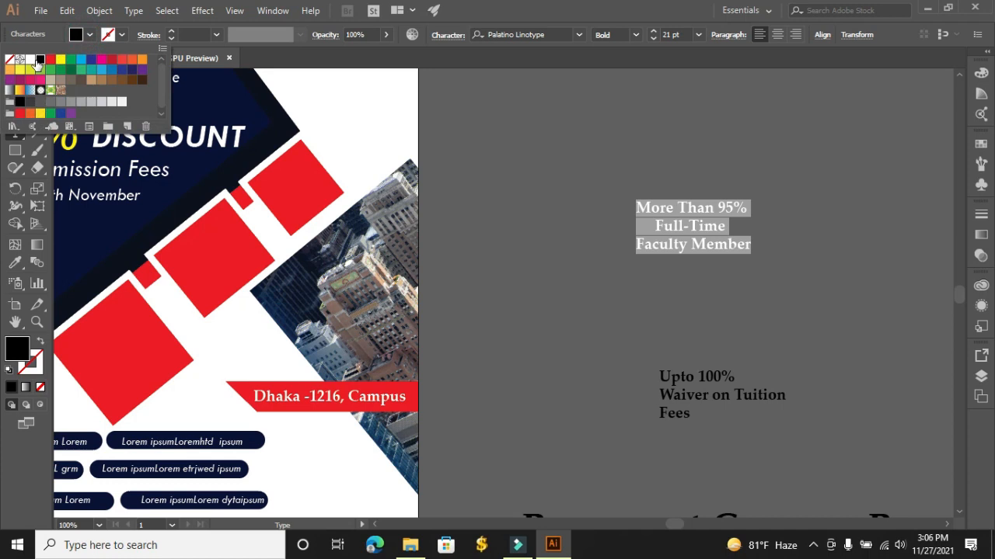
pyautogui.click(30, 59)
pyautogui.click(454, 174)
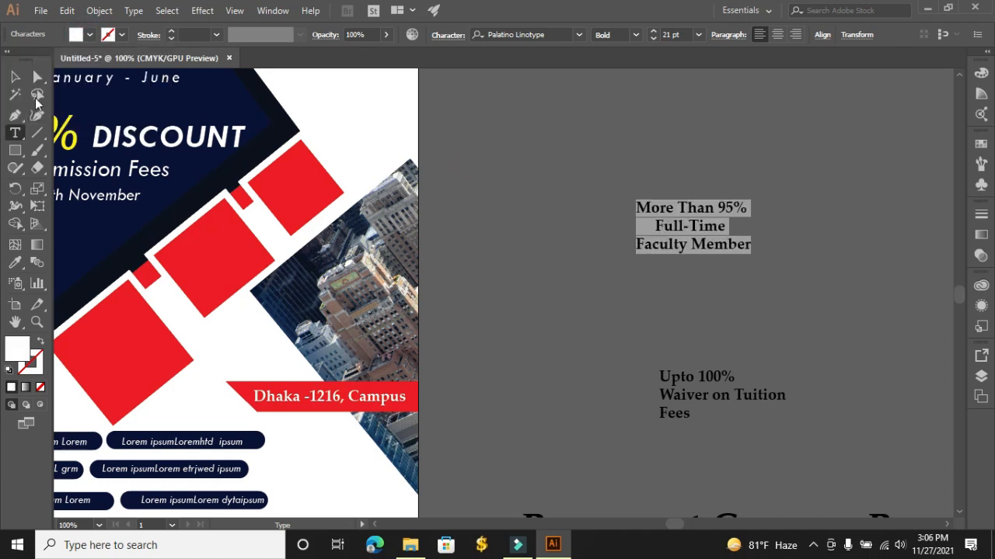
# Move the faculty text onto the uppermost red square and reduce its font size to 12 pt
pyautogui.click(15, 76)
pyautogui.click(466, 197)
pyautogui.moveTo(690, 252); pyautogui.dragTo(301, 206)
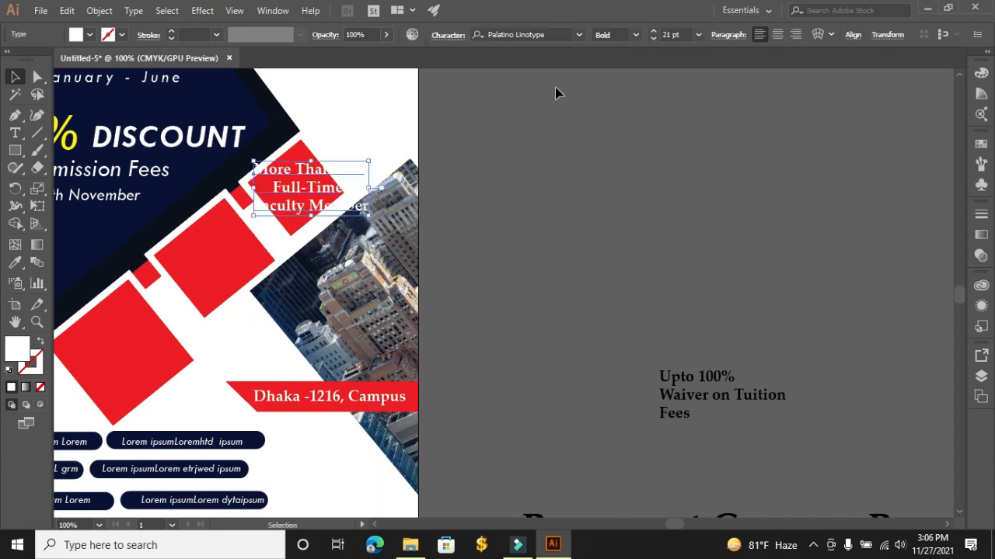
pyautogui.click(653, 39)
pyautogui.click(652, 39)
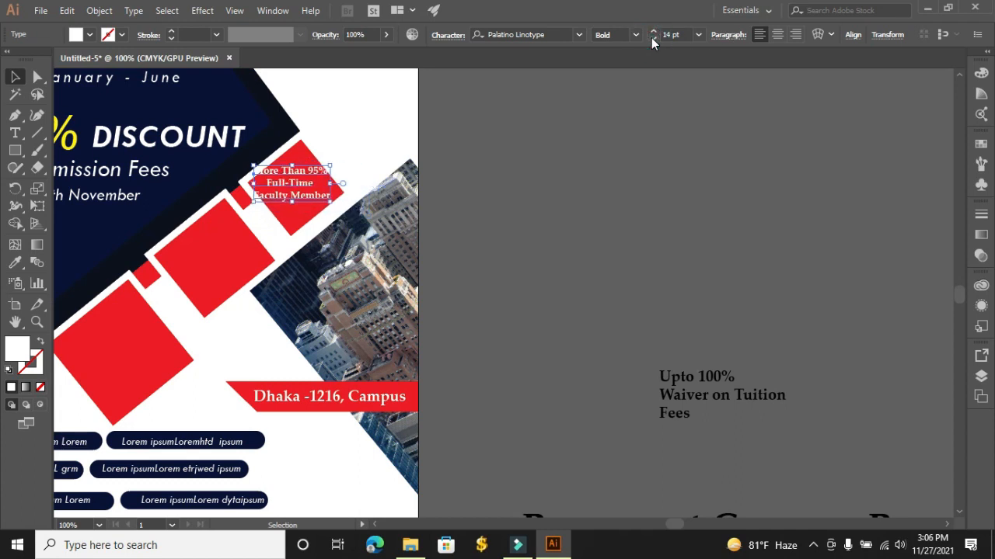
pyautogui.click(653, 39)
pyautogui.click(653, 39)
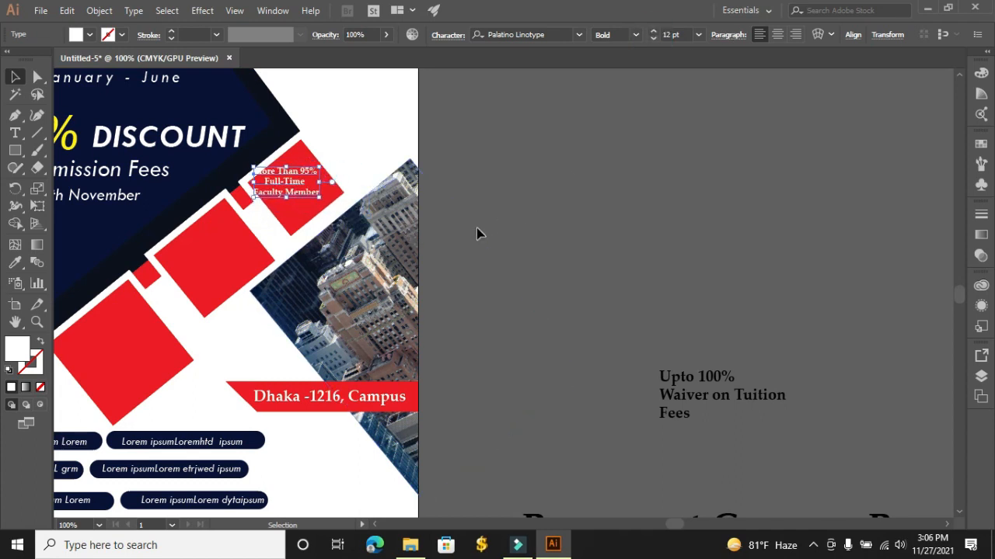
# Nudge the faculty text right and down towards the centre of the uppermost red square
pyautogui.press('Right')
pyautogui.press('Right')
pyautogui.press('Right')
pyautogui.press('Right')
pyautogui.press('Right')
pyautogui.press('Right')
pyautogui.press('Right')
pyautogui.press('Right')
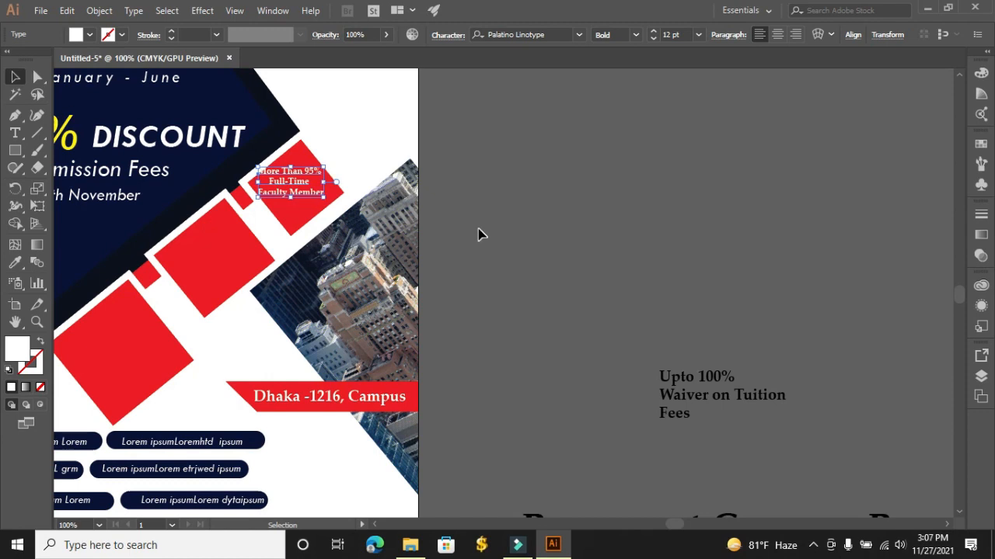
pyautogui.press('Right')
pyautogui.press('Right')
pyautogui.press('Down')
pyautogui.press('Down')
pyautogui.press('Down')
pyautogui.press('Down')
pyautogui.press('Down')
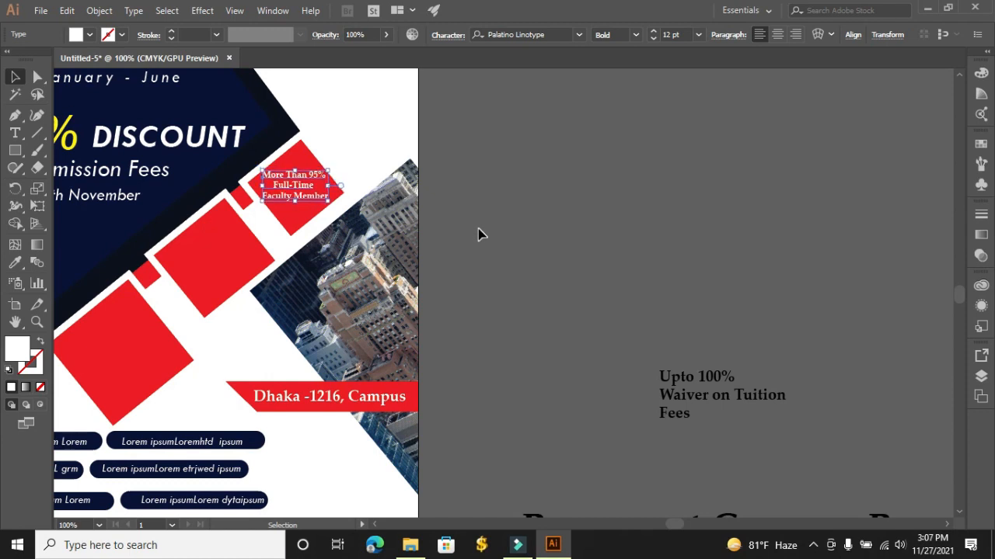
pyautogui.press('Right')
pyautogui.press('Down')
pyautogui.press('Down')
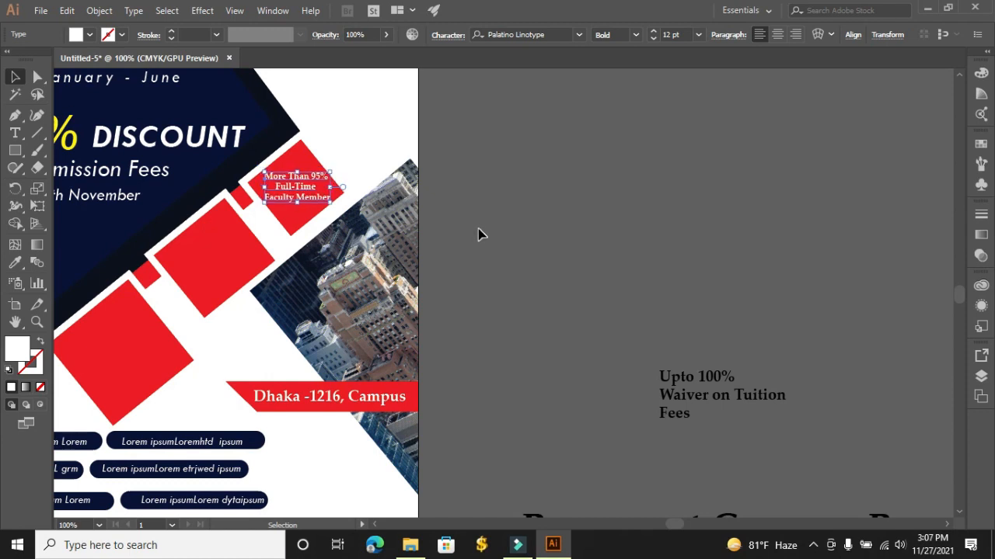
# Reduce the faculty text to 11 pt and nudge it slightly right and down to centre it in its square
pyautogui.click(654, 41)
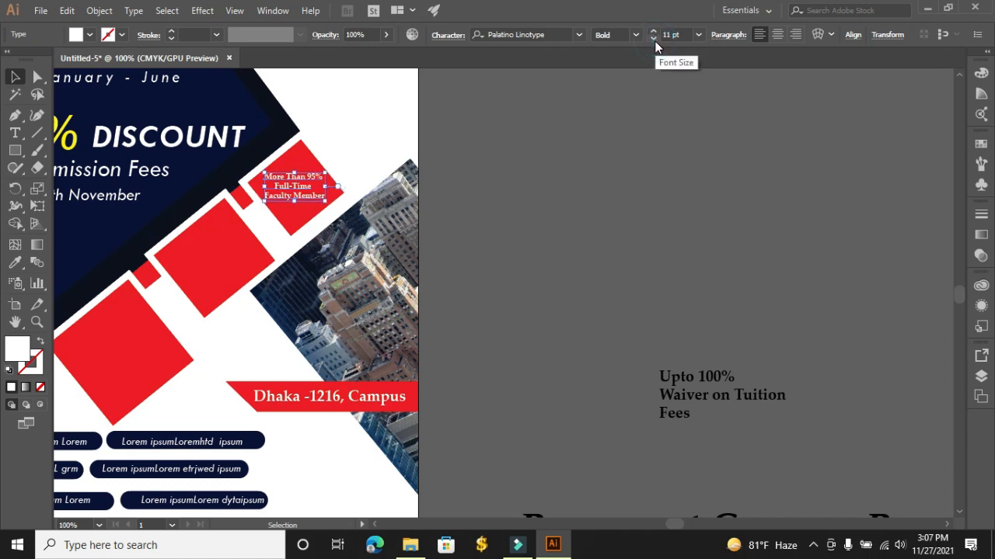
pyautogui.press('Right')
pyautogui.press('Right')
pyautogui.press('Down')
pyautogui.click(683, 120)
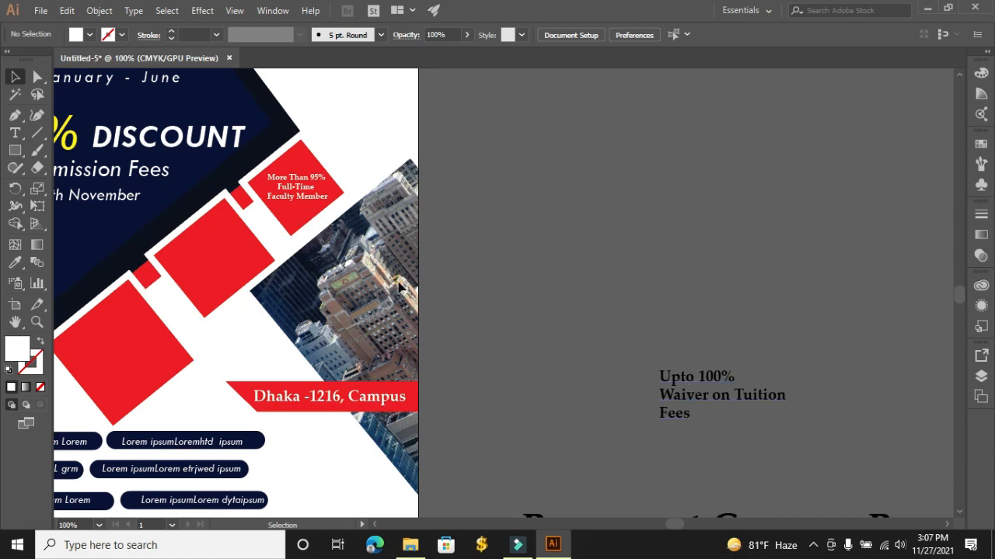
# Move the tuition waiver text closer to the artboard and fill it with white
pyautogui.click(14, 77)
pyautogui.moveTo(711, 398); pyautogui.dragTo(581, 268)
pyautogui.click(90, 35)
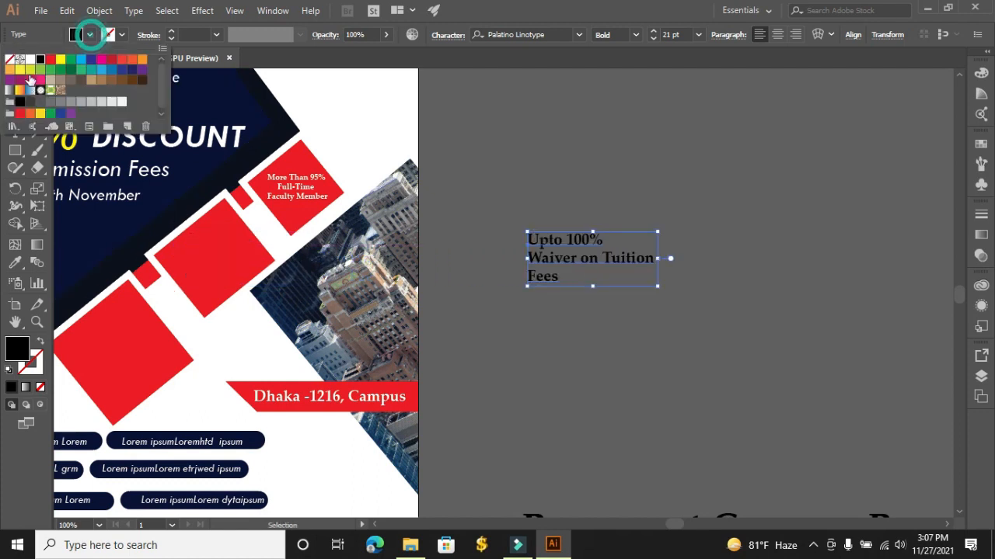
pyautogui.click(30, 59)
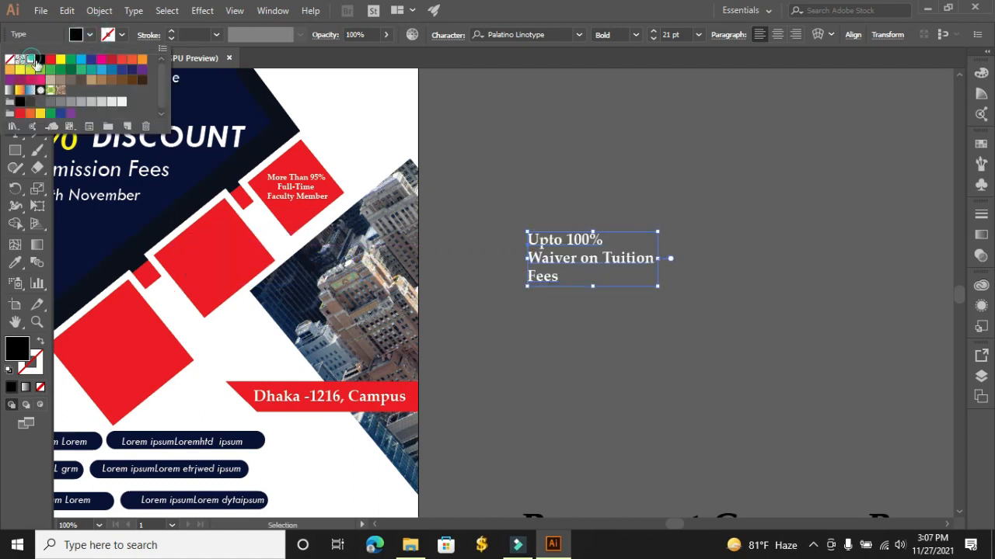
# Indent the "Upto 100%" and "Fees" lines with spaces so they sit centred on the "Waiver on Tuition" line
pyautogui.click(527, 247)
pyautogui.doubleClick(526, 241)
pyautogui.click(531, 241)
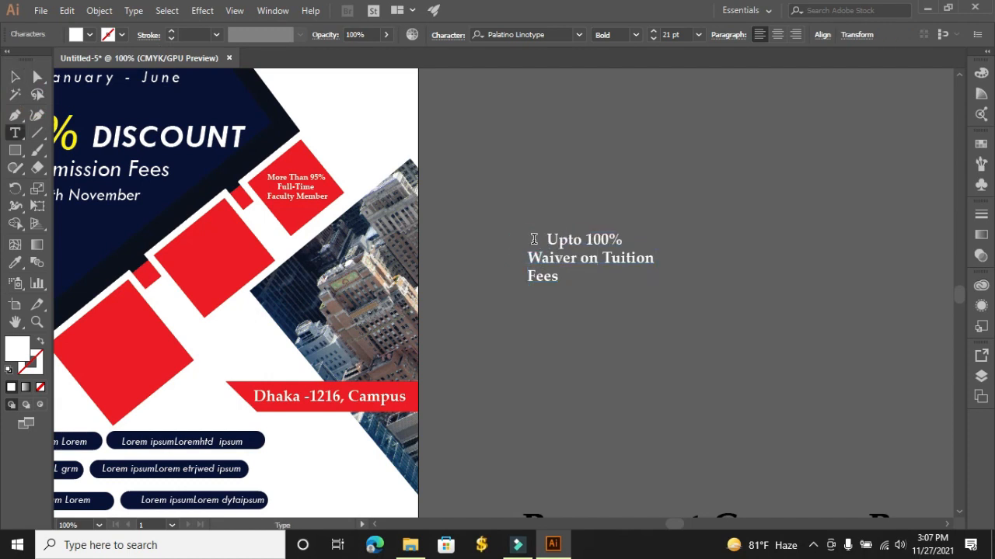
pyautogui.click(528, 286)
pyautogui.click(541, 237)
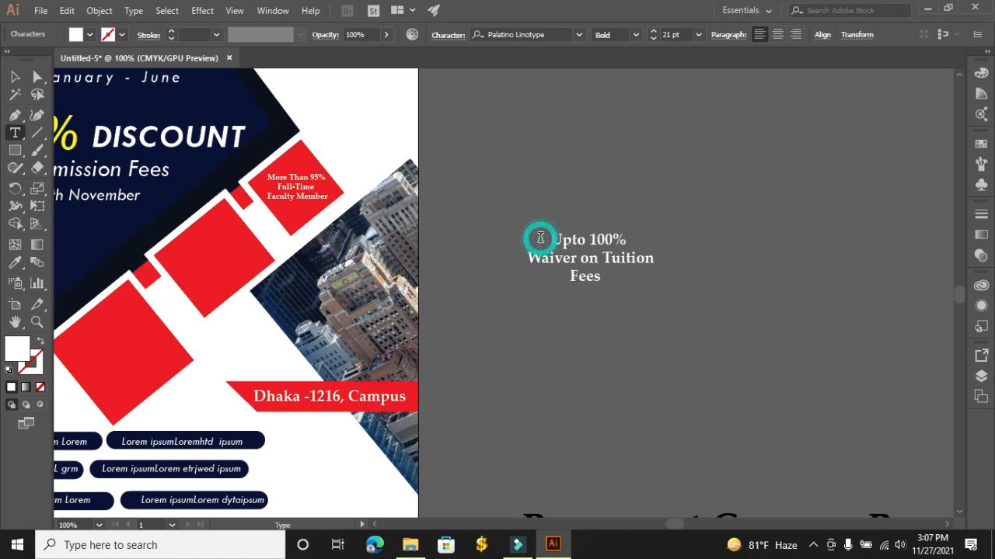
# Set the tuition waiver text to 17 pt and move it onto the middle red square
pyautogui.click(15, 76)
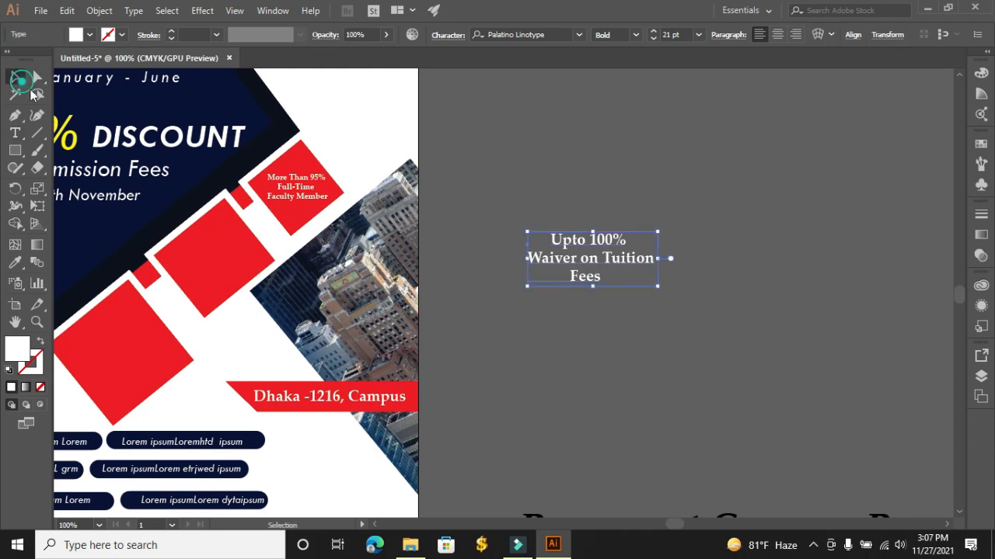
pyautogui.click(653, 39)
pyautogui.click(653, 39)
pyautogui.click(675, 142)
pyautogui.moveTo(567, 259); pyautogui.dragTo(223, 263)
pyautogui.click(653, 32)
pyautogui.click(653, 32)
pyautogui.click(654, 32)
pyautogui.click(654, 31)
pyautogui.click(654, 31)
# Nudge the tuition waiver text left and slightly up until it is centred in the middle red square
pyautogui.press('Left')
pyautogui.press('Left')
pyautogui.press('Left')
pyautogui.press('Left')
pyautogui.press('Left')
pyautogui.press('Left')
pyautogui.press('Left')
pyautogui.press('Left')
pyautogui.press('Left')
pyautogui.press('Left')
pyautogui.press('Left')
pyautogui.press('Left')
pyautogui.press('Left')
pyautogui.press('Left')
pyautogui.press('Left')
pyautogui.press('Left')
pyautogui.press('Left')
pyautogui.press('Left')
pyautogui.press('Left')
pyautogui.press('Left')
pyautogui.press('Up')
pyautogui.press('Up')
pyautogui.click(666, 307)
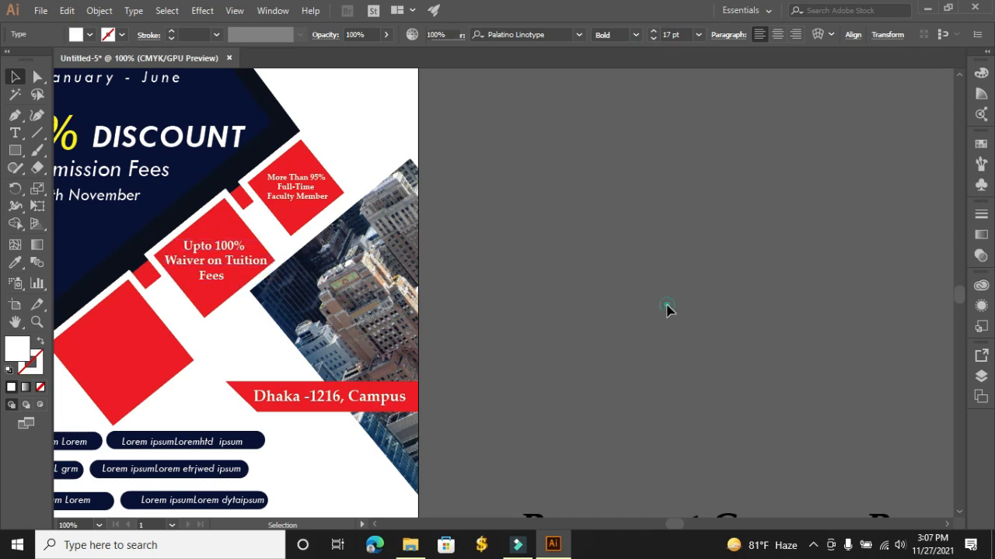
# Move the three-line "Permanent Campus, Bangladesh" text up to the artboard's edge and set it to Regular style at 21 pt
pyautogui.scroll(-3, 777, 338)
pyautogui.moveTo(786, 474); pyautogui.dragTo(620, 301)
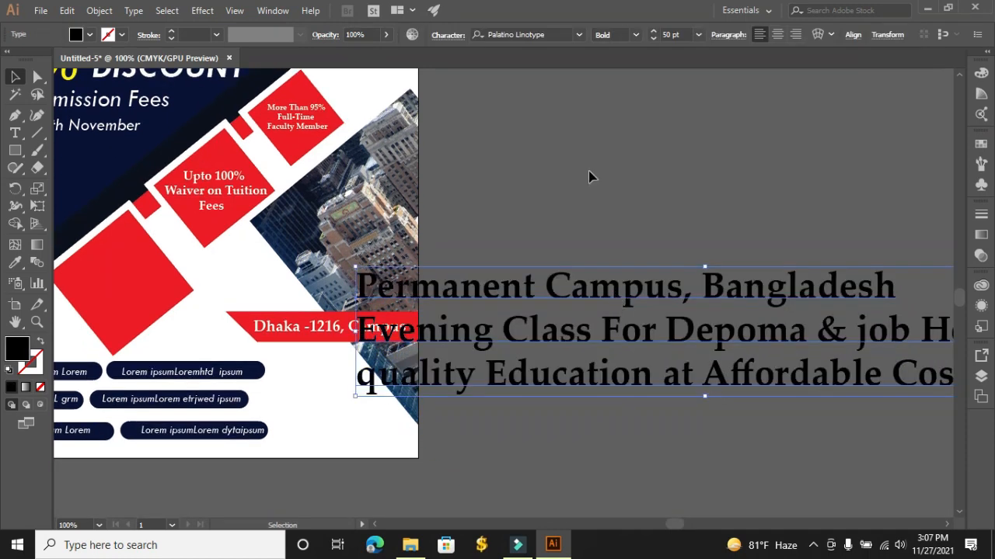
pyautogui.click(635, 34)
pyautogui.click(614, 50)
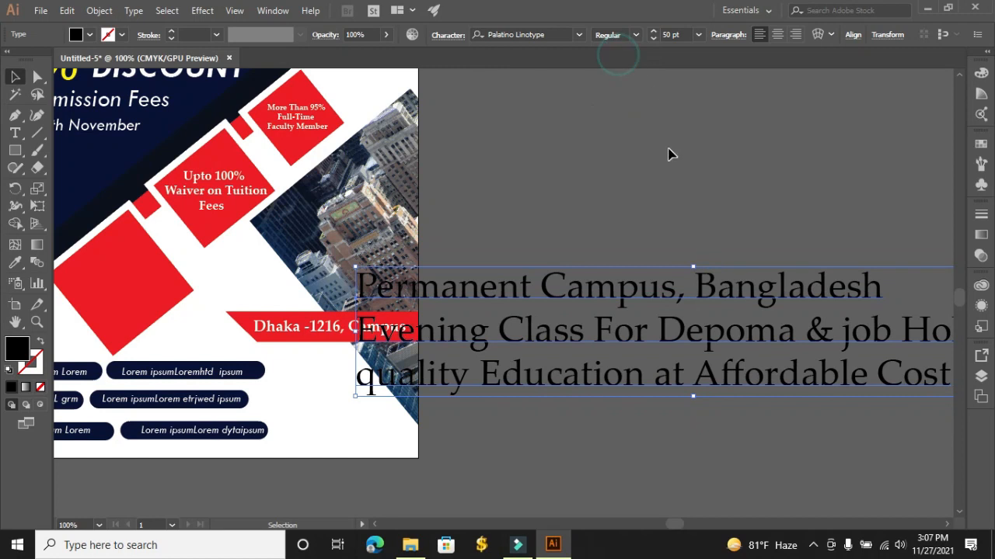
pyautogui.click(701, 36)
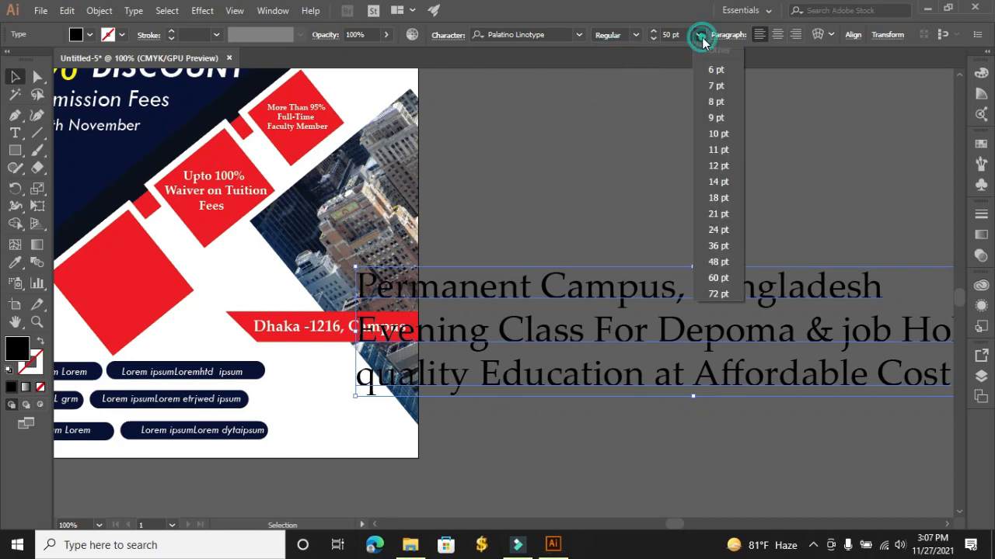
pyautogui.click(714, 214)
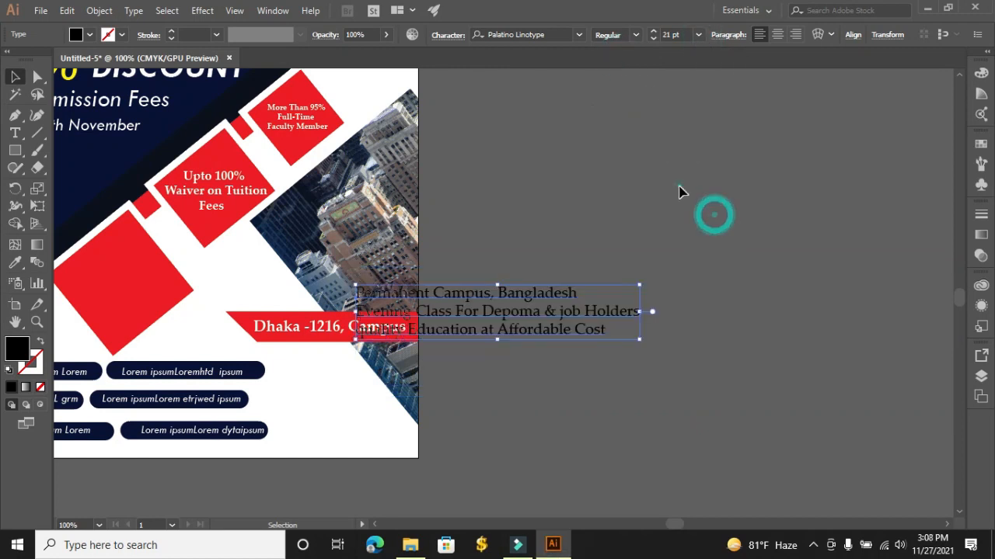
pyautogui.click(680, 187)
# Move the Permanent Campus text over the lowest red square and fill it with white
pyautogui.moveTo(583, 312); pyautogui.dragTo(285, 288)
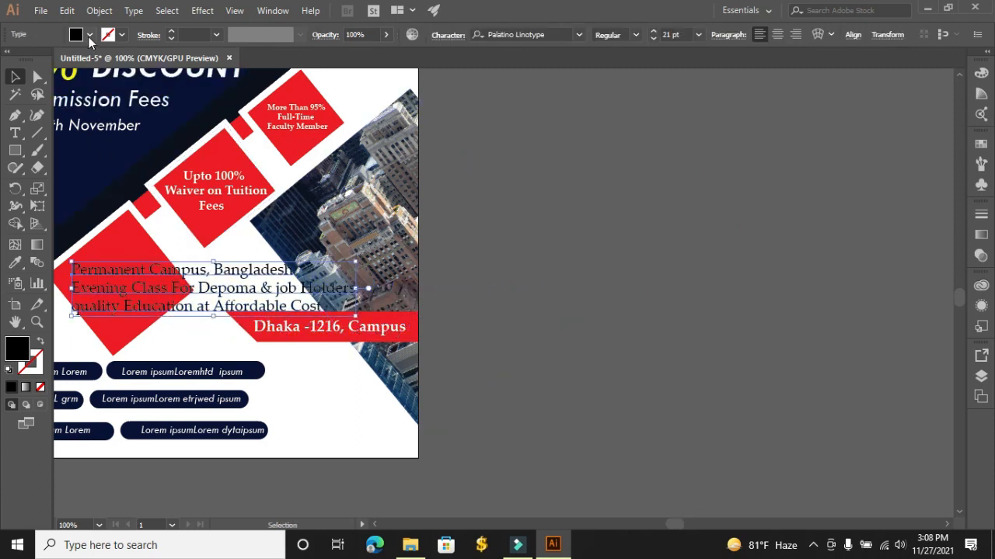
pyautogui.click(89, 35)
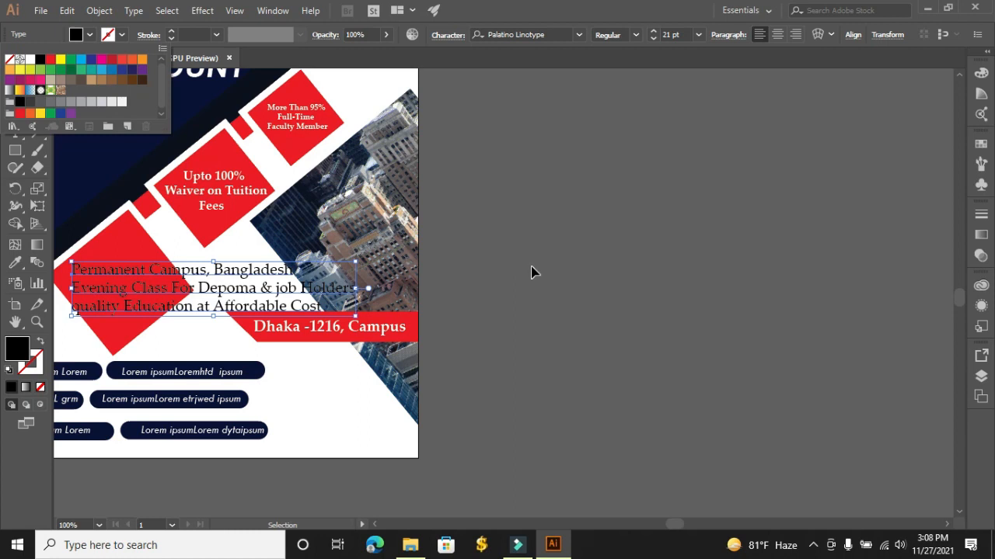
pyautogui.click(89, 35)
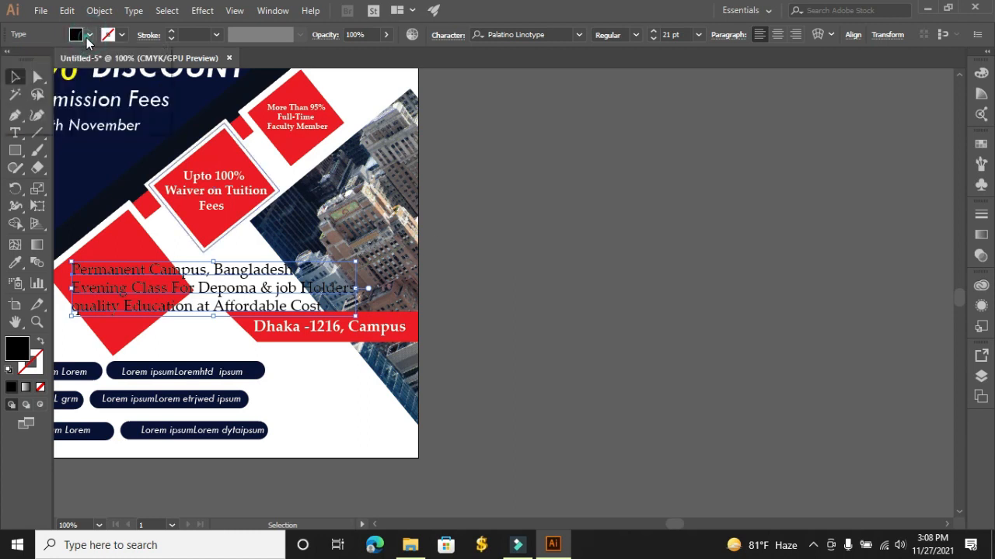
pyautogui.click(90, 35)
pyautogui.click(31, 60)
pyautogui.click(650, 254)
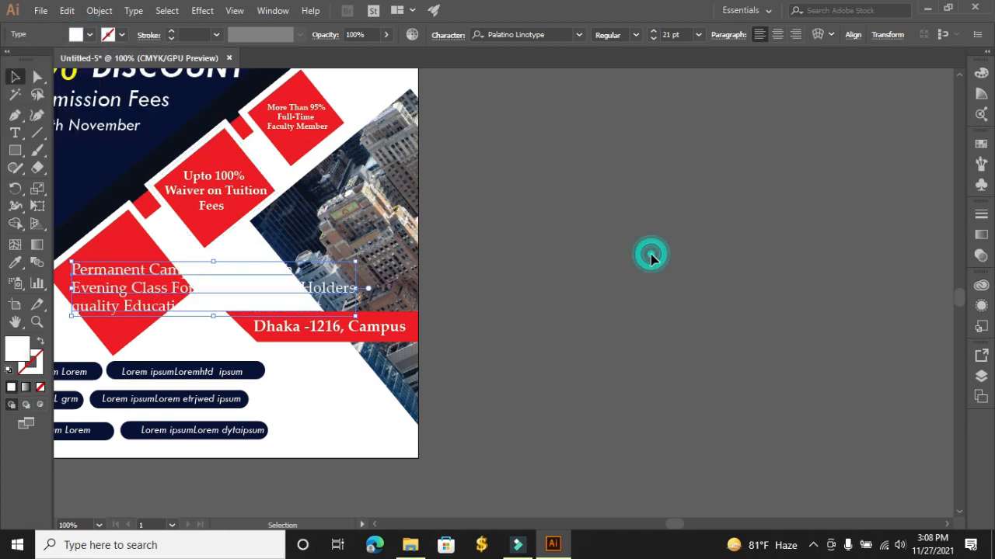
# Reduce the Permanent Campus text to 9 pt and shift it so it fits inside the lowest red square
pyautogui.moveTo(676, 528); pyautogui.dragTo(662, 524)
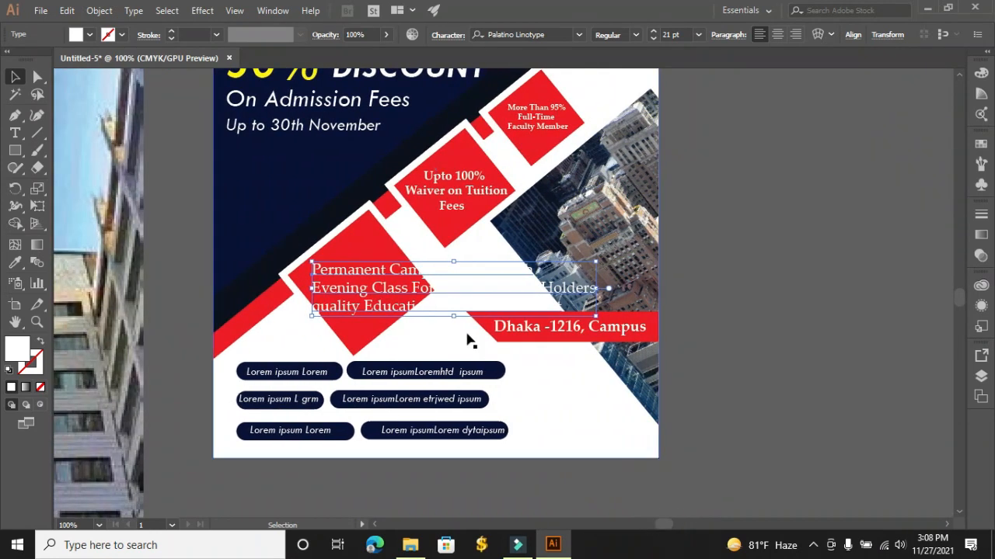
pyautogui.click(653, 40)
pyautogui.click(652, 40)
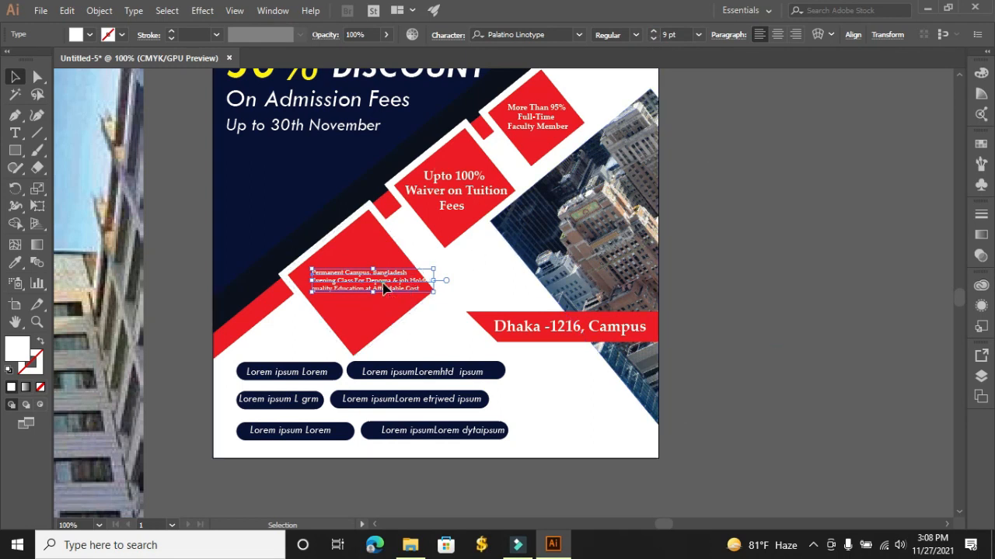
pyautogui.moveTo(383, 288); pyautogui.dragTo(375, 286)
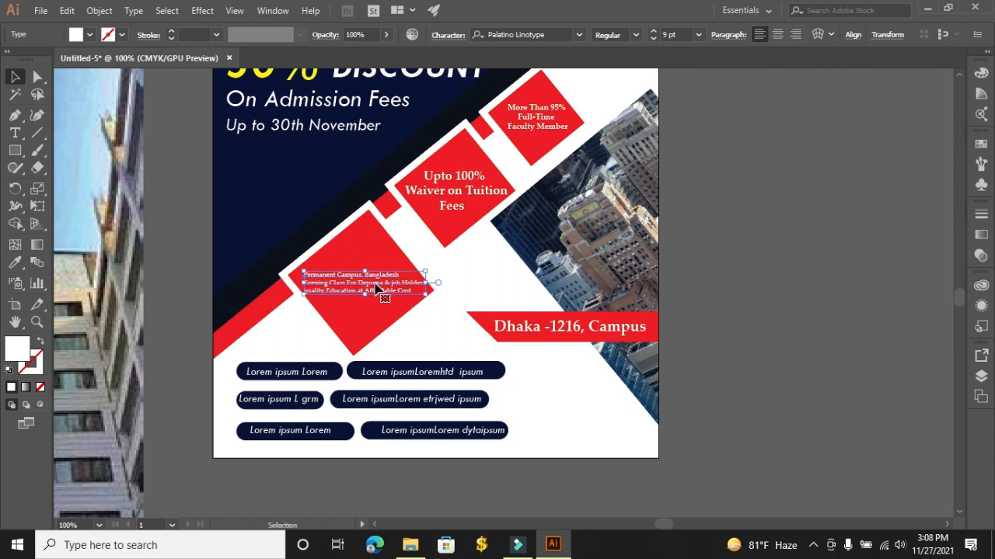
pyautogui.click(771, 292)
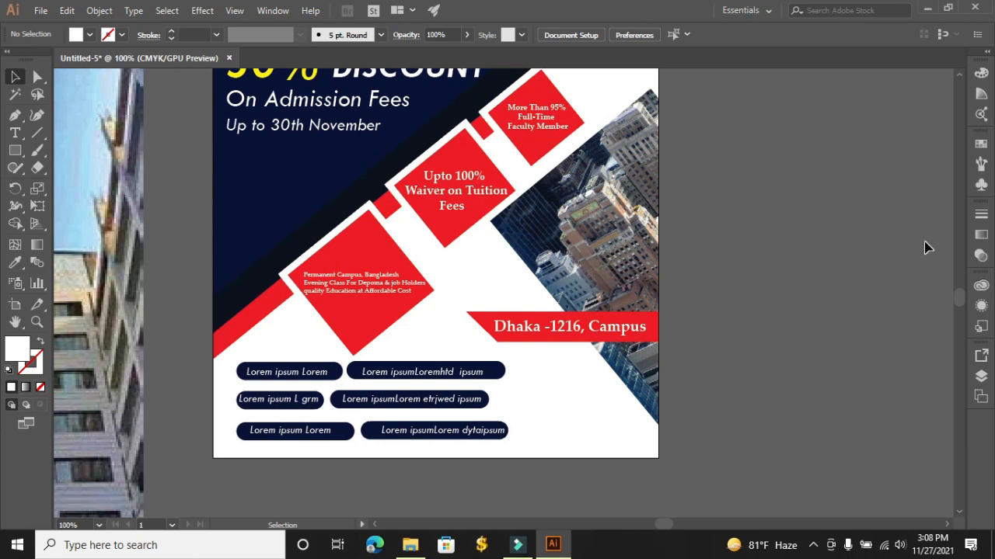
pyautogui.scroll(-1, 925, 247)
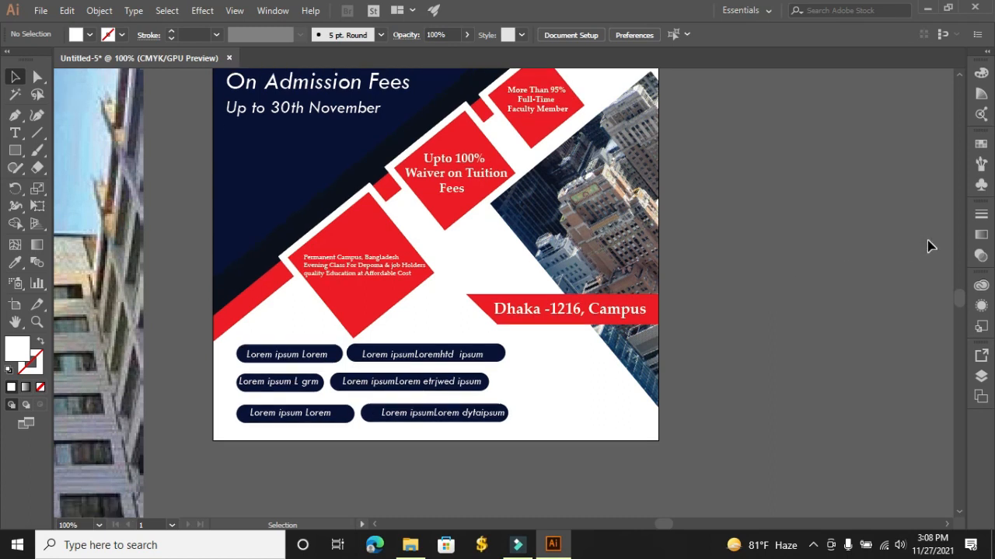
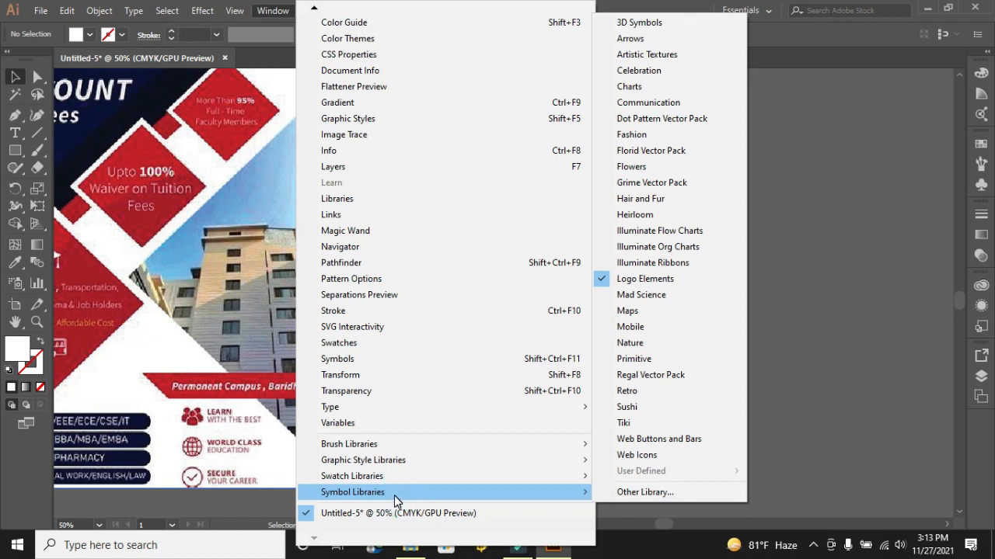
# Browse the symbol libraries from Web Icons back through Mobile for icons matching the reference flyer
pyautogui.click(665, 455)
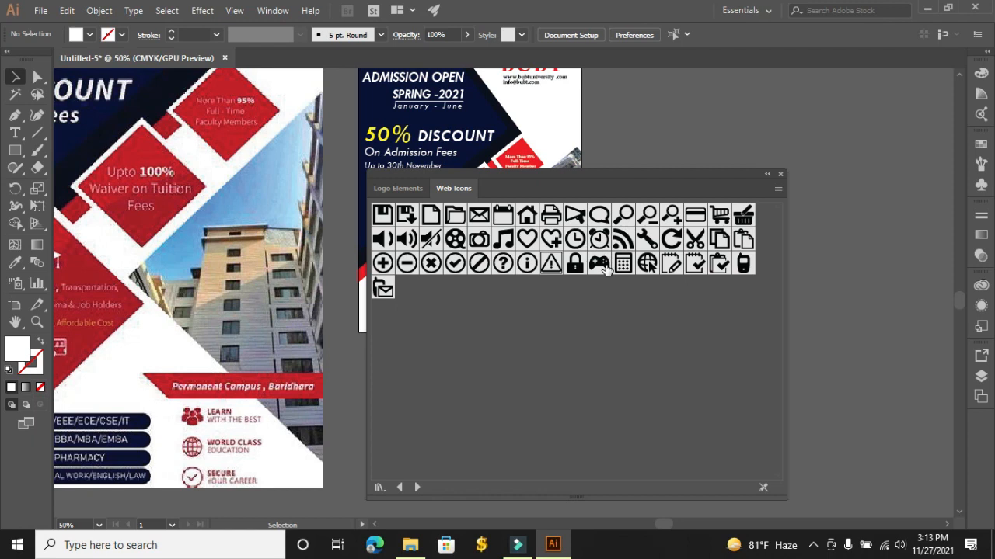
pyautogui.click(418, 490)
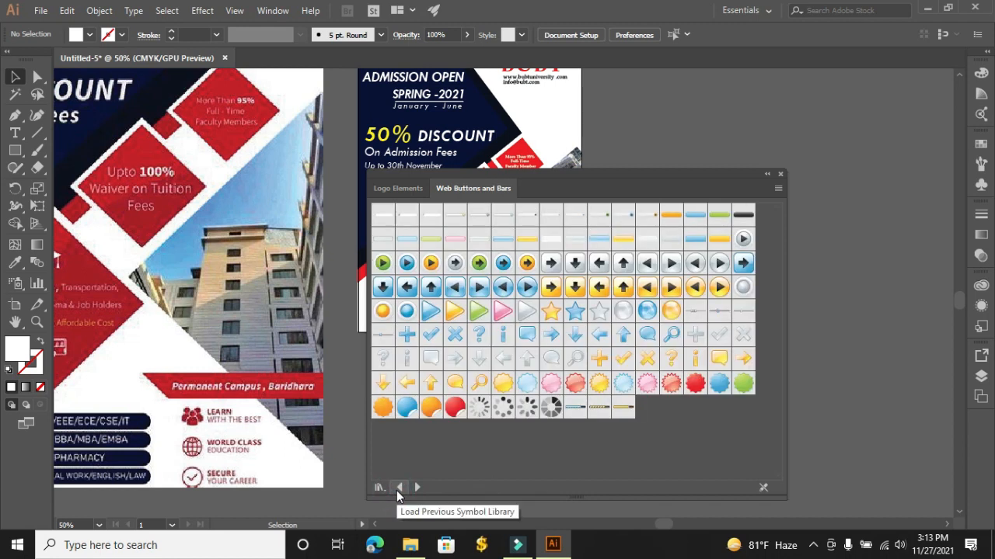
pyautogui.click(397, 489)
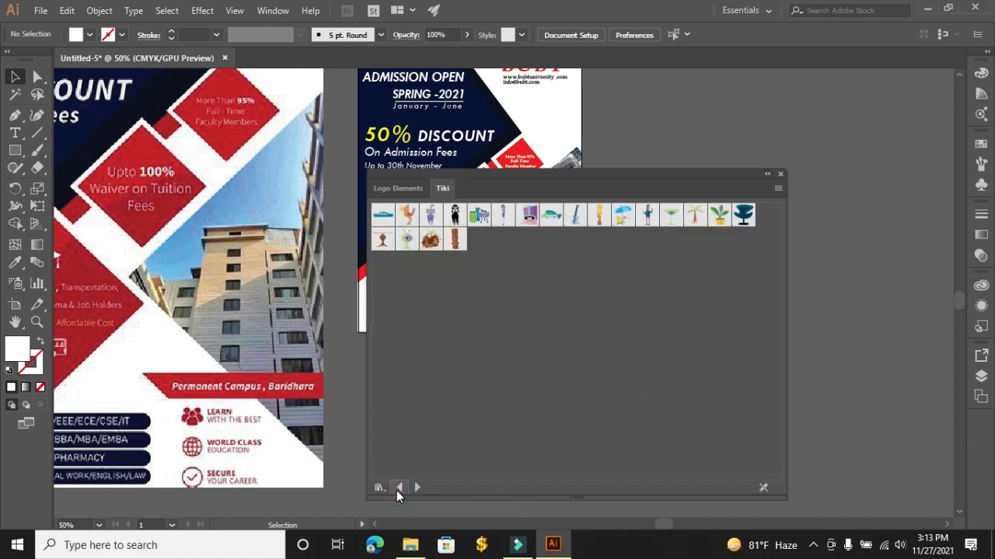
pyautogui.click(398, 488)
pyautogui.click(400, 488)
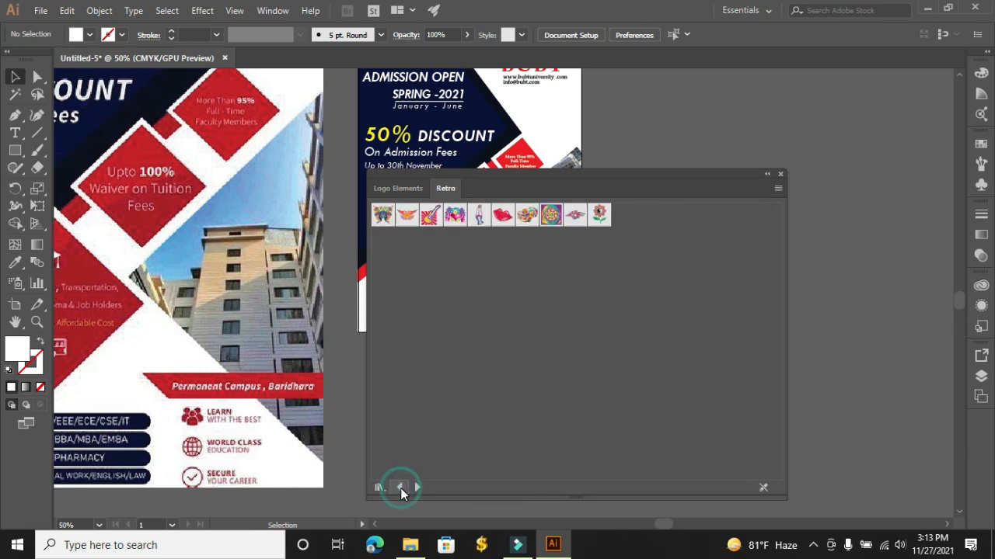
pyautogui.click(400, 488)
pyautogui.click(400, 488)
pyautogui.click(400, 488)
pyautogui.click(400, 488)
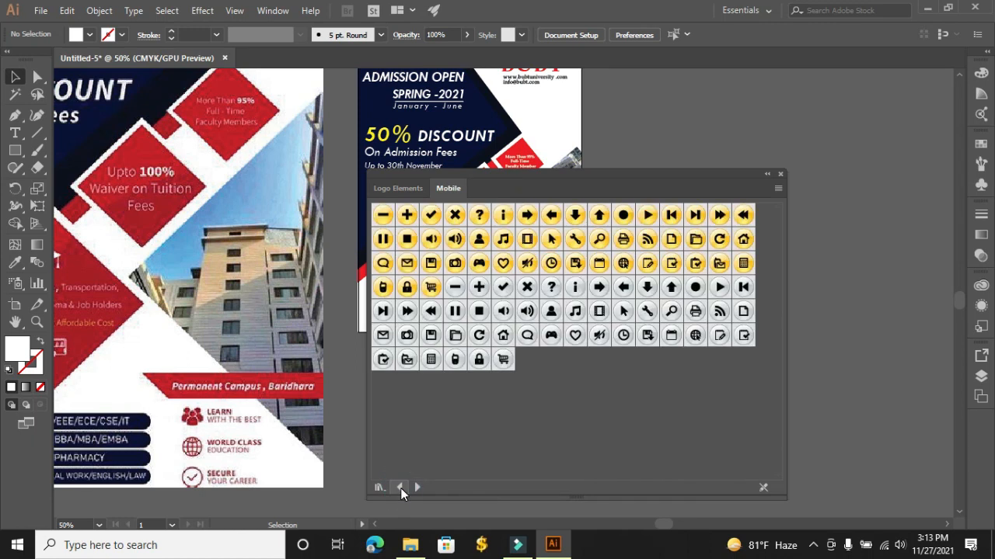
# Load the Maps symbol library and place its Restrooms symbol on the empty canvas beside the flyer
pyautogui.click(400, 488)
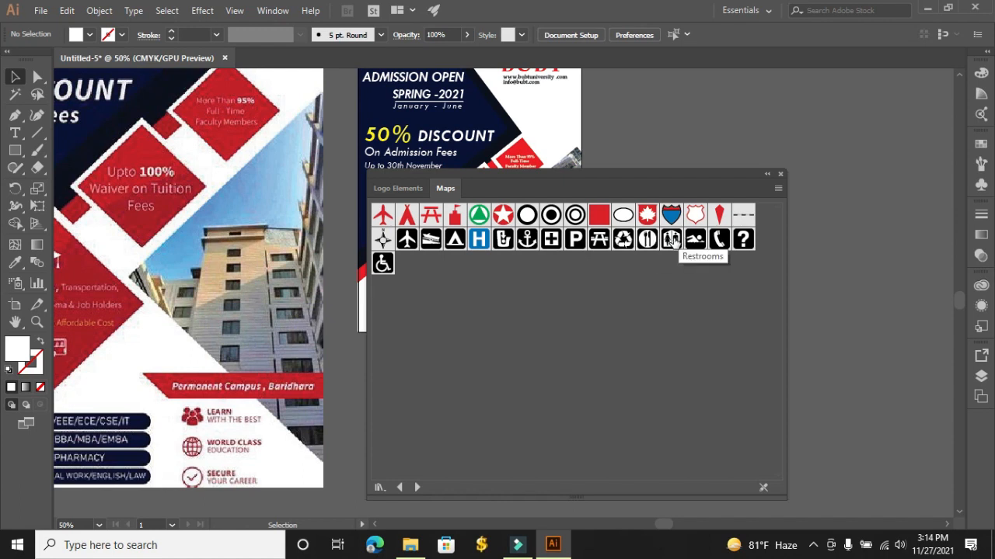
pyautogui.moveTo(671, 241); pyautogui.dragTo(844, 209)
pyautogui.click(857, 269)
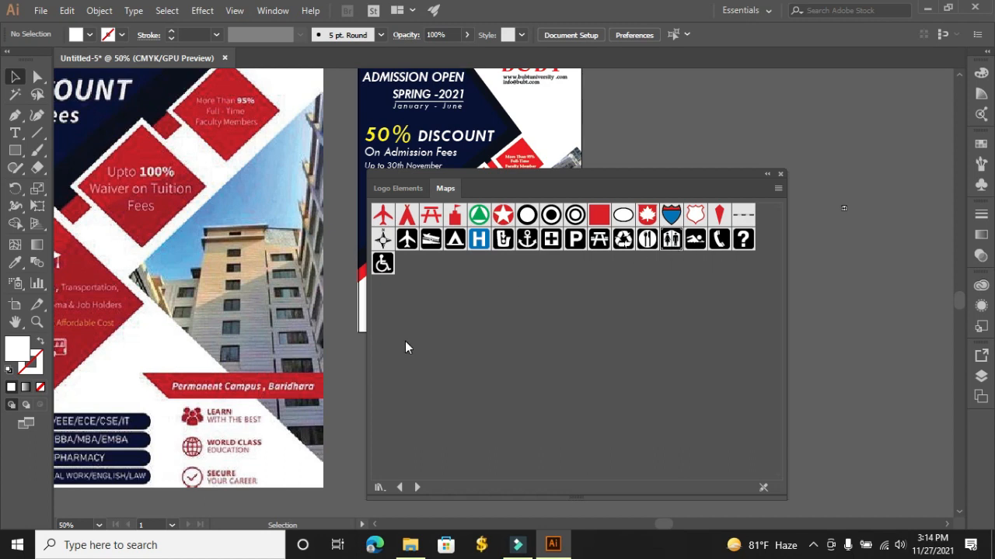
# Return to the Web Icons symbol library and place the Go to Web globe symbol below the Restrooms icon
pyautogui.click(417, 487)
pyautogui.click(417, 487)
pyautogui.click(417, 487)
pyautogui.click(418, 487)
pyautogui.click(417, 487)
pyautogui.click(417, 488)
pyautogui.click(417, 487)
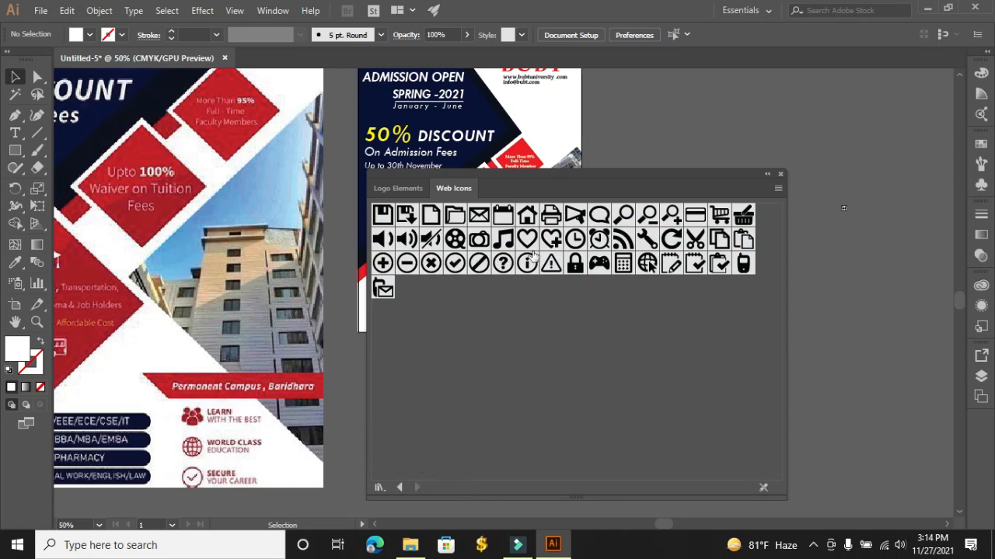
pyautogui.moveTo(646, 264); pyautogui.dragTo(840, 260)
pyautogui.click(854, 305)
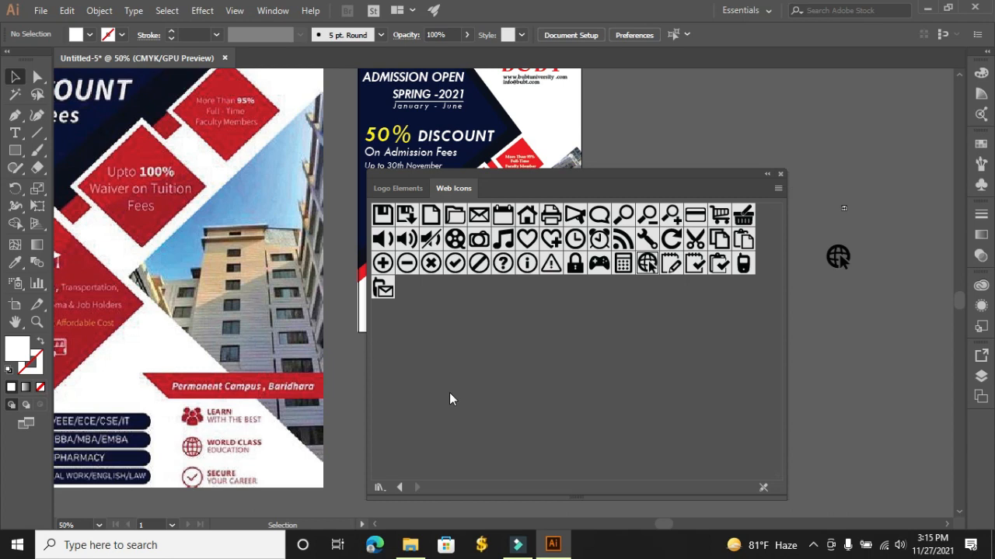
# Close the symbol libraries and break the globe icon's link to its symbol
pyautogui.click(780, 174)
pyautogui.click(801, 234)
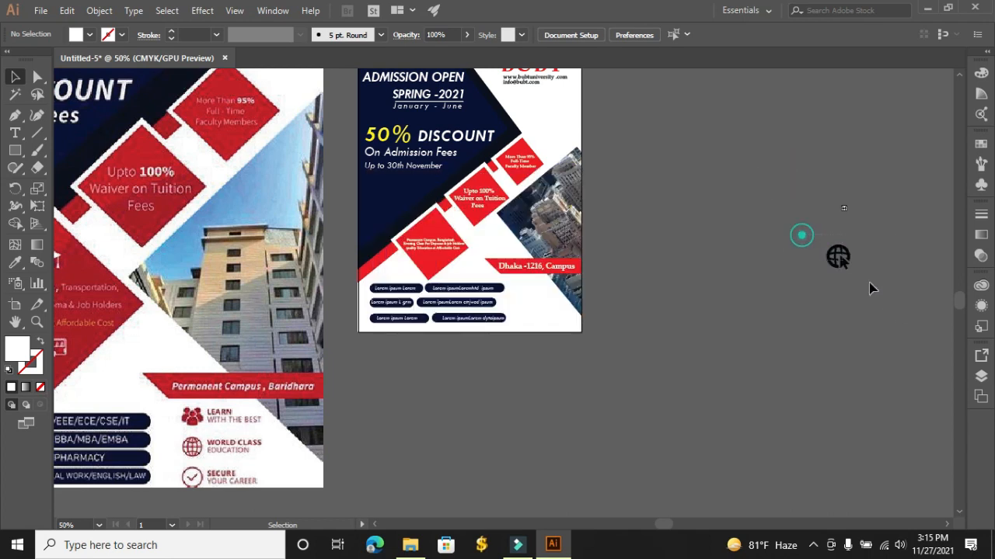
pyautogui.moveTo(801, 235); pyautogui.dragTo(893, 307)
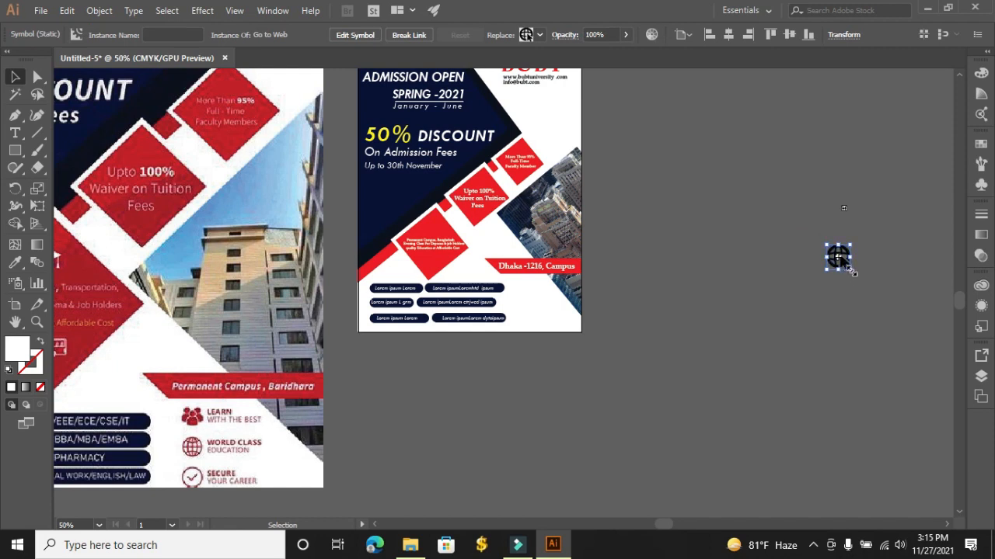
pyautogui.click(409, 35)
pyautogui.click(795, 259)
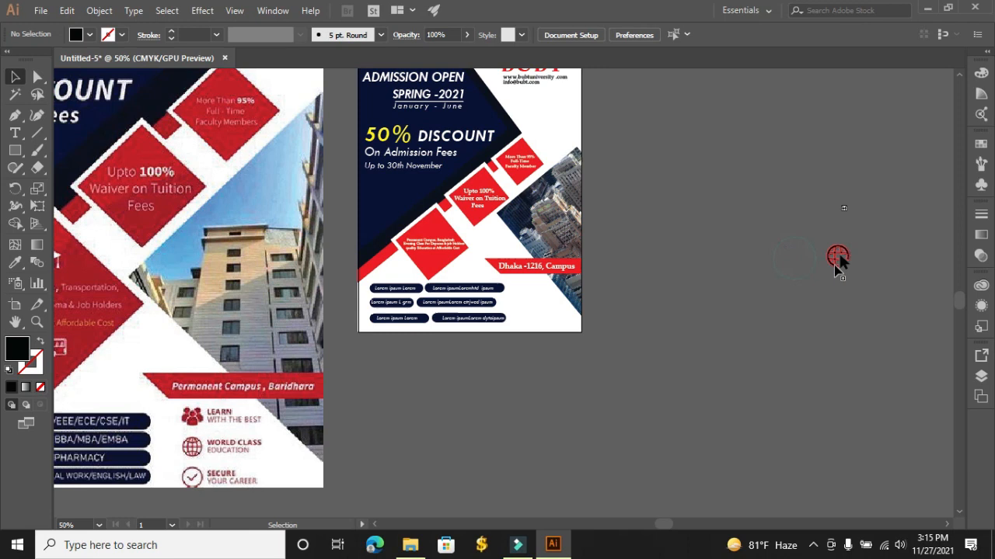
# Move the globe icon next to the flyer's campus banner and the Restrooms icon to the right of it
pyautogui.moveTo(799, 226); pyautogui.dragTo(845, 267)
pyautogui.click(844, 311)
pyautogui.hotkey('ctrl', '=')
pyautogui.hotkey('ctrl', '=')
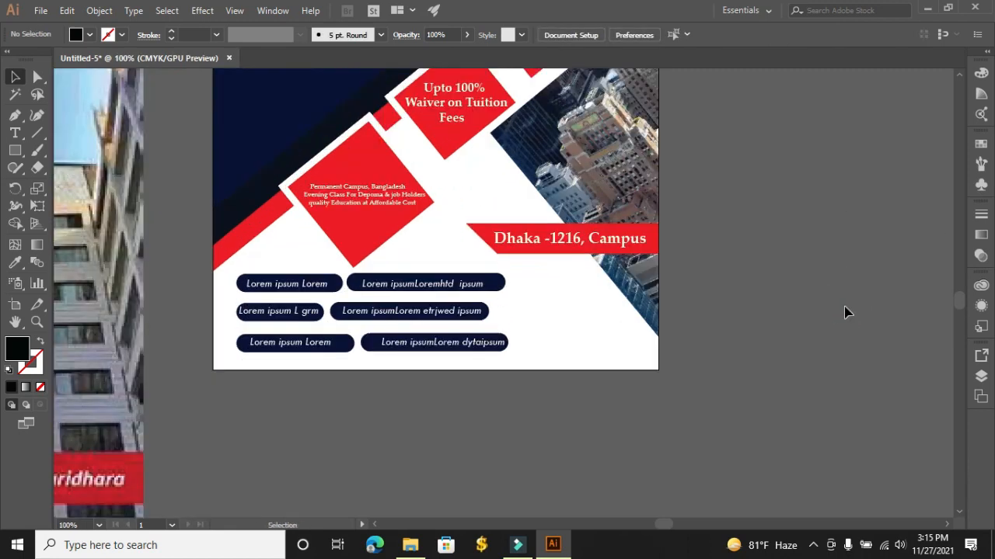
pyautogui.moveTo(655, 526); pyautogui.dragTo(673, 529)
pyautogui.click(713, 207)
pyautogui.moveTo(805, 222); pyautogui.dragTo(339, 274)
pyautogui.moveTo(815, 124); pyautogui.dragTo(478, 314)
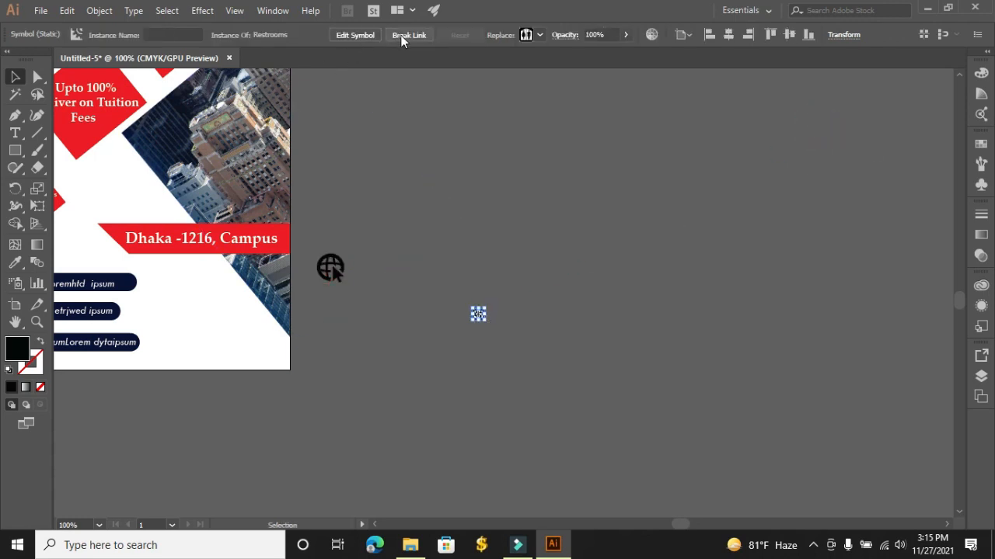
# Break the Restrooms icon's link to its symbol and place it, slightly enlarged, level with the globe icon
pyautogui.click(402, 36)
pyautogui.click(525, 290)
pyautogui.click(478, 315)
pyautogui.moveTo(485, 321); pyautogui.dragTo(443, 281)
pyautogui.click(534, 337)
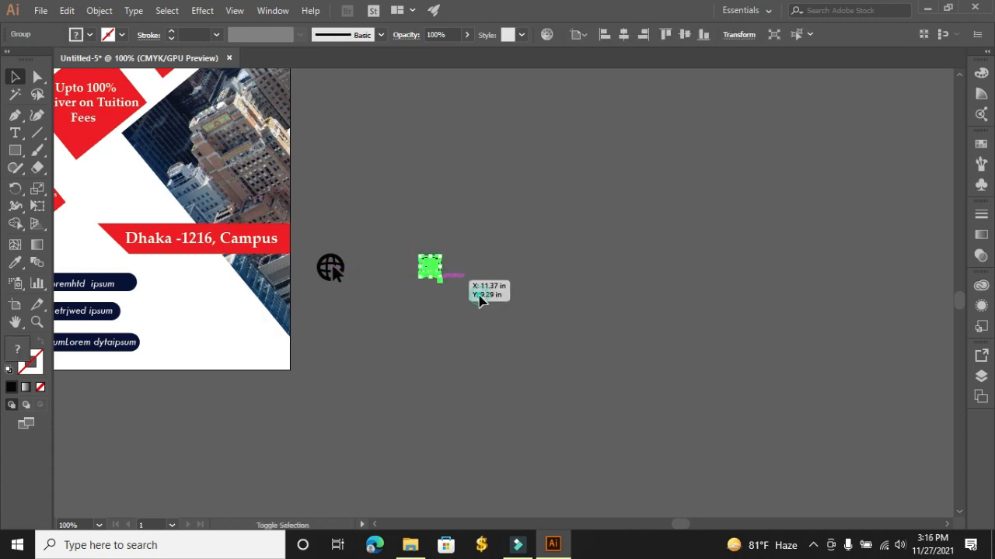
pyautogui.click(408, 317)
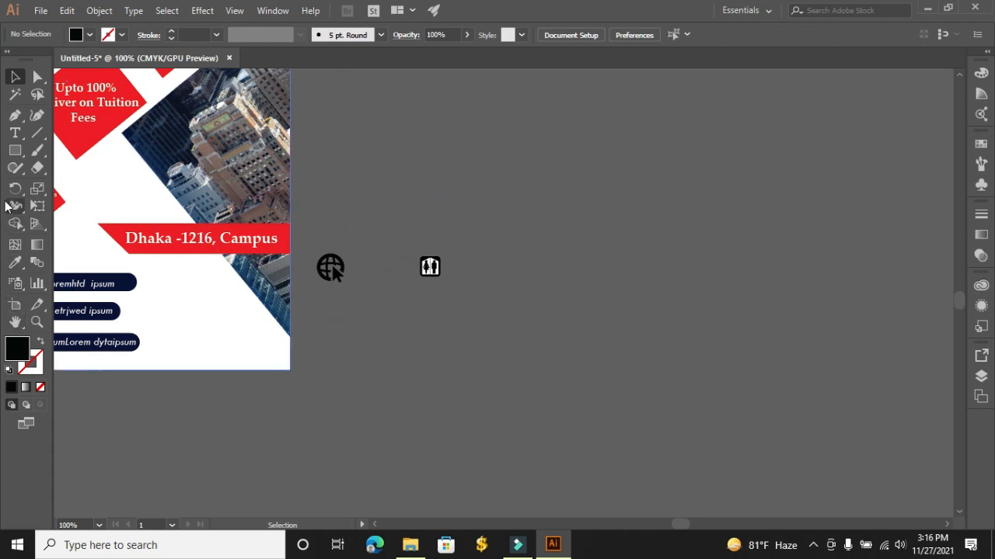
# Draw a small circle with the Ellipse tool to the right of the two icons and set its fill to none
pyautogui.click(15, 151)
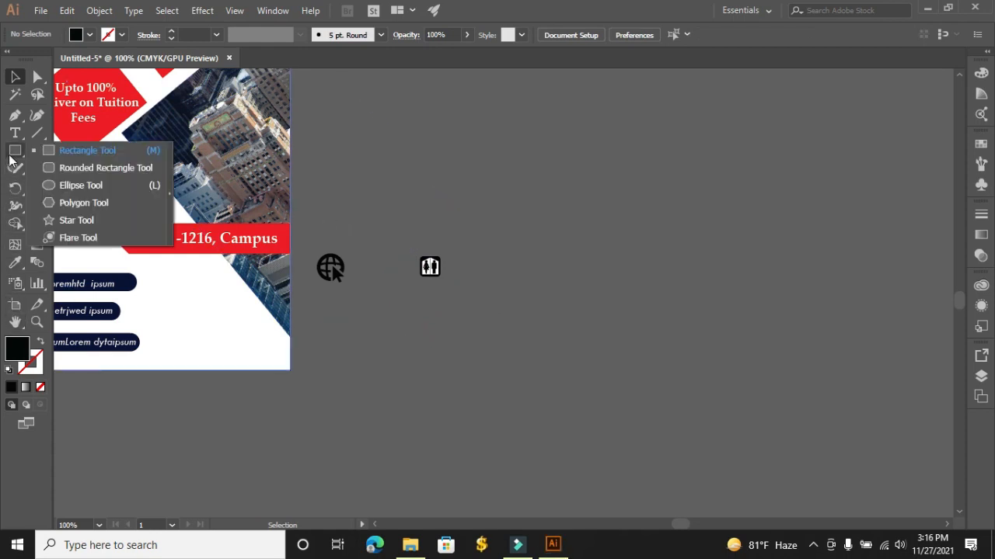
pyautogui.click(69, 186)
pyautogui.moveTo(578, 237); pyautogui.dragTo(594, 251)
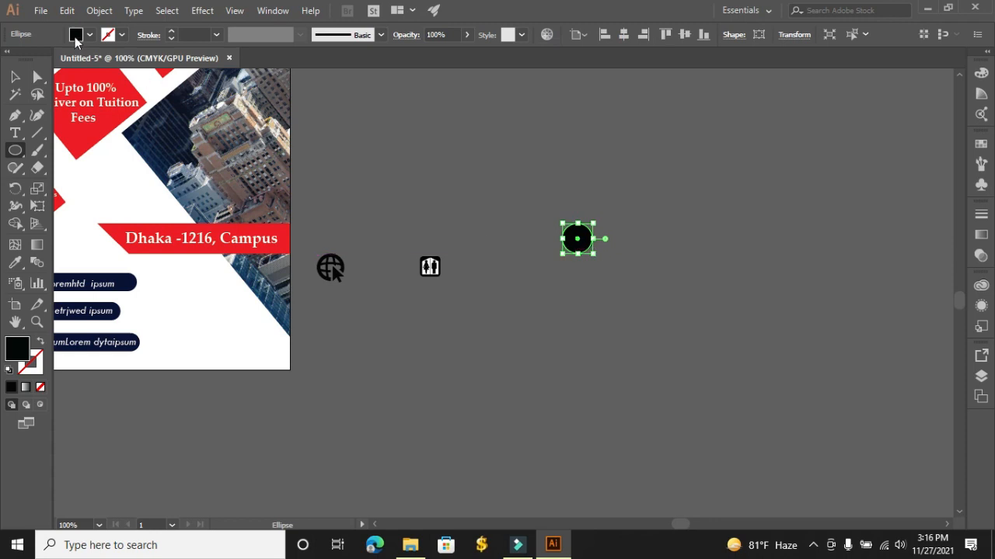
pyautogui.click(90, 35)
pyautogui.click(11, 64)
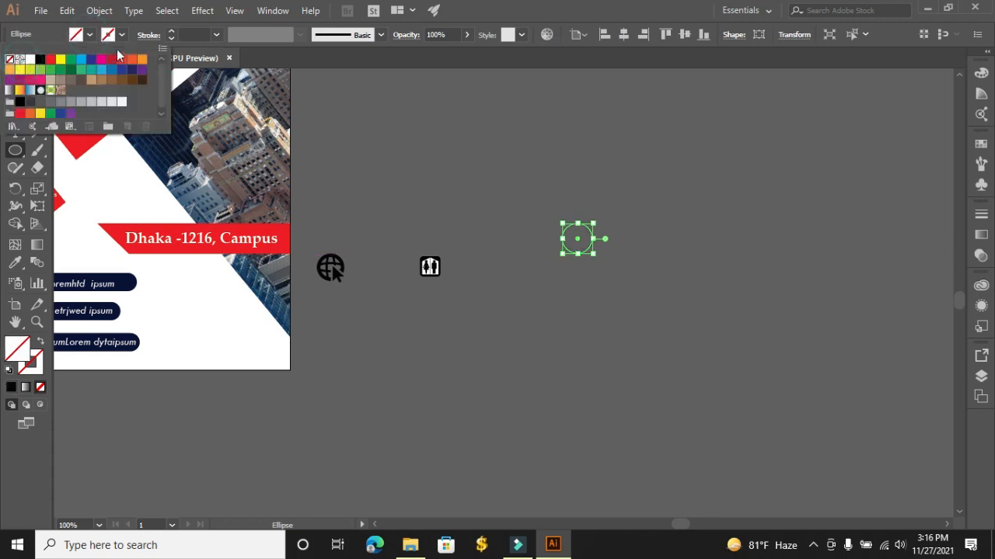
# Give the small circle beside the two icons a red stroke with a 2 pt weight
pyautogui.click(122, 35)
pyautogui.click(50, 60)
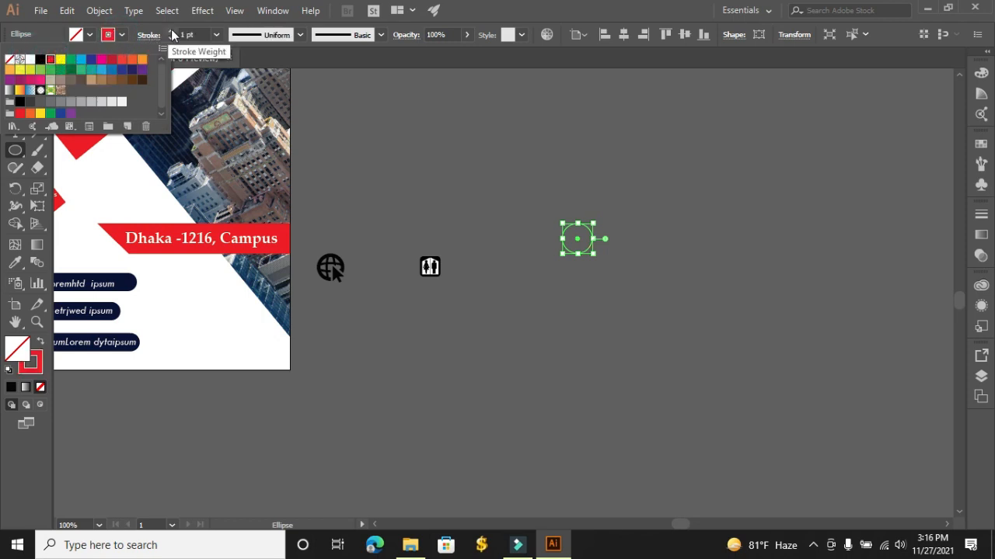
pyautogui.click(171, 31)
pyautogui.click(172, 31)
pyautogui.click(407, 140)
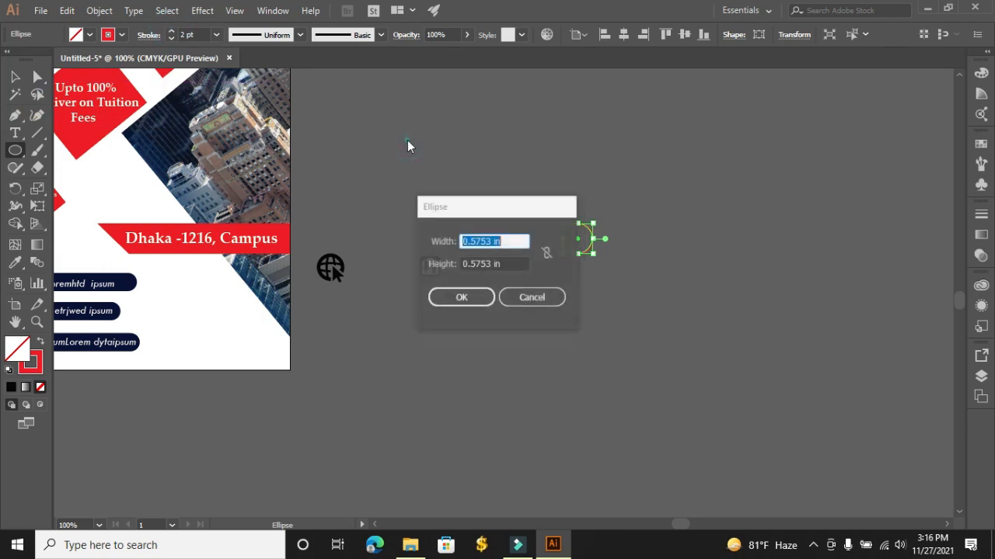
pyautogui.click(533, 296)
pyautogui.click(15, 77)
pyautogui.click(447, 171)
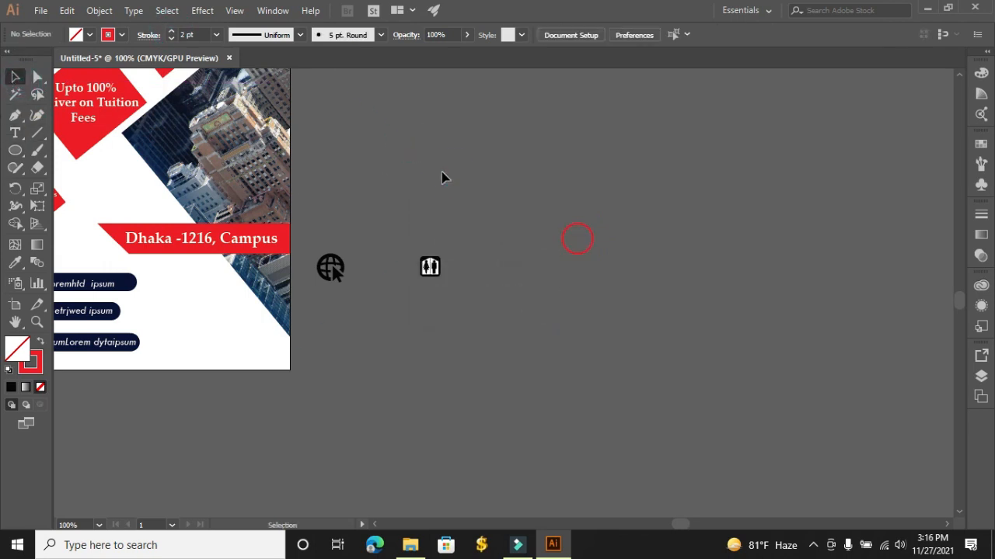
# Draw a three-point check mark inside the red circle with the Pen tool and end the path
pyautogui.click(18, 134)
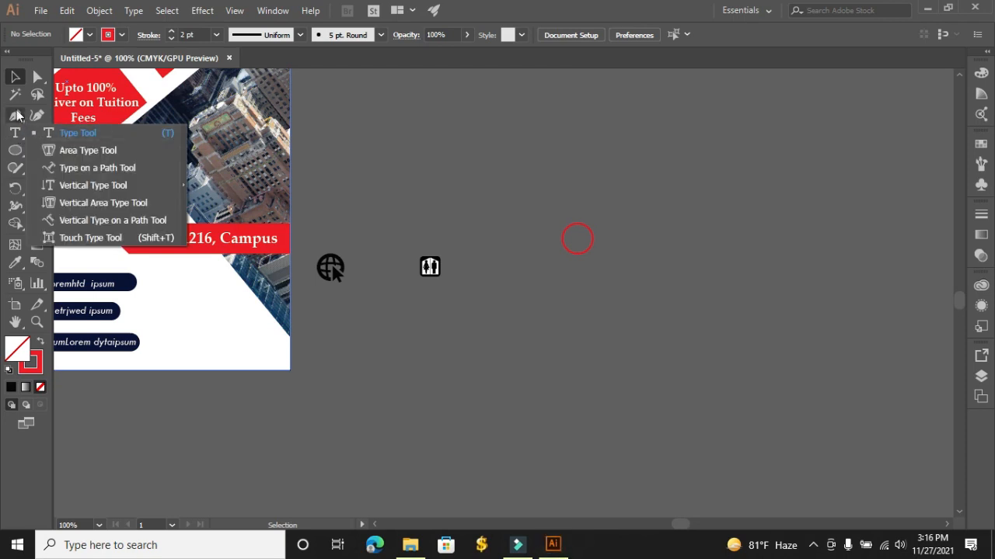
pyautogui.click(16, 116)
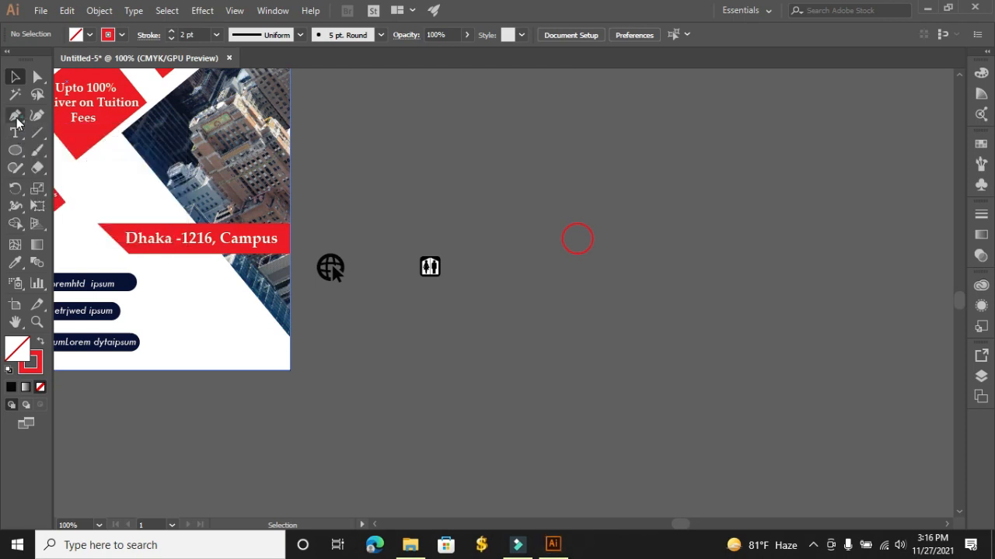
pyautogui.click(571, 239)
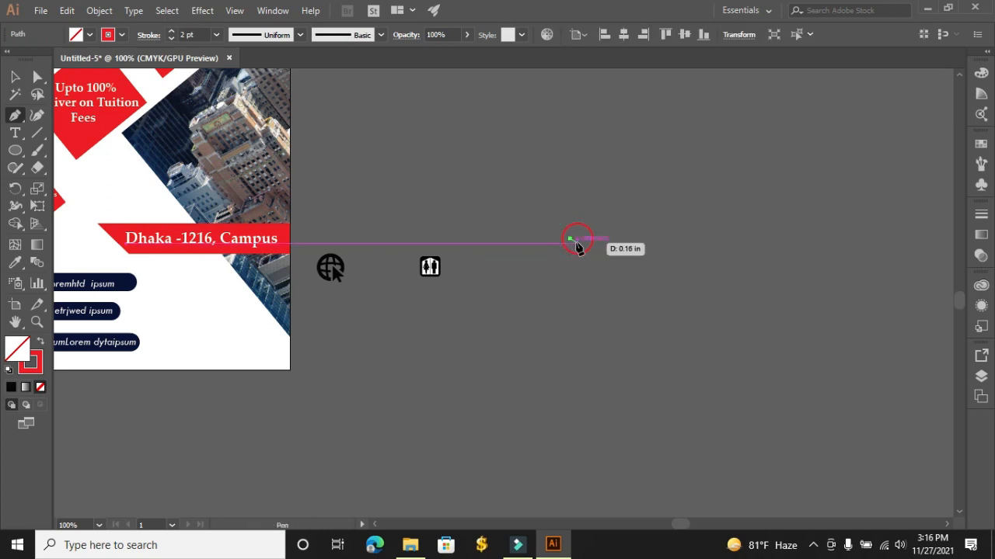
pyautogui.click(576, 240)
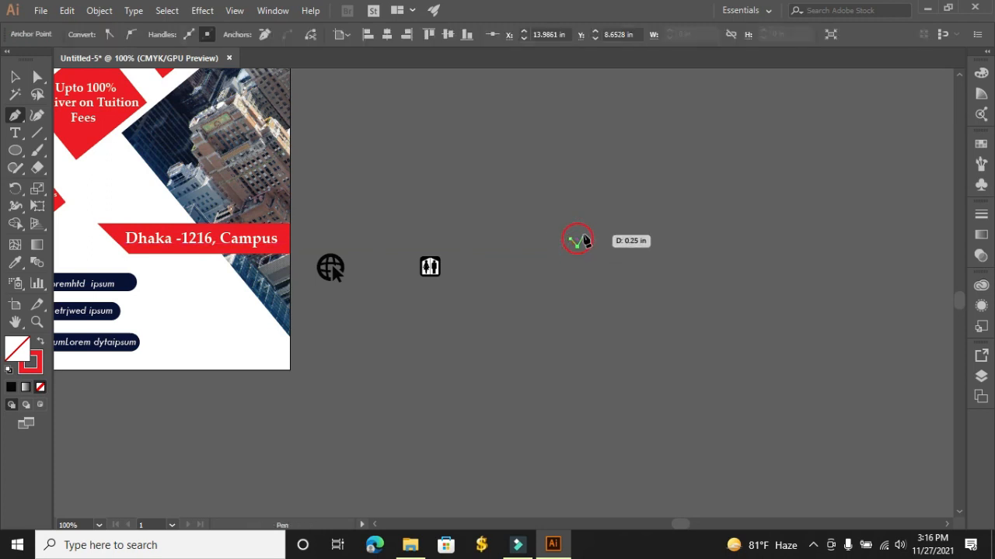
pyautogui.click(589, 239)
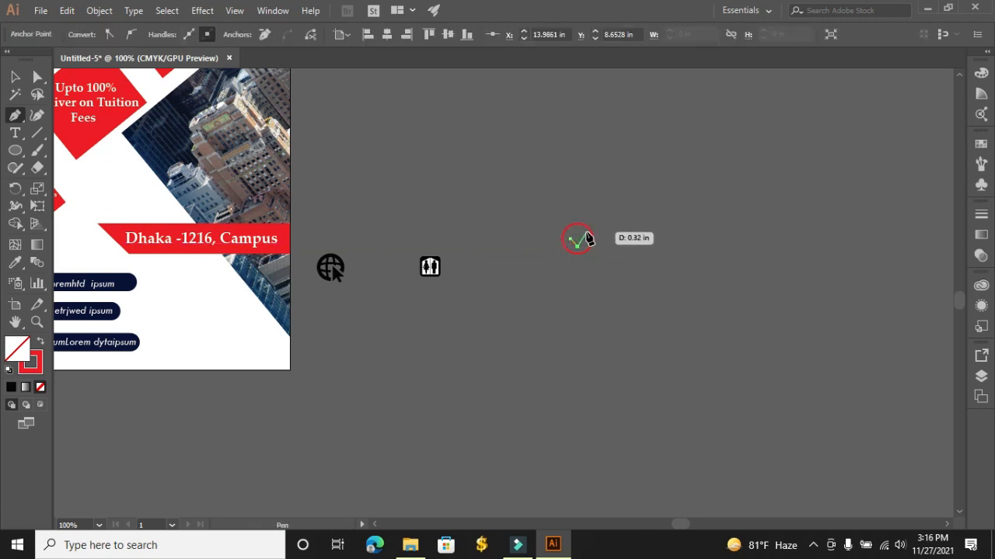
pyautogui.click(586, 232)
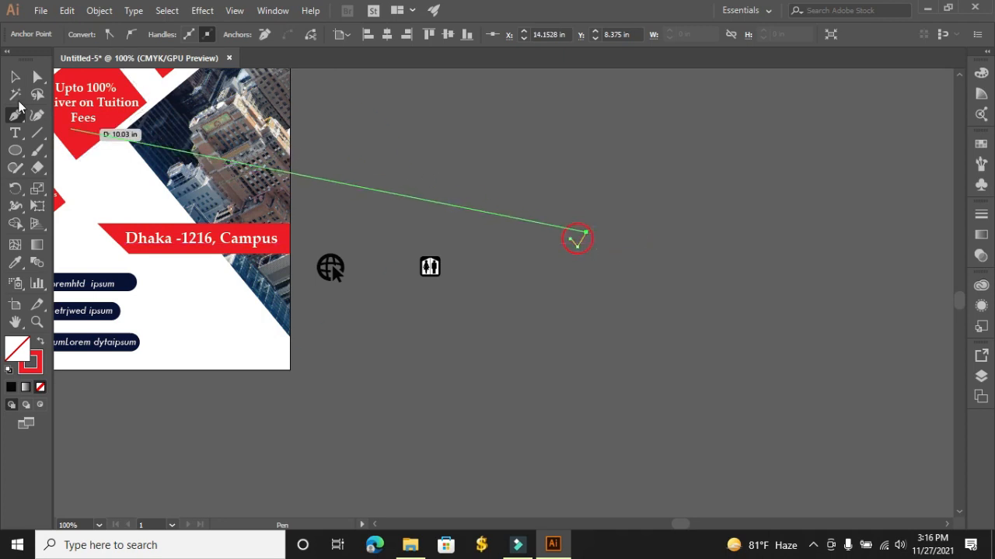
pyautogui.click(14, 77)
pyautogui.click(401, 147)
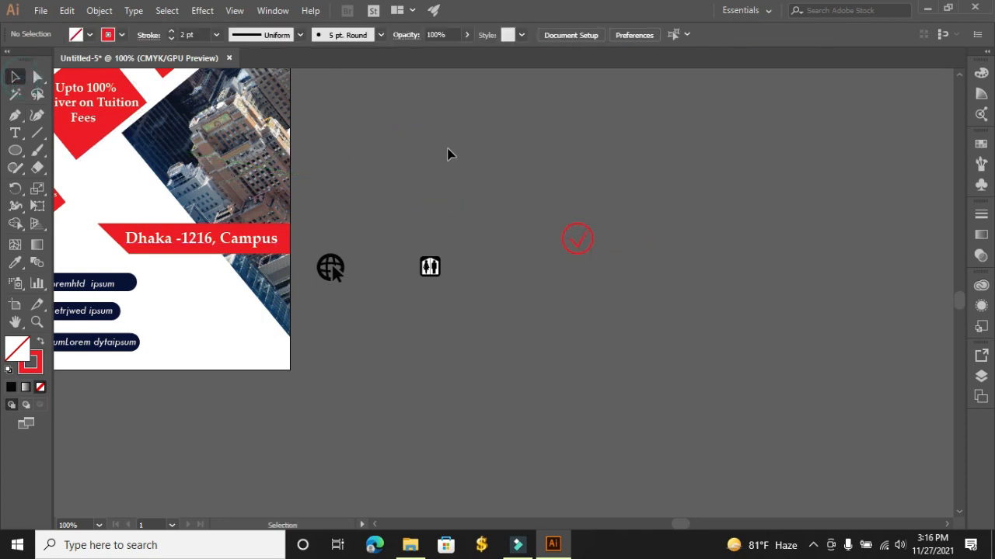
# Reduce the circled check mark and place it on the flyer beside the end of the lowest navy bar
pyautogui.moveTo(611, 280); pyautogui.dragTo(394, 360)
pyautogui.click(446, 378)
pyautogui.moveTo(349, 328); pyautogui.dragTo(161, 354)
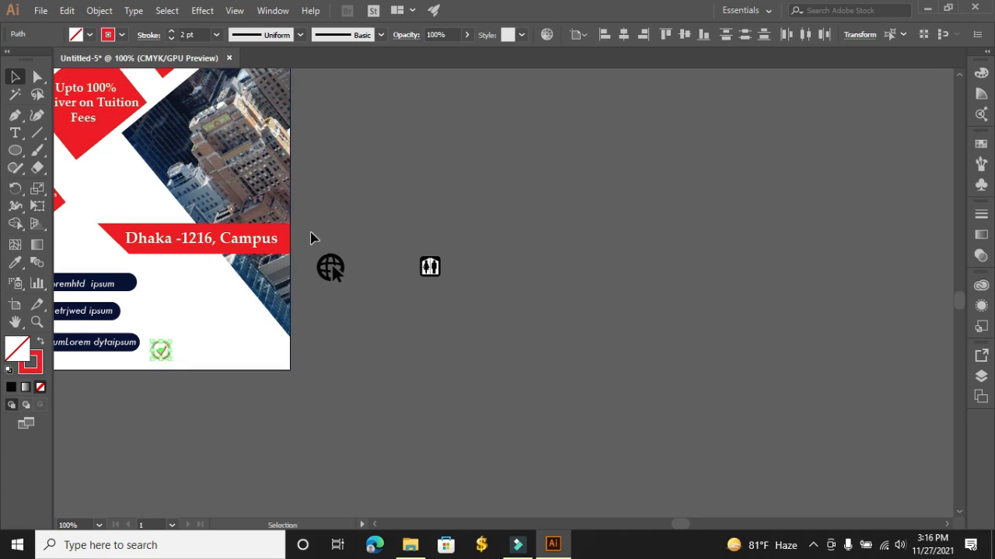
# Fill the globe icon with red and place it, reduced, above the circled check mark on the flyer
pyautogui.moveTo(311, 238); pyautogui.dragTo(359, 309)
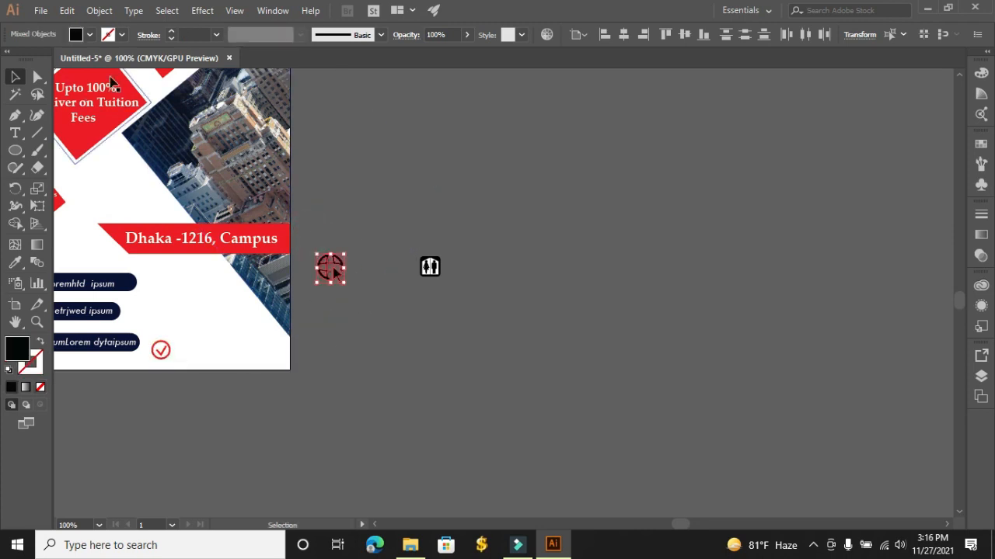
pyautogui.click(90, 35)
pyautogui.click(44, 50)
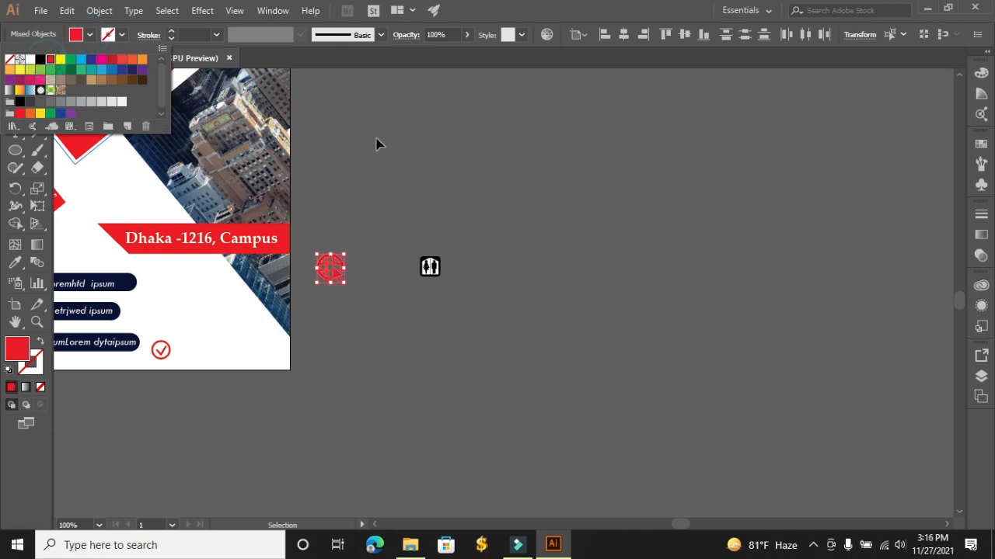
pyautogui.click(378, 141)
pyautogui.click(344, 182)
pyautogui.moveTo(319, 204); pyautogui.dragTo(347, 286)
pyautogui.click(362, 300)
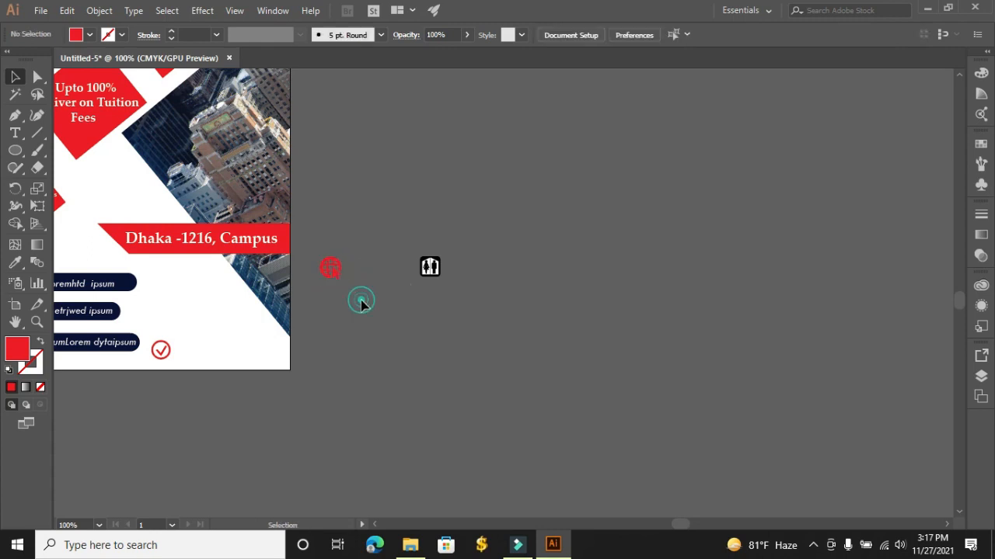
pyautogui.moveTo(327, 215); pyautogui.dragTo(163, 305)
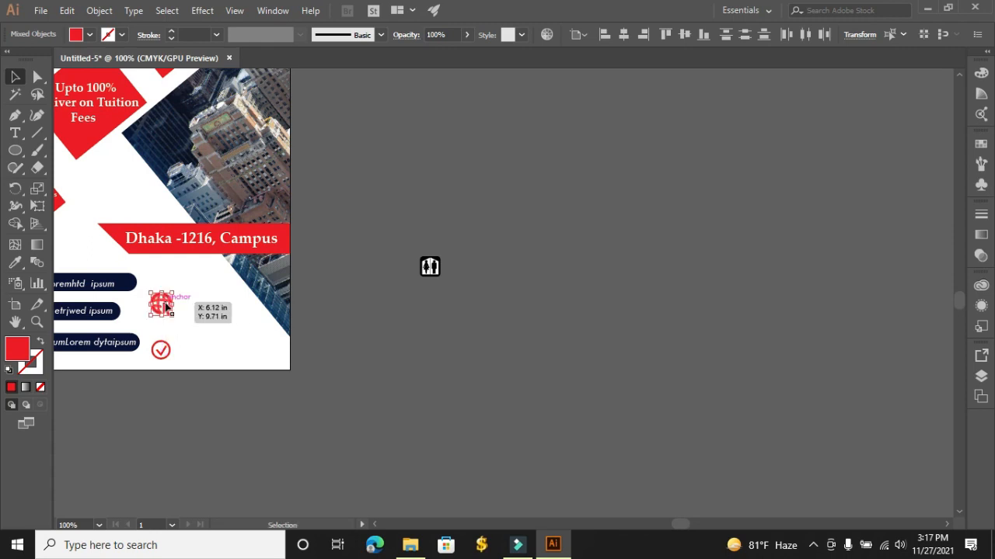
# Select the Restrooms icon and fill the whole group with red
pyautogui.moveTo(395, 248); pyautogui.dragTo(477, 286)
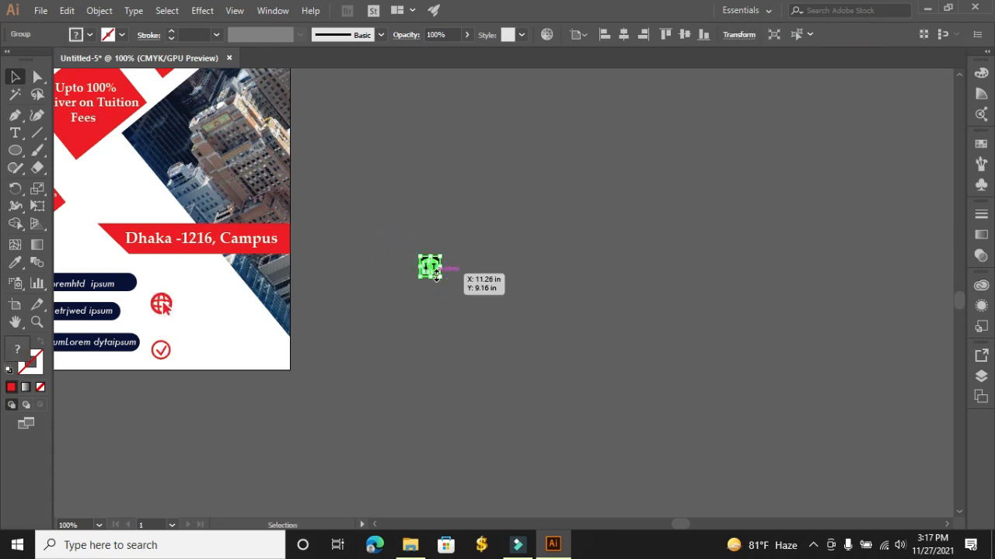
pyautogui.click(364, 139)
pyautogui.click(433, 268)
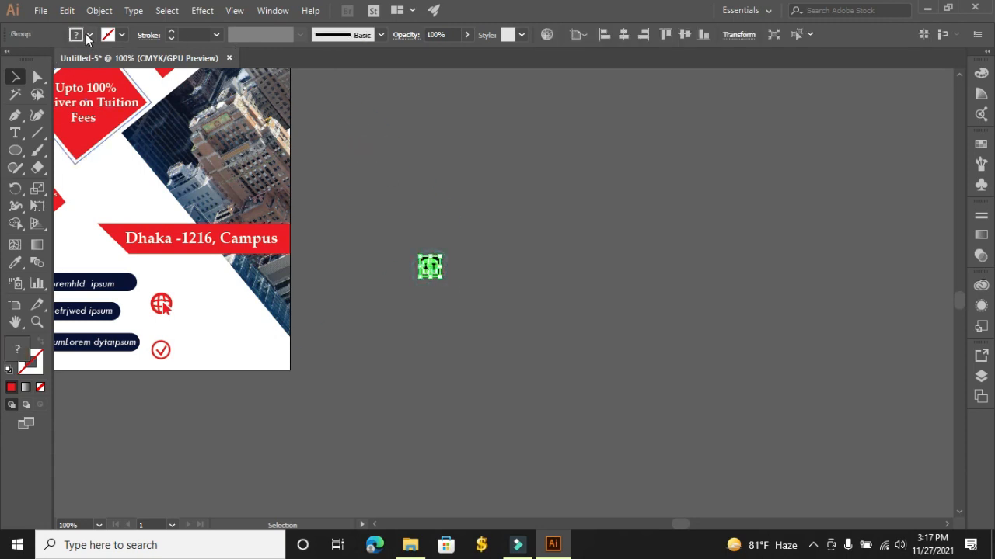
pyautogui.click(89, 35)
pyautogui.click(56, 58)
pyautogui.click(405, 171)
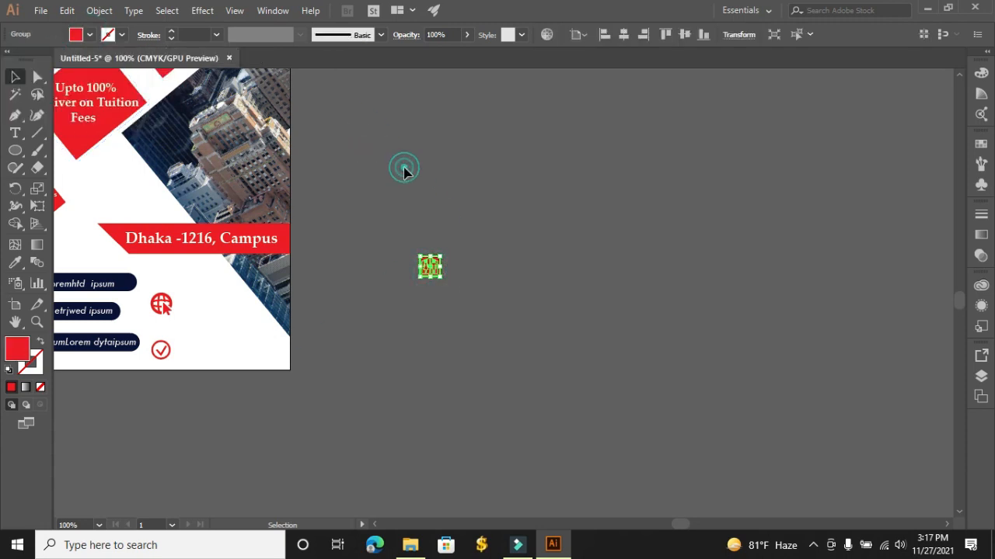
# Ungroup the red Restrooms icon and its nested group
pyautogui.click(433, 272)
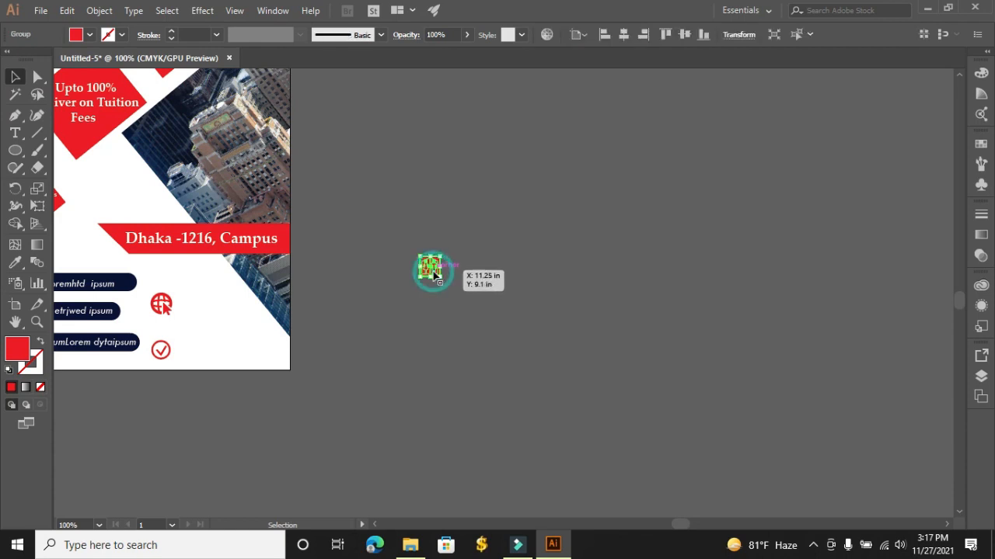
pyautogui.rightClick(434, 272)
pyautogui.click(475, 376)
pyautogui.click(510, 247)
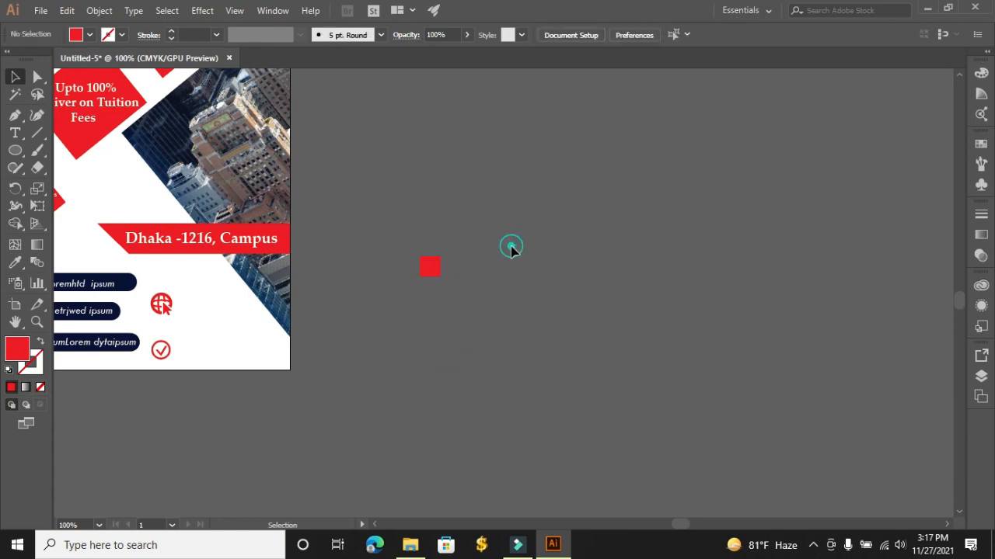
pyautogui.click(419, 274)
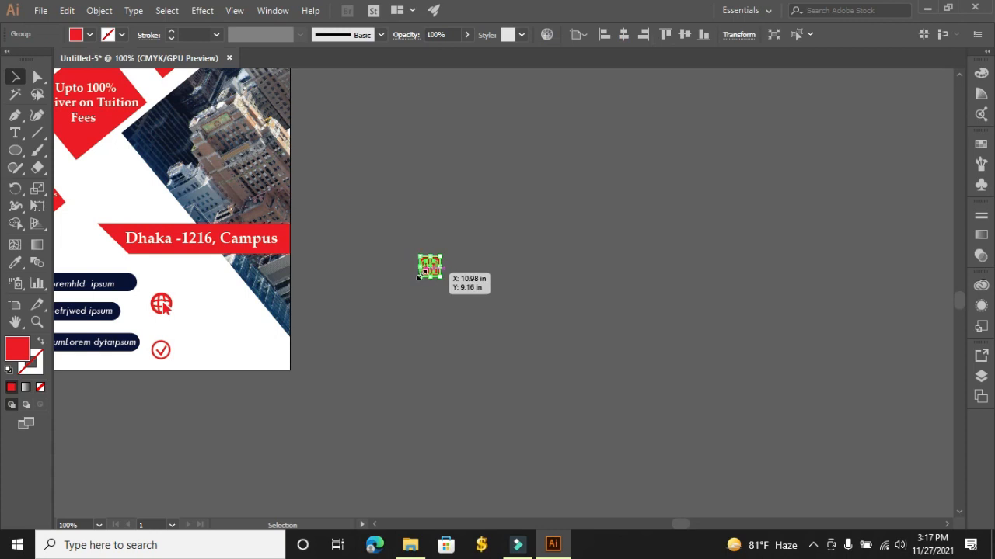
pyautogui.rightClick(418, 274)
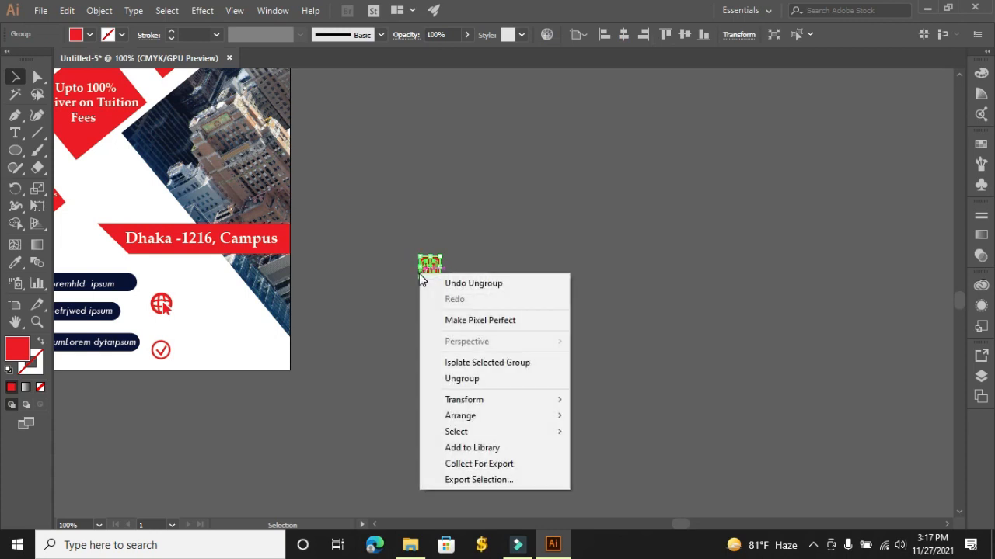
pyautogui.click(457, 378)
pyautogui.click(495, 294)
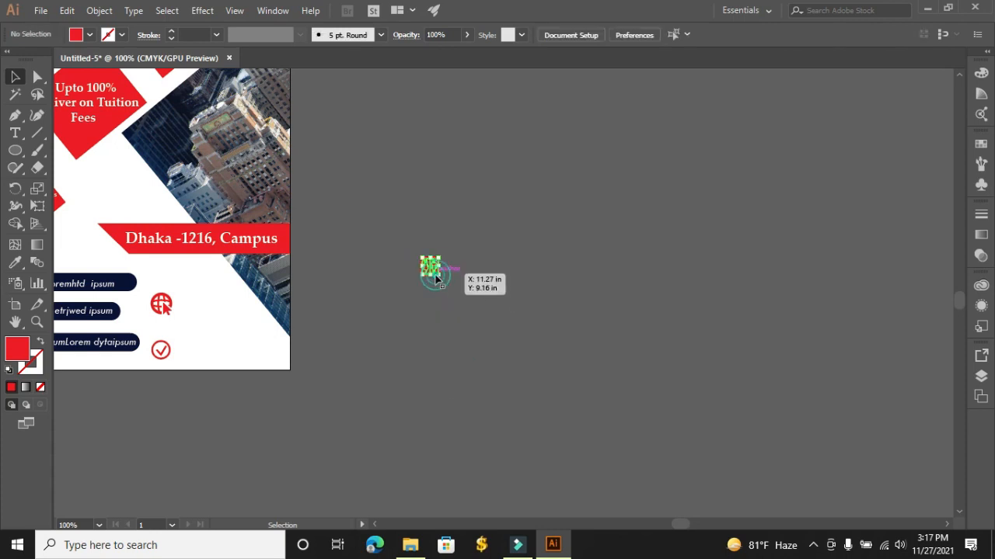
# Pull the two overlapping background shapes of the Restrooms icon apart
pyautogui.click(435, 278)
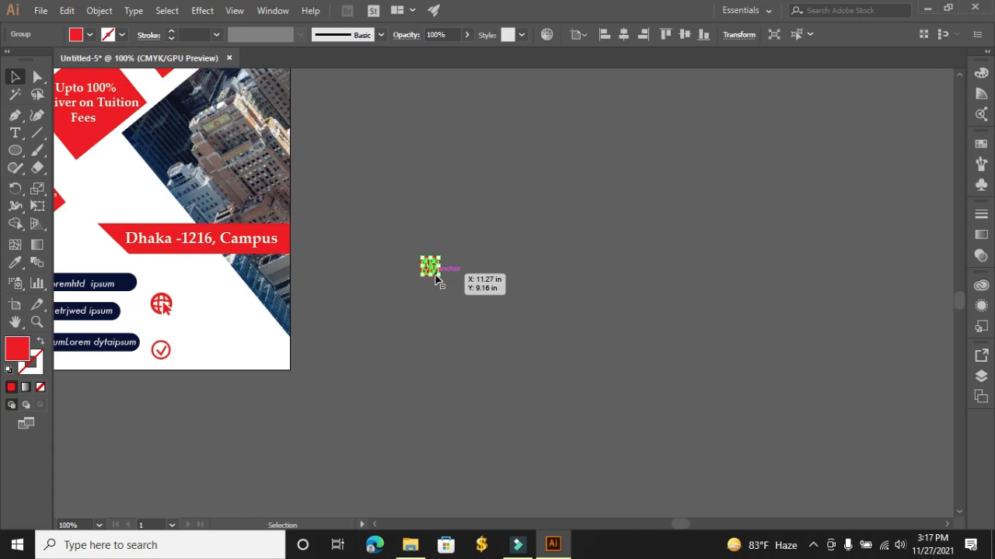
pyautogui.click(438, 281)
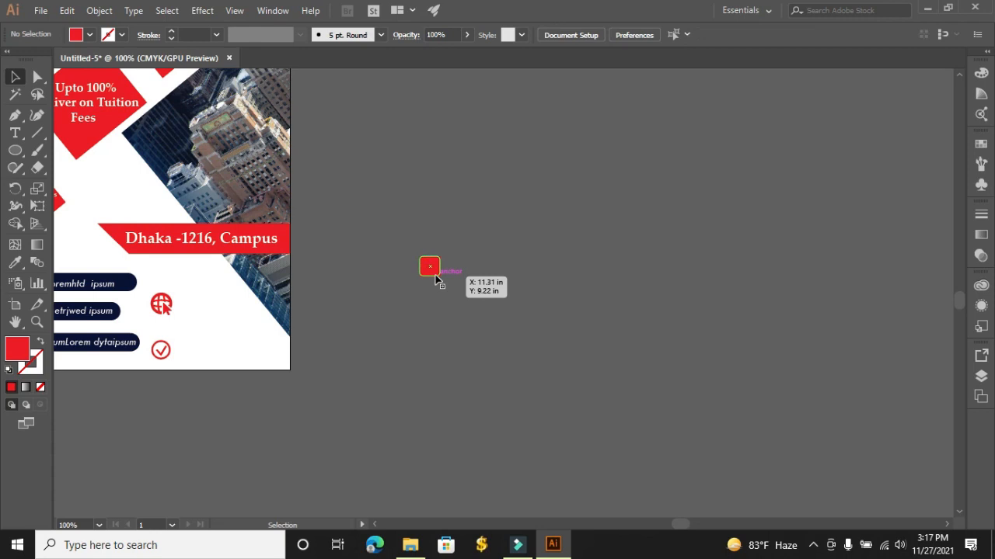
pyautogui.moveTo(432, 274); pyautogui.dragTo(513, 238)
pyautogui.click(552, 286)
pyautogui.moveTo(433, 277); pyautogui.dragTo(422, 320)
pyautogui.click(476, 314)
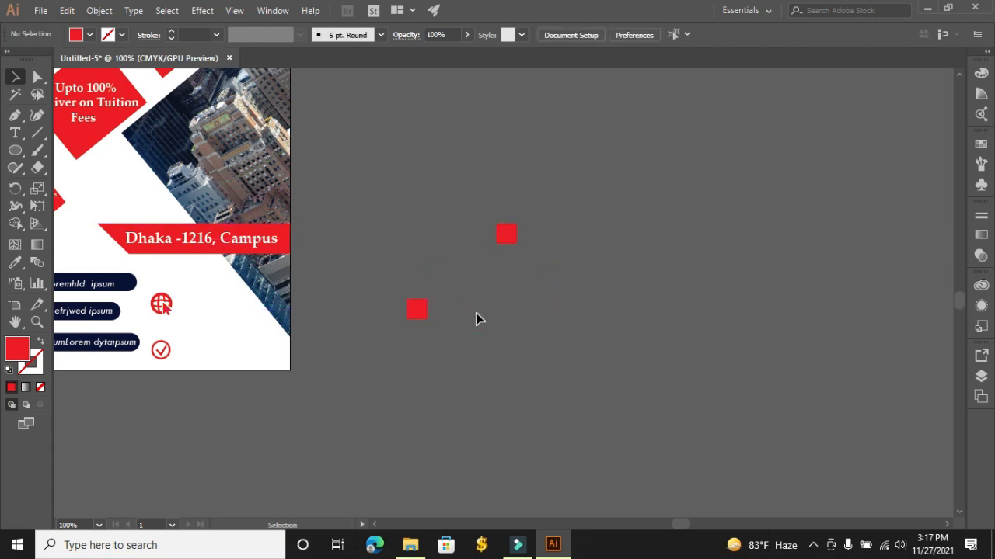
# Undo the Restrooms icon edits and the globe icon's recolouring and placement
pyautogui.hotkey('ctrl', 'z')
pyautogui.hotkey('ctrl', 'z')
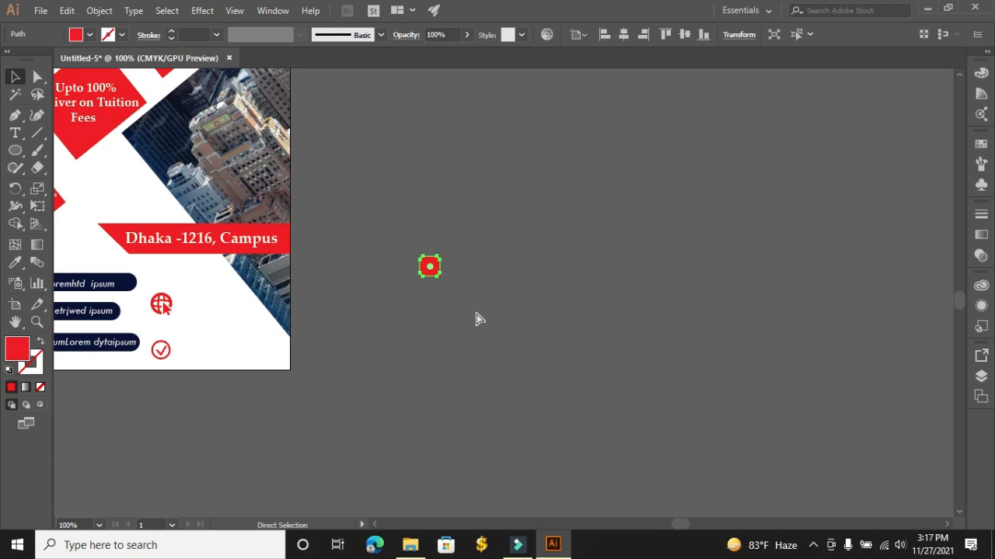
pyautogui.click(477, 314)
pyautogui.moveTo(409, 244); pyautogui.dragTo(456, 309)
pyautogui.hotkey('ctrl', 'z')
pyautogui.hotkey('ctrl', 'z')
pyautogui.hotkey('ctrl', 'z')
pyautogui.hotkey('ctrl', 'z')
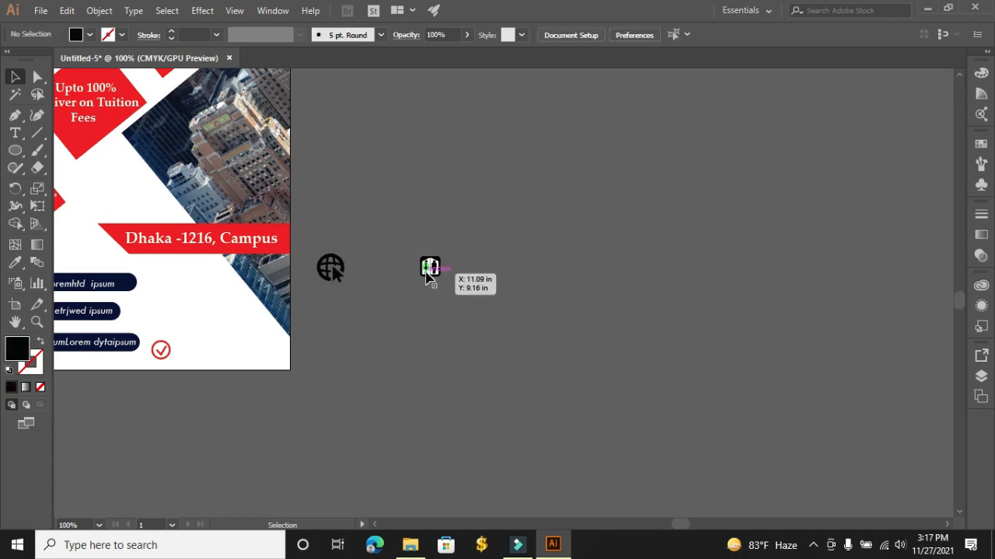
# Select all parts of the globe icon and set their fill to red
pyautogui.moveTo(309, 223); pyautogui.dragTo(355, 333)
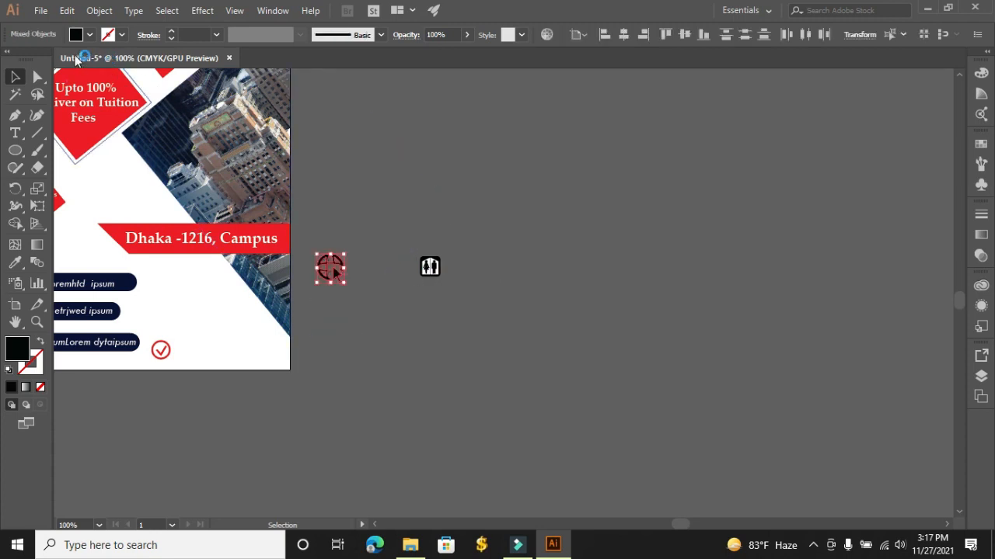
pyautogui.click(90, 35)
pyautogui.click(49, 59)
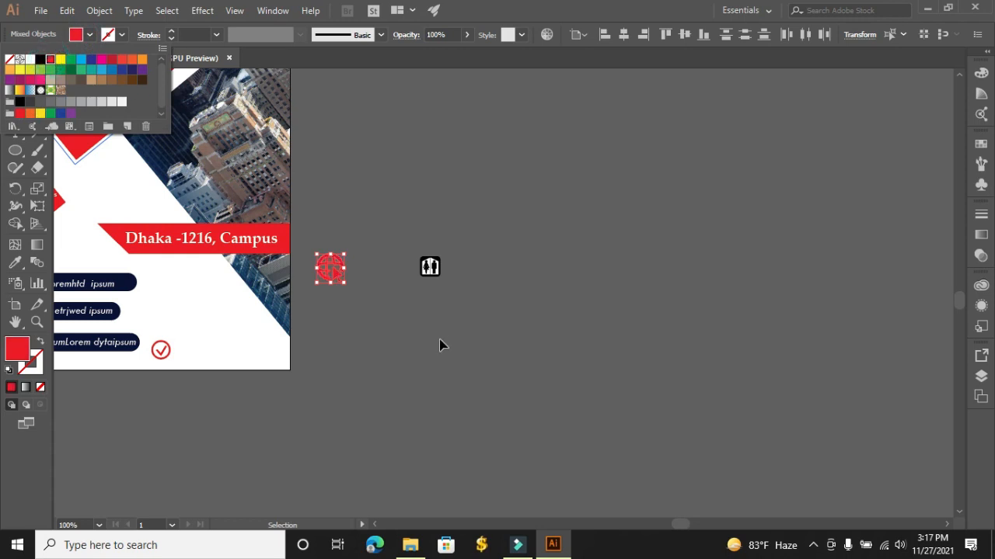
pyautogui.click(439, 339)
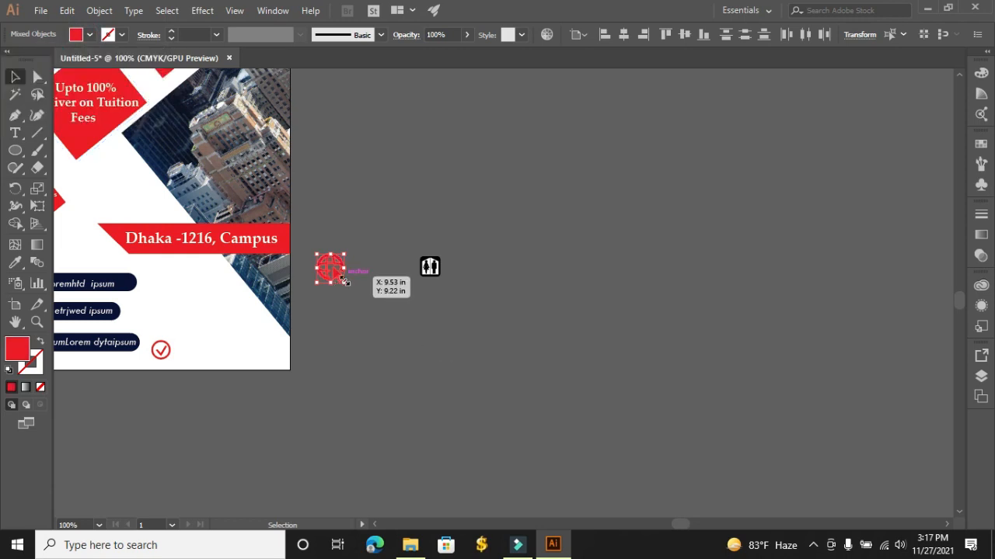
# Select all parts of the red globe icon and resize it to about 0.39 by 0.41 in
pyautogui.moveTo(343, 279); pyautogui.dragTo(339, 276)
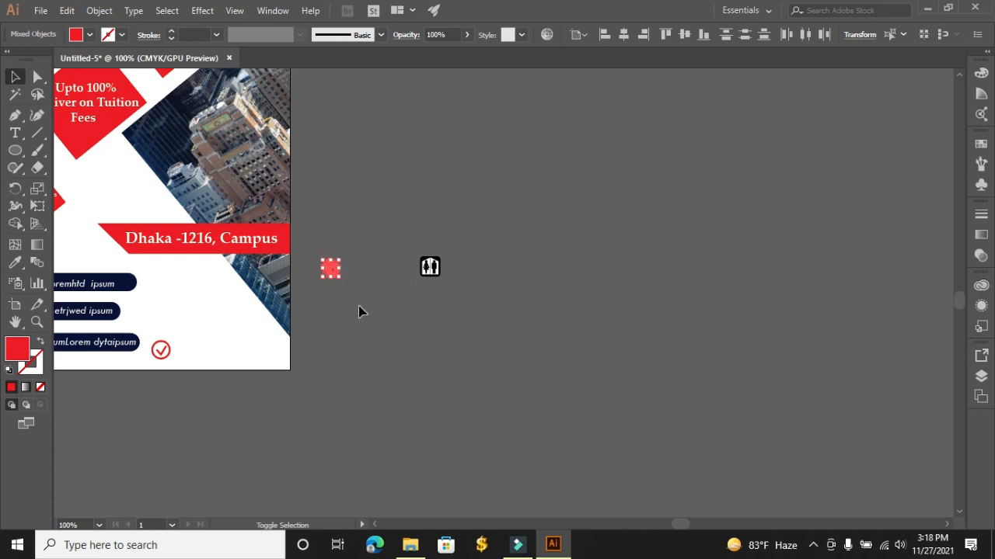
pyautogui.click(359, 306)
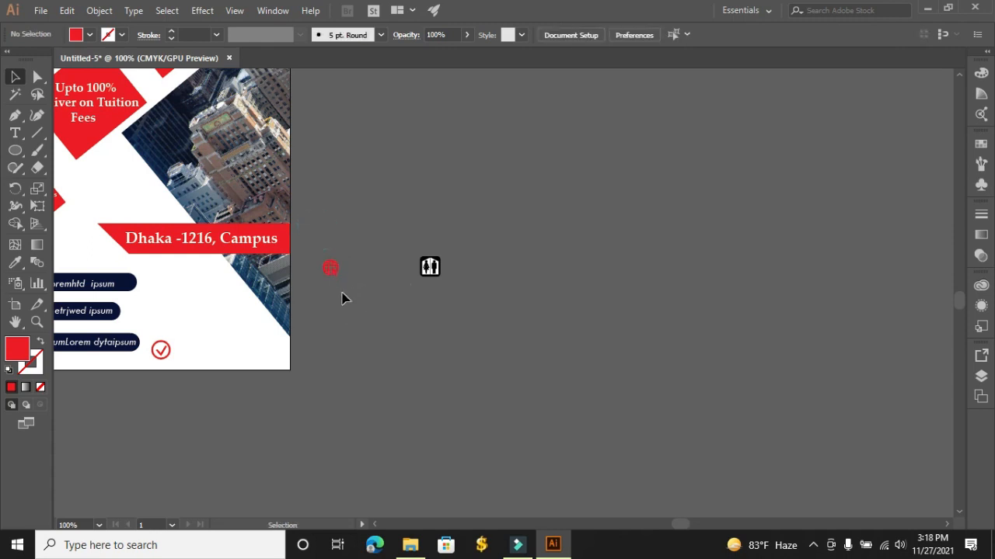
pyautogui.moveTo(321, 244); pyautogui.dragTo(350, 312)
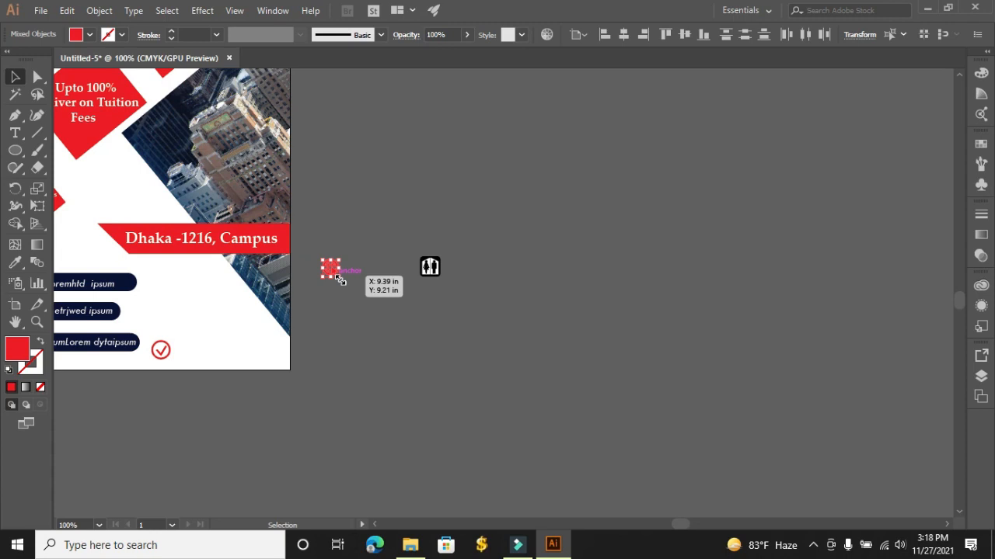
pyautogui.hotkey('ctrl', '=')
pyautogui.hotkey('ctrl', '=')
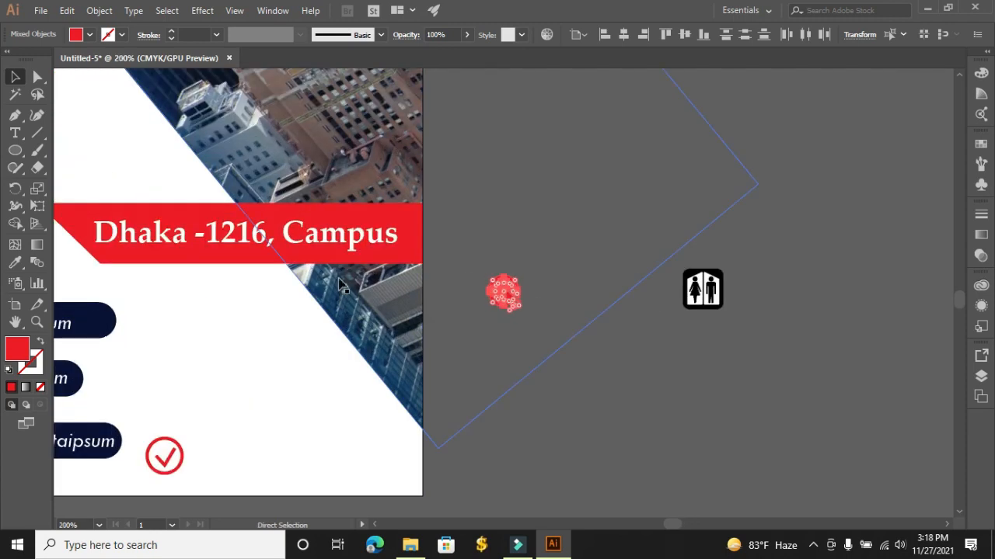
pyautogui.moveTo(518, 314); pyautogui.dragTo(529, 315)
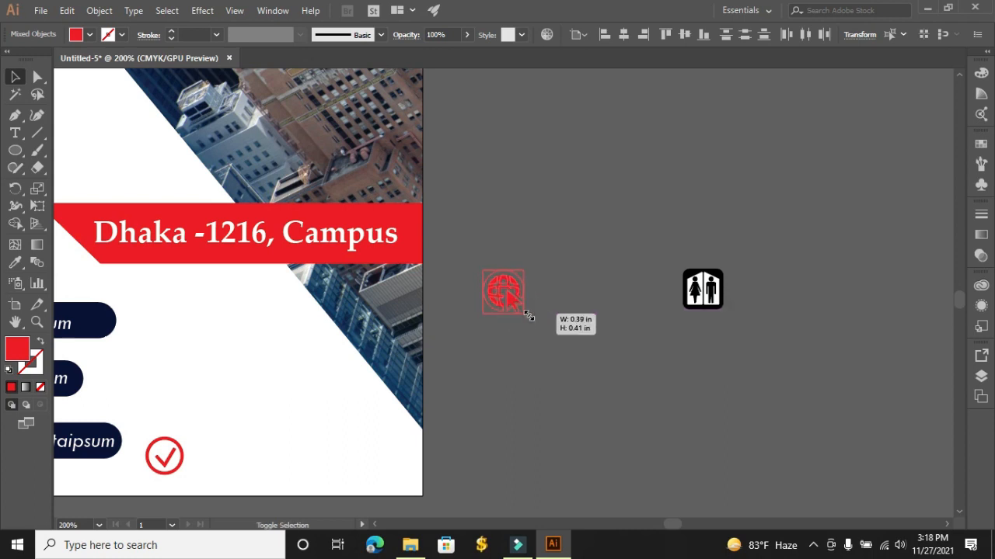
pyautogui.moveTo(528, 315); pyautogui.dragTo(529, 319)
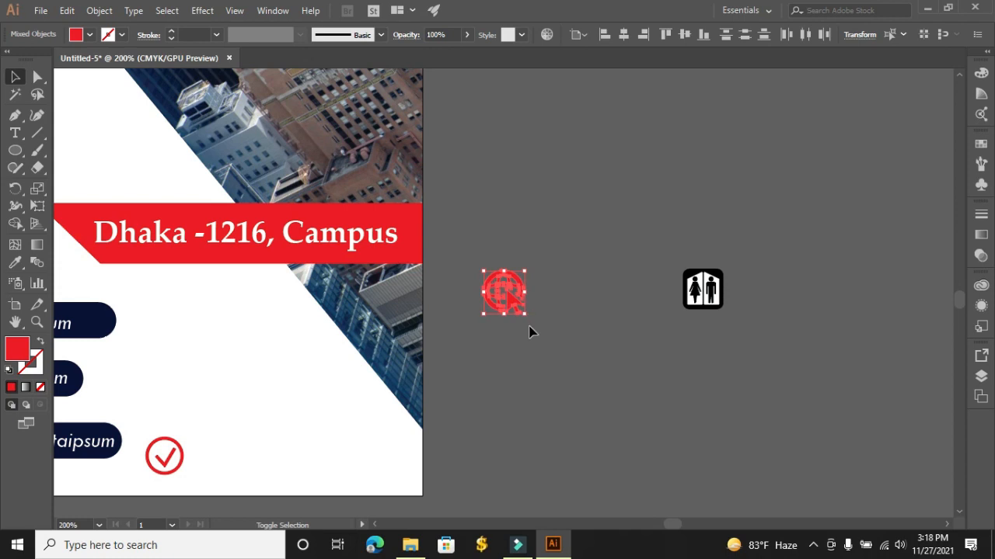
# Move the whole red globe icon onto the flyer, directly above the check mark icon
pyautogui.click(534, 334)
pyautogui.moveTo(468, 254); pyautogui.dragTo(168, 410)
pyautogui.click(646, 420)
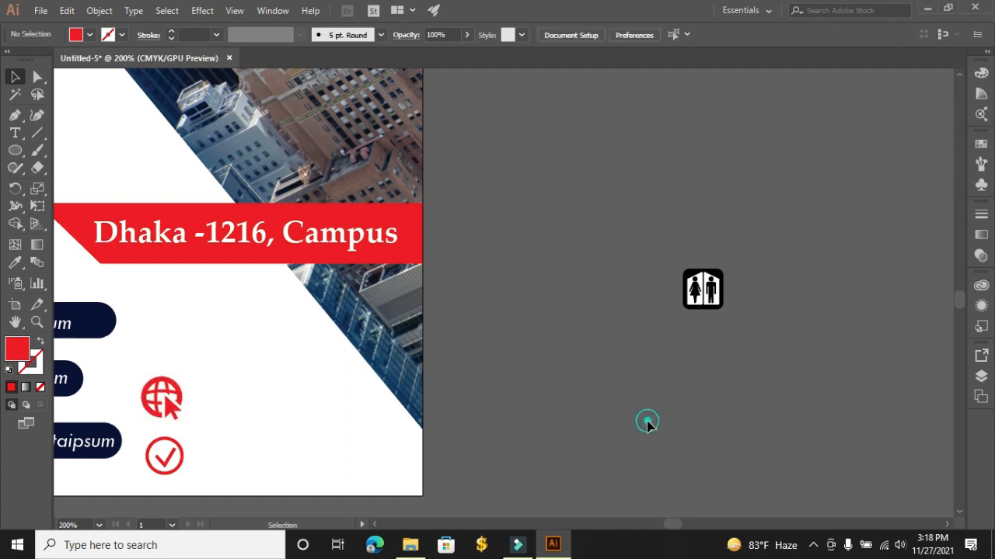
# Ungroup the black Restrooms icon and its nested group
pyautogui.click(706, 305)
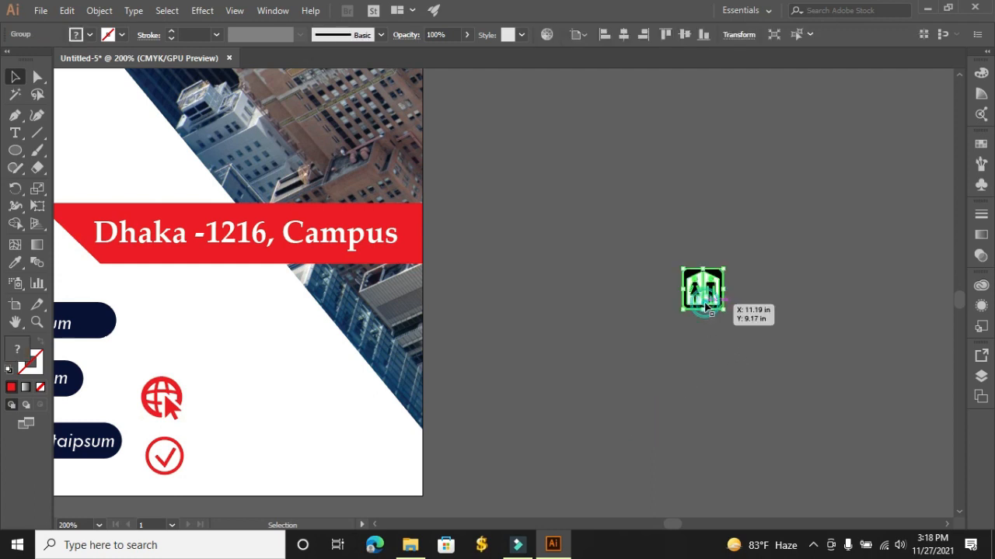
pyautogui.rightClick(705, 304)
pyautogui.click(738, 409)
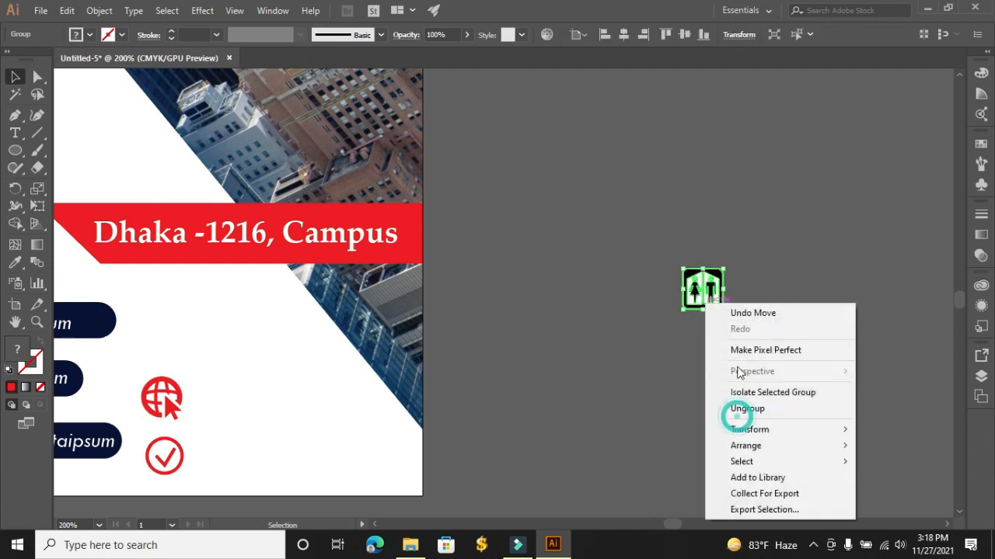
pyautogui.click(592, 396)
pyautogui.moveTo(718, 305); pyautogui.dragTo(669, 386)
pyautogui.rightClick(654, 373)
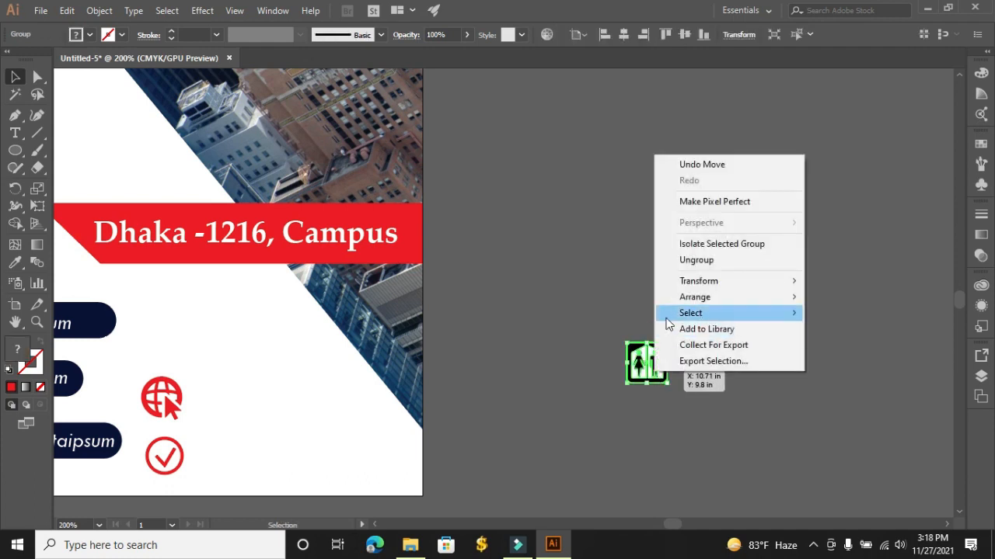
pyautogui.click(704, 264)
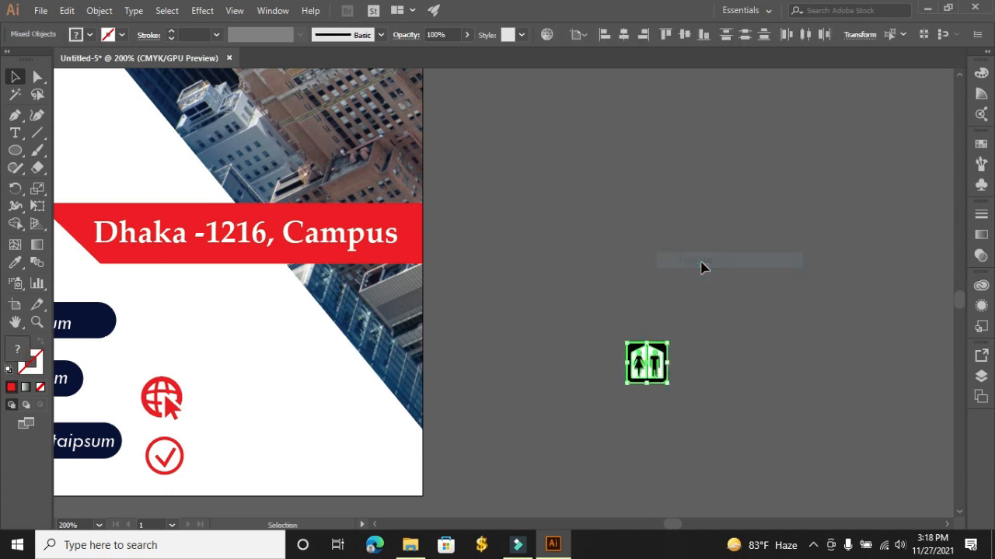
# Delete the black Restrooms icon from the area beside the artboard
pyautogui.click(637, 288)
pyautogui.click(652, 371)
pyautogui.moveTo(652, 373); pyautogui.dragTo(684, 254)
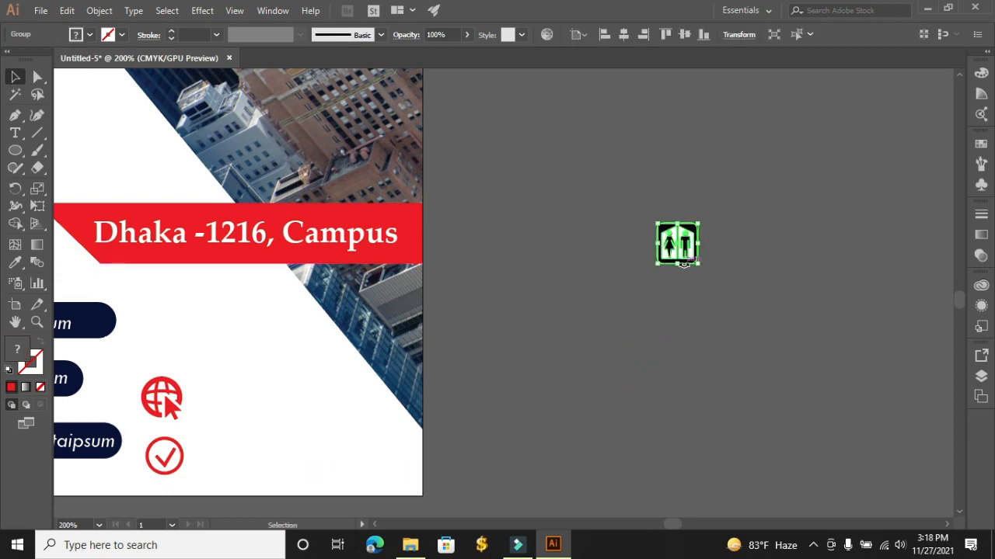
pyautogui.press('Delete')
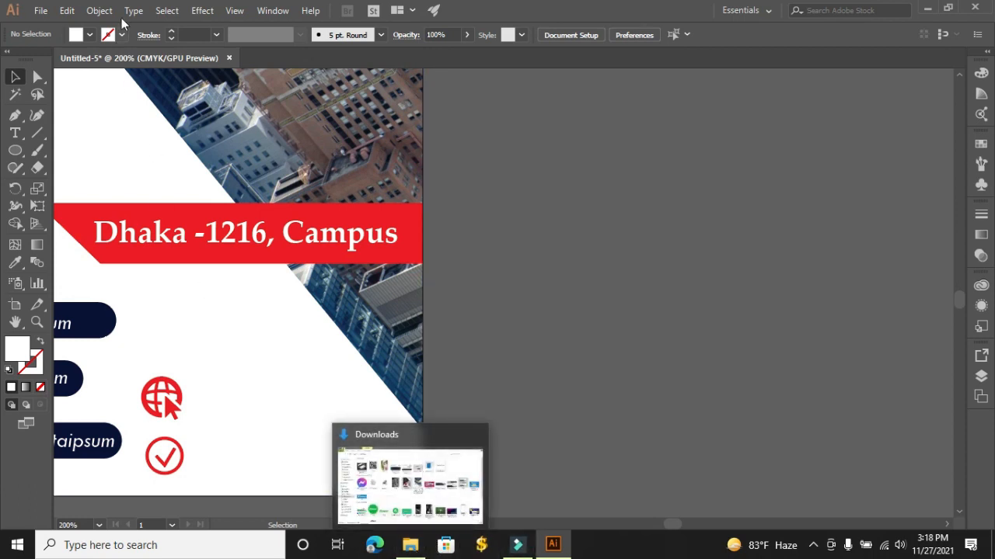
# Place the Info symbol from the Web Icons symbol library beside the artboard and close the library
pyautogui.click(278, 10)
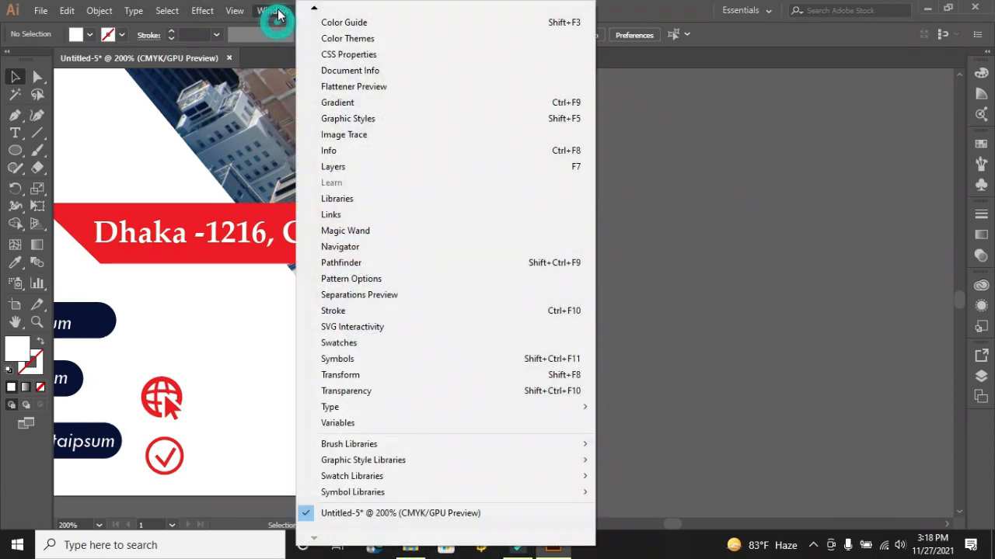
pyautogui.moveTo(359, 494)
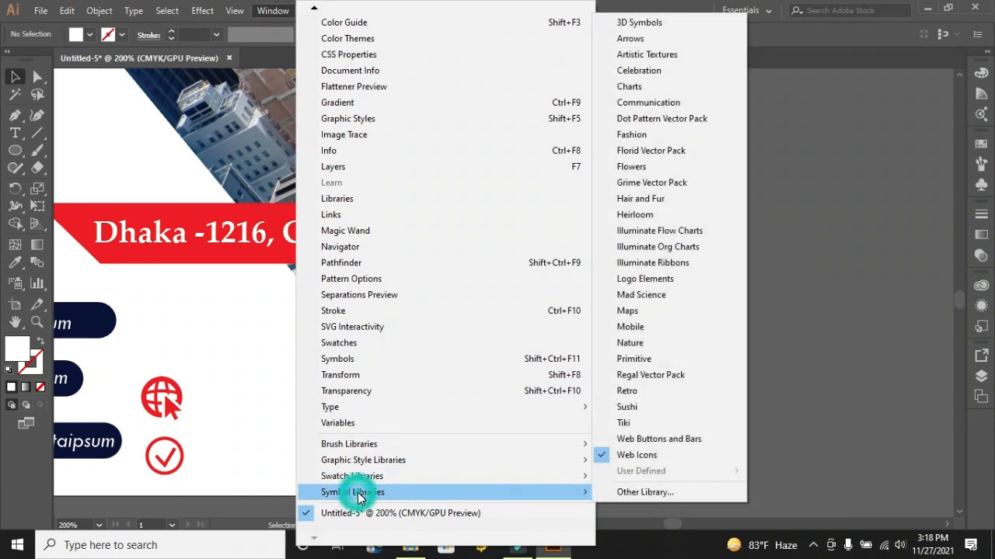
pyautogui.click(664, 452)
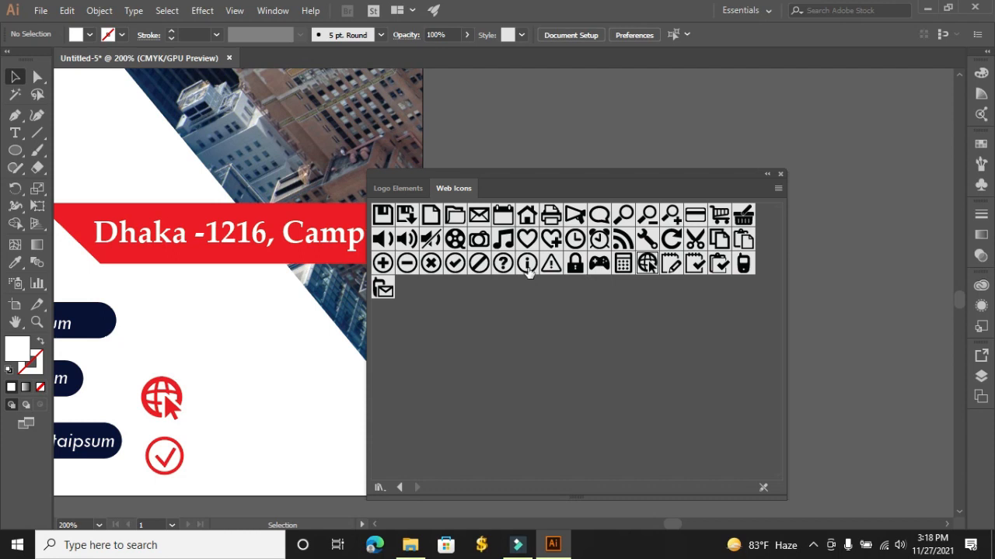
pyautogui.moveTo(527, 269); pyautogui.dragTo(617, 143)
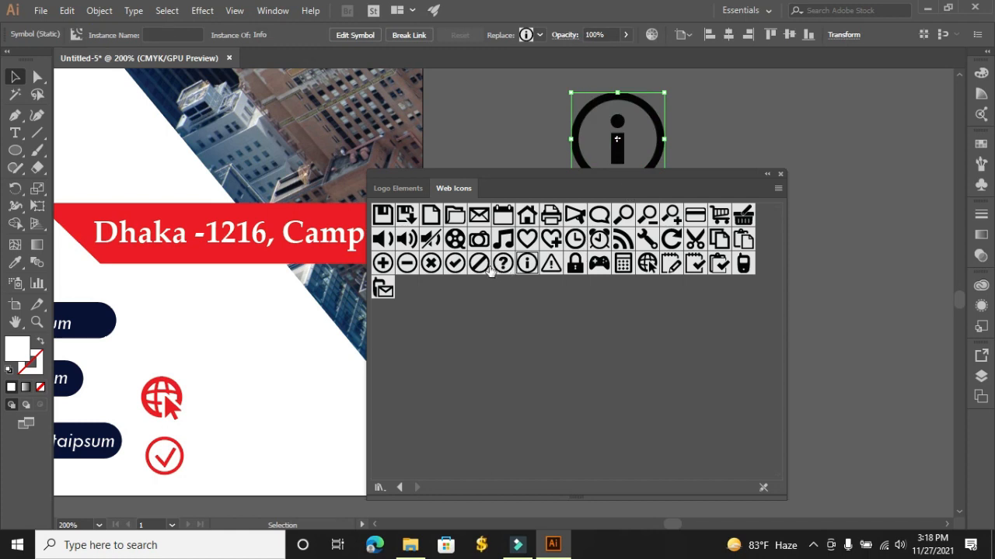
pyautogui.click(781, 175)
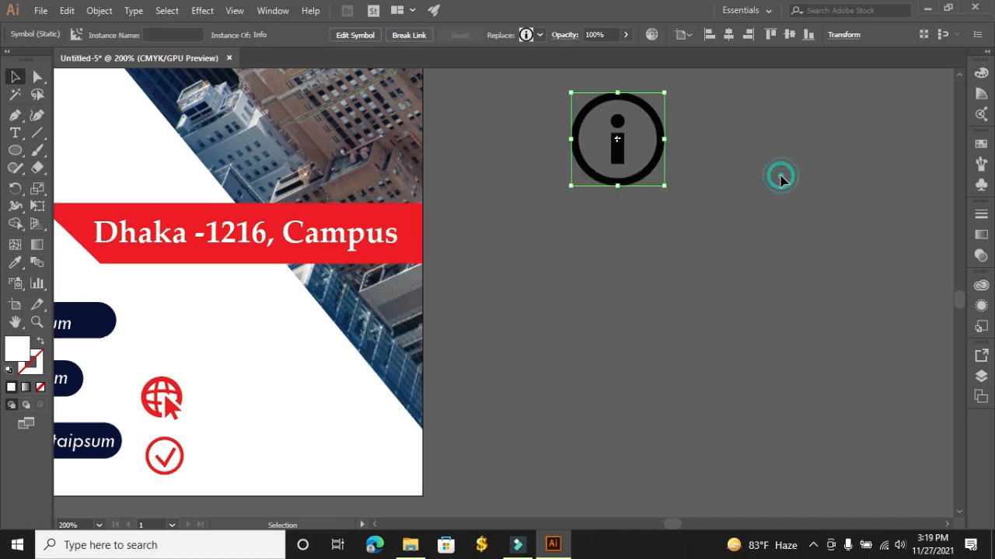
# Break the Info symbol's link and shrink it to the globe icon's width, placed directly above the globe on the flyer
pyautogui.click(695, 269)
pyautogui.moveTo(648, 171); pyautogui.dragTo(203, 353)
pyautogui.click(409, 36)
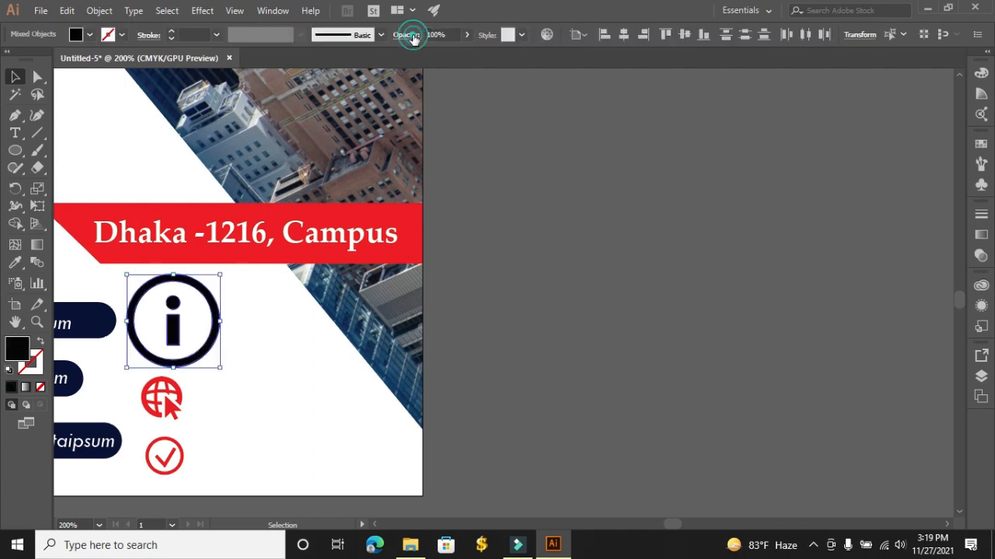
pyautogui.moveTo(221, 369); pyautogui.dragTo(172, 360)
pyautogui.click(637, 338)
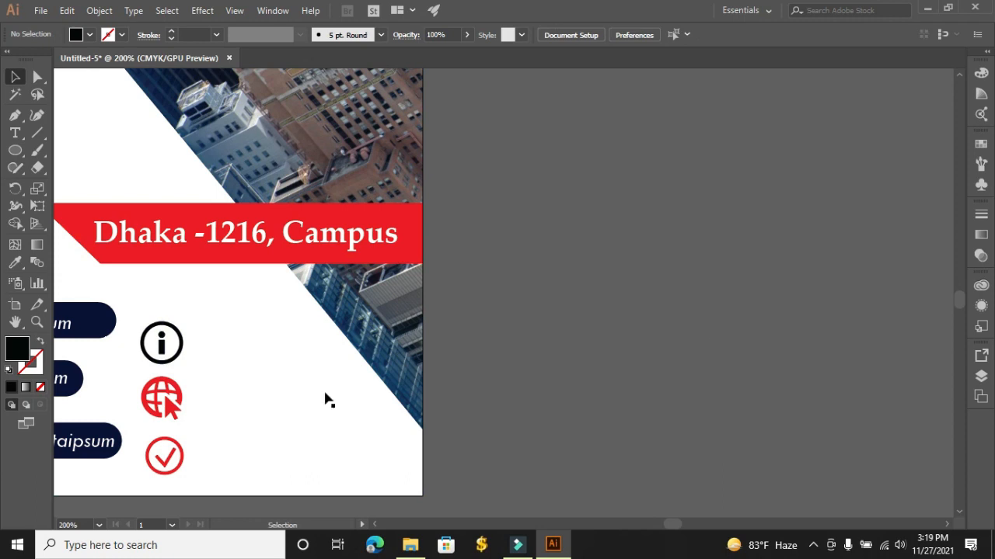
# Set the fill of the Info icon's ring and both parts of its letter i to red
pyautogui.click(179, 351)
pyautogui.click(89, 35)
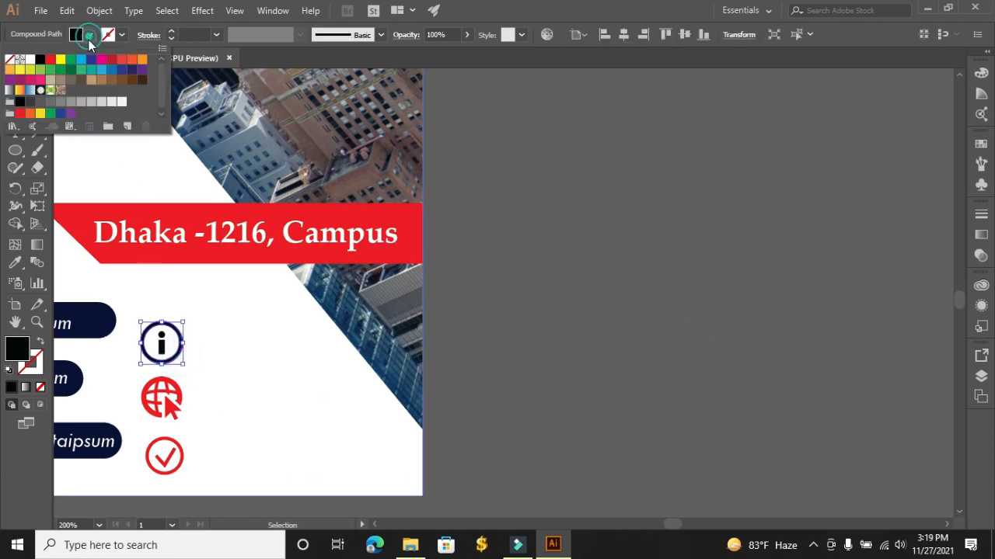
pyautogui.click(49, 59)
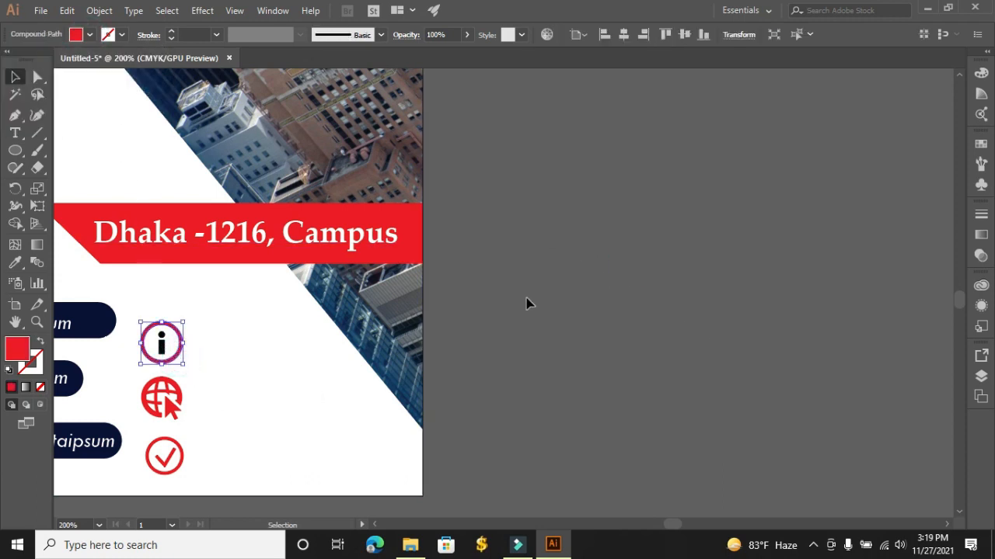
pyautogui.click(163, 352)
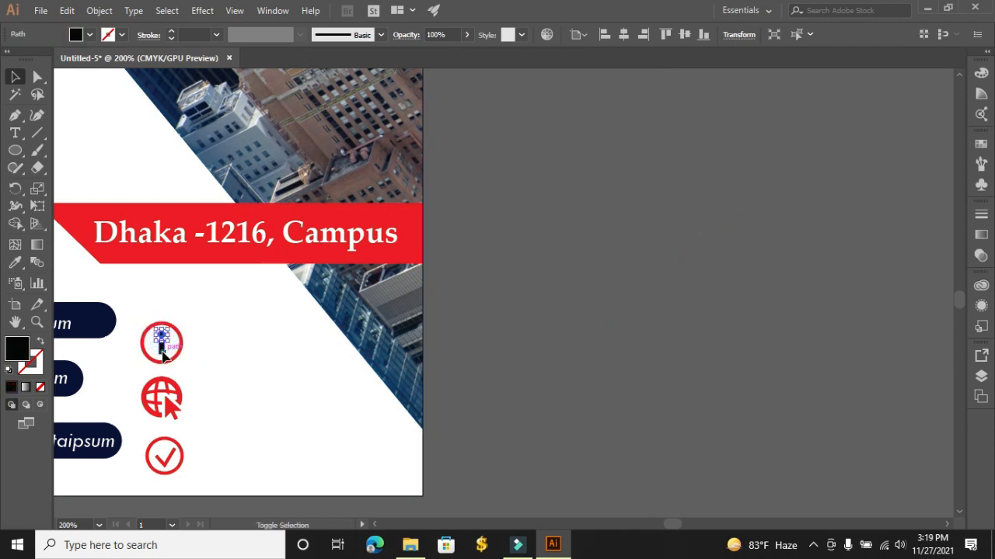
pyautogui.keyDown('shift'); pyautogui.click(163, 351); pyautogui.keyUp('shift')
pyautogui.click(90, 34)
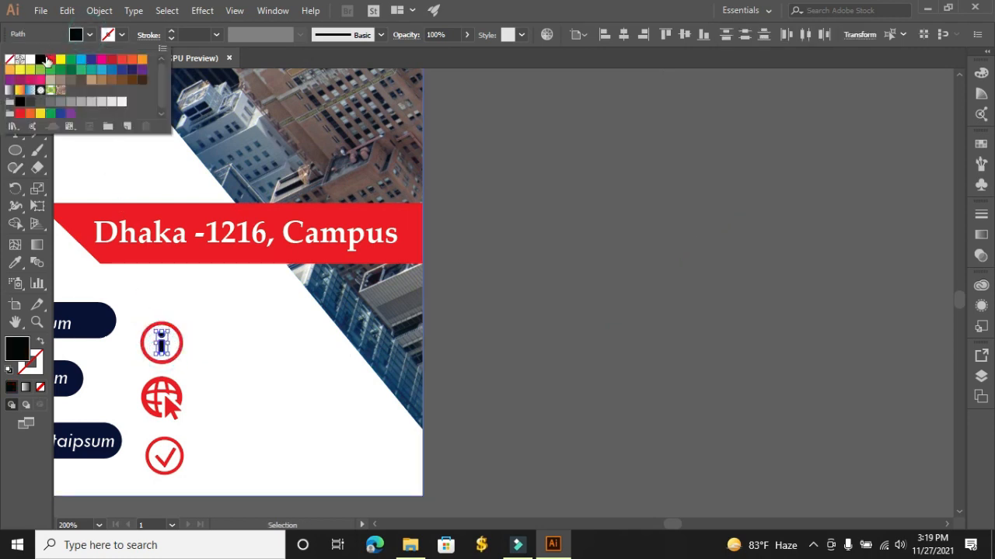
pyautogui.click(50, 59)
pyautogui.click(652, 247)
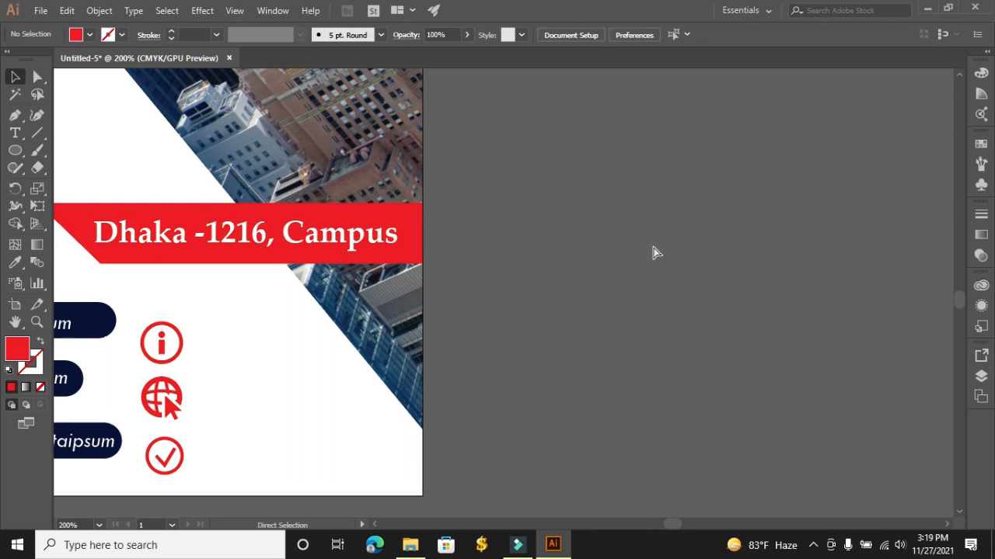
# Compare the flyer's red icon column with the icons at the bottom of the reference flyer
pyautogui.hotkey('ctrl', '-')
pyautogui.hotkey('ctrl', '-')
pyautogui.hotkey('ctrl', '-')
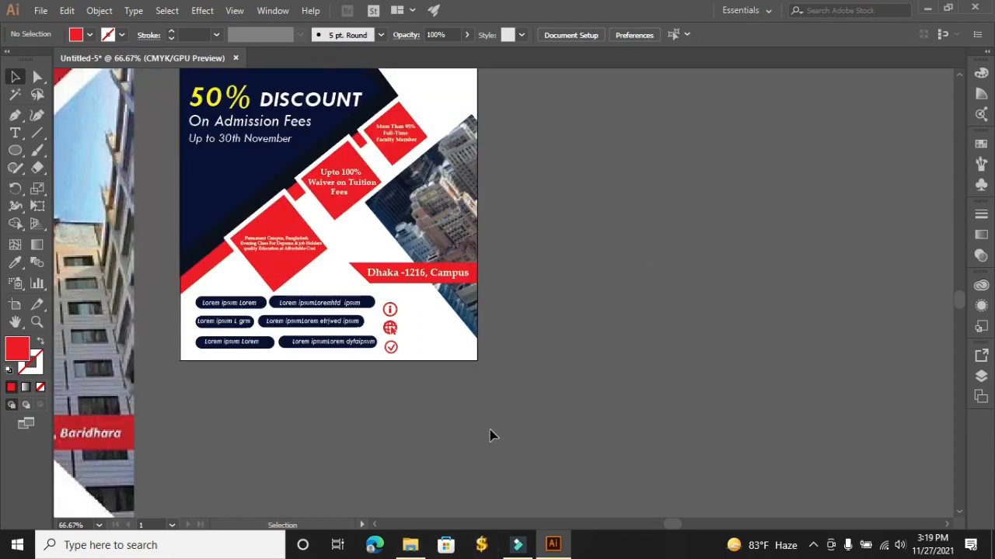
pyautogui.moveTo(674, 522); pyautogui.dragTo(666, 526)
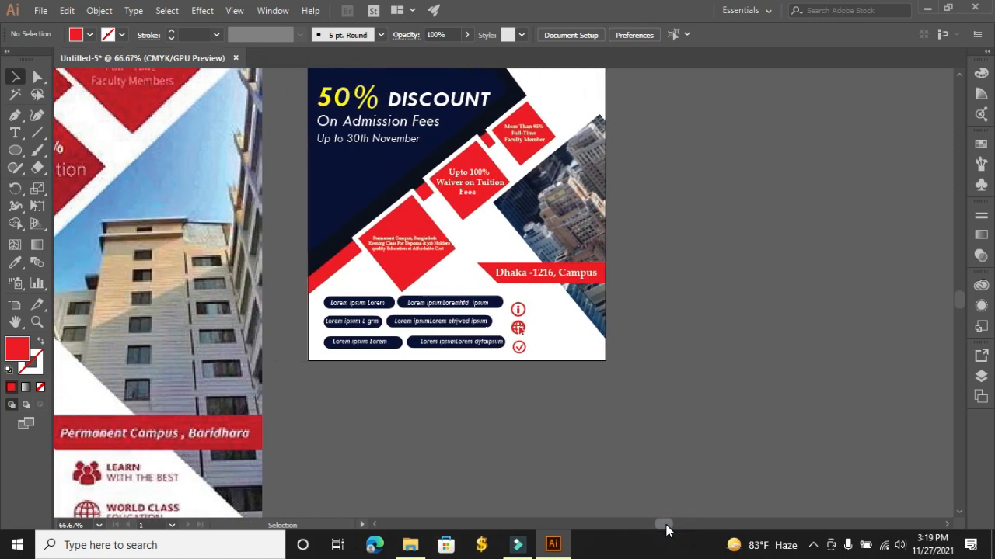
pyautogui.scroll(-2, 729, 383)
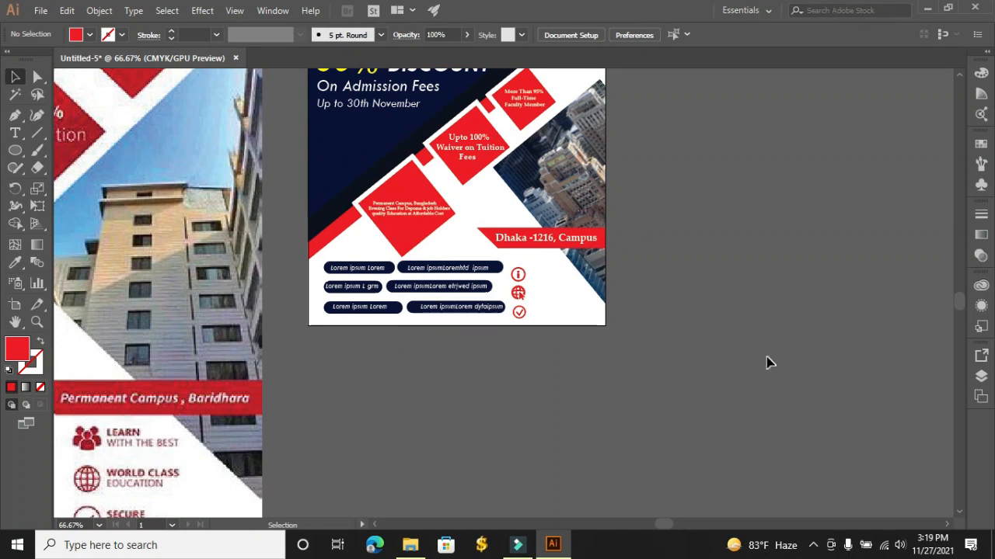
pyautogui.hotkey('ctrl', '=')
pyautogui.hotkey('ctrl', '=')
pyautogui.hotkey('ctrl', '=')
pyautogui.hotkey('ctrl', '=')
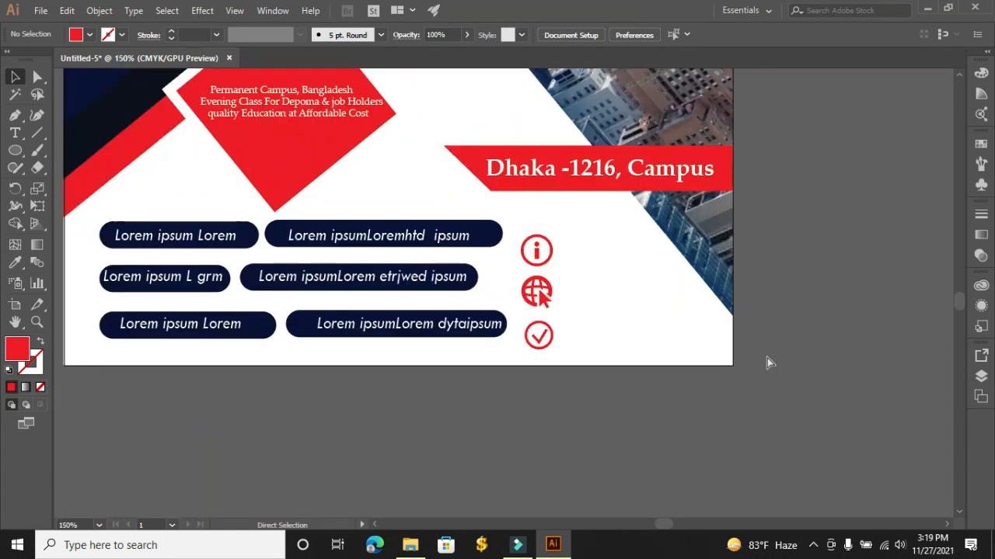
pyautogui.click(660, 253)
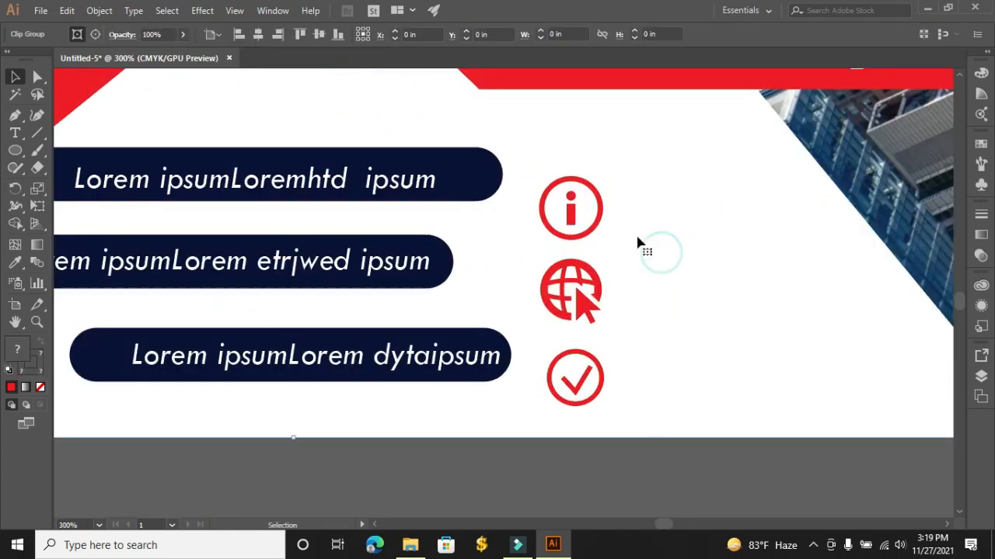
pyautogui.moveTo(549, 162); pyautogui.dragTo(570, 170)
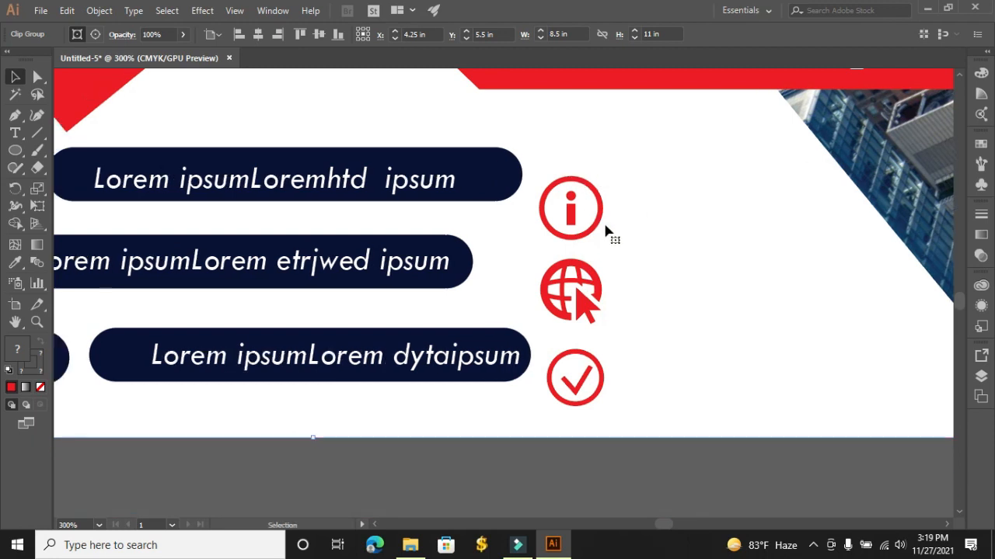
pyautogui.hotkey('ctrl', 'z')
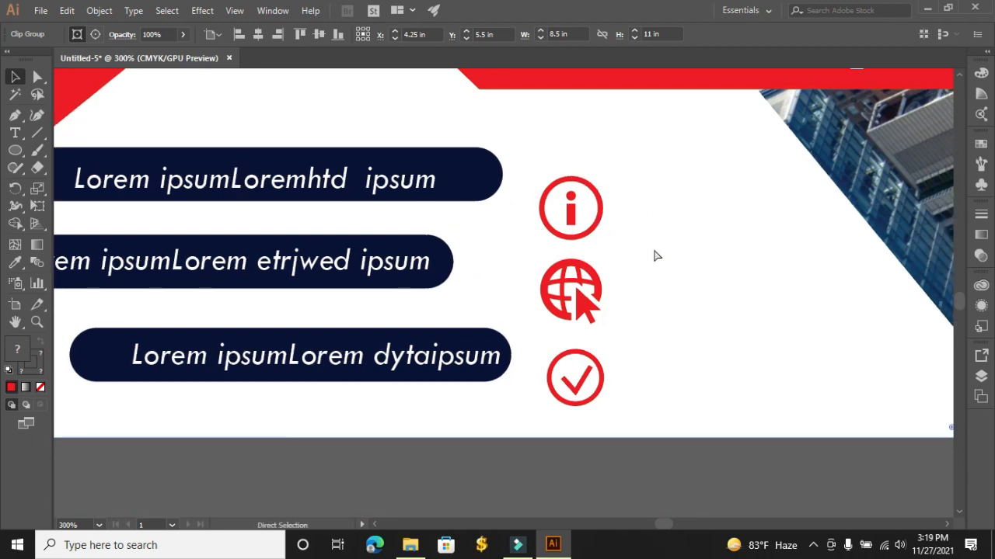
# Select the info, globe and check mark icons together and scale the column down slightly
pyautogui.click(693, 266)
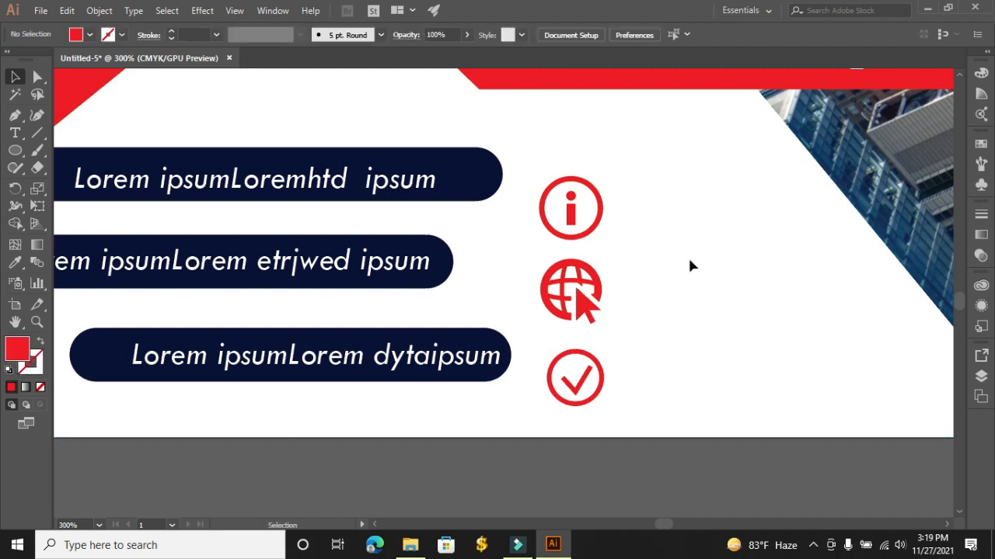
pyautogui.moveTo(595, 268); pyautogui.dragTo(595, 394)
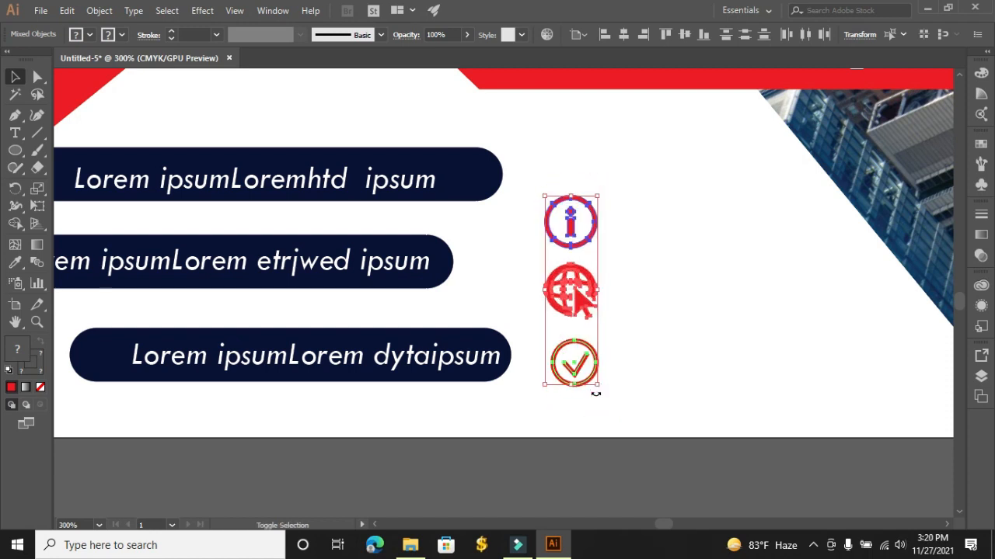
pyautogui.click(618, 475)
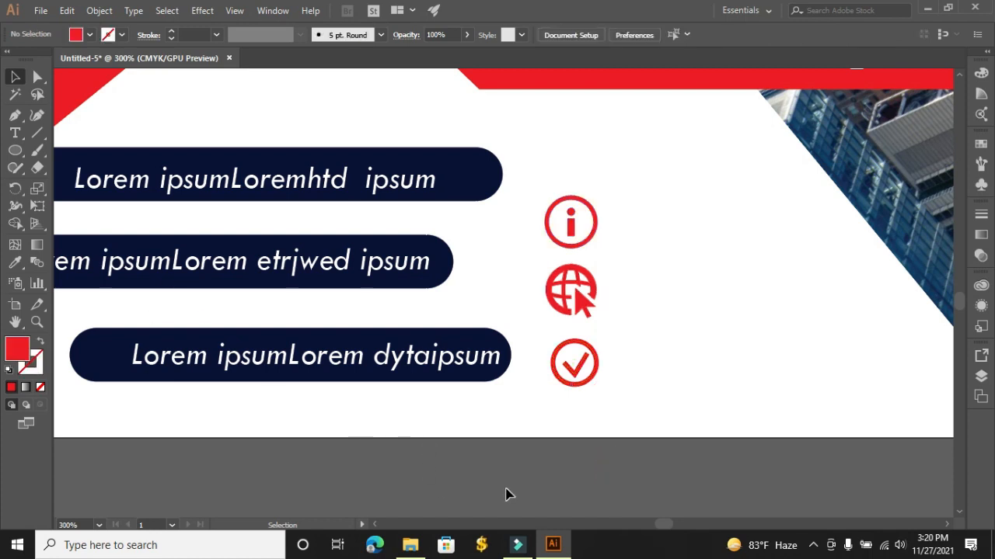
# Add black text reading "LEARN WITH" beside the info icon and check its wording against the reference flyer
pyautogui.click(15, 134)
pyautogui.click(639, 218)
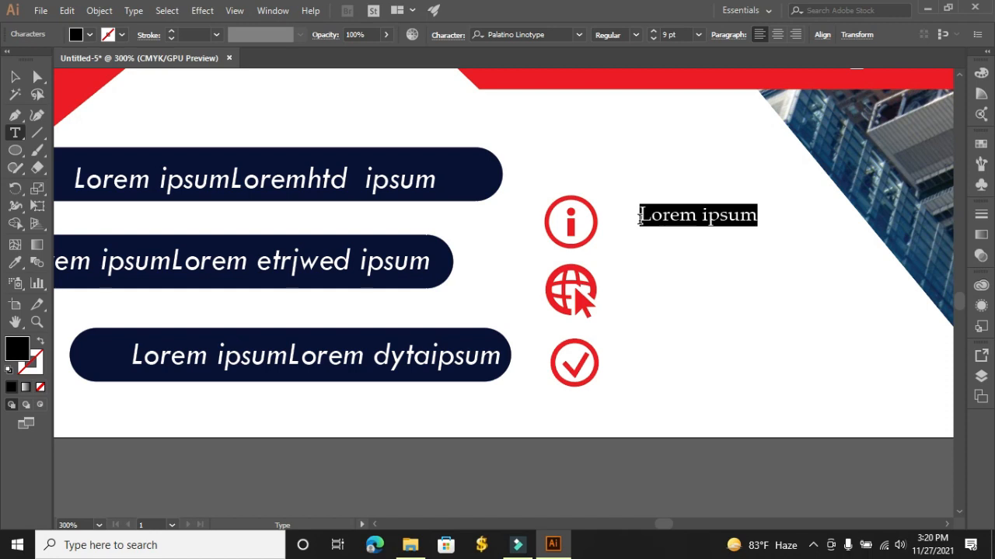
pyautogui.write('LEARN')
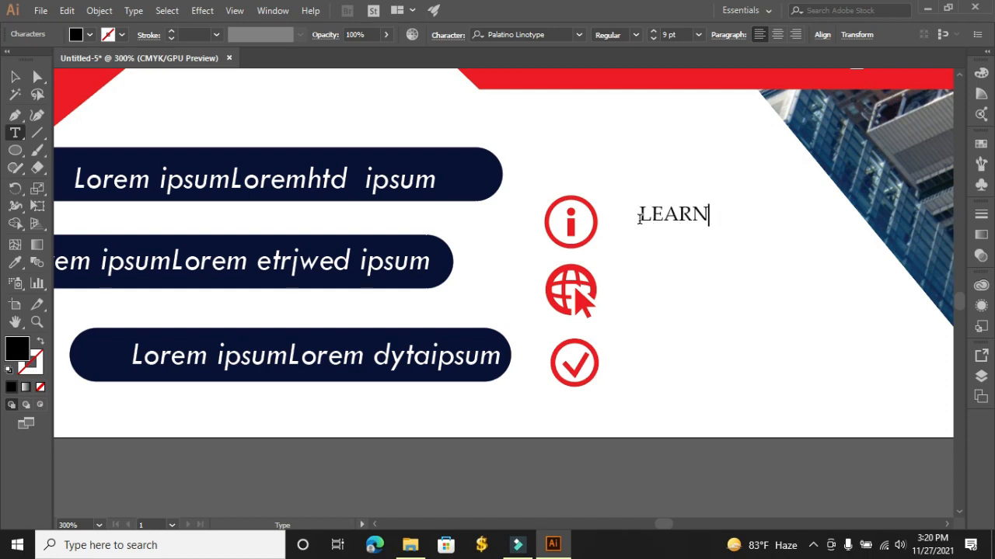
pyautogui.write(' WITH')
pyautogui.hotkey('ctrl', '-')
pyautogui.hotkey('ctrl', '-')
pyautogui.hotkey('ctrl', '-')
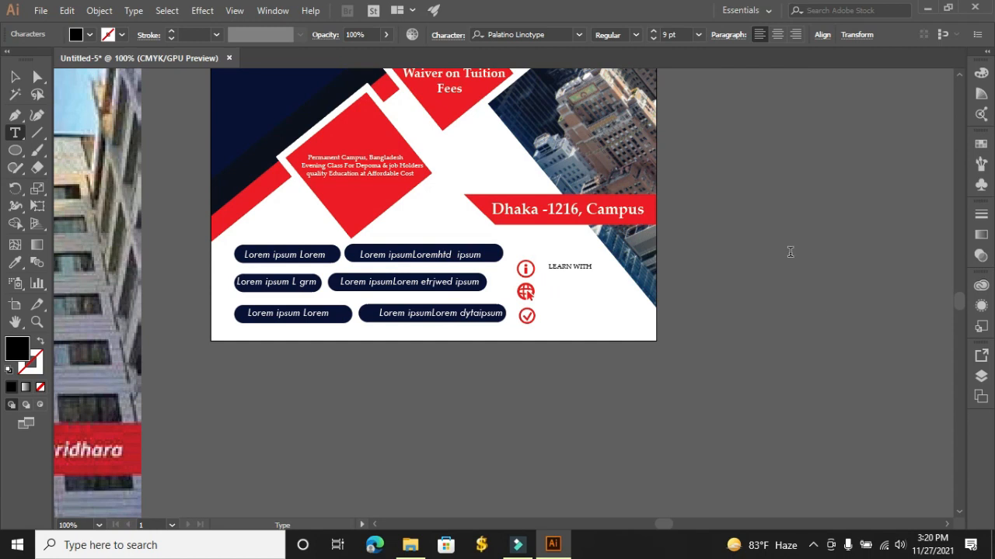
pyautogui.scroll(-3, 792, 311)
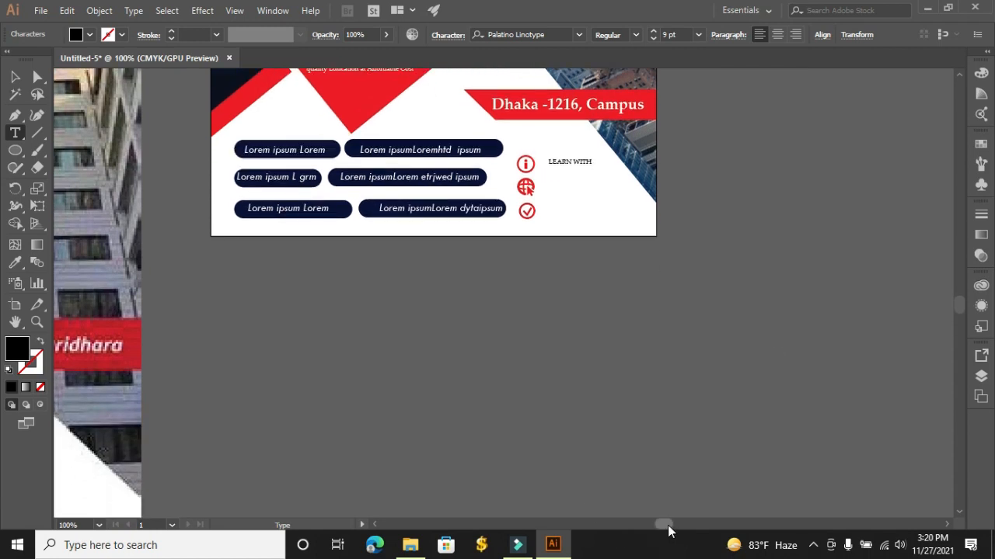
pyautogui.moveTo(666, 527); pyautogui.dragTo(661, 531)
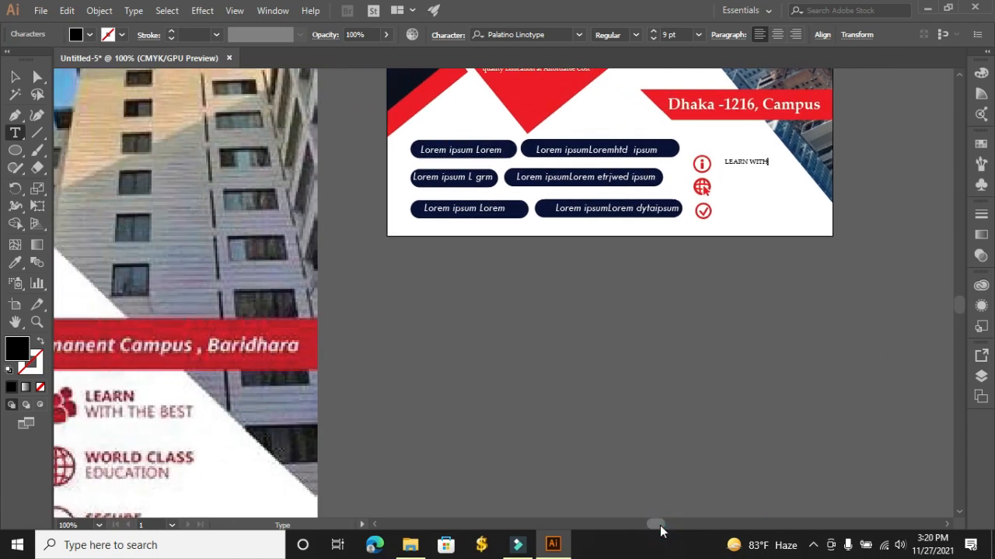
pyautogui.hscroll(4, 661, 527)
pyautogui.scroll(2, 599, 277)
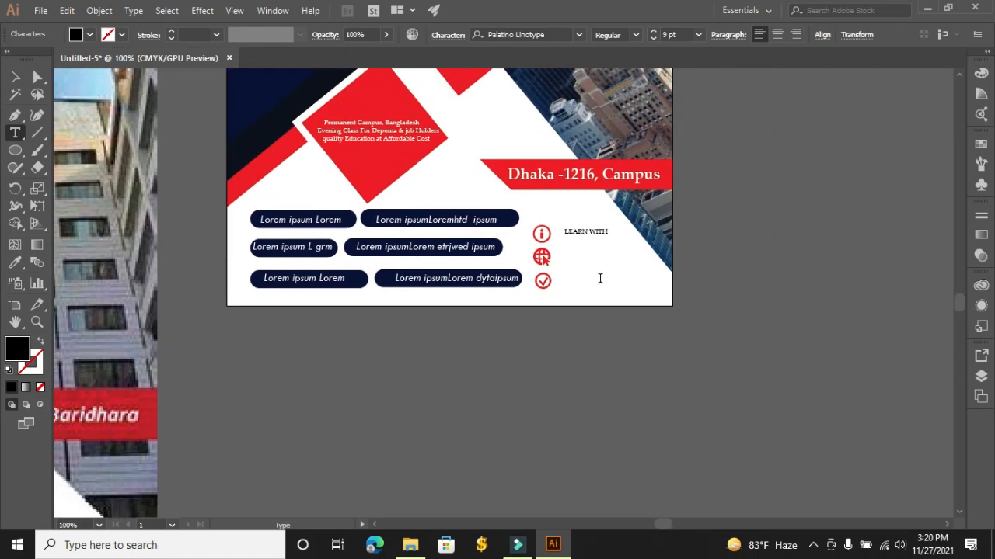
# Break the text after LEARN and complete the second line as "WITH THE BEST"
pyautogui.click(591, 233)
pyautogui.press('BackSpace')
pyautogui.press('Return')
pyautogui.click(583, 240)
pyautogui.write('THE BEST')
pyautogui.click(17, 77)
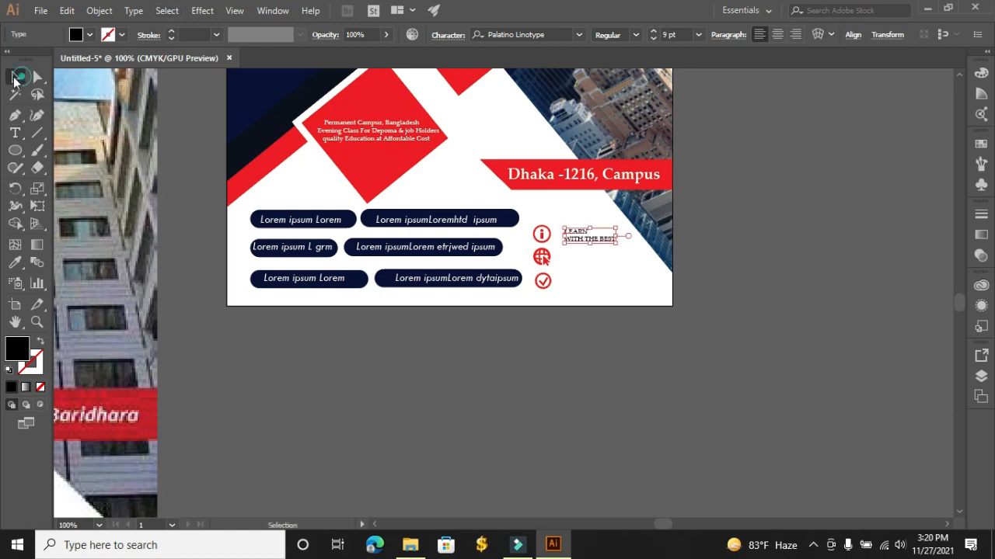
pyautogui.click(588, 375)
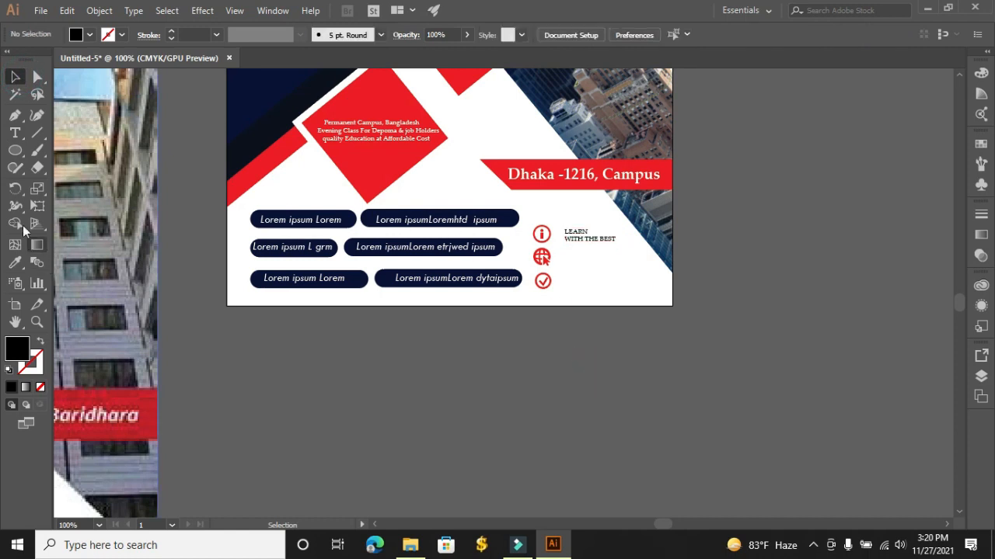
# Add a two-line text reading "WORLD CLASS" over "EDUCATION" in the empty area below the flyer
pyautogui.click(15, 132)
pyautogui.click(336, 399)
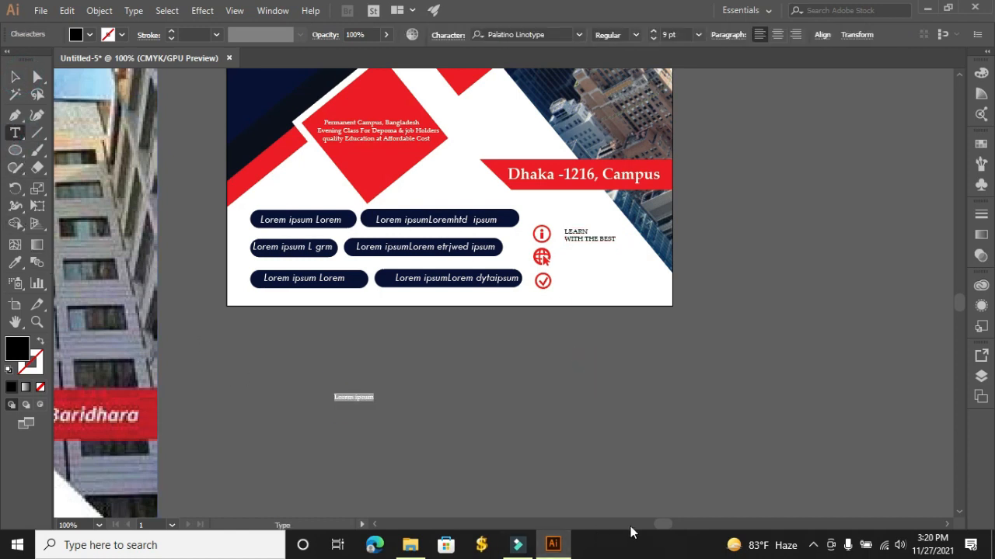
pyautogui.moveTo(664, 523); pyautogui.dragTo(655, 524)
pyautogui.scroll(-1, 654, 458)
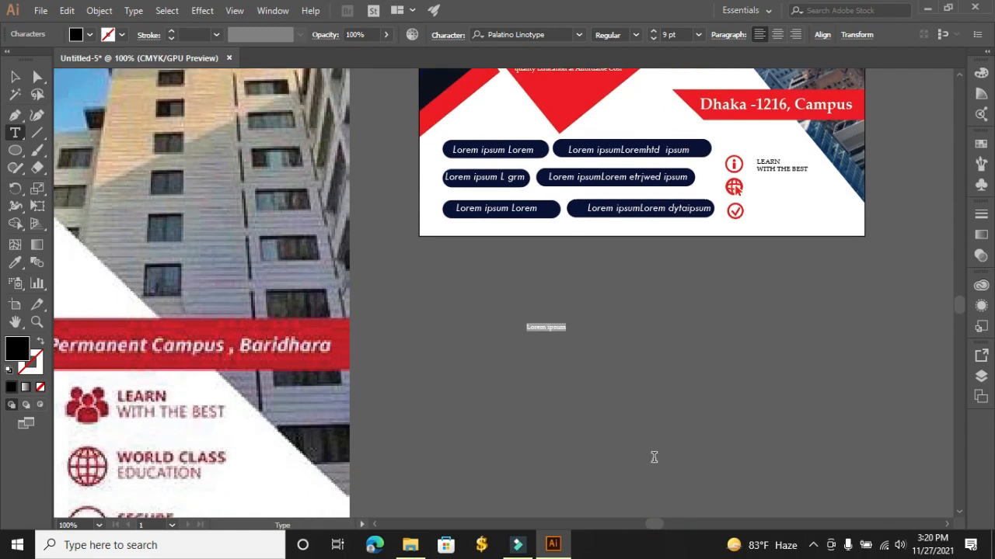
pyautogui.scroll(-2, 653, 457)
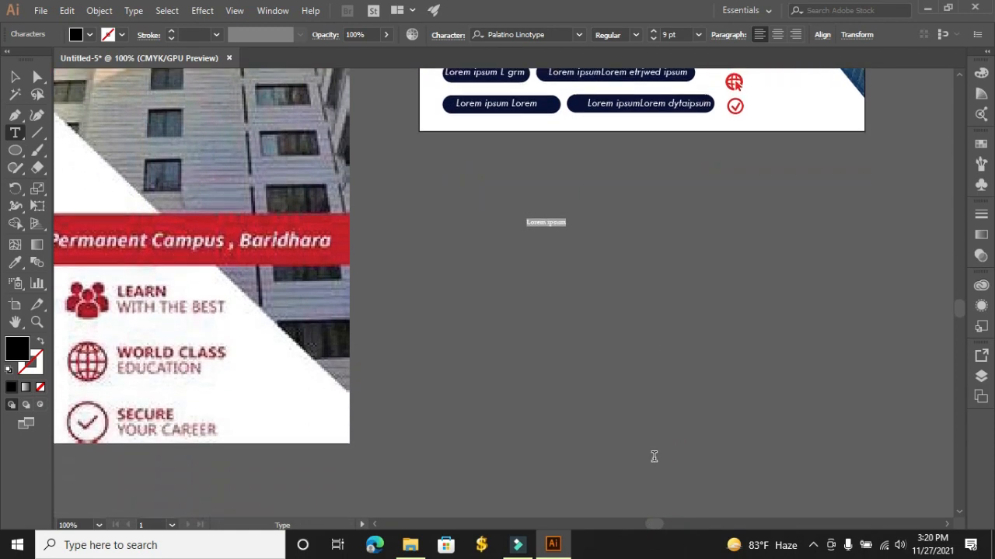
pyautogui.write('w')
pyautogui.write('orl')
pyautogui.write('d class')
pyautogui.write('EDUCATION')
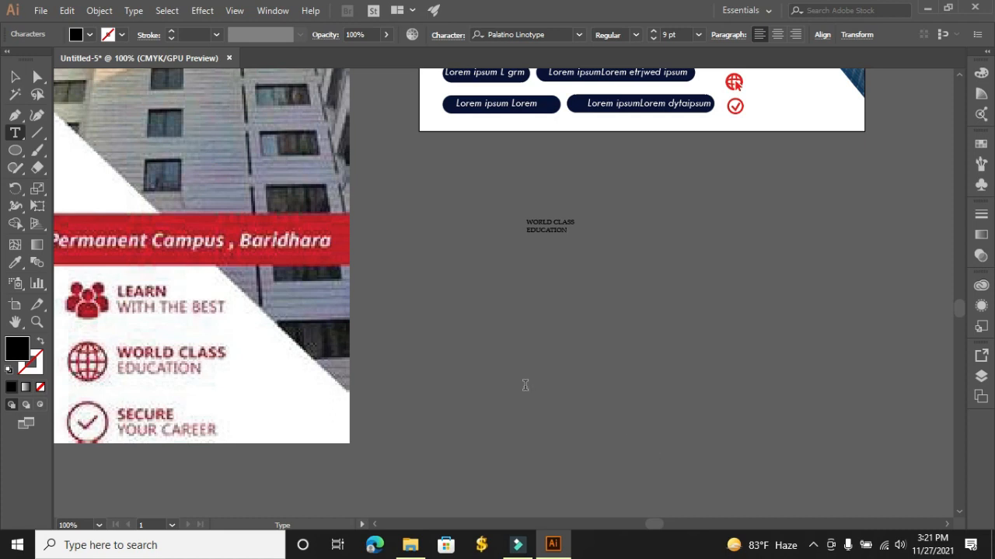
pyautogui.click(17, 76)
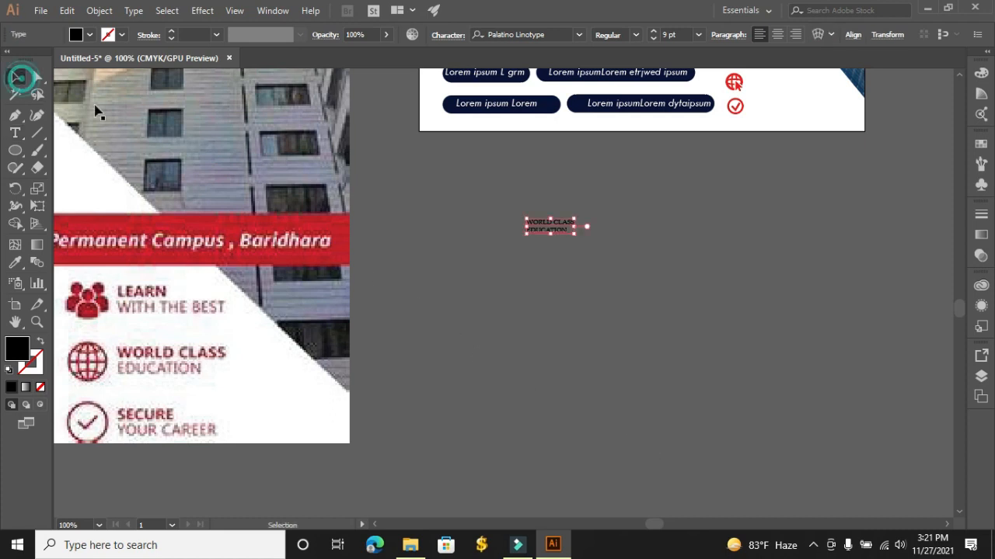
# Add another text below the flyer reading "SECURE" on the first line and "YOUR CAREER" on the second
pyautogui.click(12, 136)
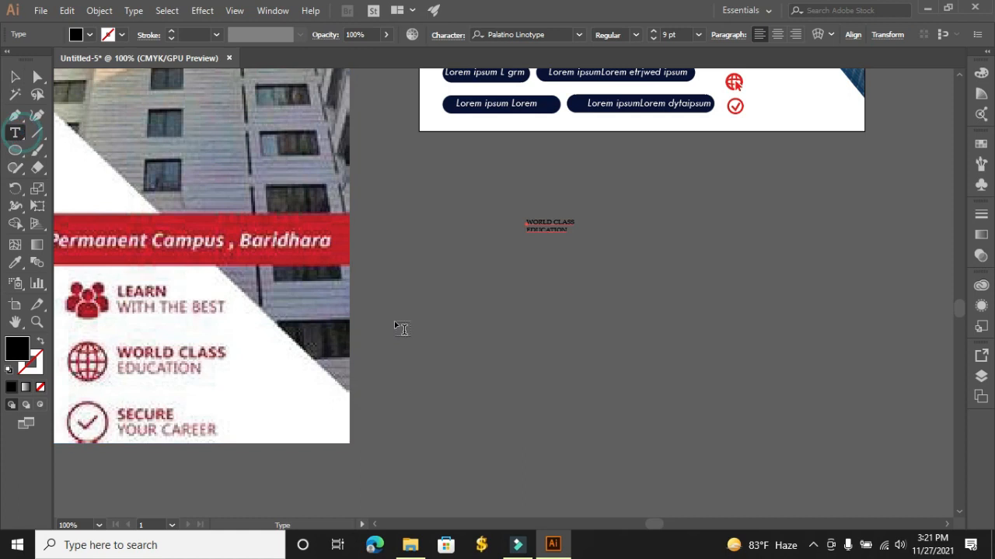
pyautogui.click(455, 328)
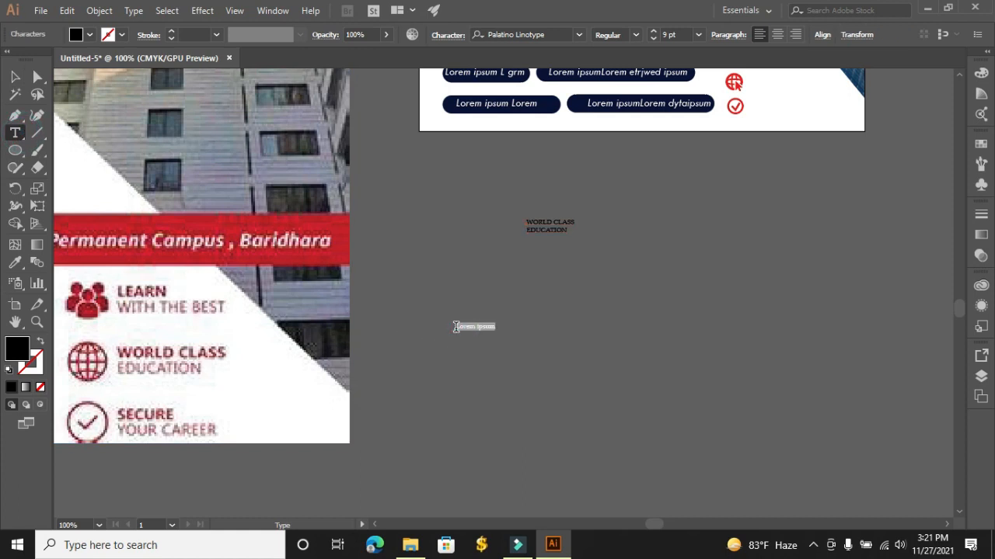
pyautogui.press('BackSpace')
pyautogui.write('SECURE Yo')
pyautogui.write('UR CAREER')
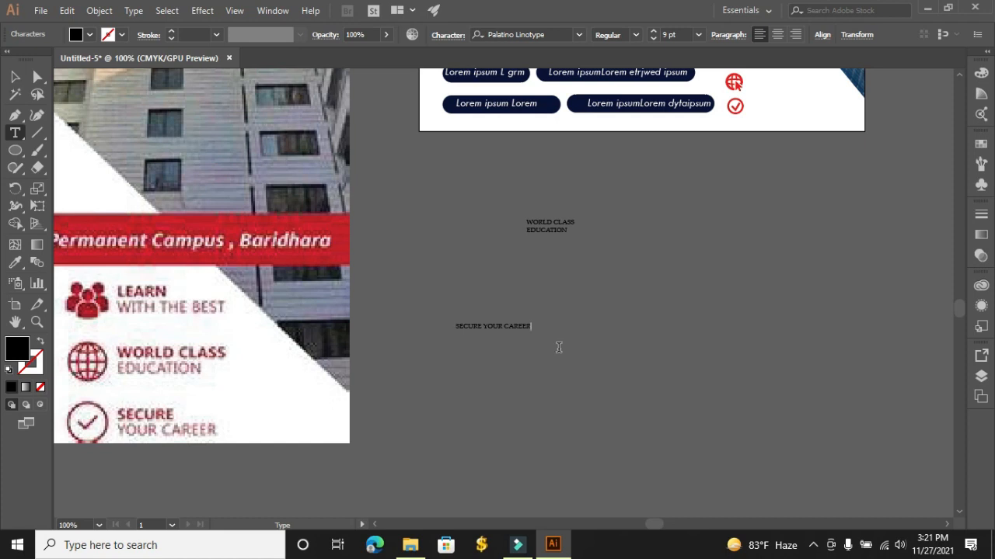
pyautogui.click(482, 327)
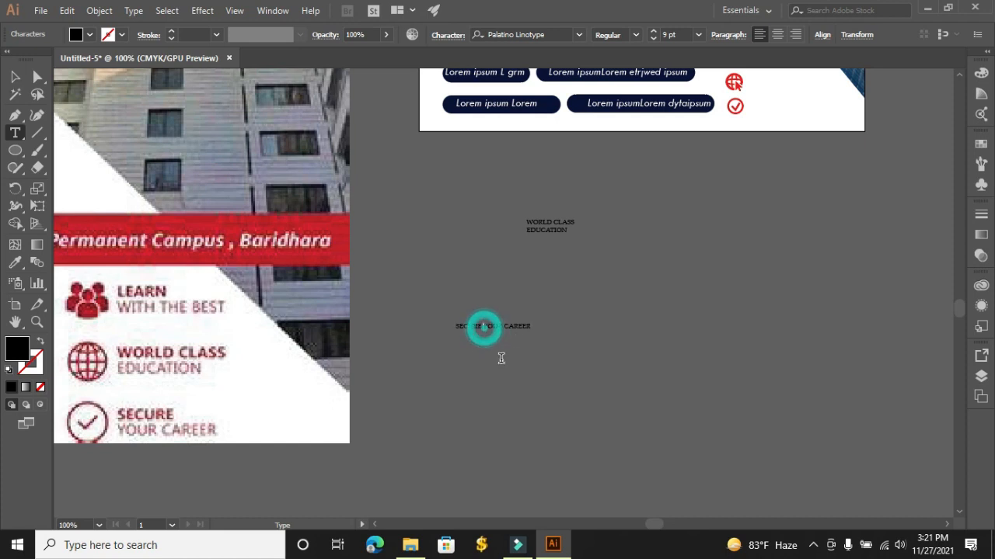
pyautogui.press('Return')
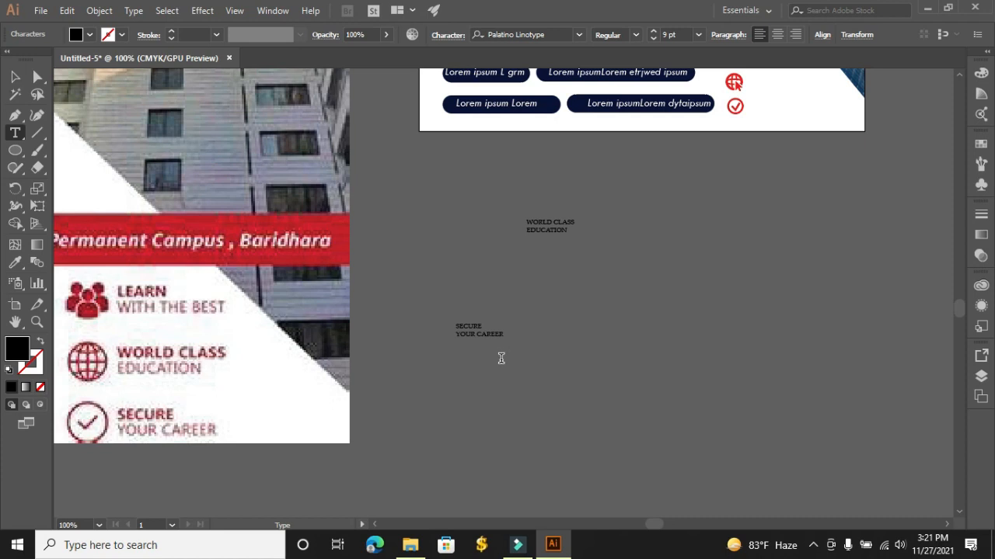
pyautogui.click(14, 76)
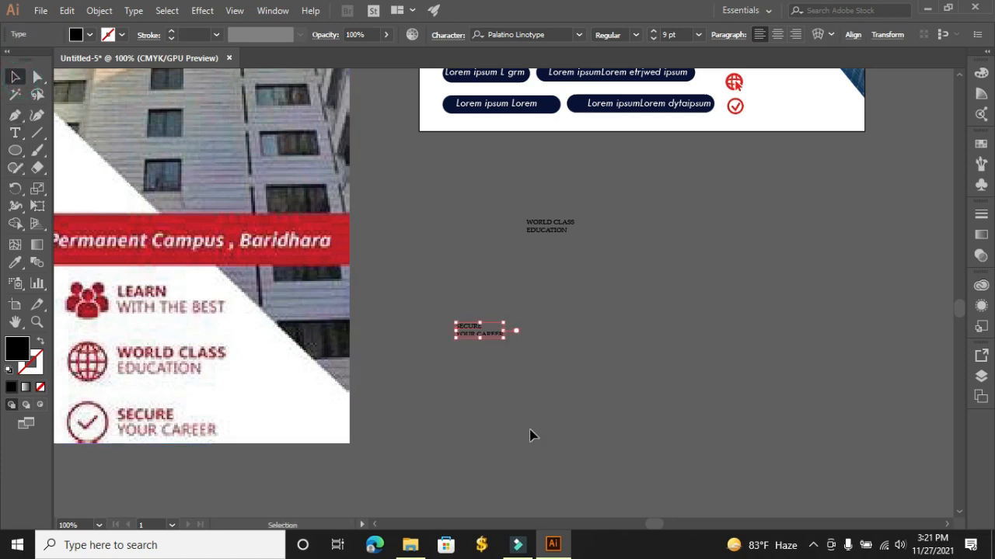
# Set the fill of the "LEARN WITH THE BEST" text beside the info icon to red
pyautogui.scroll(6, 645, 417)
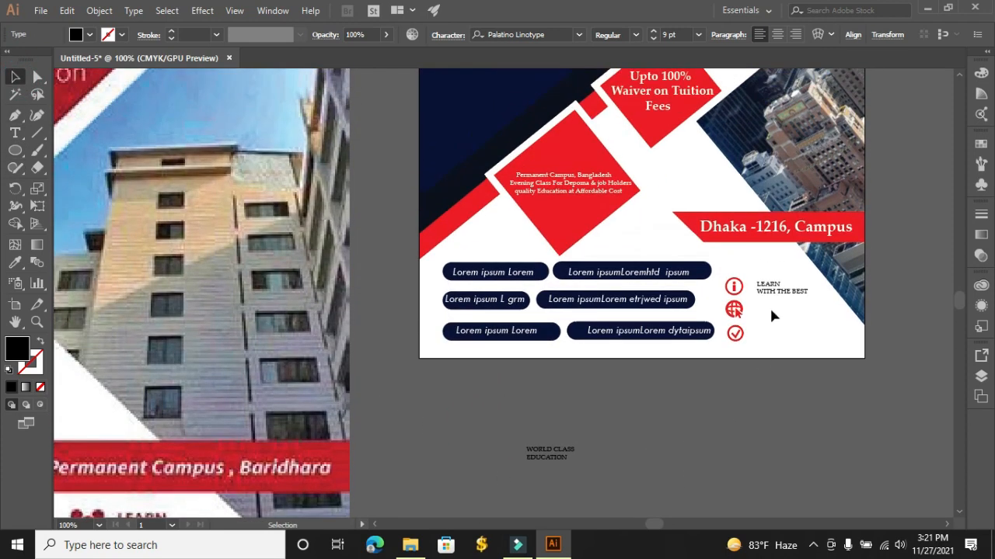
pyautogui.click(777, 288)
pyautogui.click(83, 37)
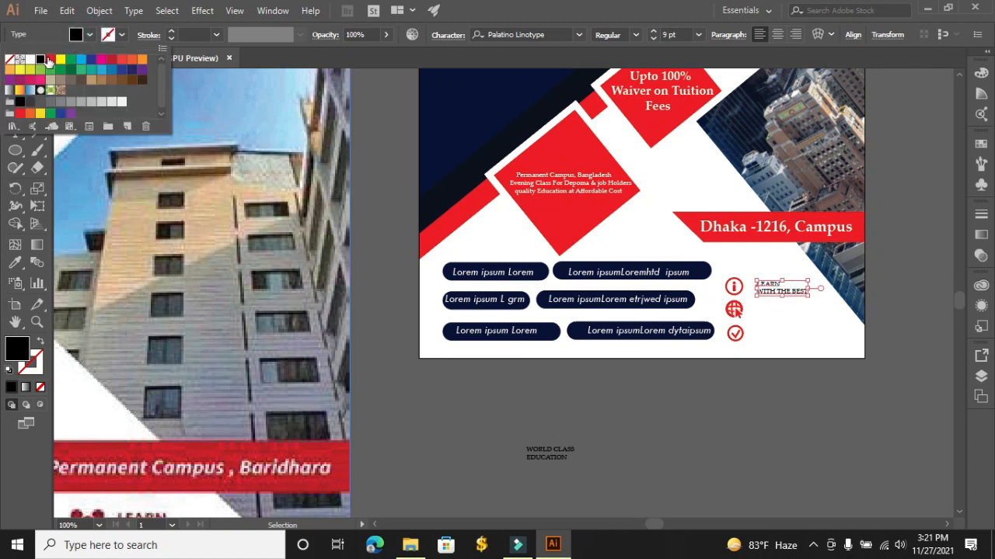
pyautogui.click(50, 59)
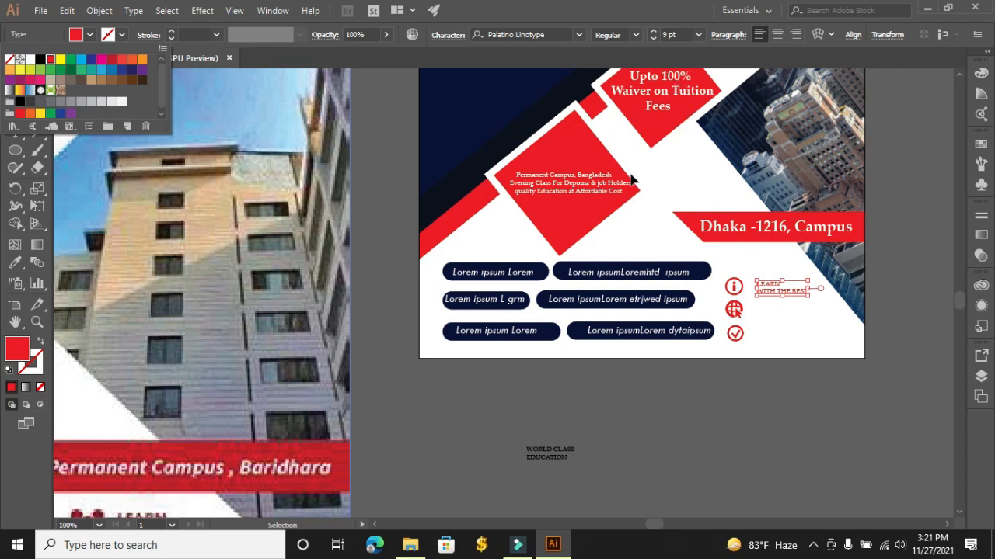
# Change the font of the "LEARN WITH THE BEST" text to Segoe UI Semilight
pyautogui.click(576, 34)
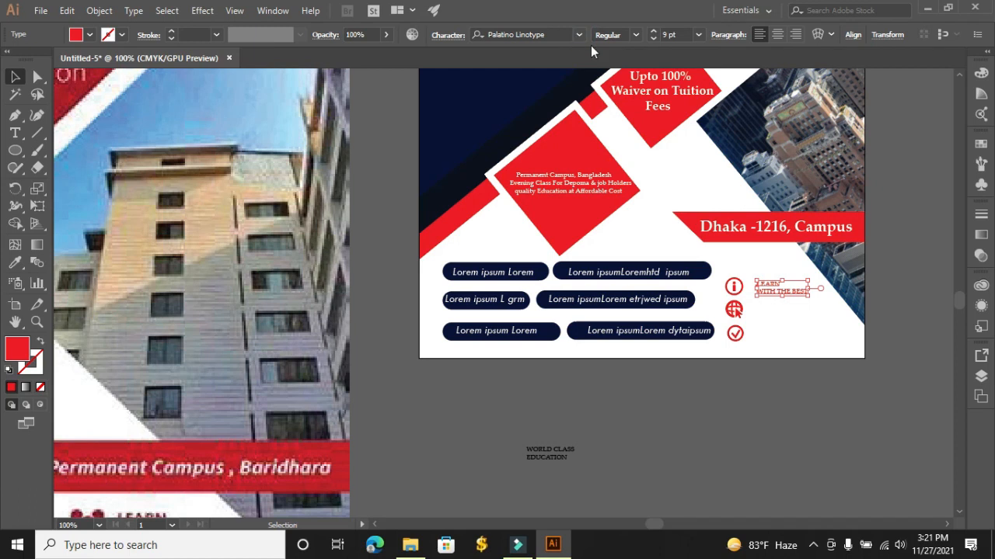
pyautogui.click(580, 34)
pyautogui.scroll(20, 572, 123)
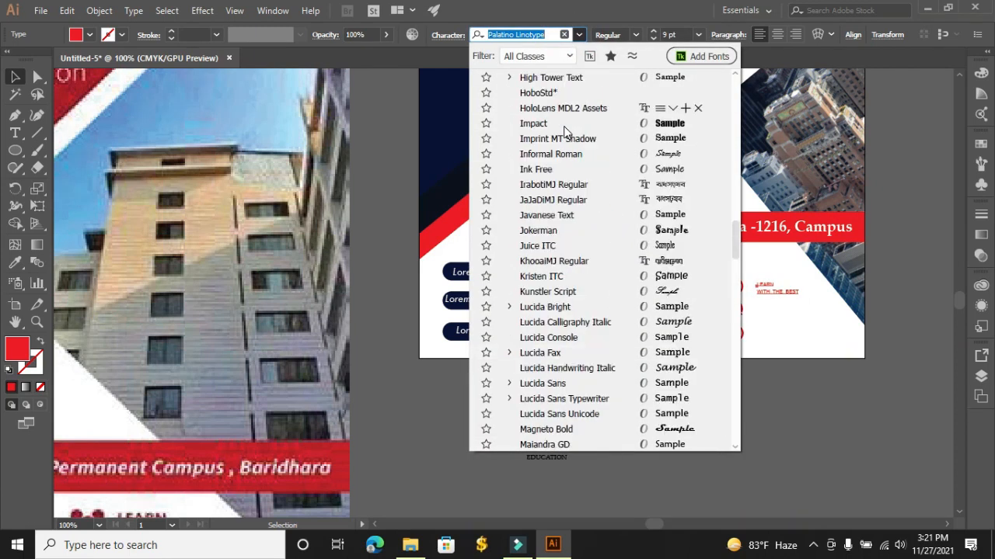
pyautogui.scroll(6, 572, 123)
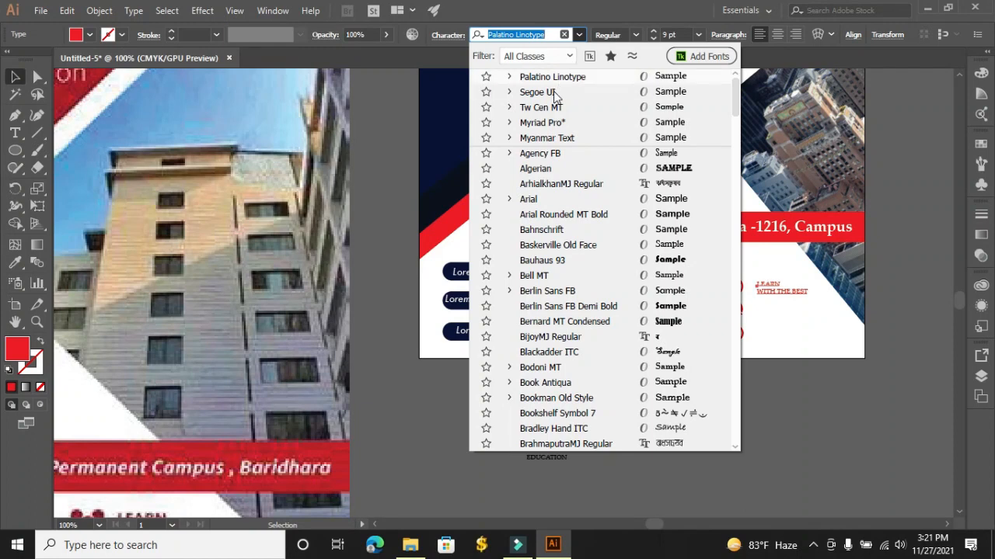
pyautogui.click(512, 92)
pyautogui.click(554, 138)
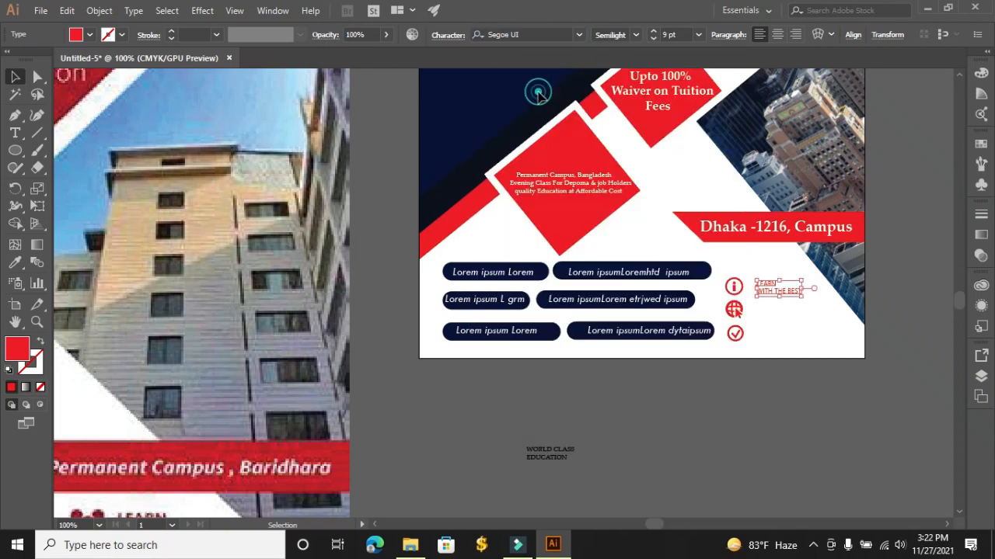
pyautogui.click(635, 39)
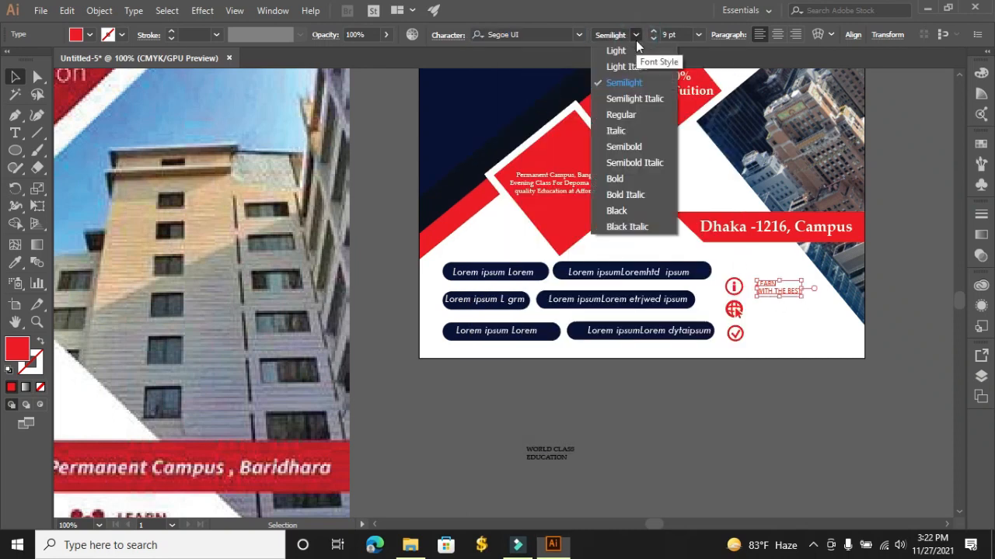
pyautogui.click(716, 417)
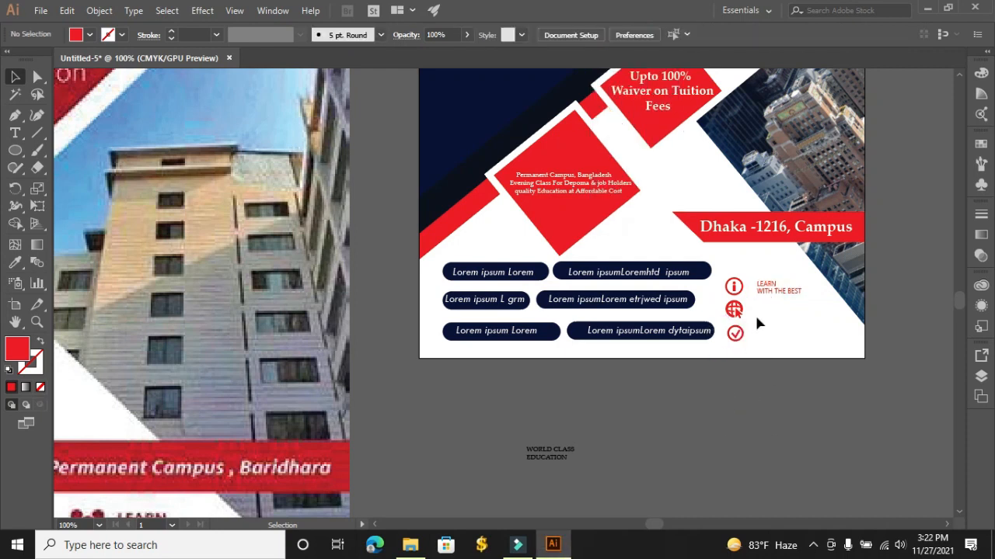
# Move the "LEARN WITH THE BEST" text slightly closer to the info icon and set its font style to Regular
pyautogui.click(772, 289)
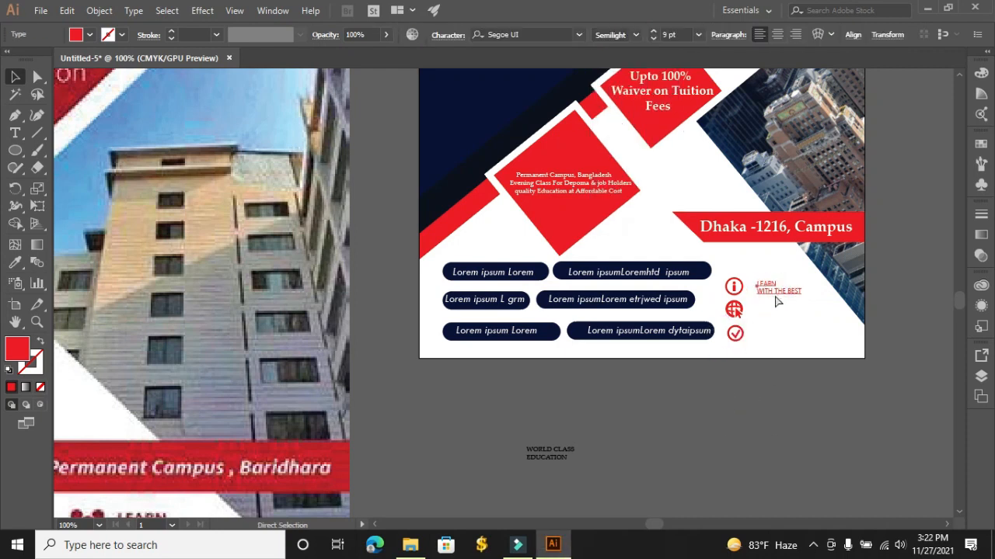
pyautogui.hotkey('ctrl', '=')
pyautogui.hotkey('ctrl', '=')
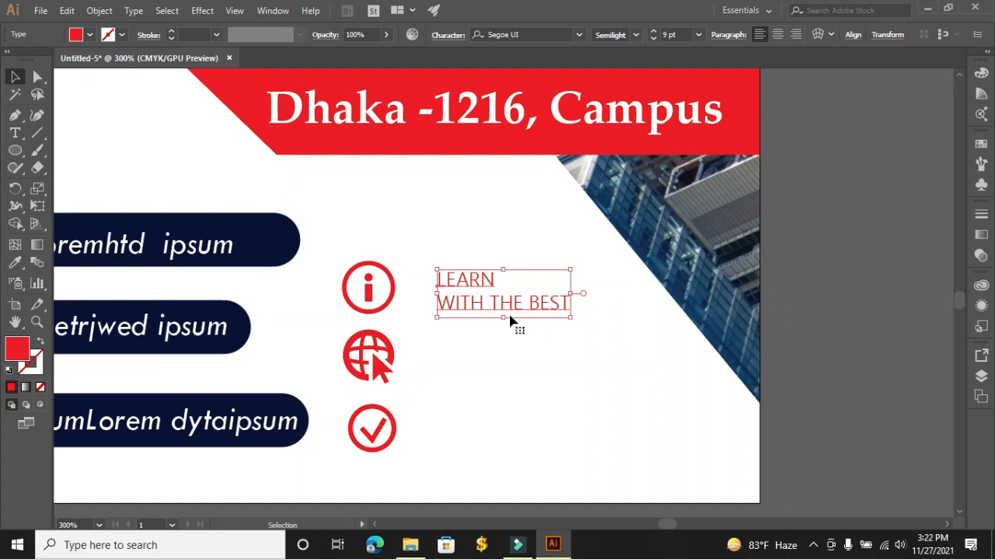
pyautogui.moveTo(476, 310); pyautogui.dragTo(465, 308)
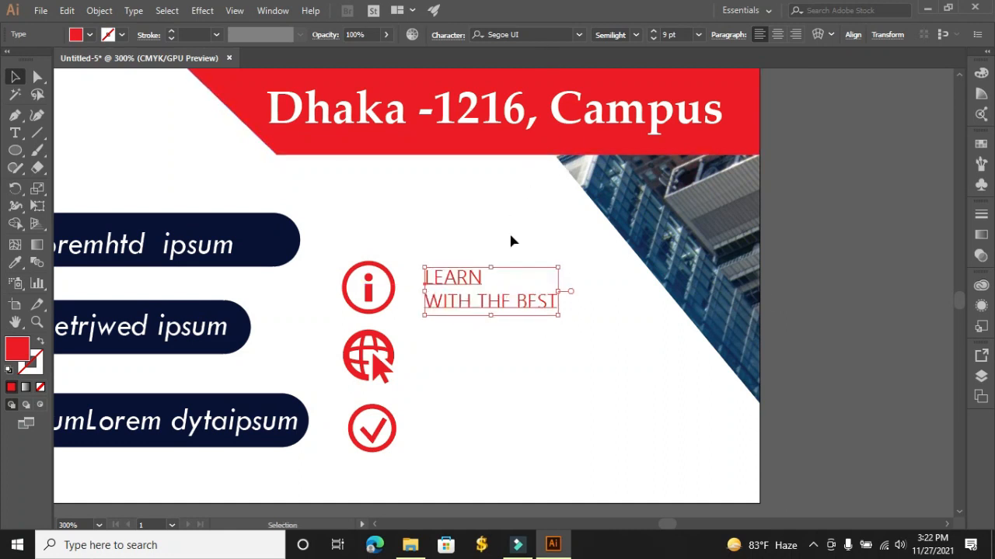
pyautogui.click(637, 36)
pyautogui.click(627, 121)
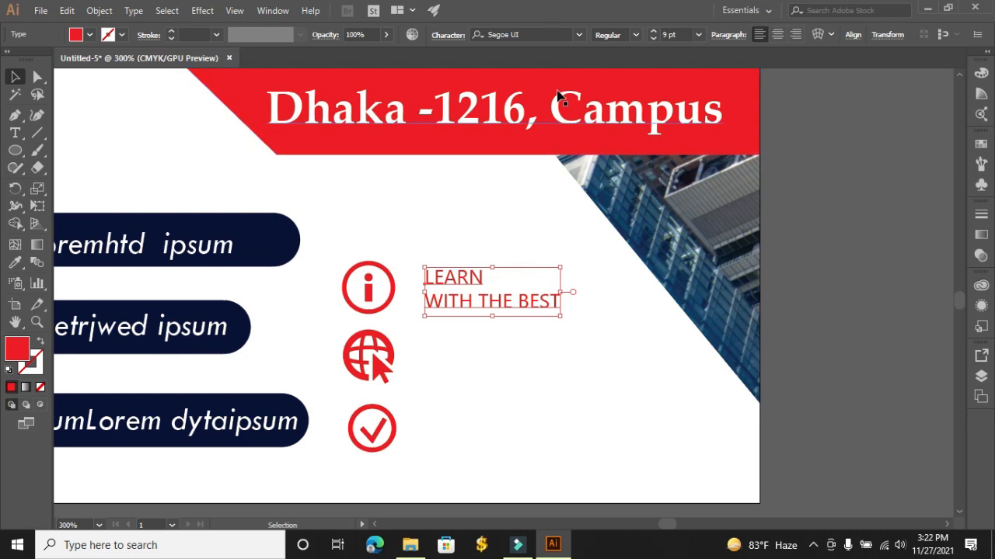
pyautogui.click(576, 35)
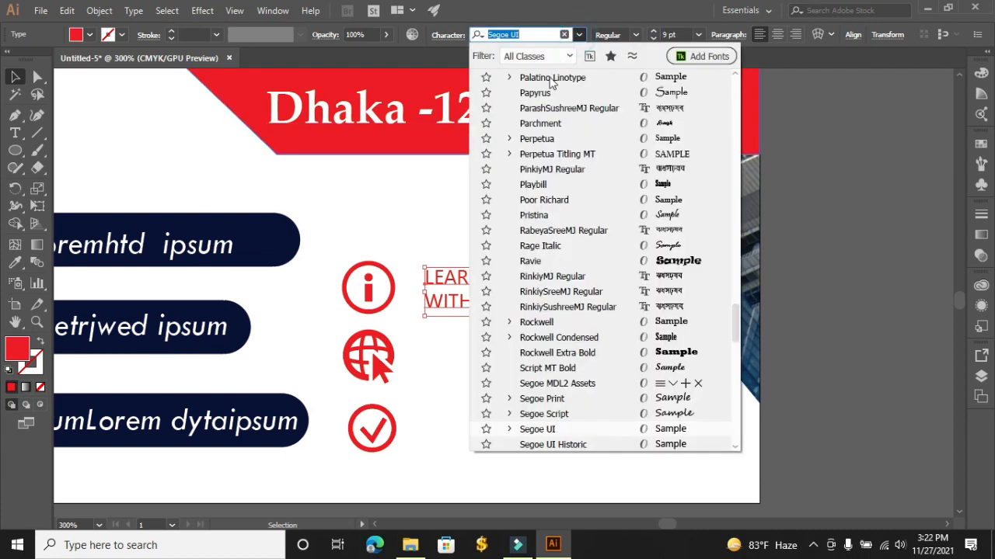
pyautogui.click(580, 34)
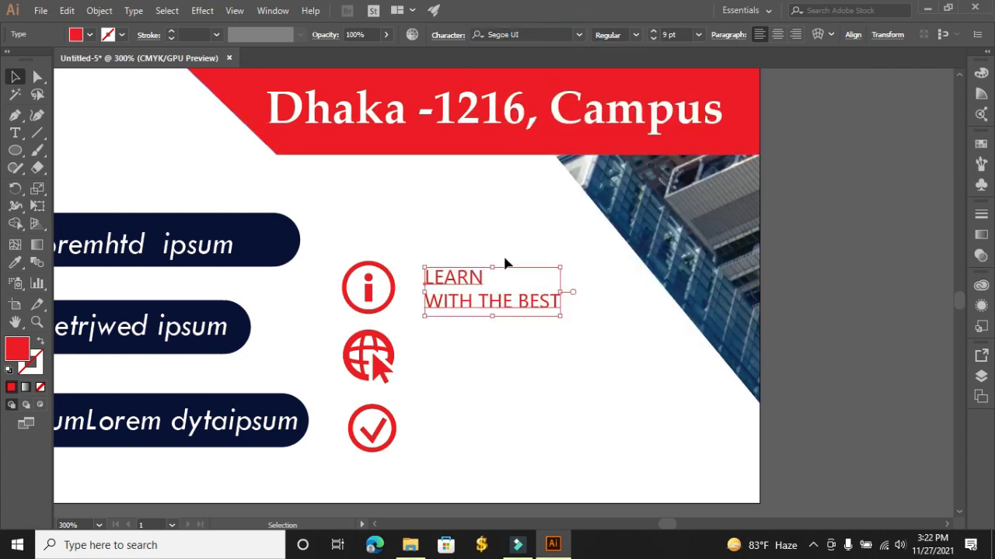
pyautogui.click(483, 278)
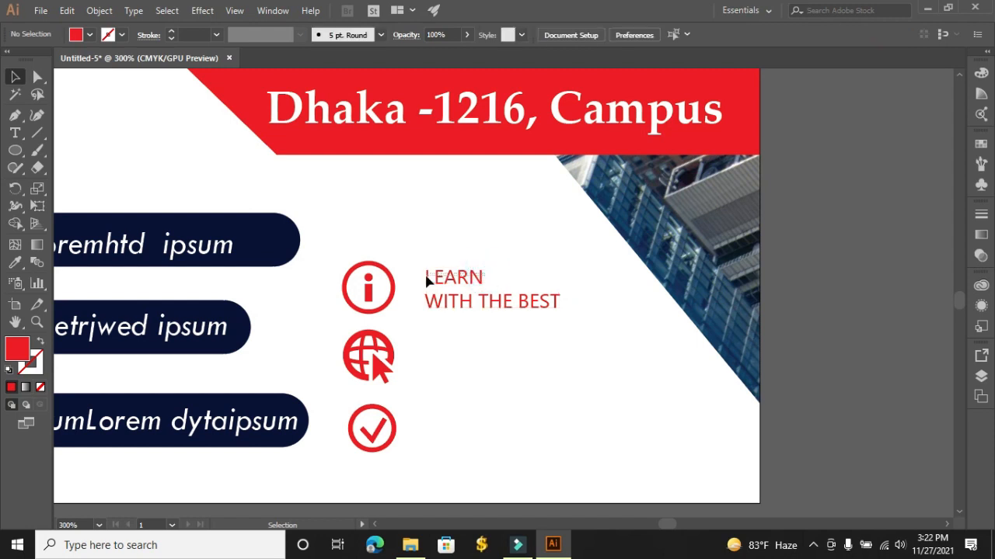
# Set the font style of the word "LEARN" in the caption beside the info icon to Bold
pyautogui.click(448, 281)
pyautogui.doubleClick(449, 281)
pyautogui.click(484, 277)
pyautogui.doubleClick(485, 277)
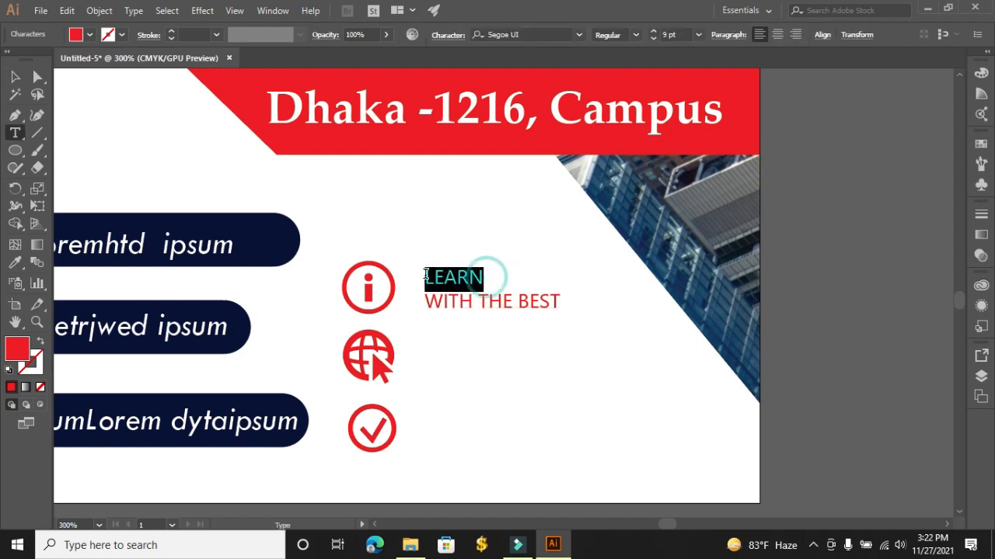
pyautogui.click(634, 34)
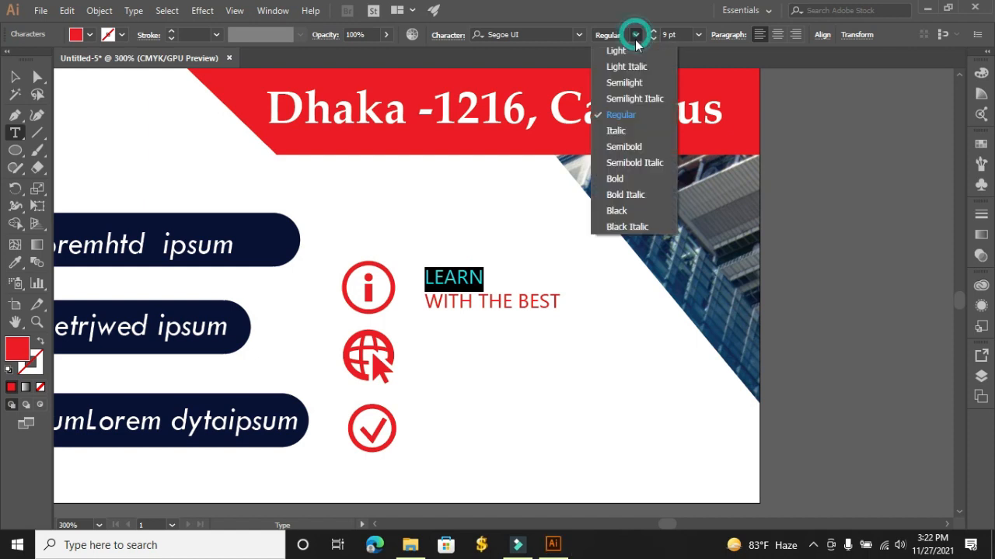
pyautogui.click(618, 183)
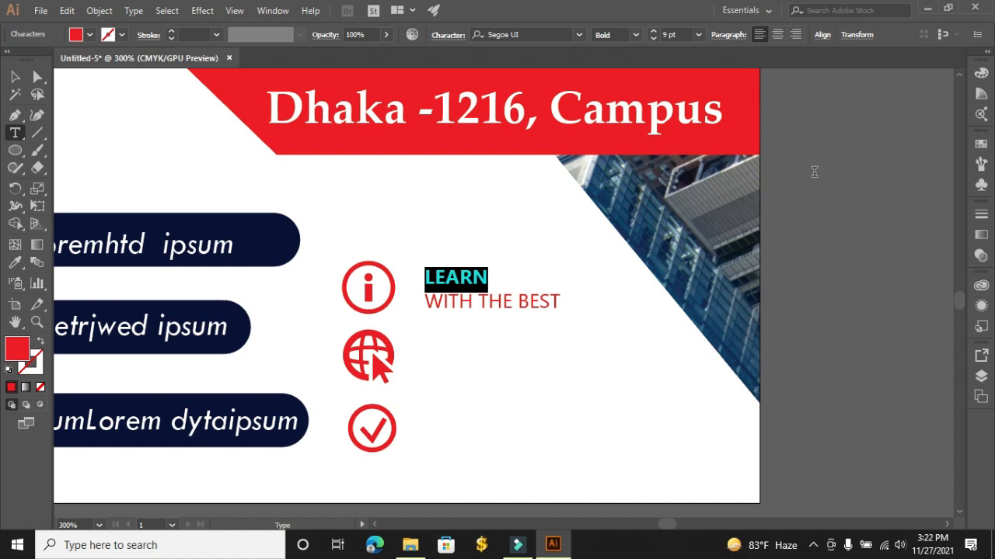
pyautogui.click(15, 76)
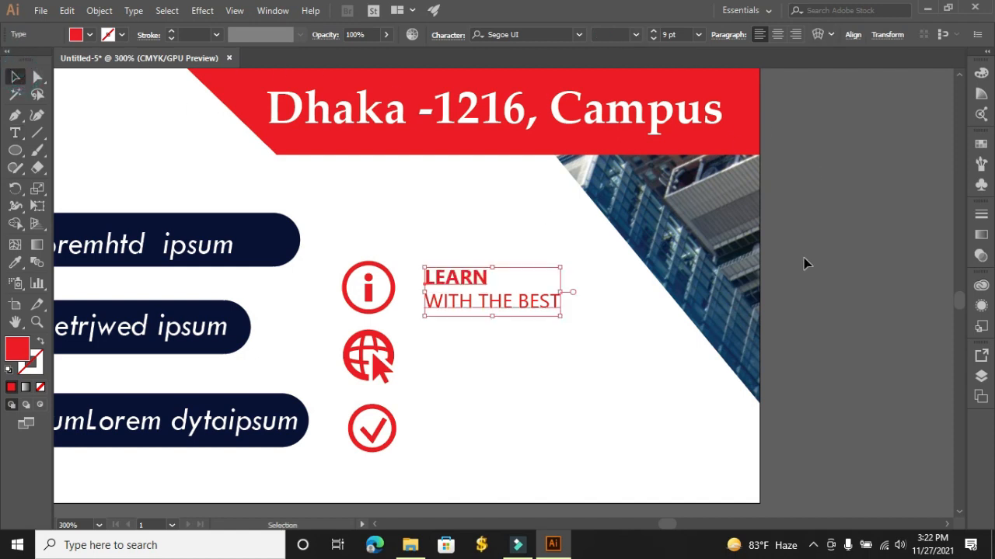
pyautogui.click(859, 275)
# Move the "WORLD CLASS EDUCATION" text beside the globe icon and the "SECURE YOUR CAREER" text beside the checkmark icon
pyautogui.scroll(-1, 859, 272)
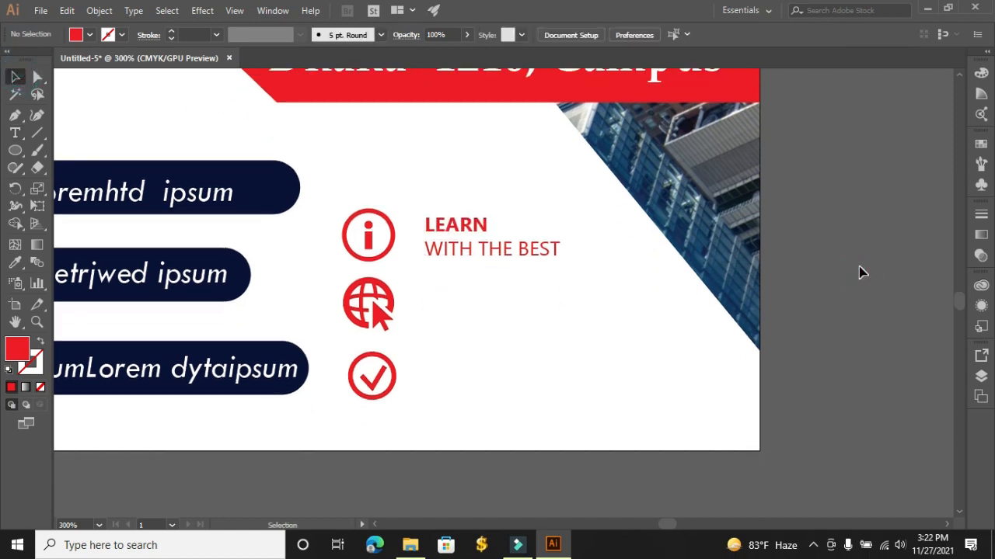
pyautogui.hotkey('ctrl', '-')
pyautogui.hotkey('ctrl', '-')
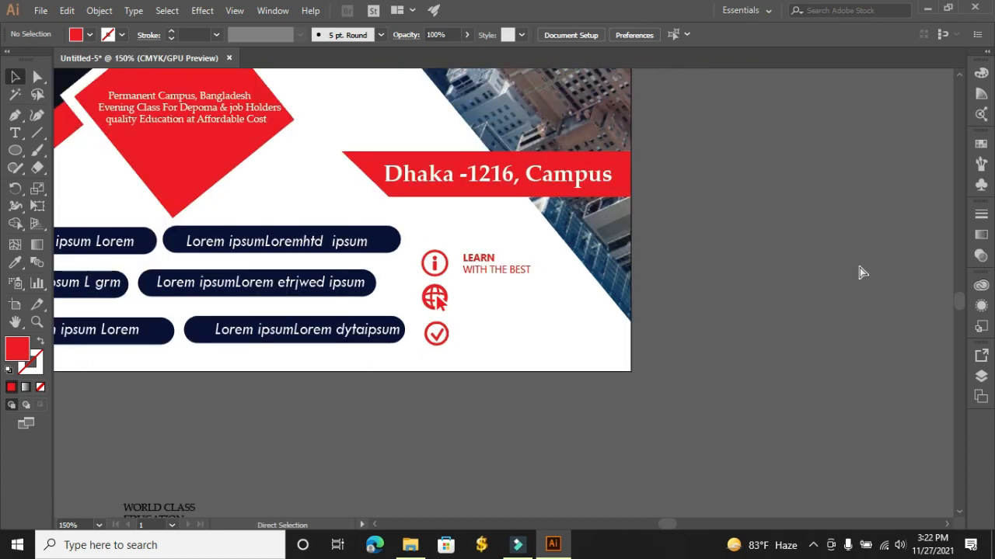
pyautogui.hotkey('ctrl', '0')
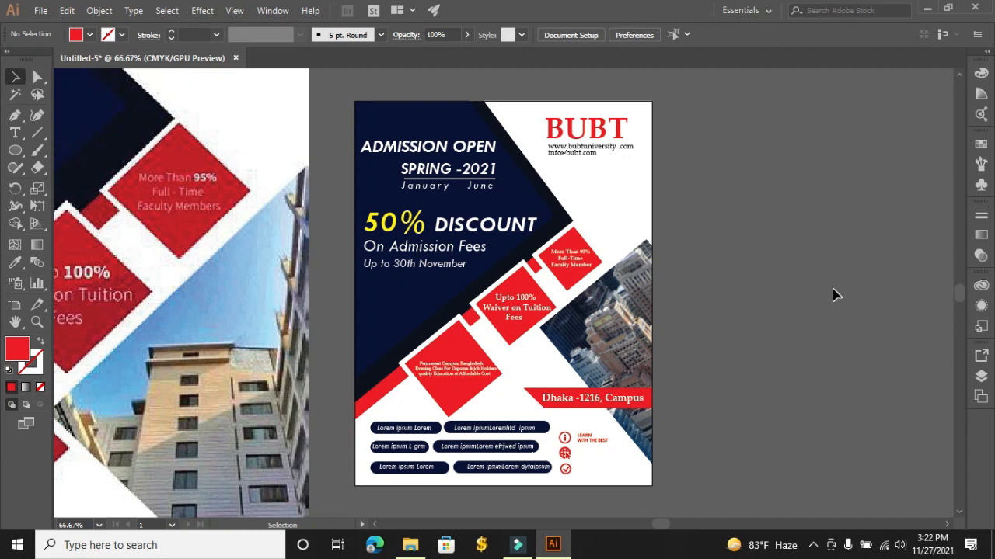
pyautogui.scroll(-5, 836, 294)
pyautogui.moveTo(441, 410); pyautogui.dragTo(613, 317)
pyautogui.moveTo(401, 477); pyautogui.dragTo(611, 332)
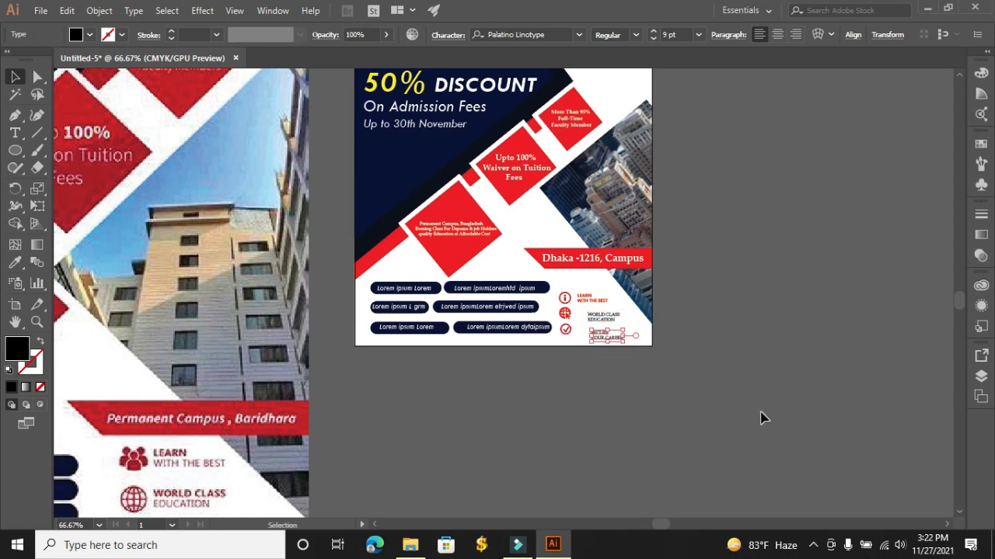
pyautogui.click(761, 418)
# Move the "WORLD CLASS EDUCATION" text closer to the globe icon, left-aligned with the "LEARN WITH THE BEST" caption above
pyautogui.hotkey('ctrl', '+')
pyautogui.hotkey('ctrl', '+')
pyautogui.hotkey('ctrl', '+')
pyautogui.hotkey('ctrl', '+')
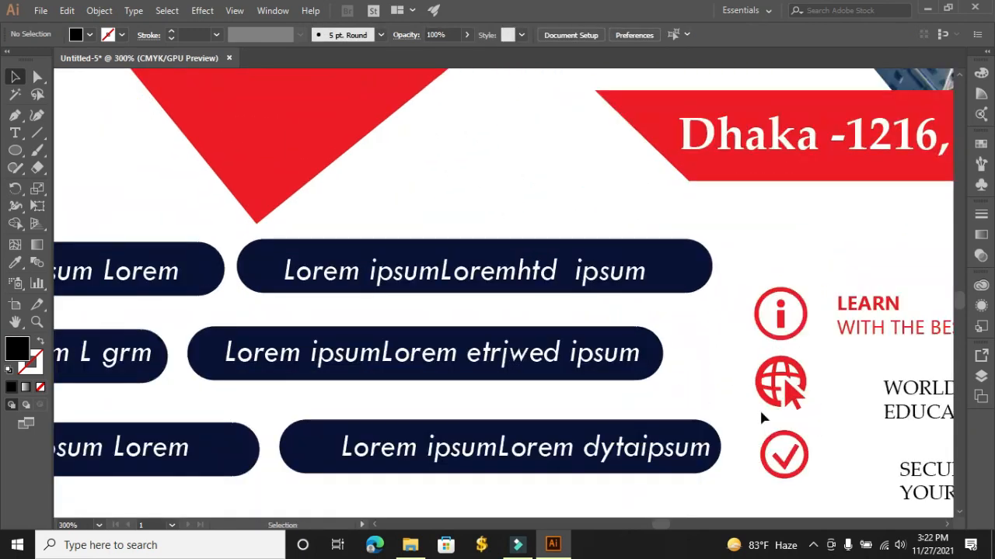
pyautogui.moveTo(662, 526); pyautogui.dragTo(675, 528)
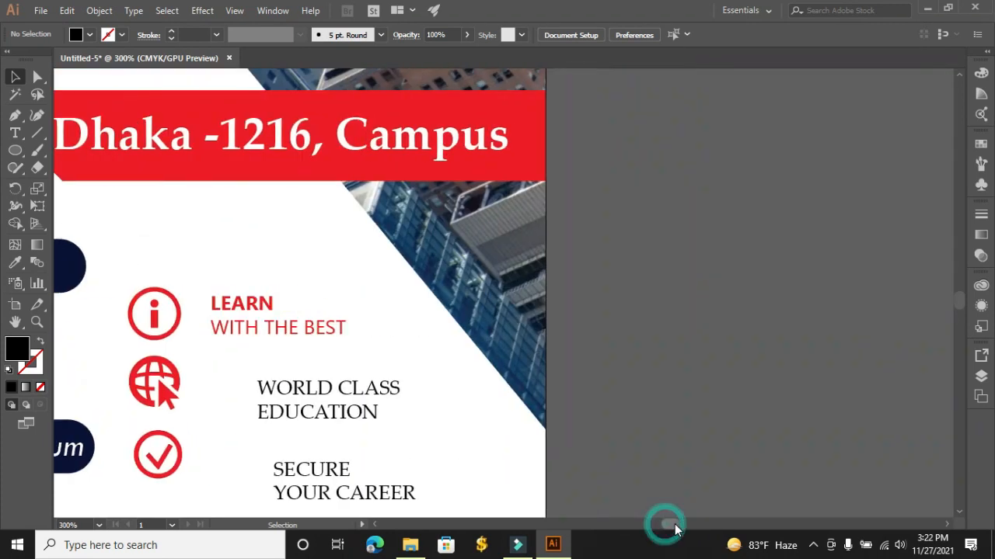
pyautogui.hscroll(-2, 674, 525)
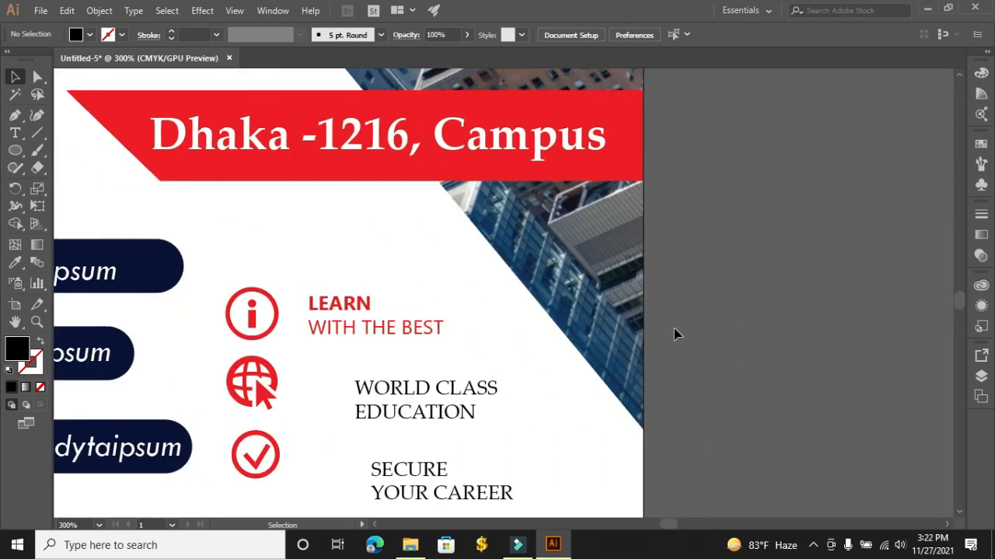
pyautogui.moveTo(432, 410); pyautogui.dragTo(387, 390)
# Change the "WORLD CLASS" line beside the globe icon to Segoe UI Bold
pyautogui.doubleClick(390, 375)
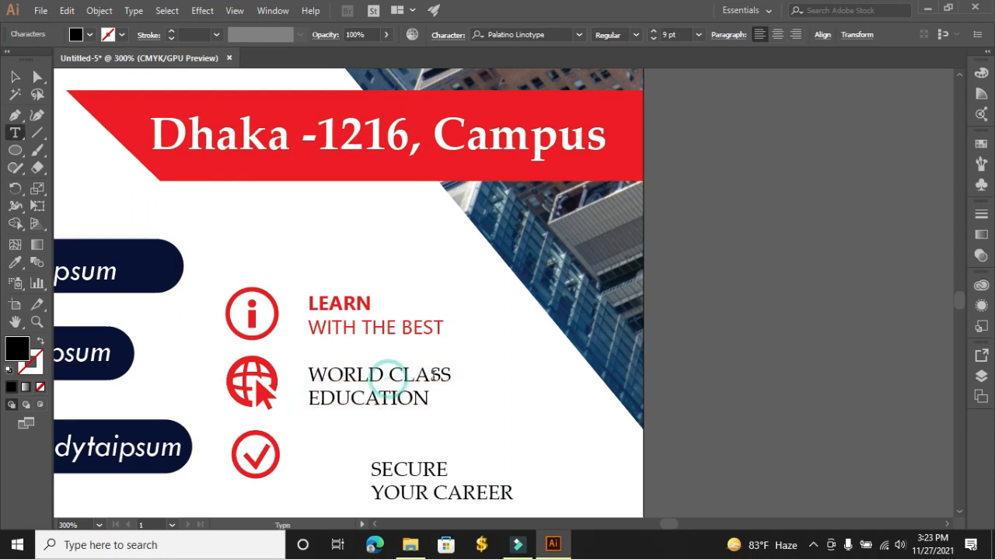
pyautogui.moveTo(451, 375); pyautogui.dragTo(310, 375)
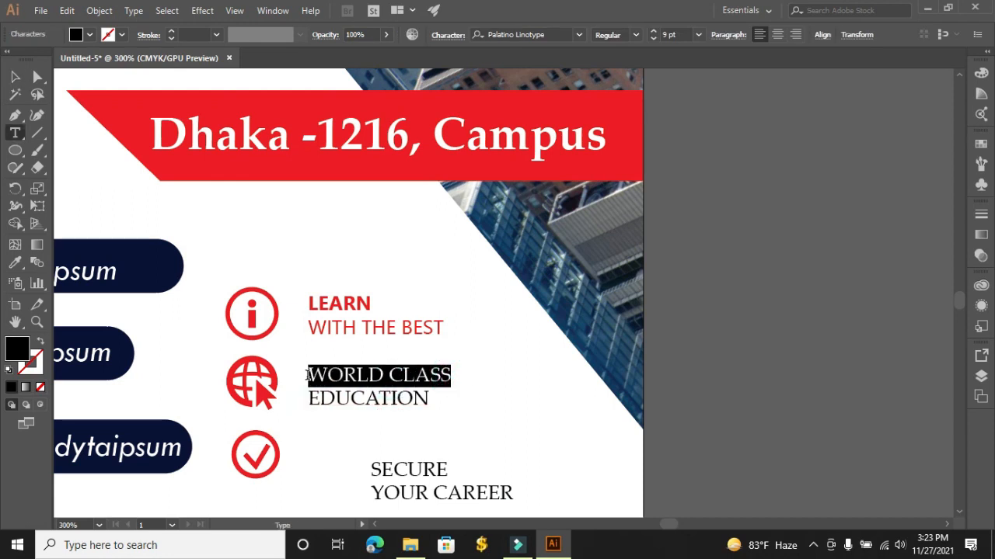
pyautogui.click(635, 34)
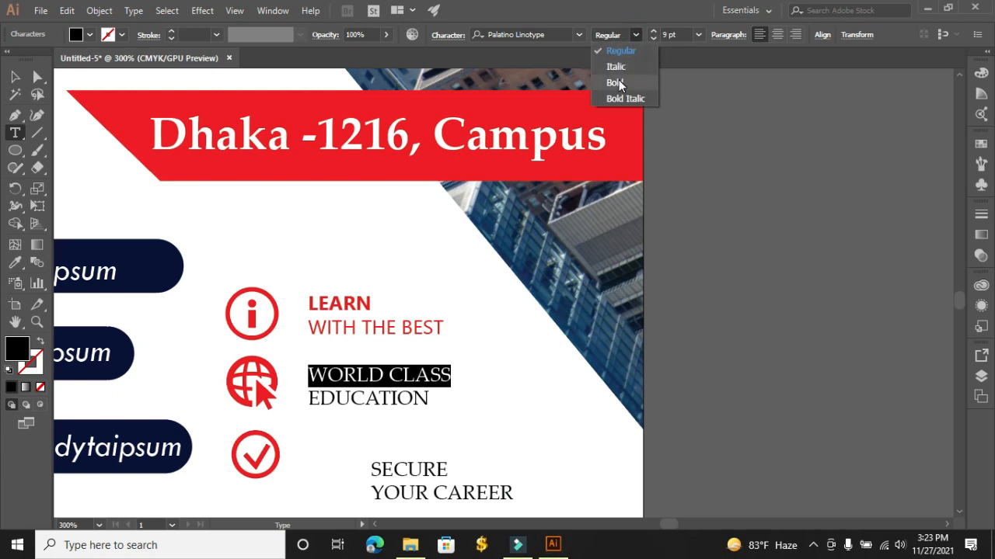
pyautogui.click(581, 32)
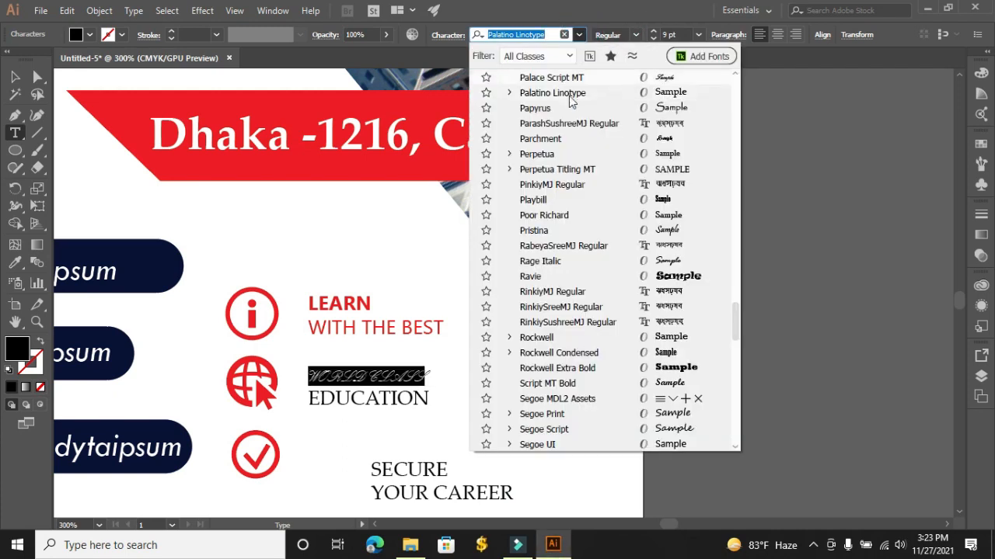
pyautogui.scroll(15, 571, 93)
pyautogui.scroll(15, 571, 93)
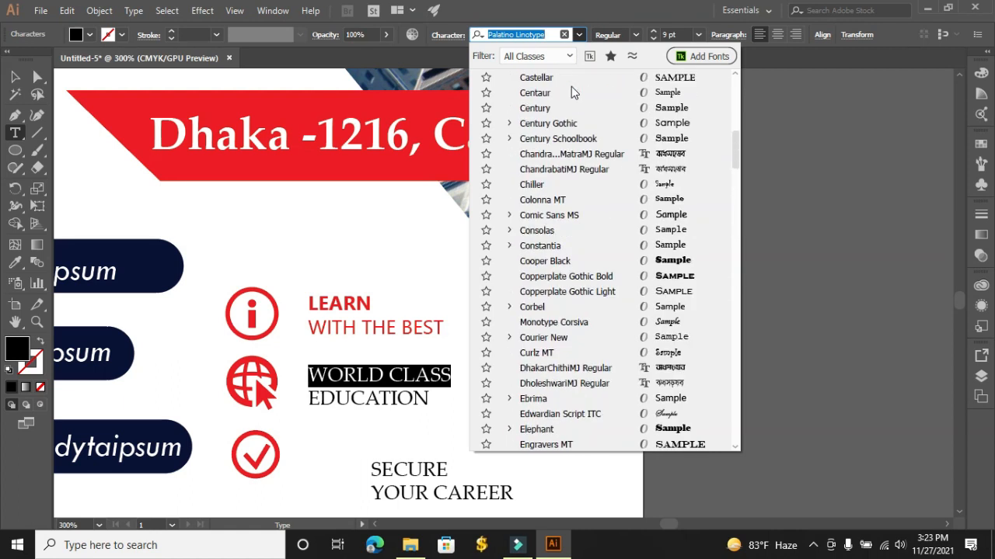
pyautogui.click(542, 78)
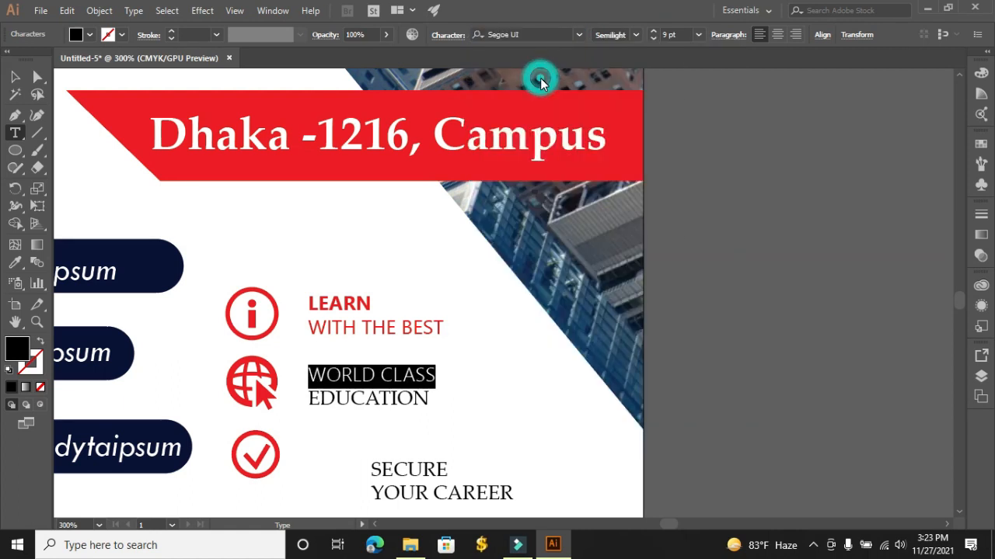
pyautogui.click(636, 35)
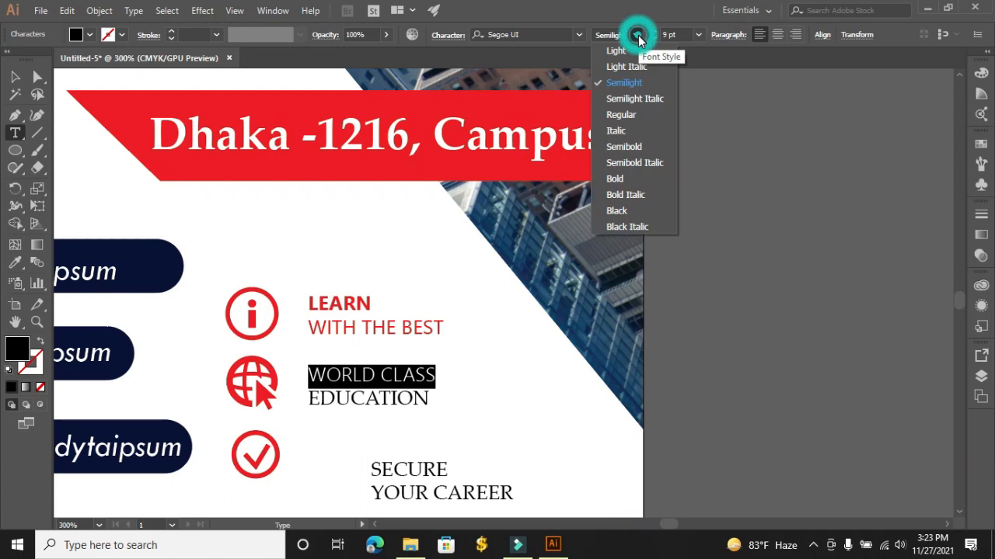
pyautogui.click(618, 178)
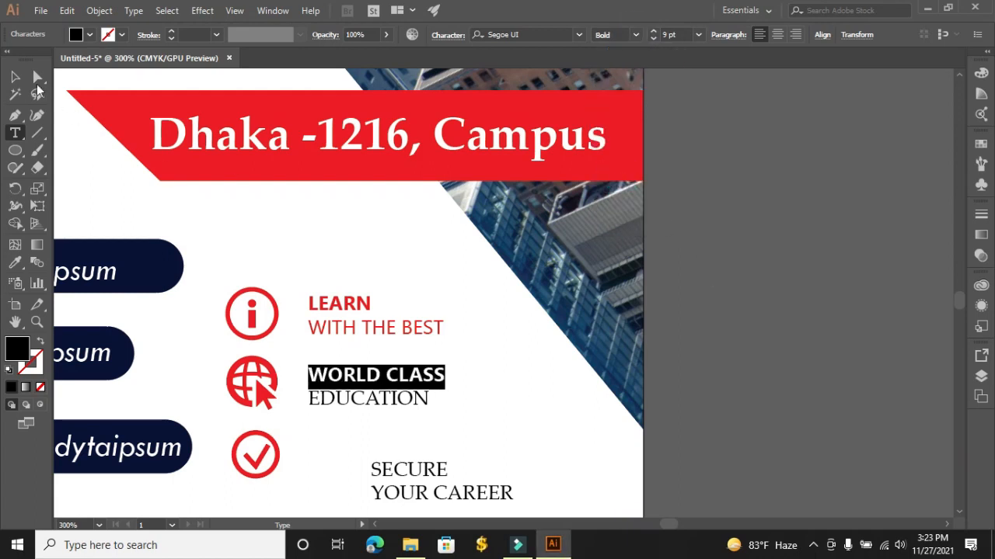
# Copy the red Segoe UI Regular formatting of "WITH THE BEST" onto the "WORLD CLASS EDUCATION" caption and select its first line
pyautogui.click(14, 76)
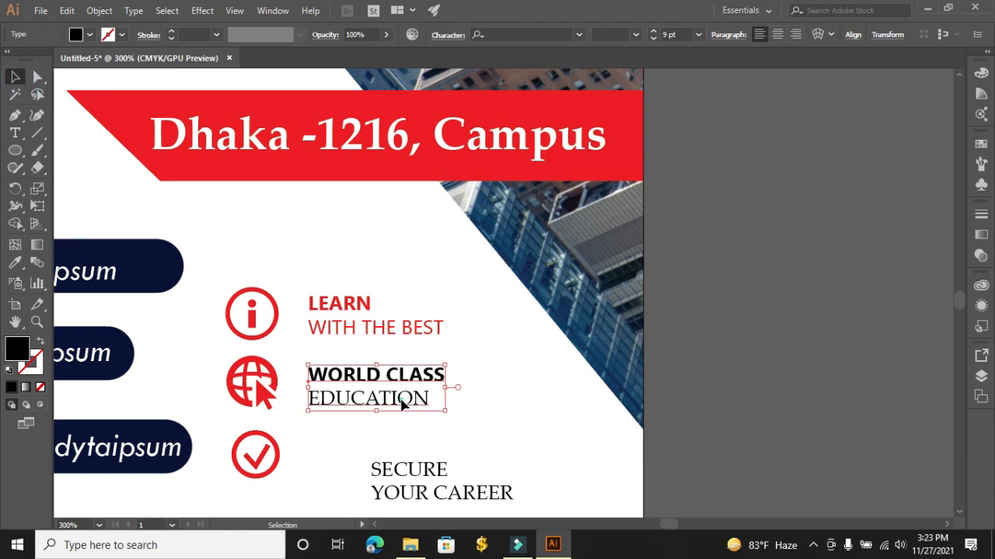
pyautogui.click(15, 262)
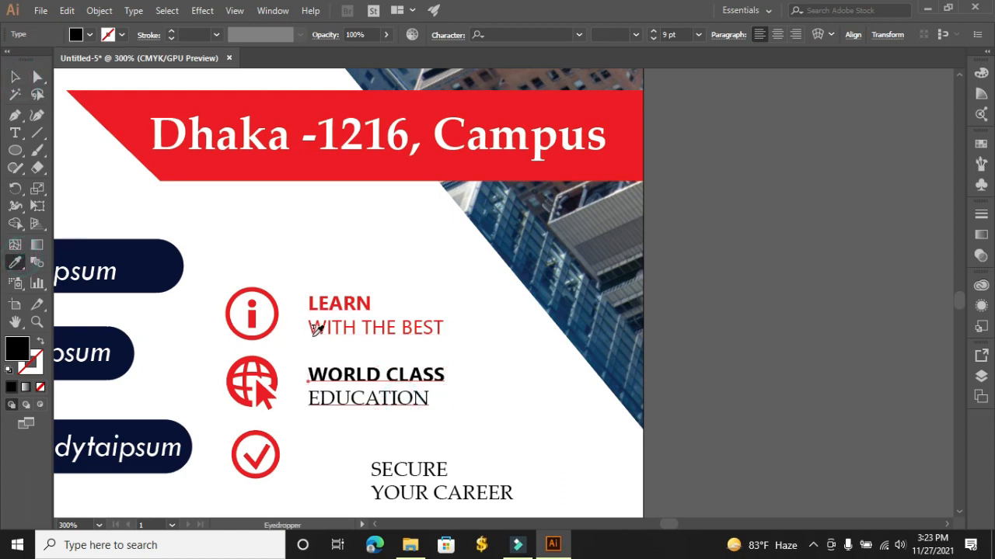
pyautogui.click(331, 328)
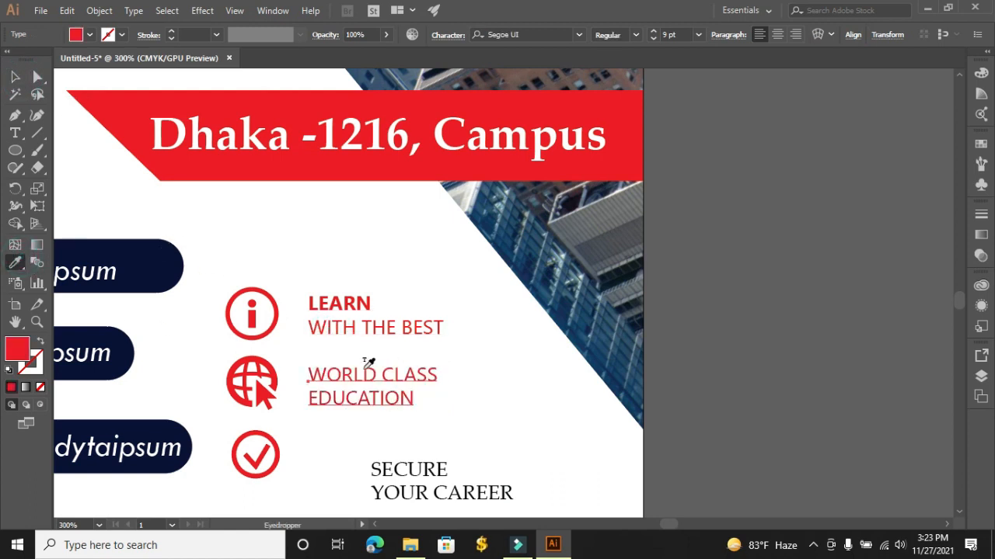
pyautogui.click(14, 80)
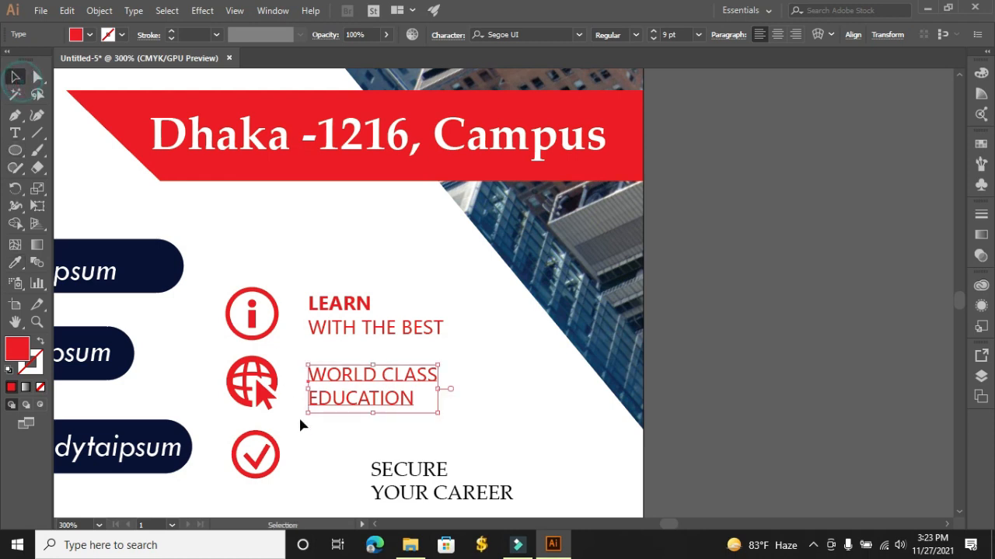
pyautogui.doubleClick(426, 386)
pyautogui.moveTo(438, 374); pyautogui.dragTo(308, 353)
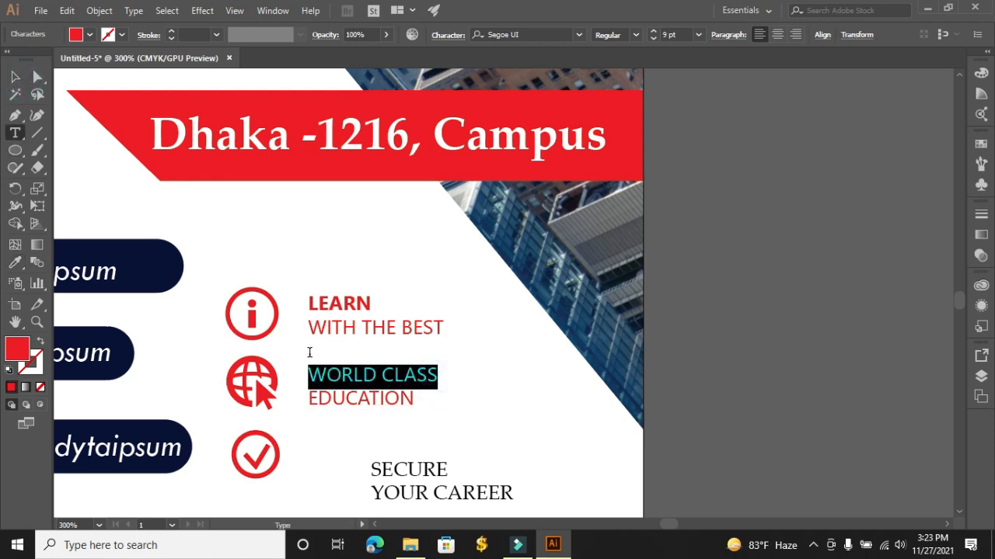
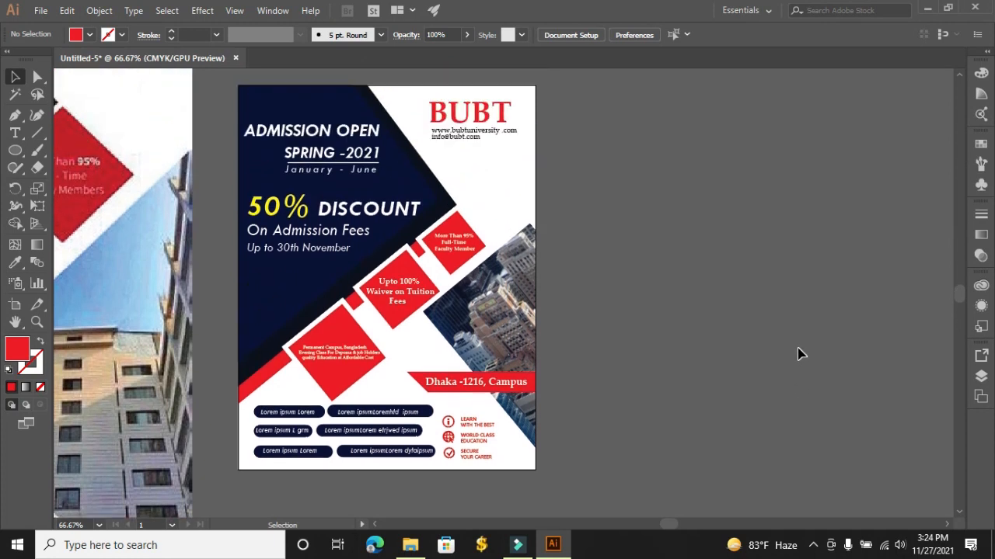
# Delete the UITS reference flyer image beside the artboard
pyautogui.hotkey('ctrl', '-')
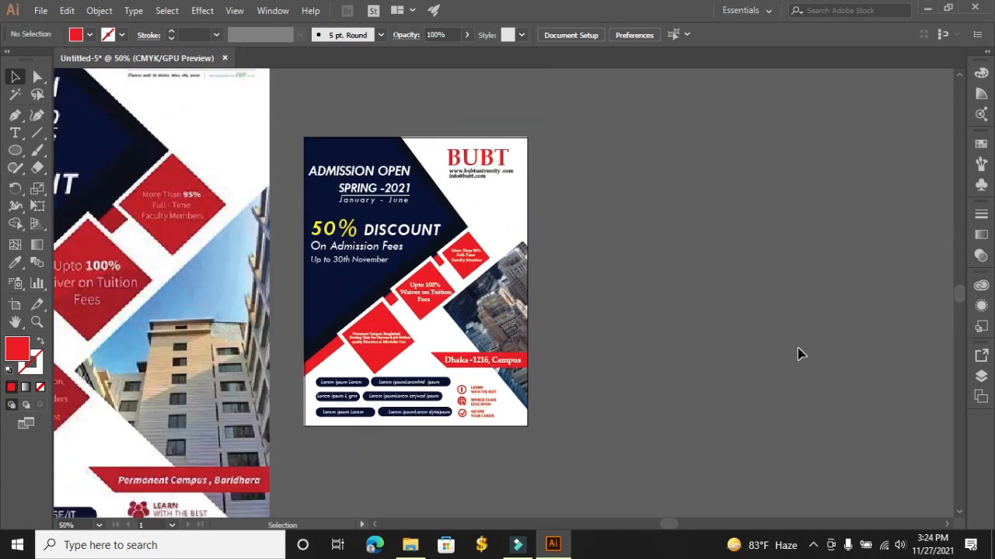
pyautogui.scroll(-1, 763, 455)
pyautogui.scroll(2, 764, 456)
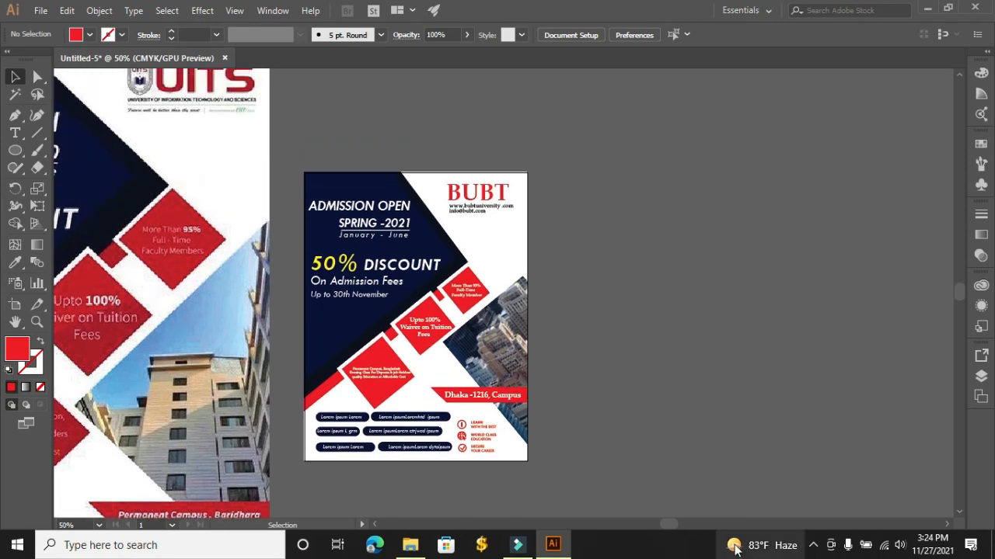
pyautogui.moveTo(670, 524); pyautogui.dragTo(662, 531)
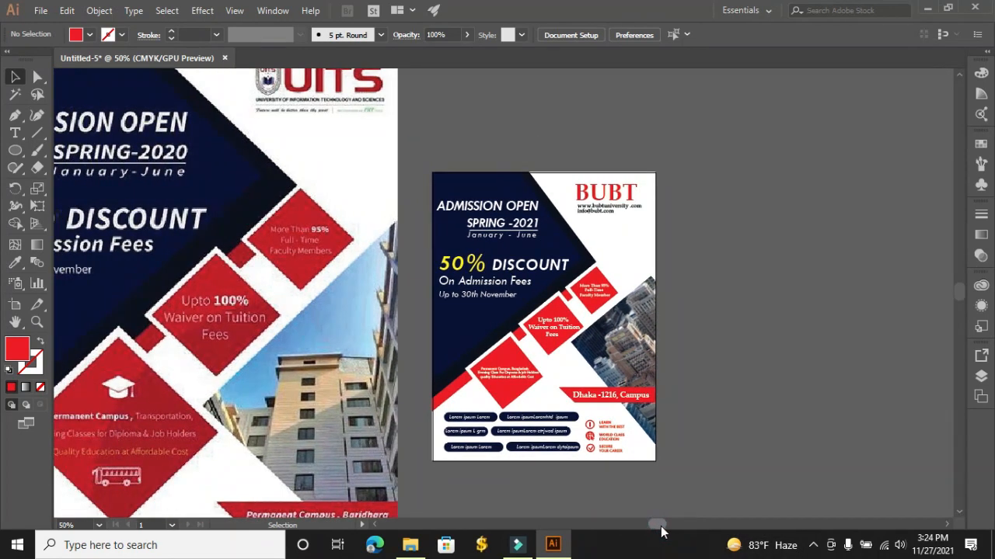
pyautogui.hotkey('ctrl', '+')
pyautogui.hotkey('ctrl', '-')
pyautogui.hotkey('ctrl', '-')
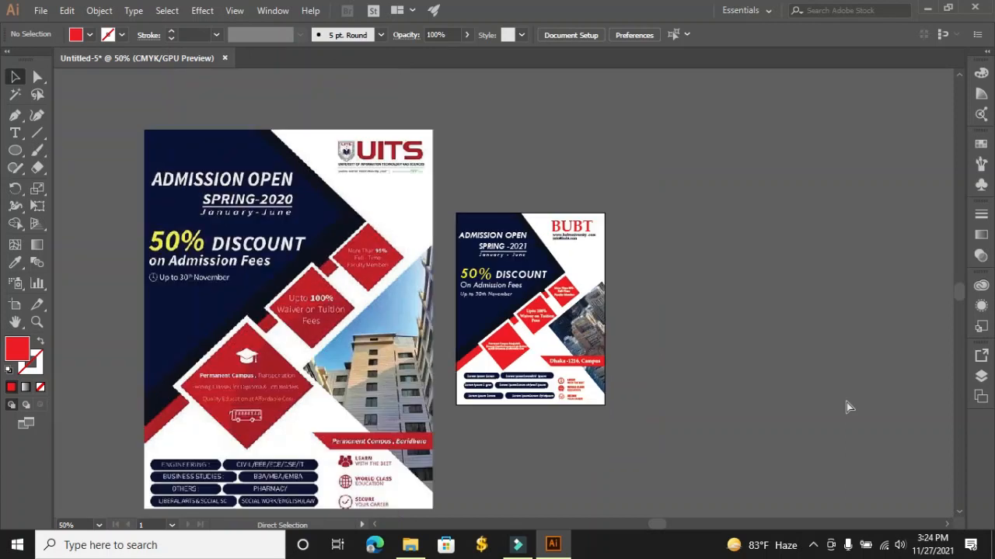
pyautogui.moveTo(359, 422); pyautogui.dragTo(292, 417)
pyautogui.press('Delete')
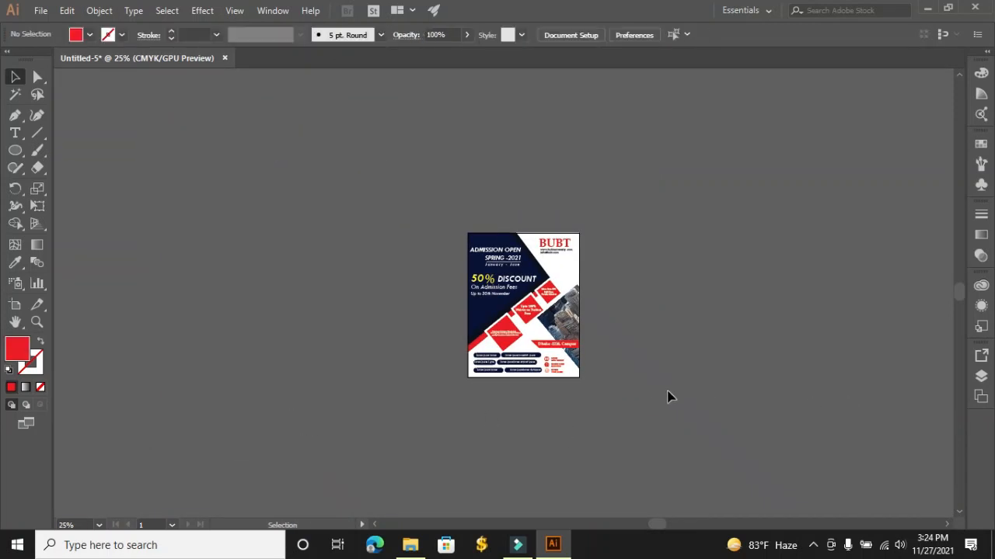
pyautogui.hotkey('ctrl', '+')
pyautogui.hotkey('ctrl', '+')
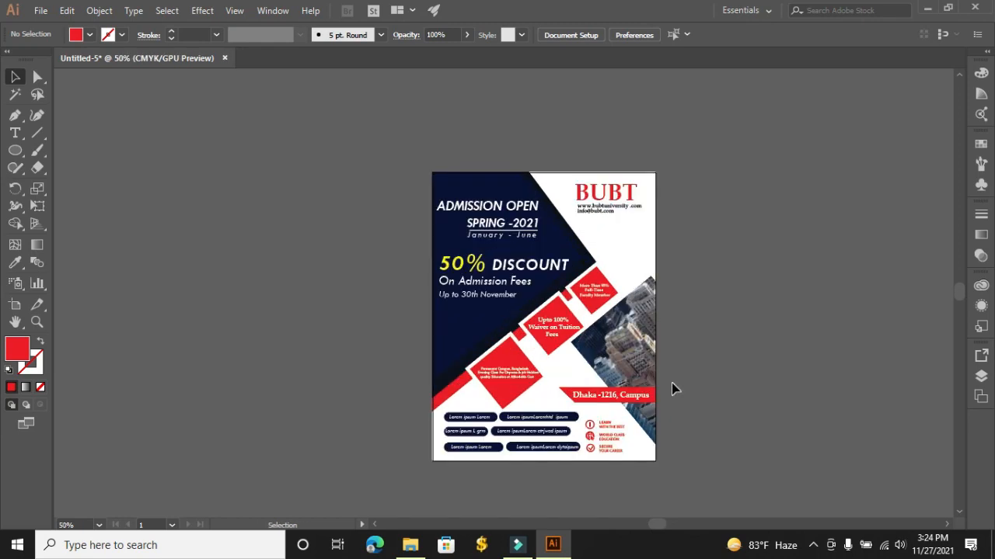
pyautogui.moveTo(657, 524); pyautogui.dragTo(667, 524)
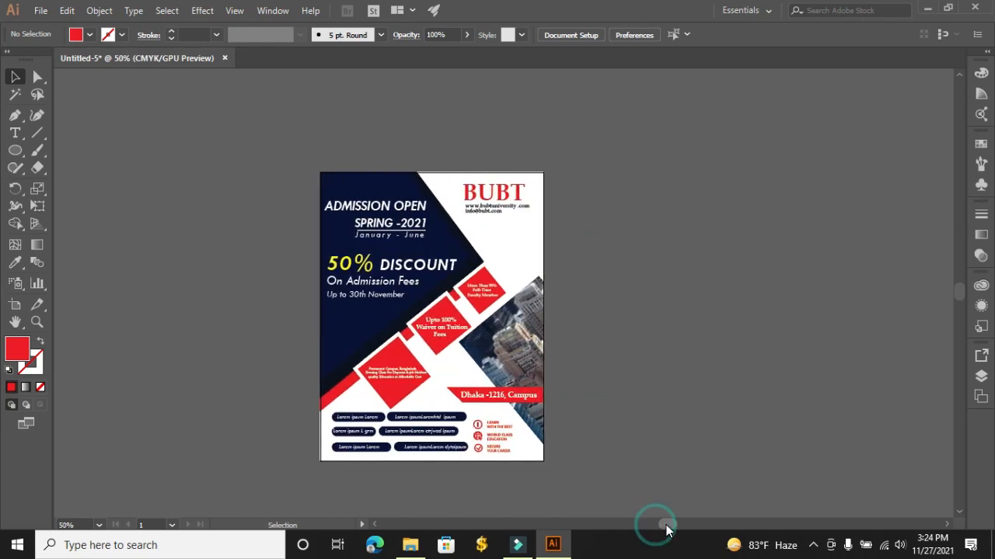
pyautogui.scroll(-1, 673, 449)
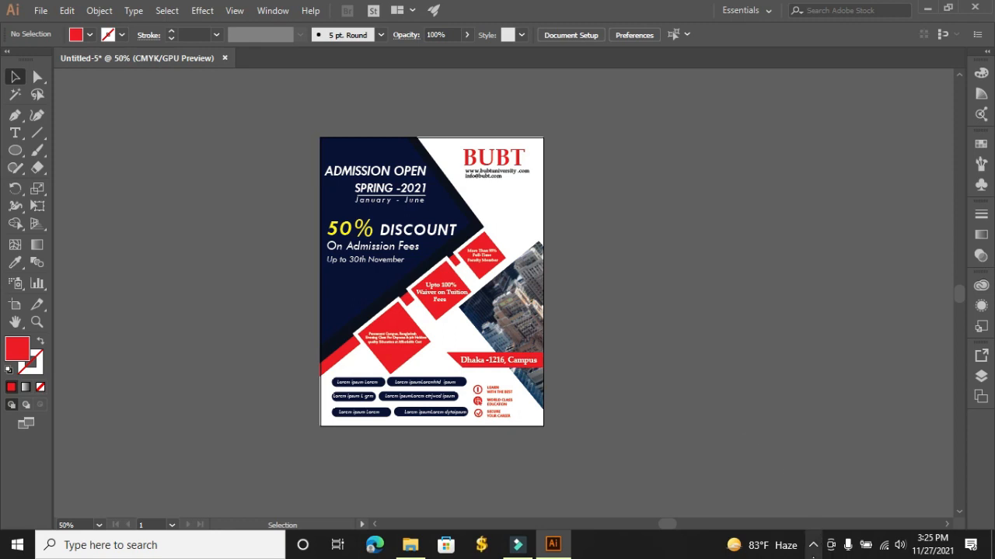
pyautogui.click(812, 545)
pyautogui.rightClick(842, 487)
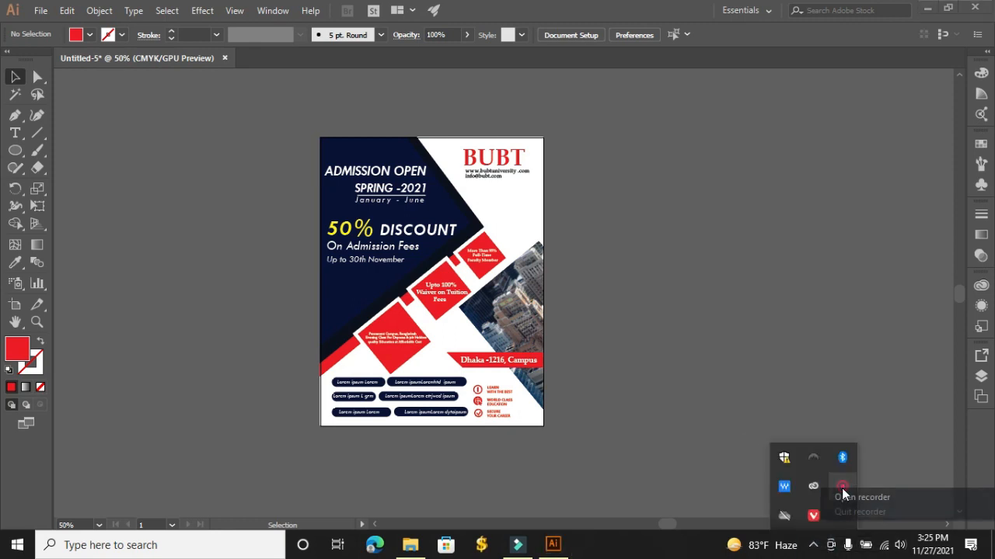
pyautogui.click(849, 498)
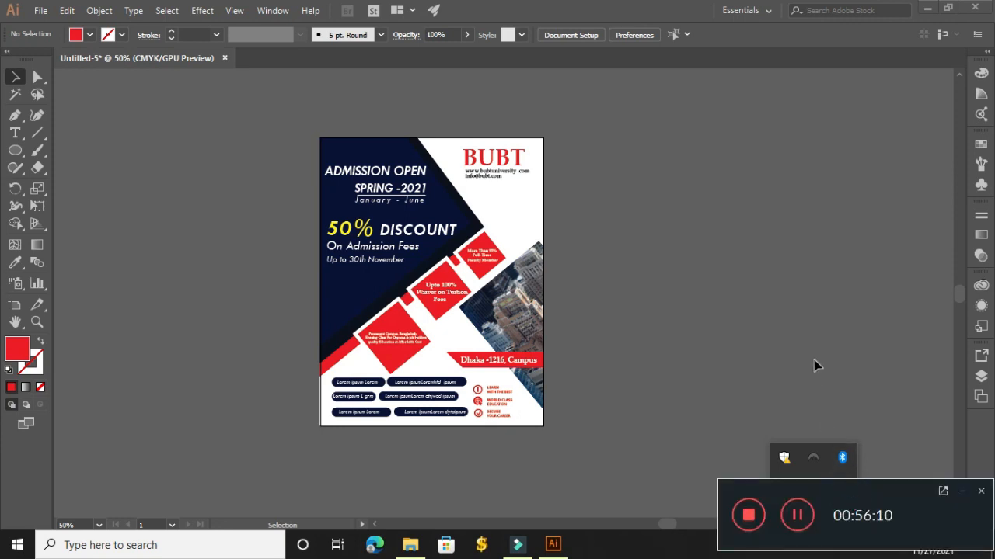
pyautogui.click(836, 381)
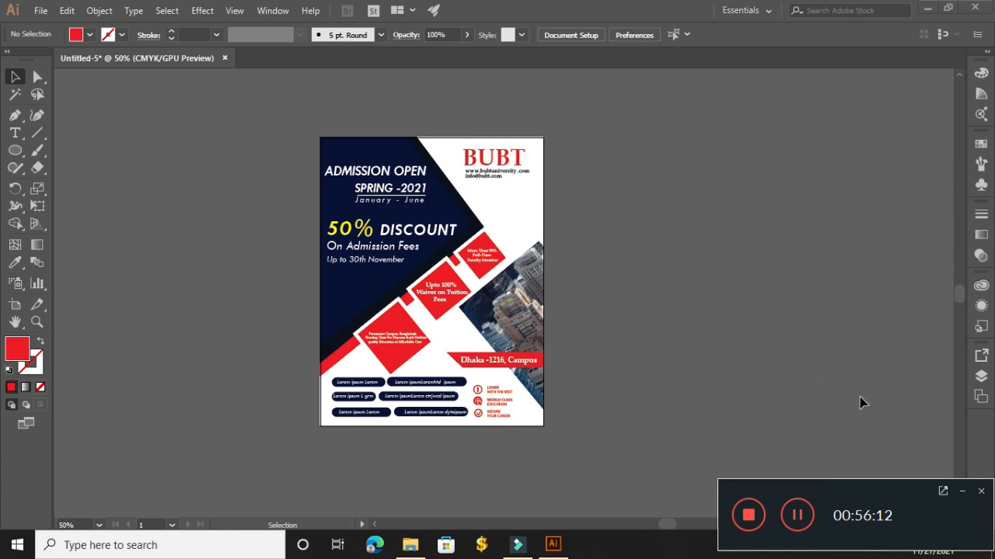
pyautogui.click(964, 493)
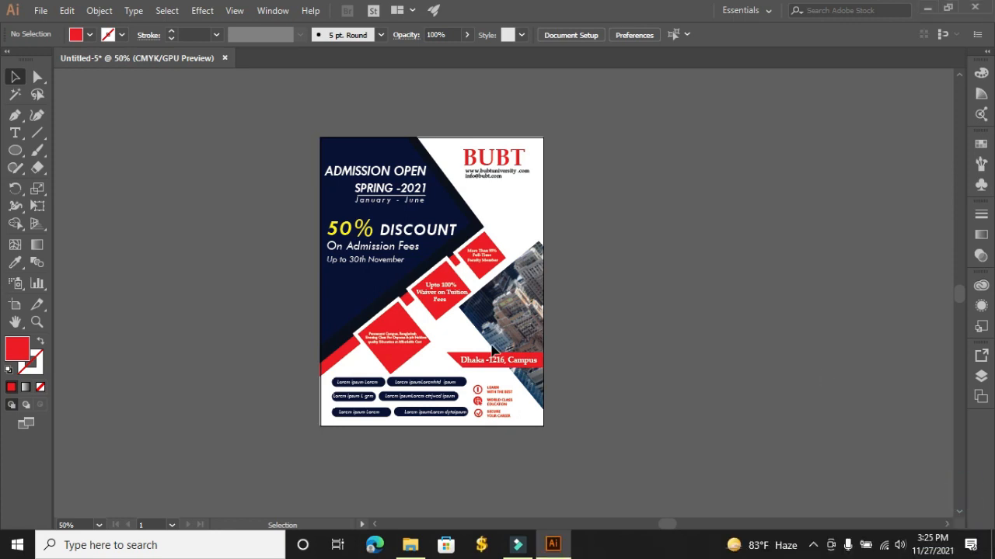
pyautogui.click(40, 11)
pyautogui.moveTo(115, 272)
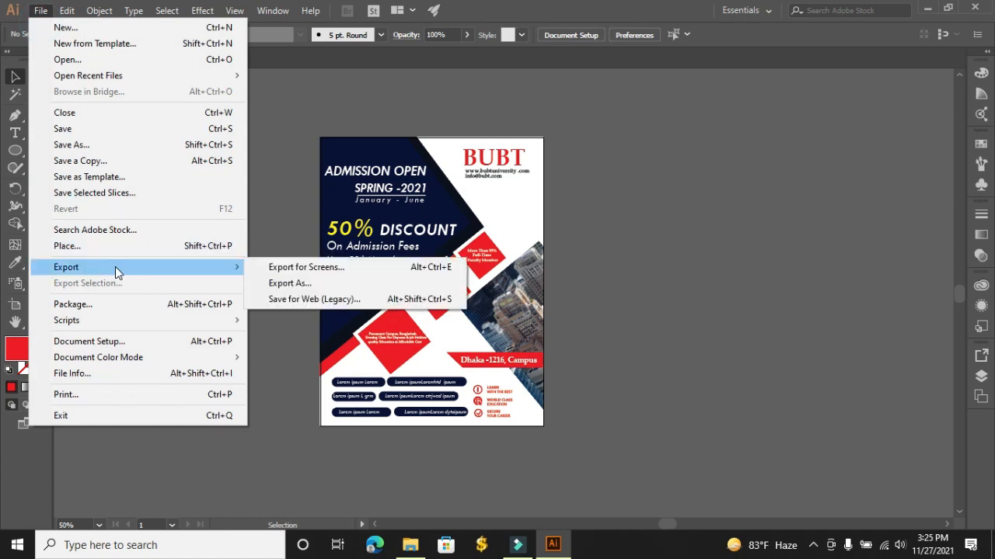
pyautogui.click(314, 284)
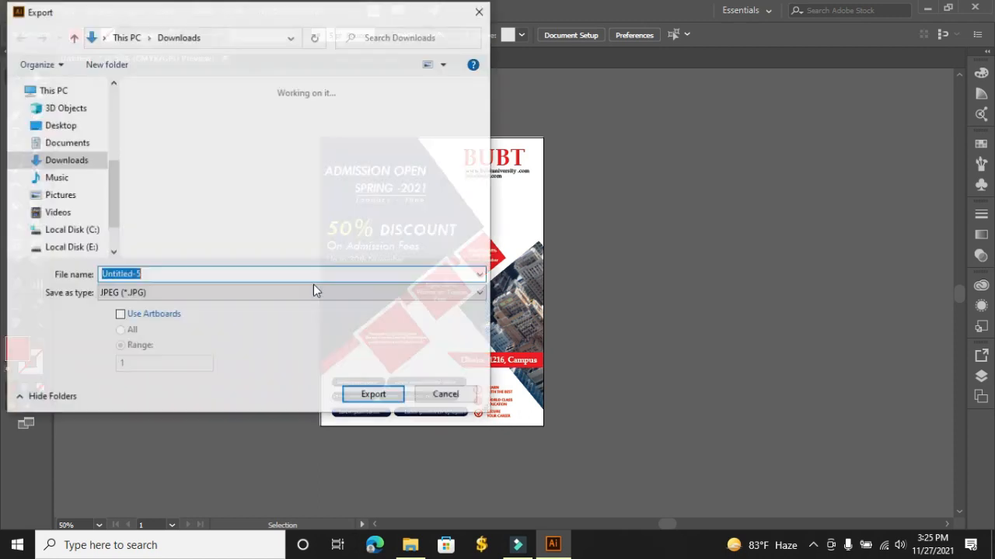
pyautogui.click(121, 316)
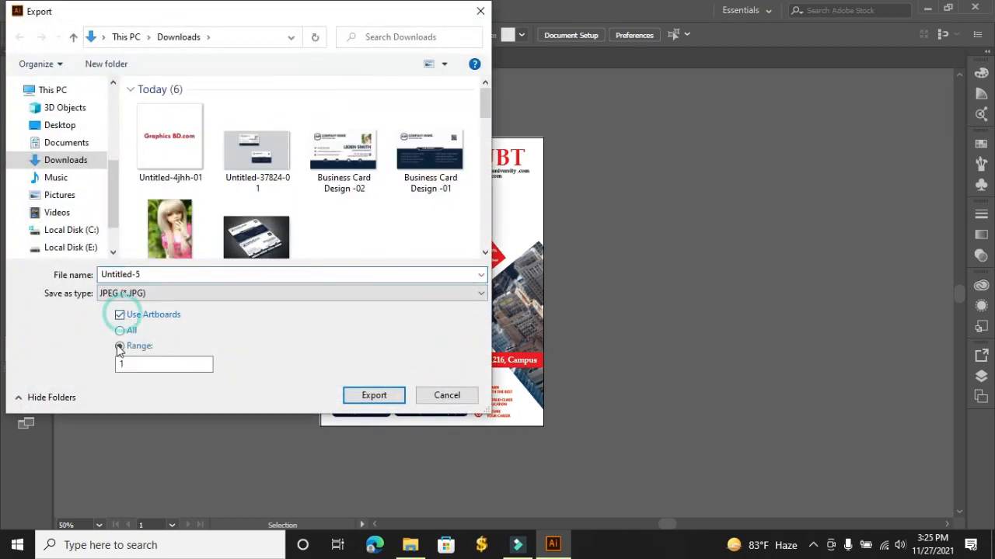
pyautogui.click(167, 276)
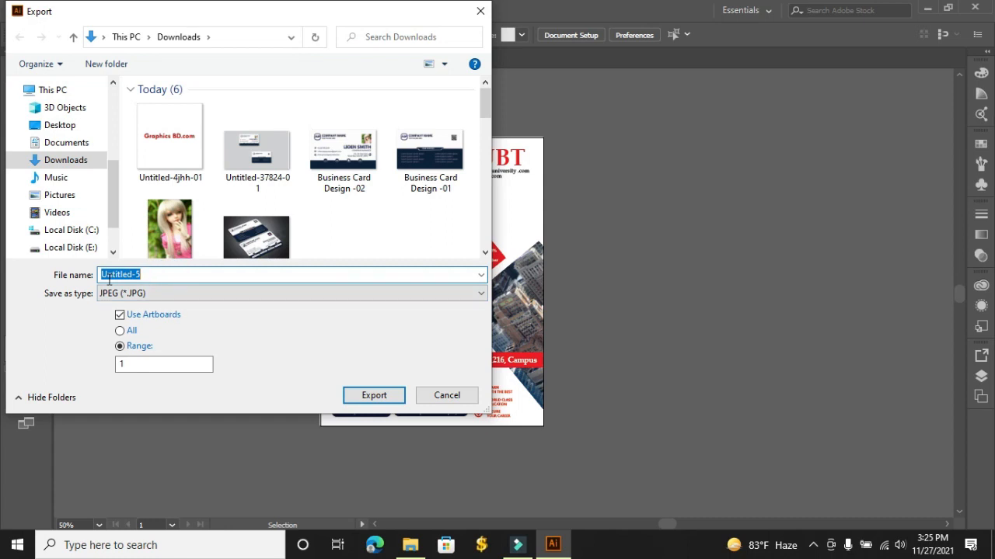
pyautogui.write('F')
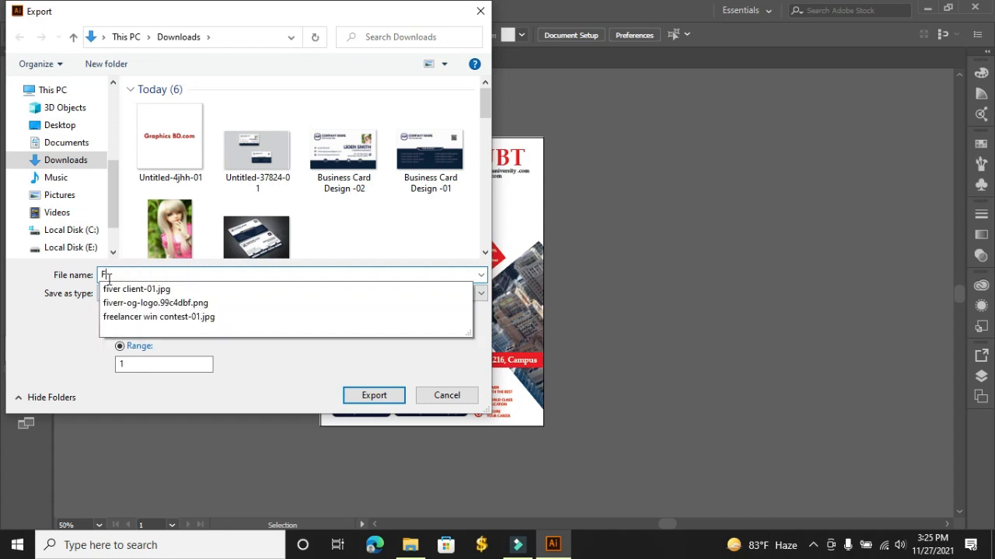
pyautogui.press('BackSpace')
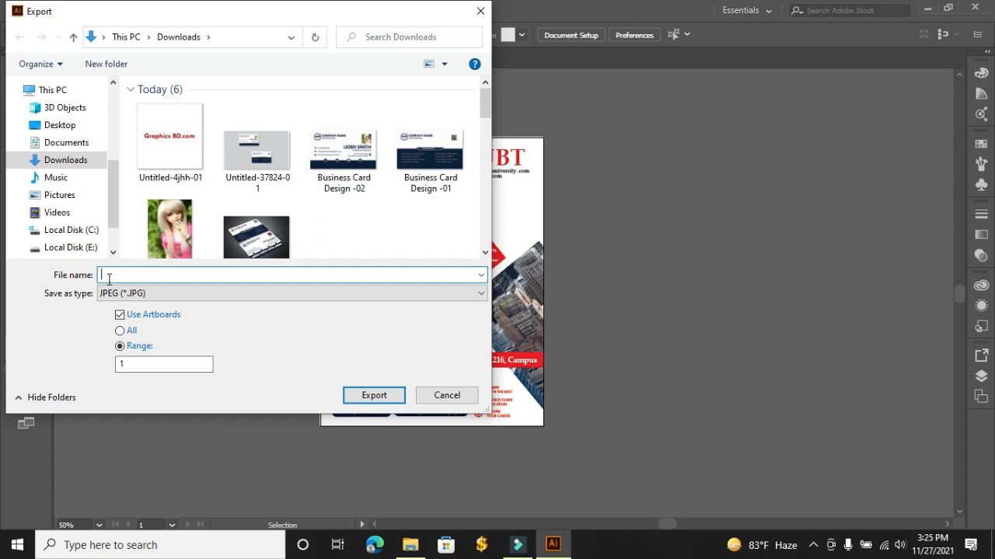
pyautogui.click(480, 11)
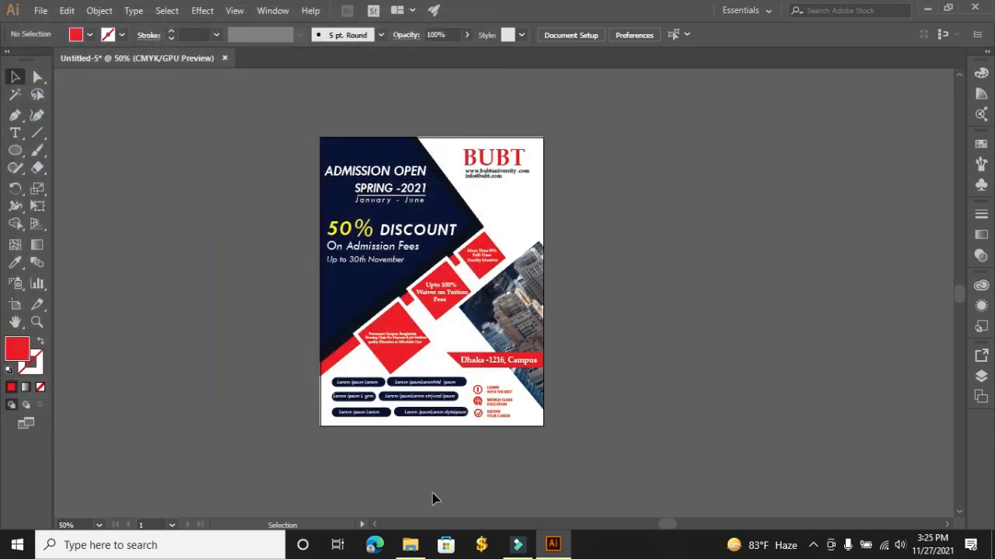
pyautogui.moveTo(519, 551)
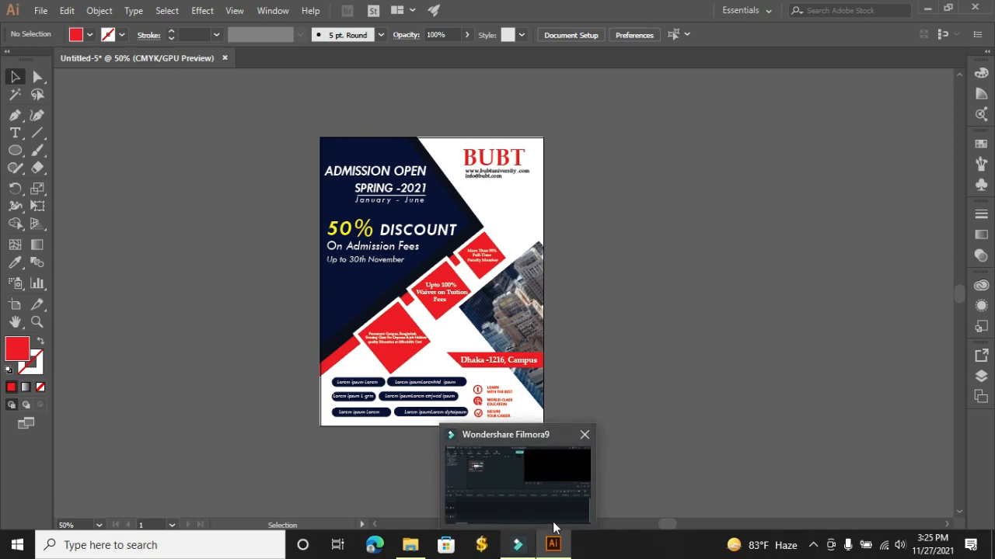
# Export the flyer as a JPEG named "Admission Open Flyer Design", limited to the artboard
pyautogui.click(37, 11)
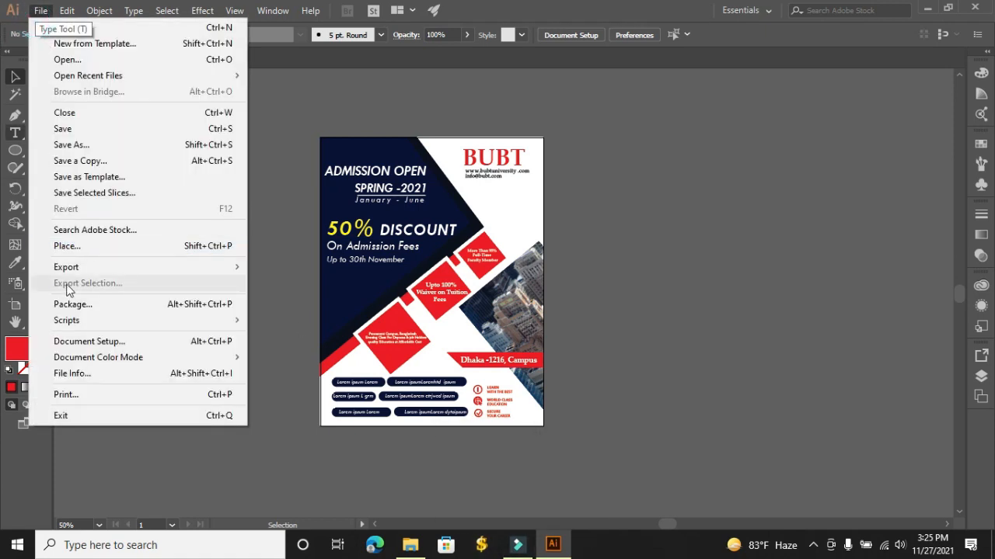
pyautogui.moveTo(187, 268)
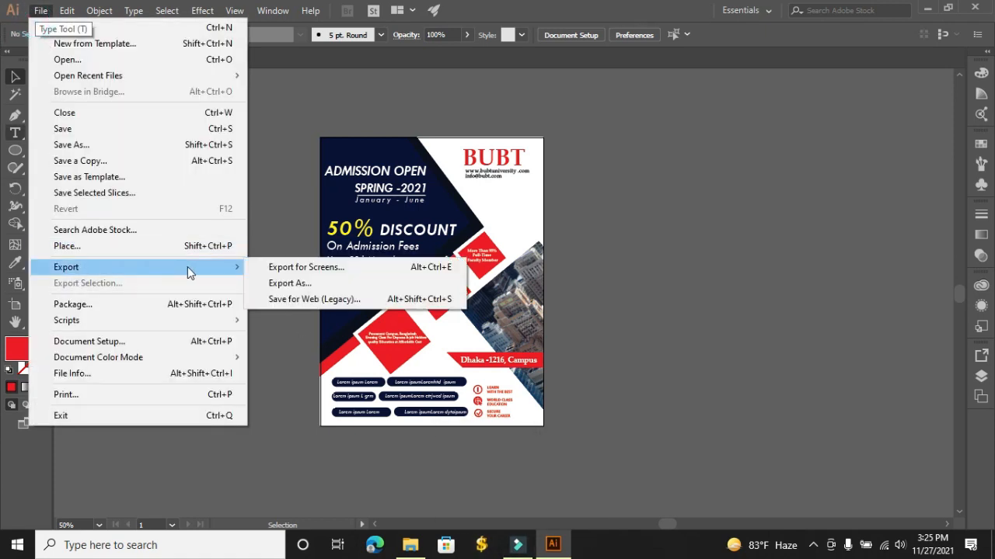
pyautogui.click(288, 282)
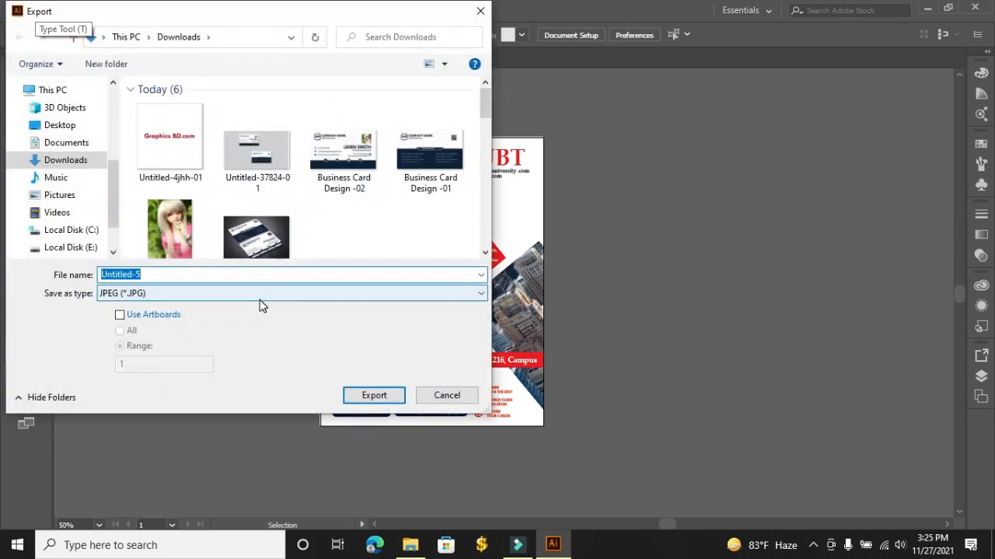
pyautogui.write('Ad')
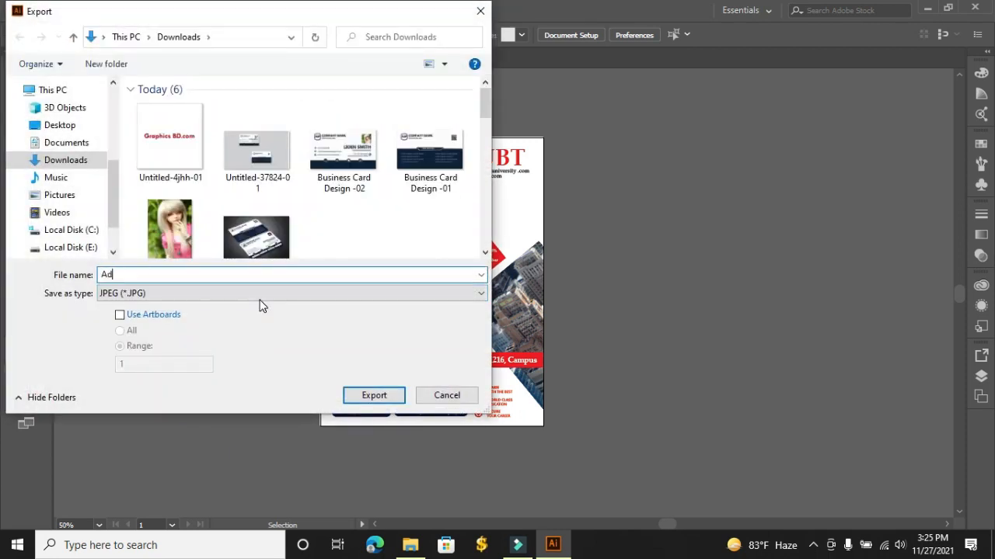
pyautogui.write('mission Open Flyer Design')
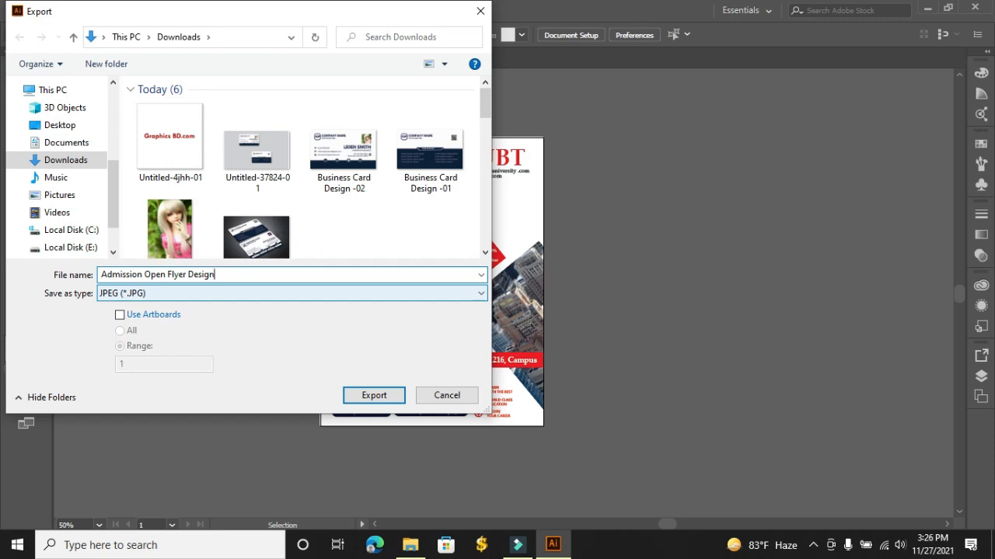
pyautogui.click(120, 314)
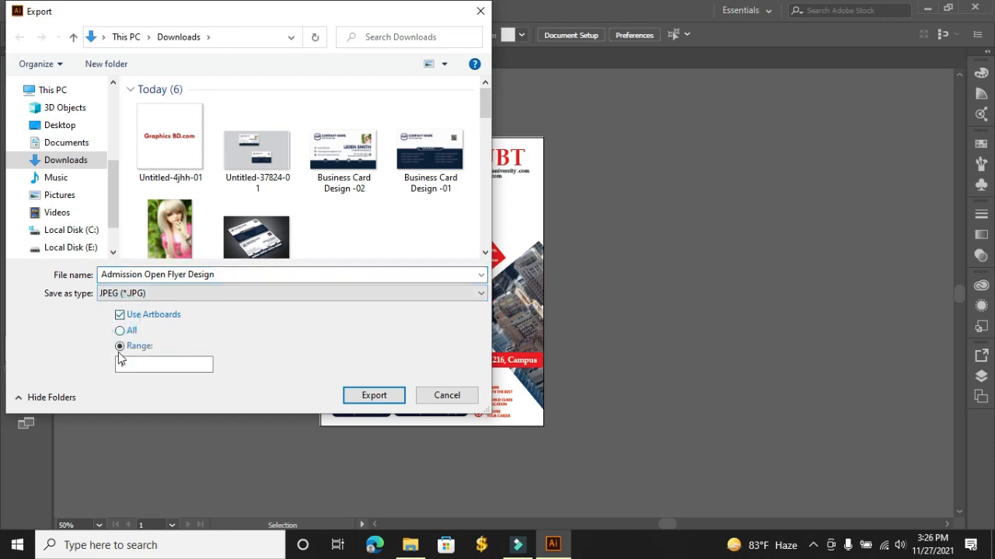
pyautogui.click(373, 395)
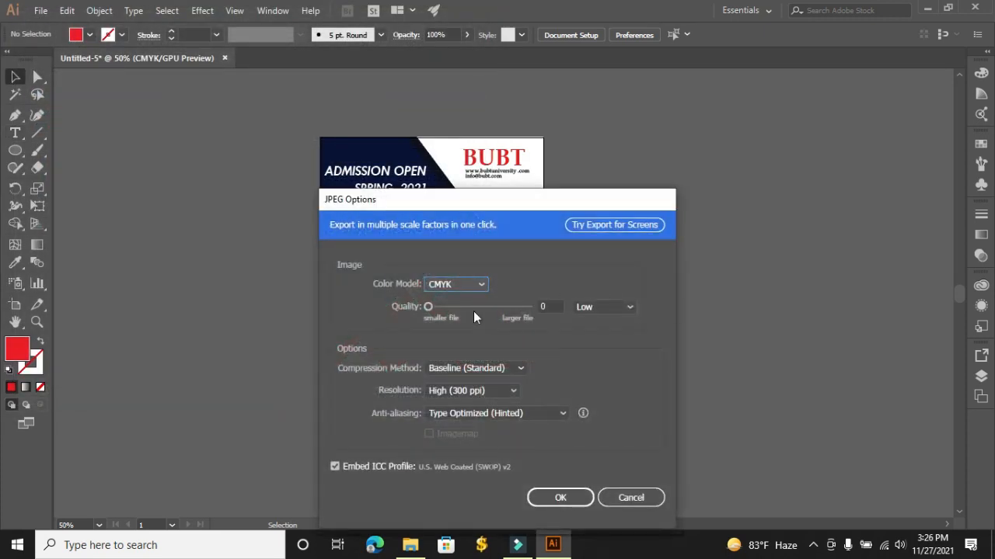
# Raise the JPEG quality for the flyer and complete the export with the remaining CMYK, 300 ppi options
pyautogui.click(482, 308)
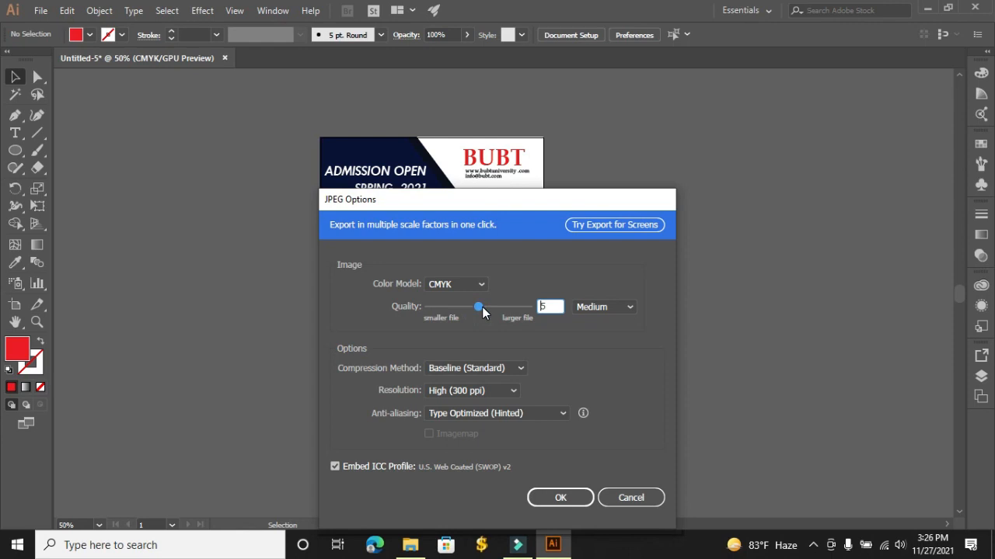
pyautogui.moveTo(486, 311); pyautogui.dragTo(495, 307)
pyautogui.click(558, 501)
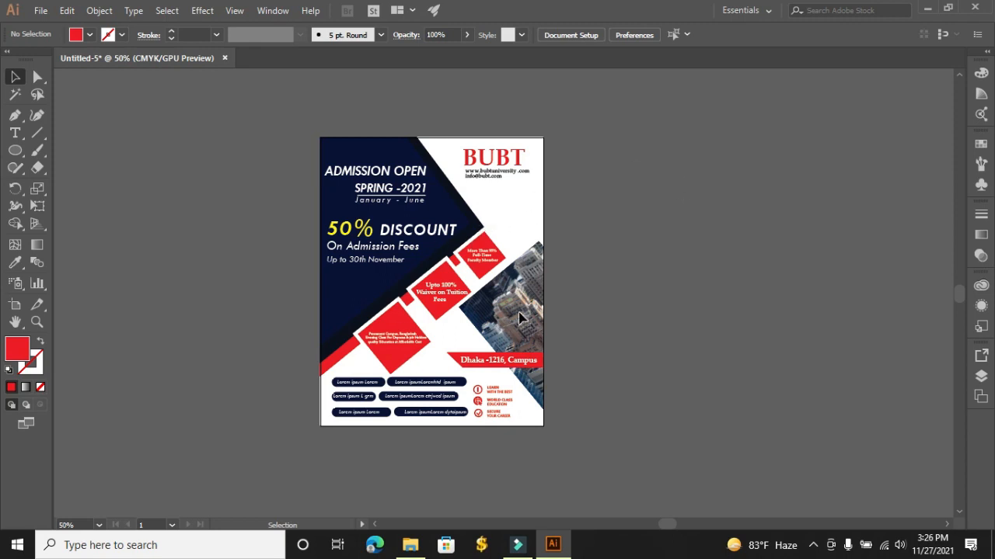
# Create a new 1280 x 720 px RGB document from the recent custom preset
pyautogui.click(39, 14)
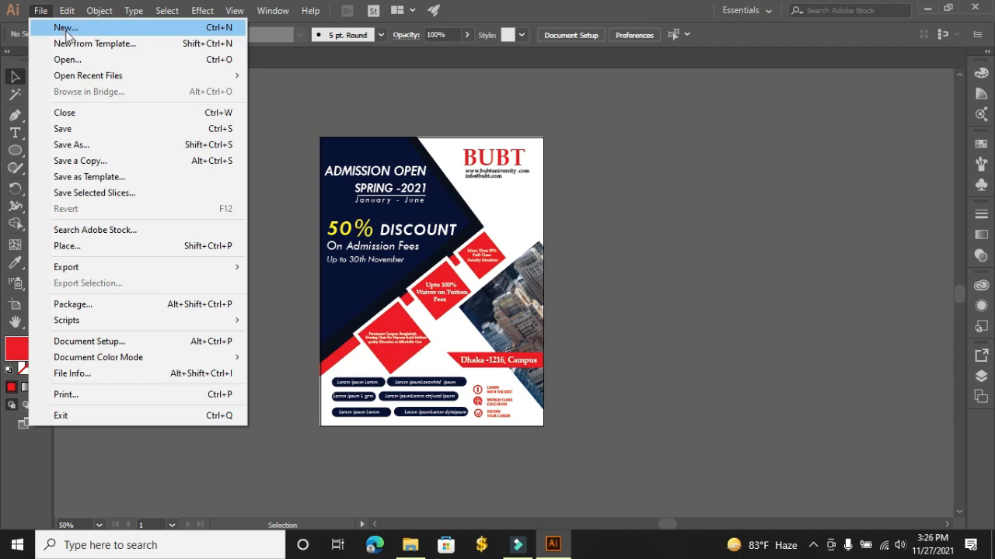
pyautogui.click(67, 31)
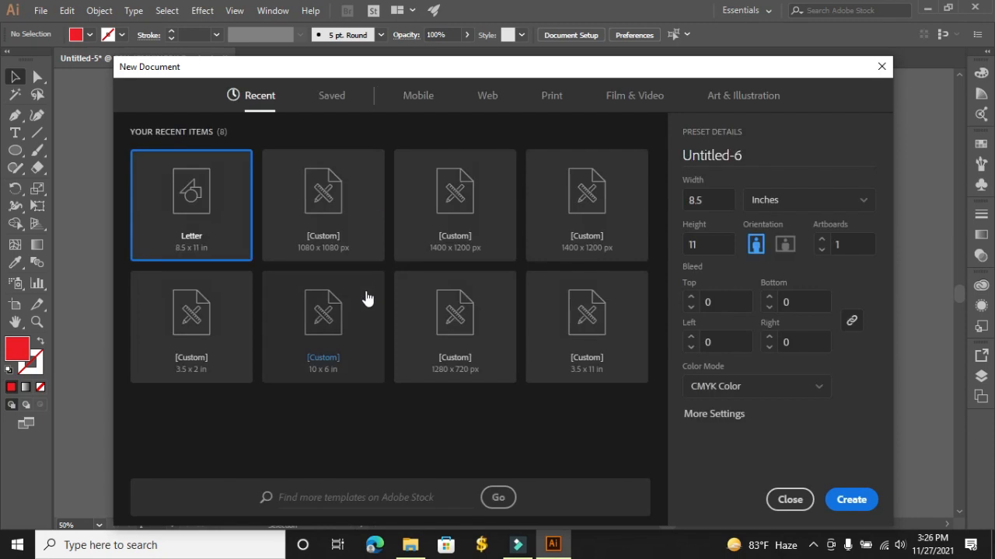
pyautogui.click(466, 346)
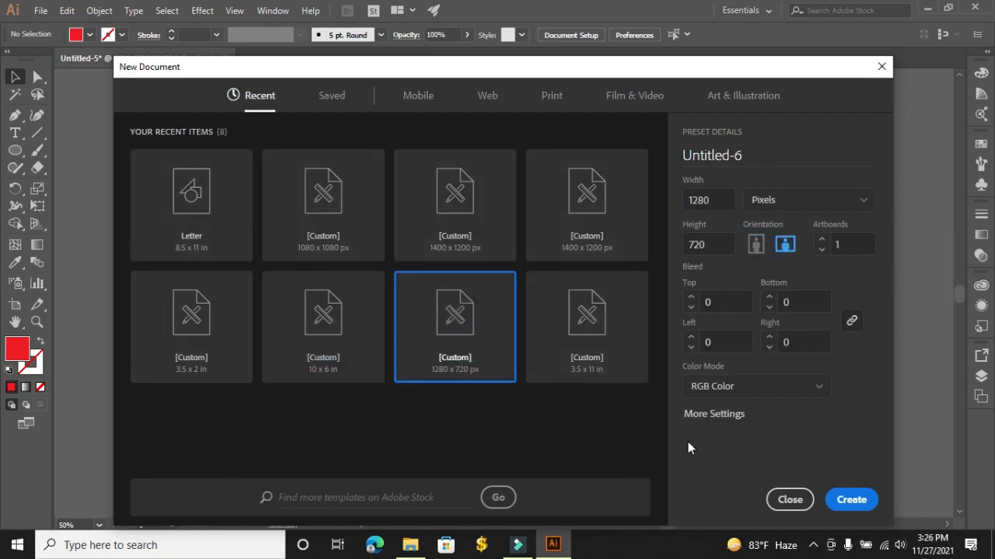
pyautogui.click(853, 497)
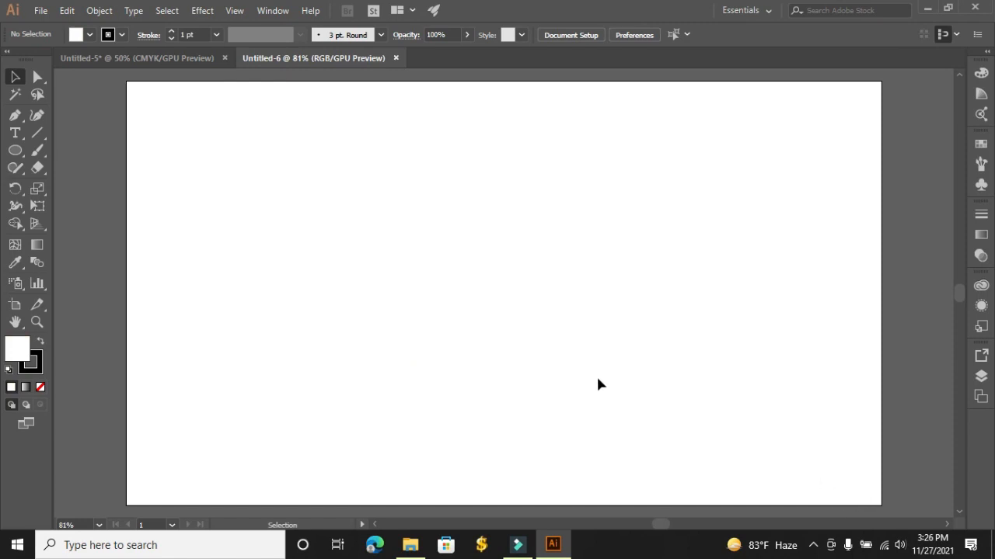
# Set the default stroke to none in the new document, keeping the white fill
pyautogui.click(122, 36)
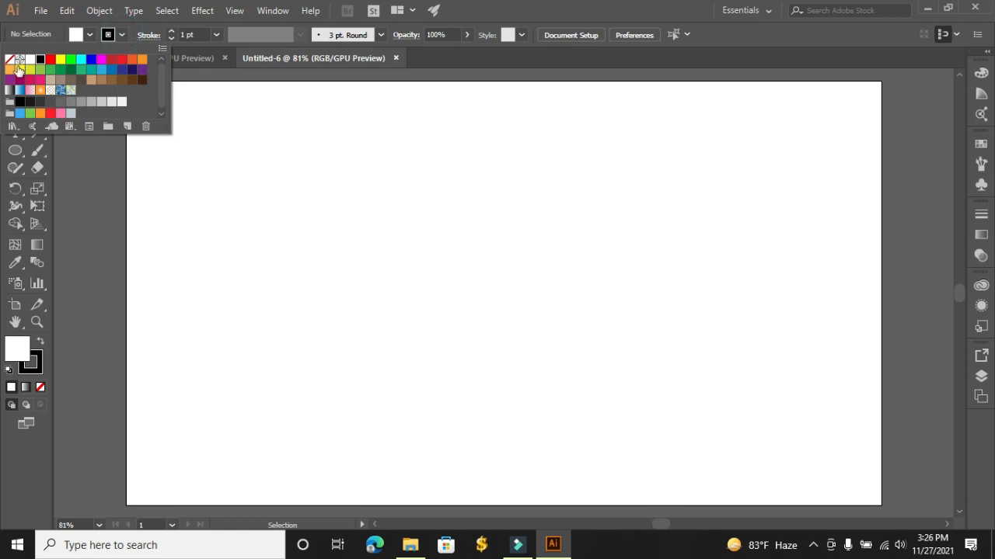
pyautogui.click(9, 59)
pyautogui.click(97, 227)
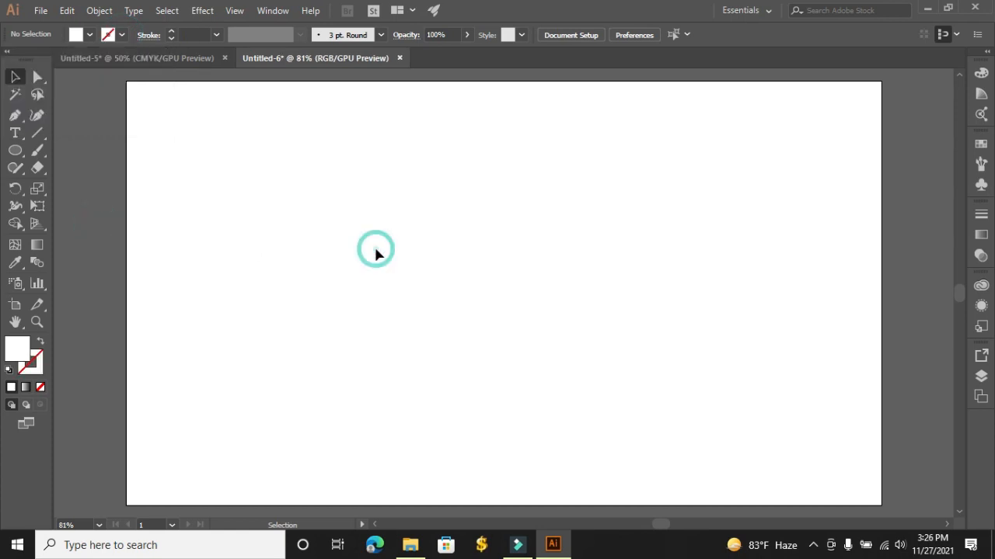
pyautogui.hotkey('ctrl', '-')
pyautogui.hotkey('ctrl', '-')
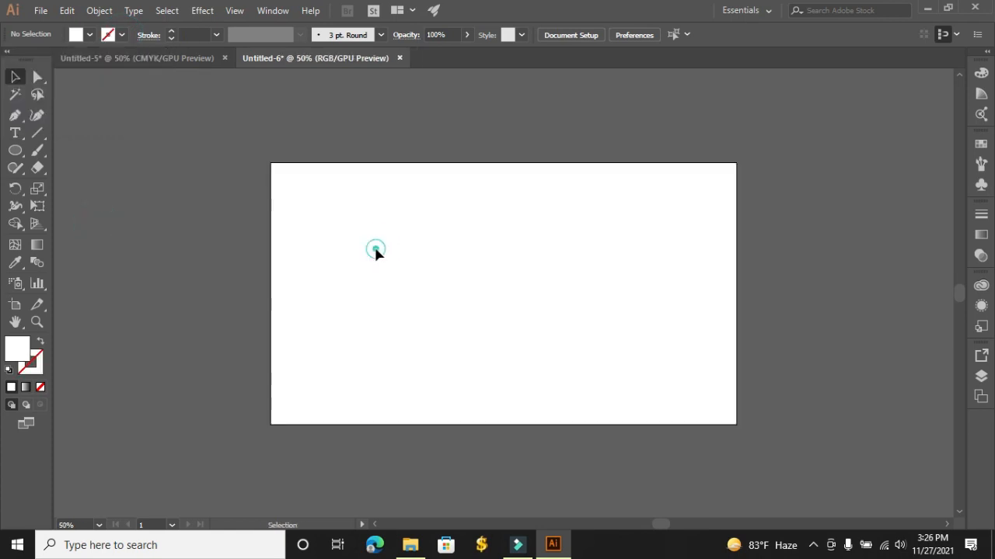
pyautogui.click(15, 149)
pyautogui.click(65, 150)
pyautogui.click(502, 277)
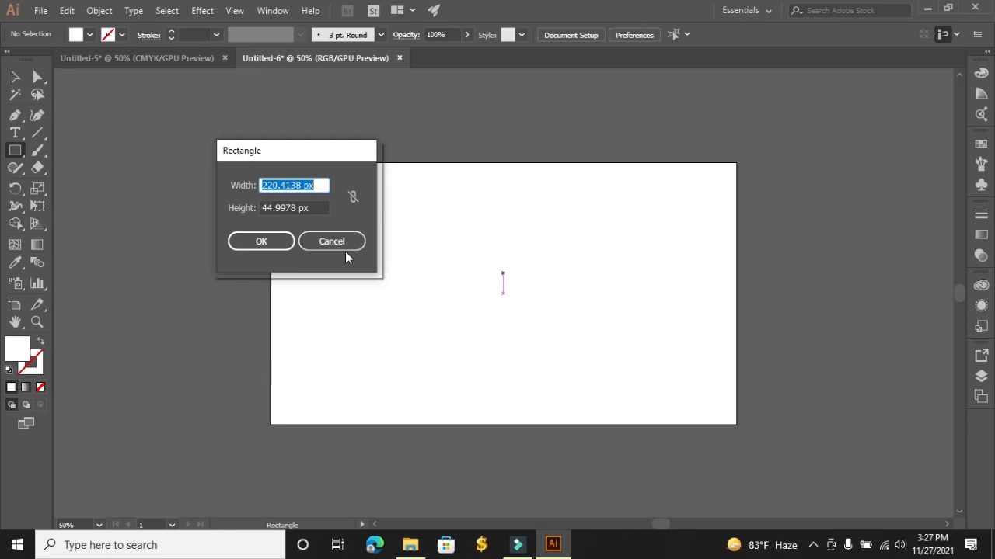
pyautogui.click(264, 242)
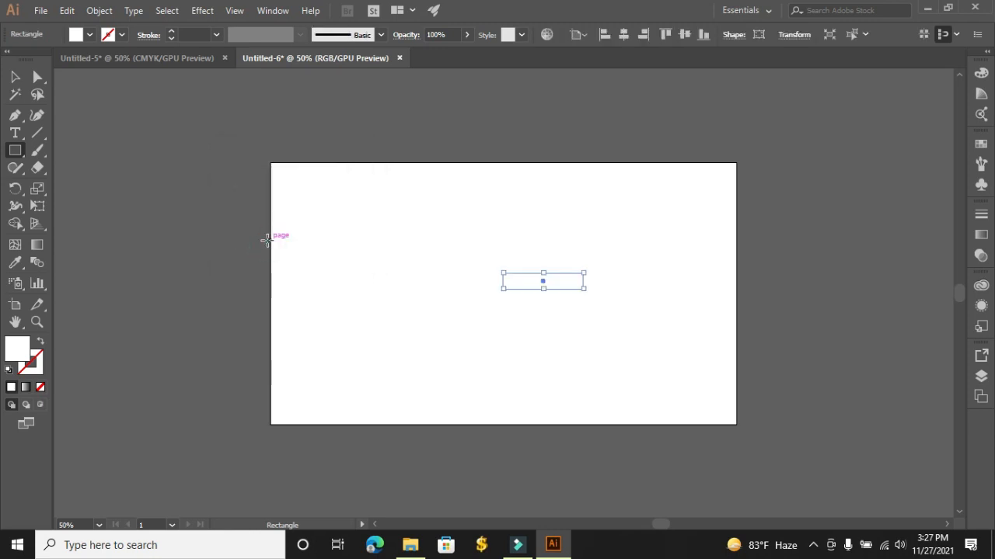
pyautogui.click(15, 78)
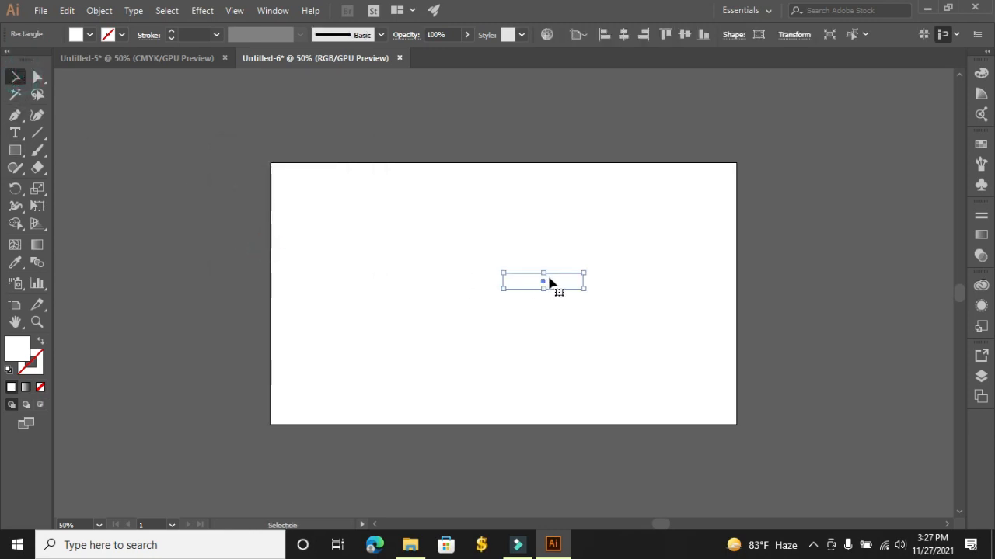
pyautogui.press('Delete')
# Draw a white, stroke-free rectangle covering the whole 1280 x 720 px artboard and deselect it
pyautogui.click(16, 150)
pyautogui.moveTo(271, 163); pyautogui.dragTo(736, 424)
pyautogui.click(14, 77)
pyautogui.click(131, 151)
pyautogui.click(421, 313)
pyautogui.click(57, 225)
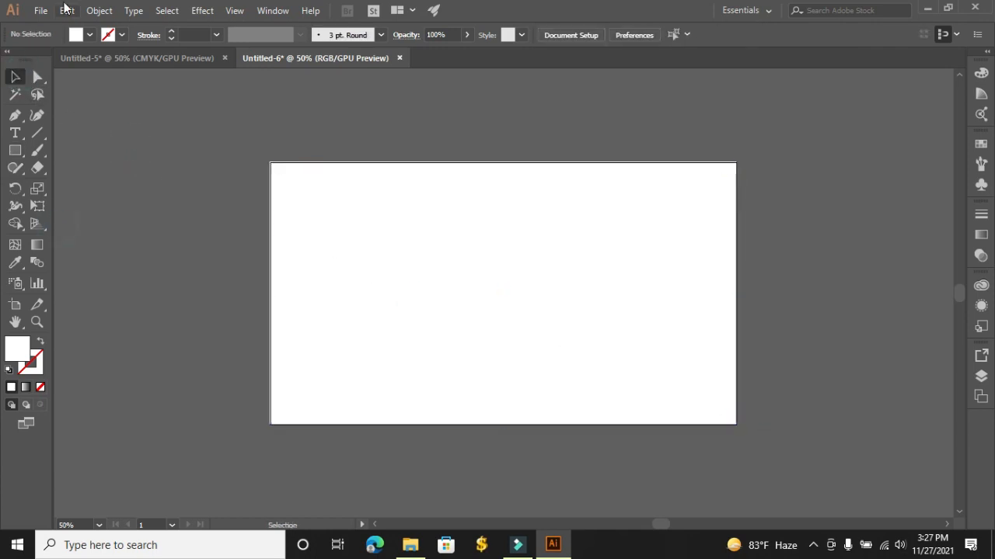
# Place the exported "Admission Open Flyer Design-01" image in the left half of the artboard, sized to nearly the artboard's height
pyautogui.click(39, 11)
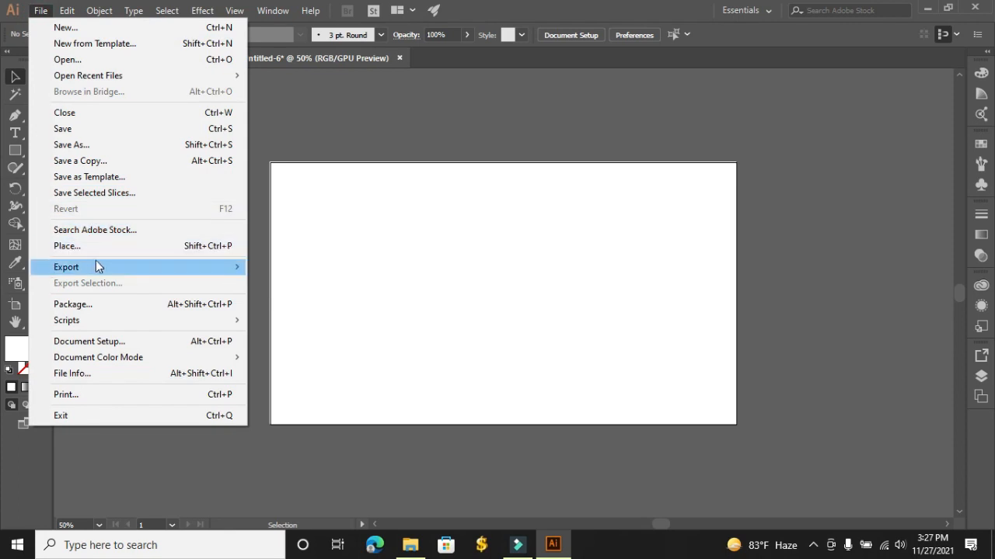
pyautogui.moveTo(99, 268)
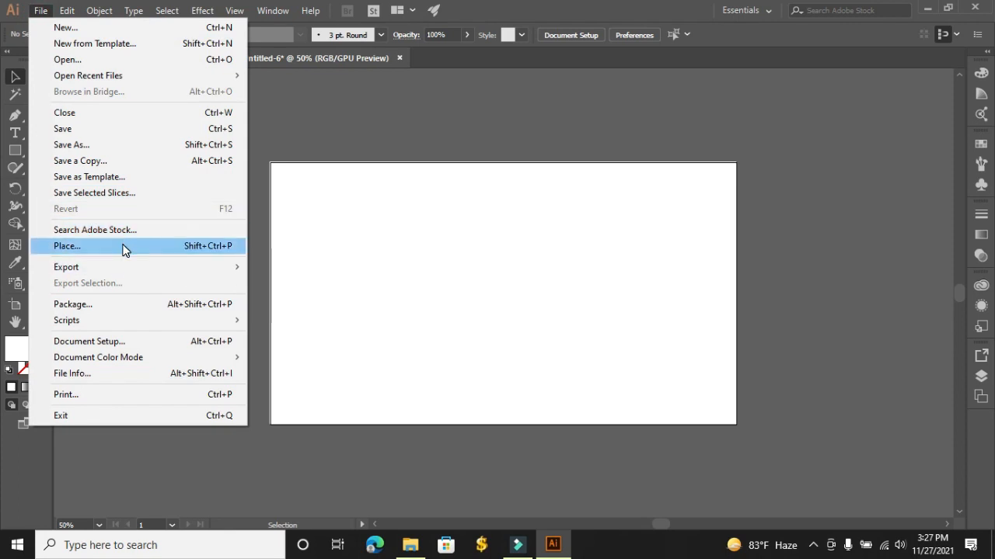
pyautogui.click(122, 246)
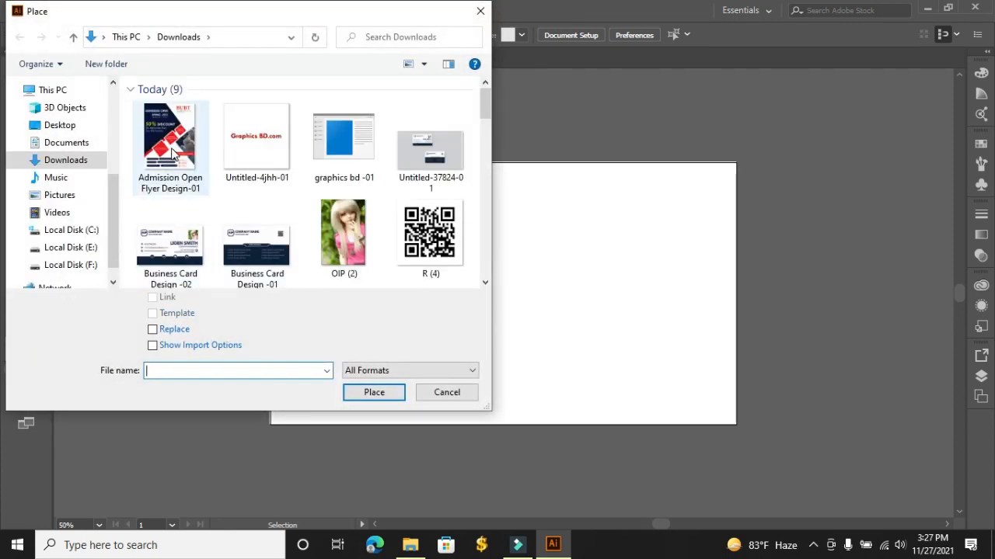
pyautogui.click(170, 147)
pyautogui.click(368, 396)
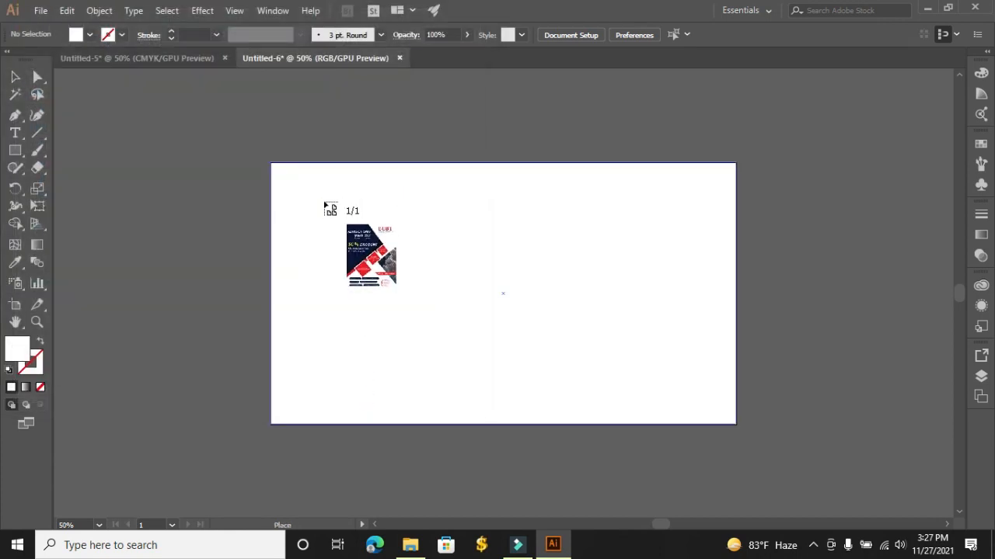
pyautogui.moveTo(321, 187); pyautogui.dragTo(501, 400)
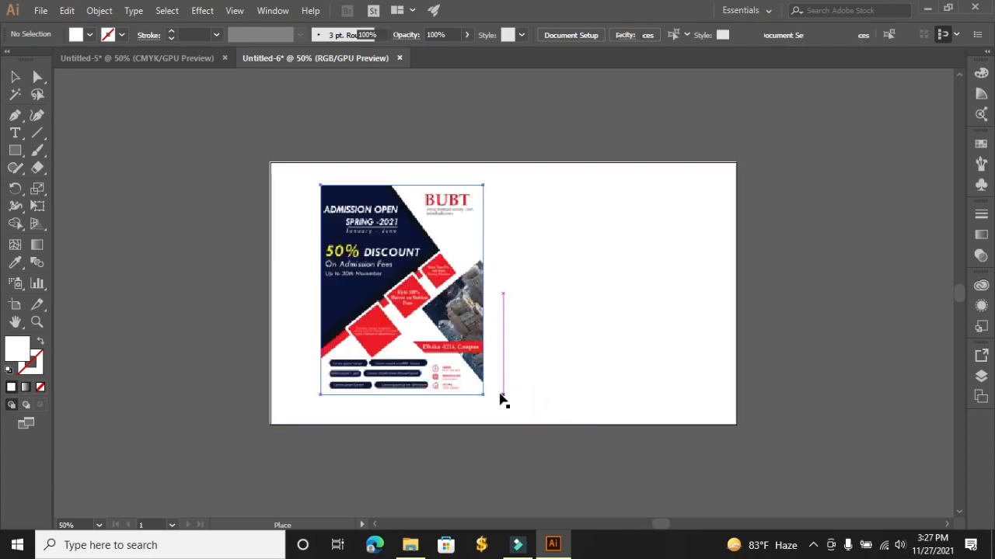
# Duplicate the flyer image into the right half of the artboard, level with the original, and leave everything deselected
pyautogui.moveTo(443, 367); pyautogui.dragTo(635, 356)
pyautogui.click(842, 228)
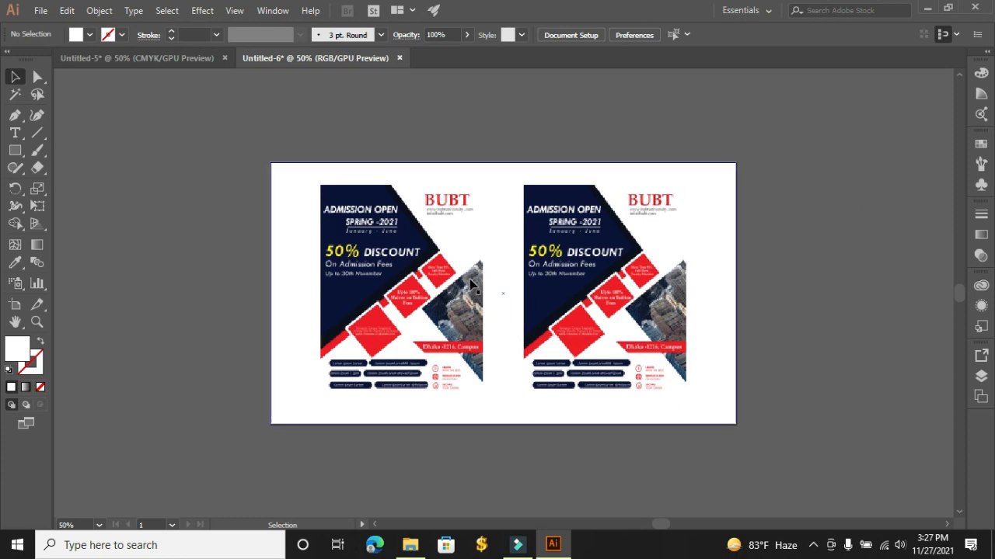
pyautogui.click(449, 289)
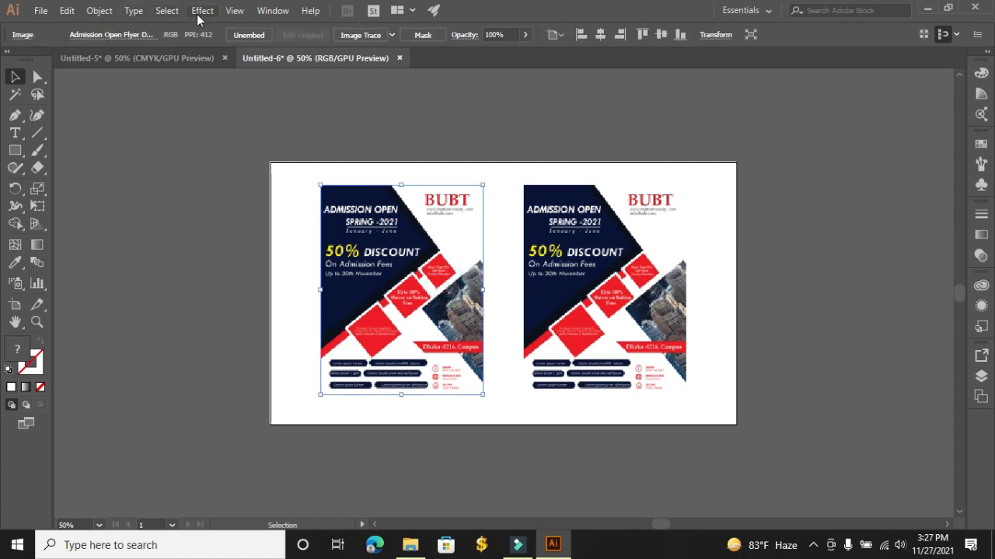
pyautogui.click(152, 242)
# Apply a linear gradient fill to the white background rectangle behind the two flyers
pyautogui.click(285, 286)
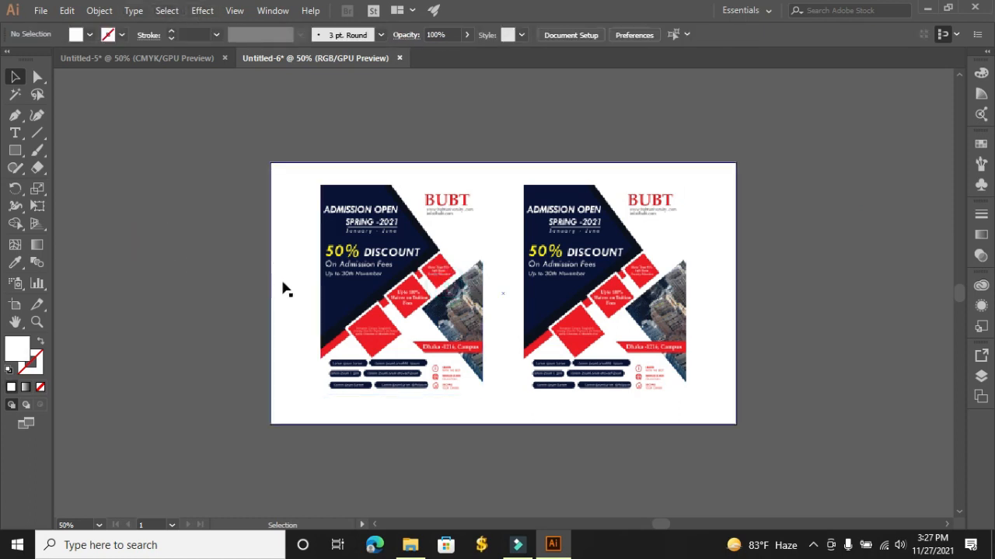
pyautogui.click(90, 34)
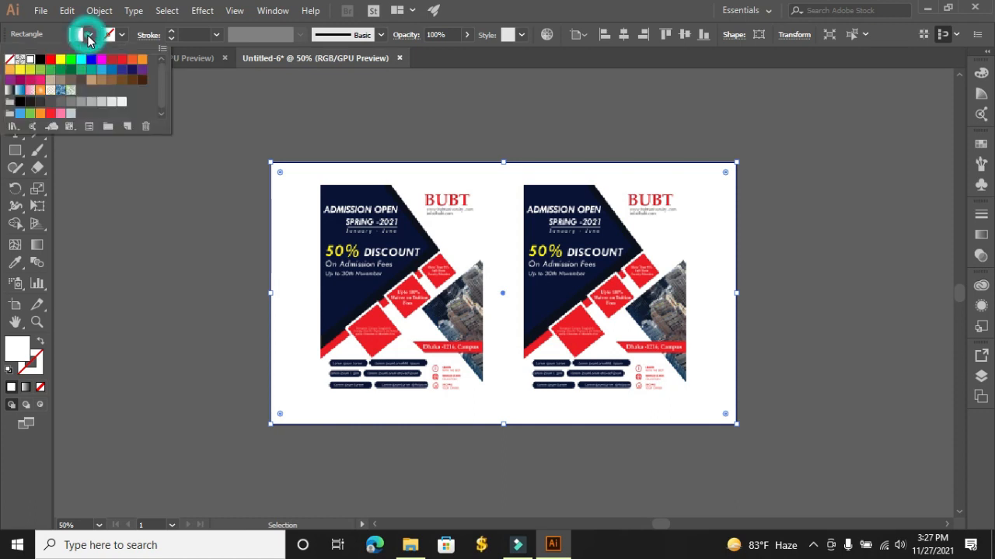
pyautogui.click(26, 389)
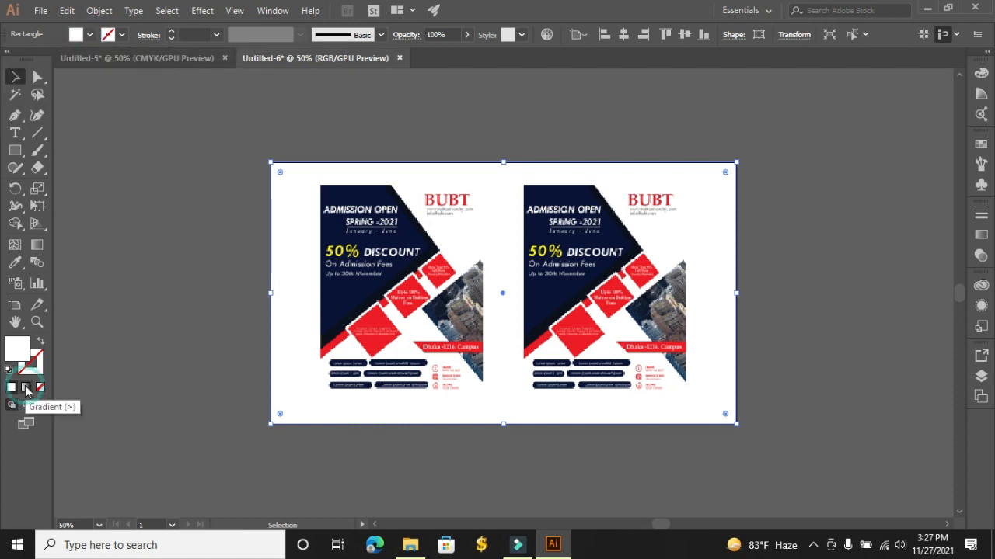
pyautogui.click(173, 275)
pyautogui.click(301, 325)
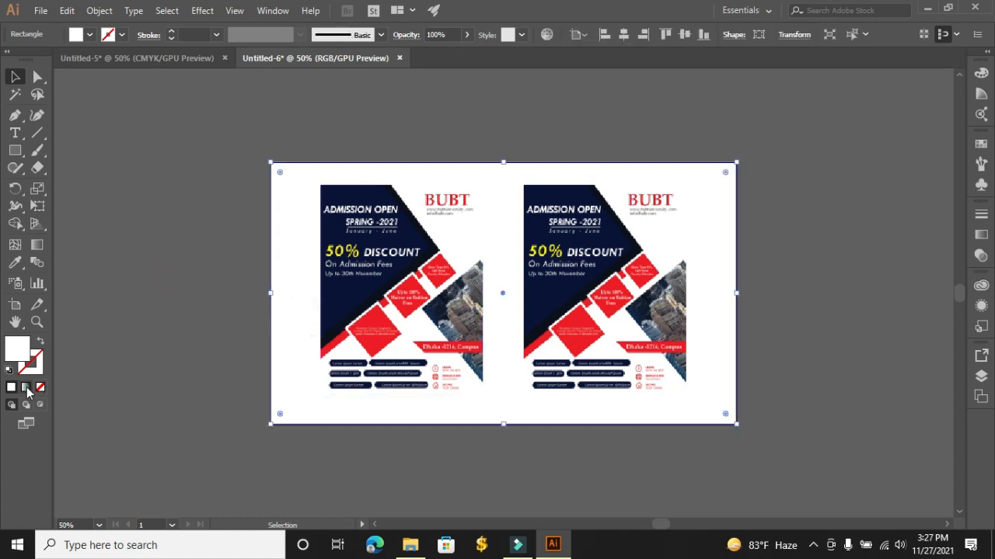
pyautogui.click(25, 389)
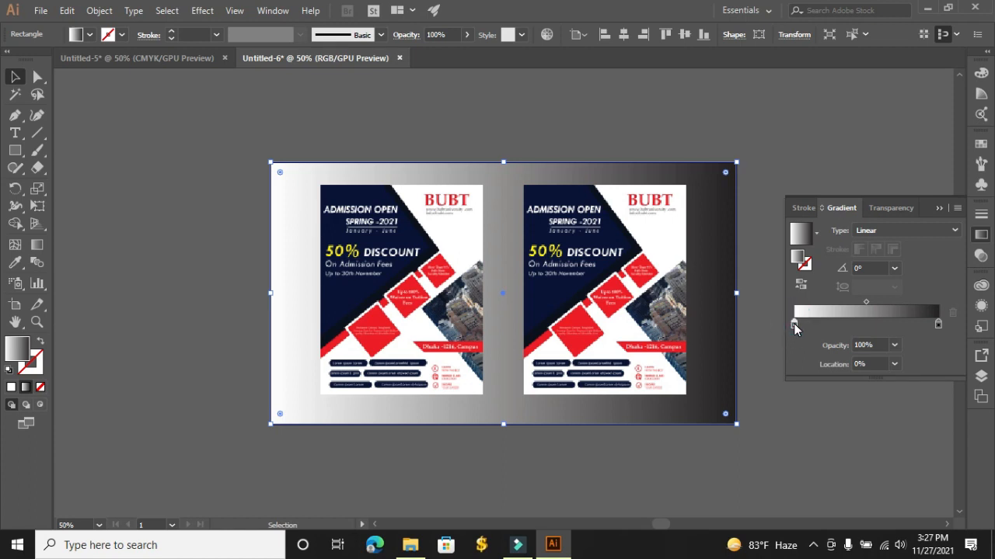
# Set the background gradient's start color to red and its end color to R=212 G=20 B=90
pyautogui.doubleClick(794, 325)
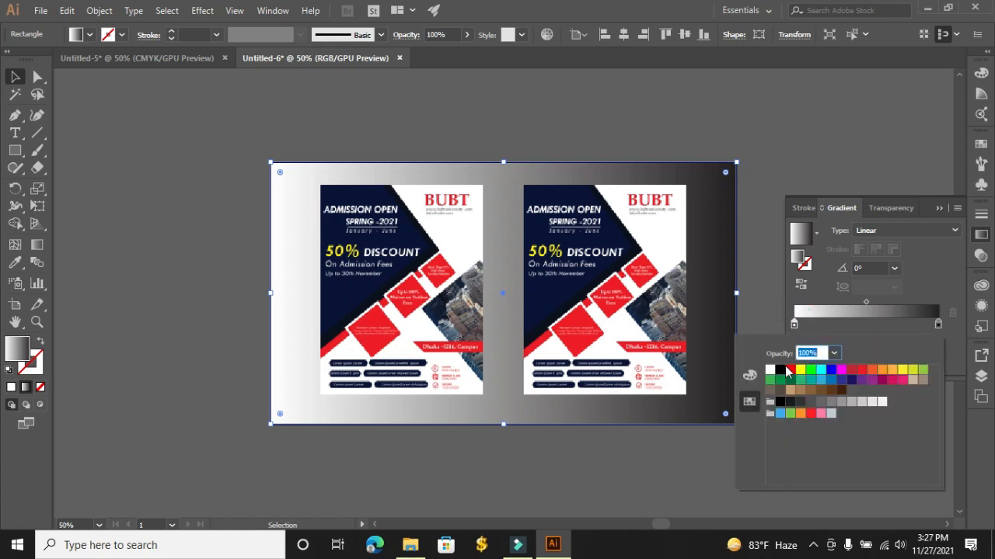
pyautogui.click(789, 370)
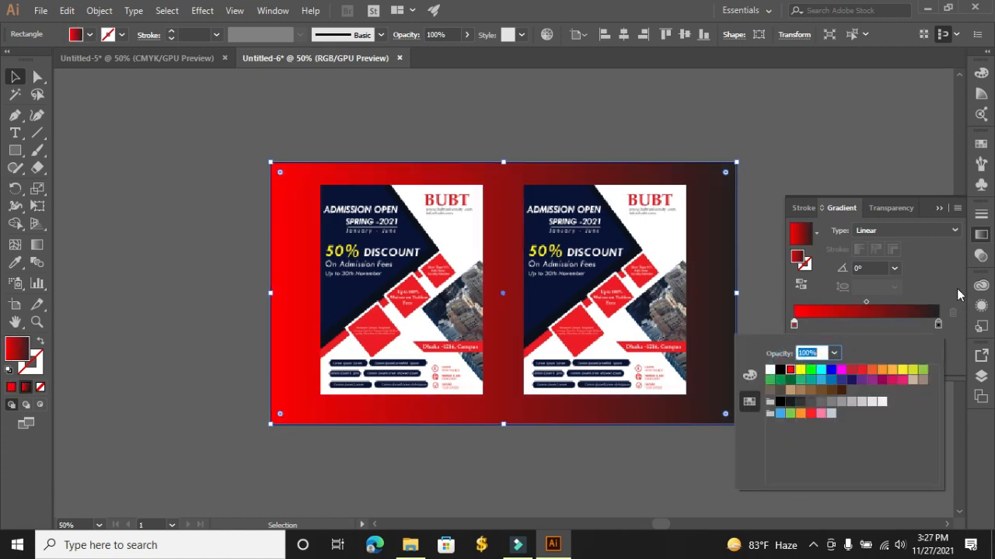
pyautogui.doubleClick(937, 325)
pyautogui.click(801, 370)
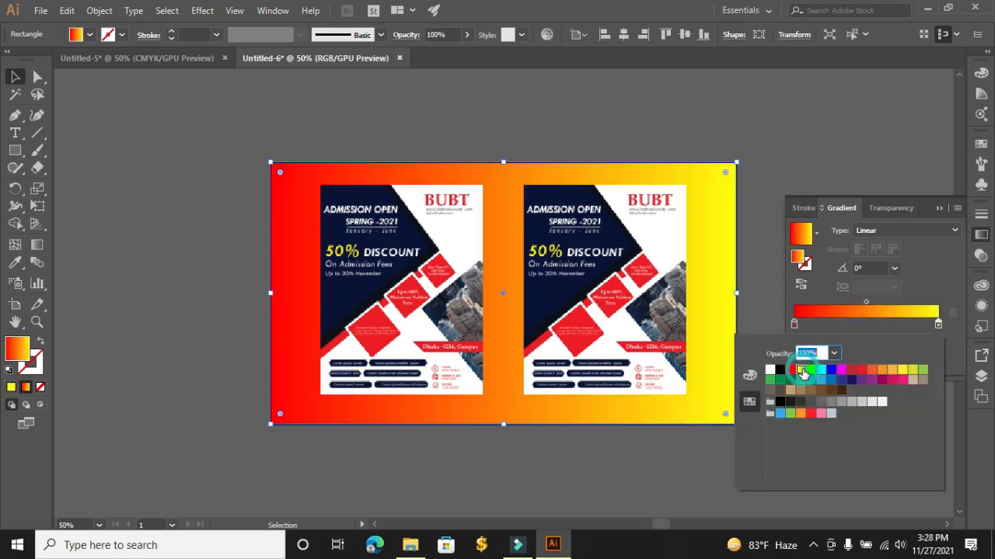
pyautogui.click(892, 381)
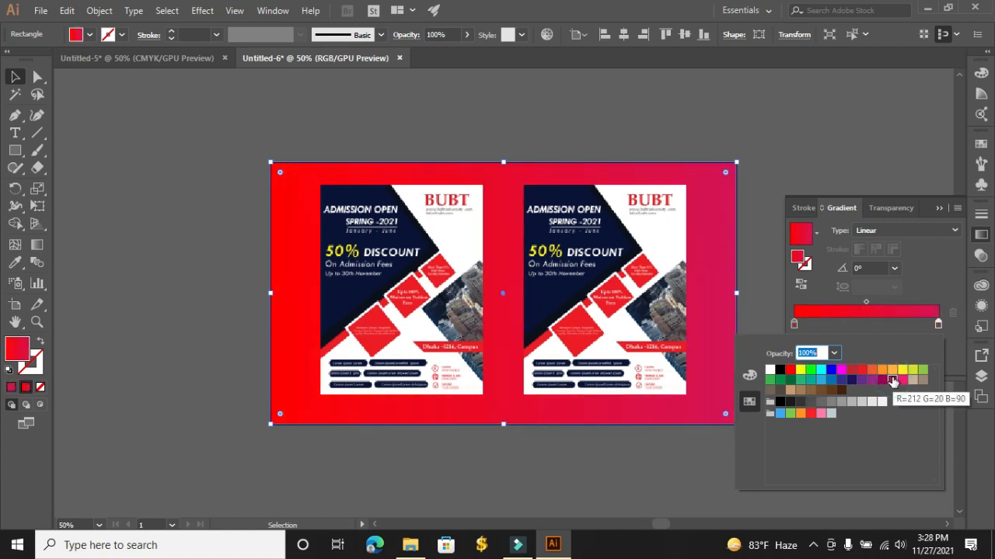
pyautogui.click(769, 152)
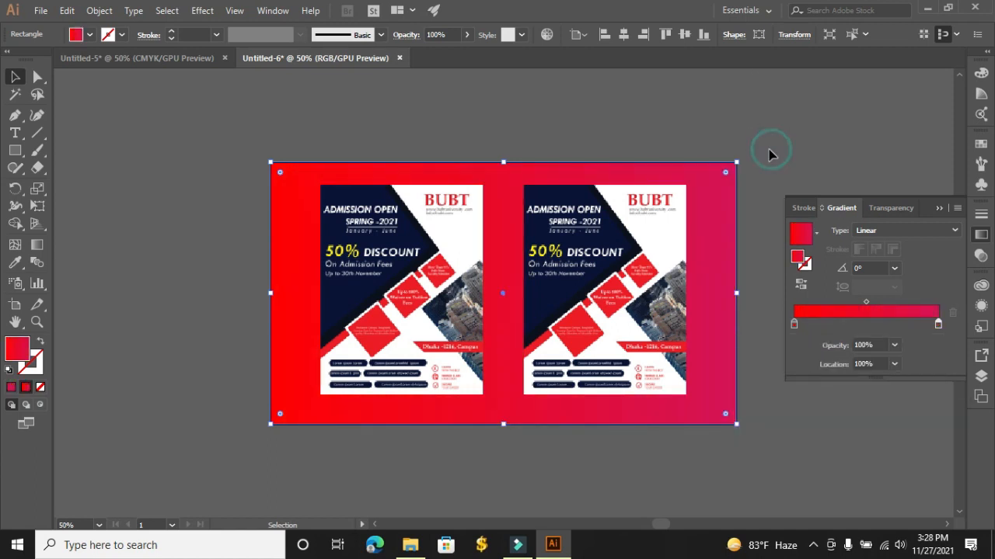
# Add a Multiply drop shadow to the right flyer with 75% opacity, 7 px X and Y offsets and 5 px blur
pyautogui.click(663, 256)
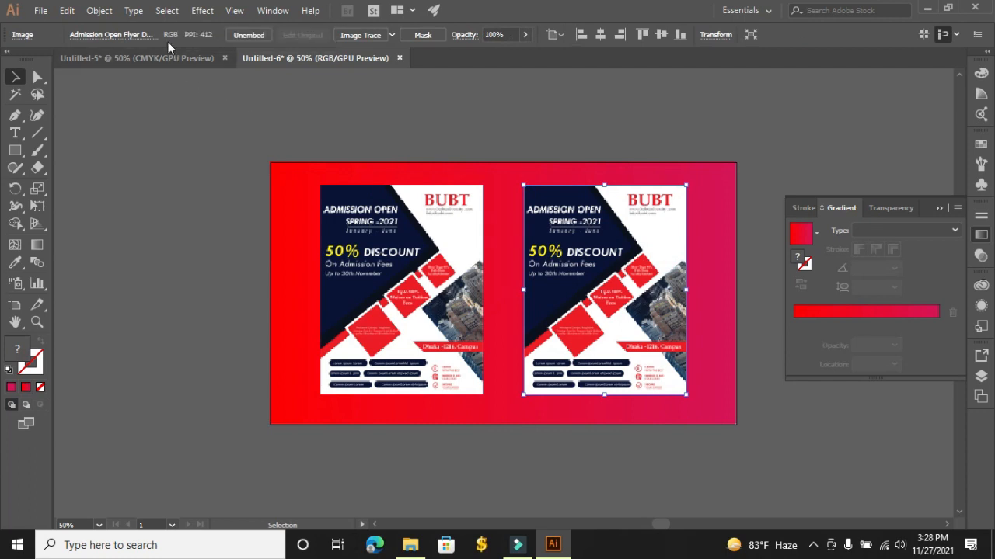
pyautogui.click(202, 10)
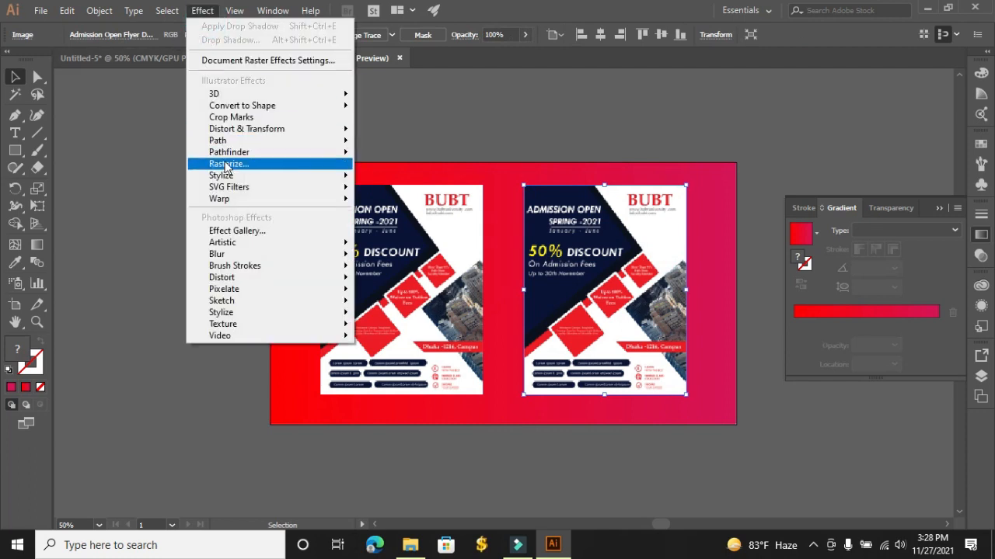
pyautogui.moveTo(239, 177)
pyautogui.click(388, 177)
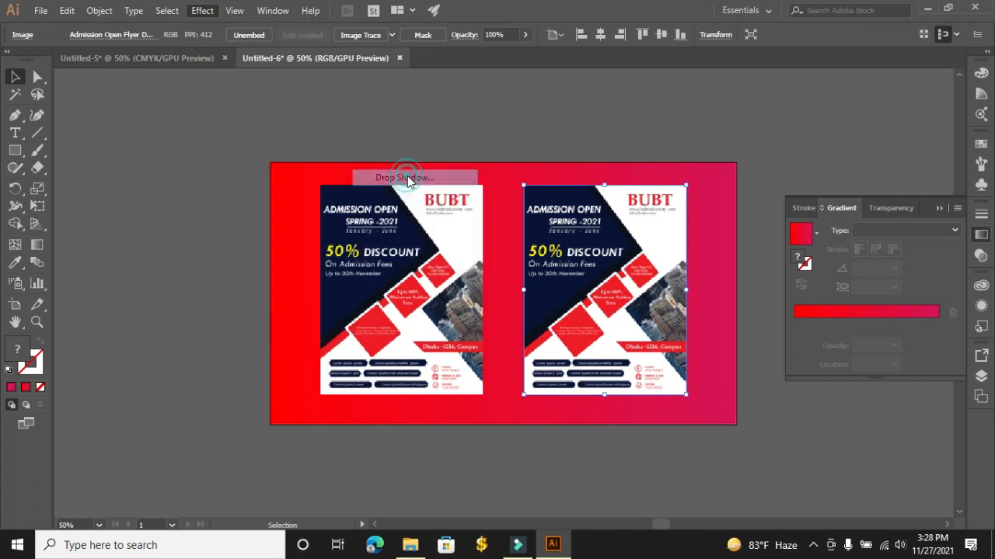
pyautogui.click(561, 338)
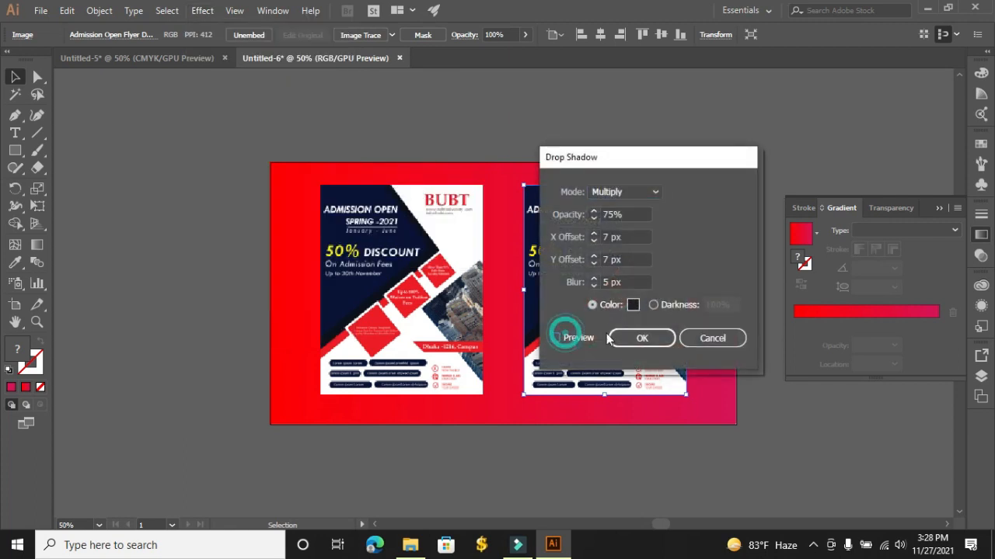
pyautogui.click(641, 338)
pyautogui.click(733, 111)
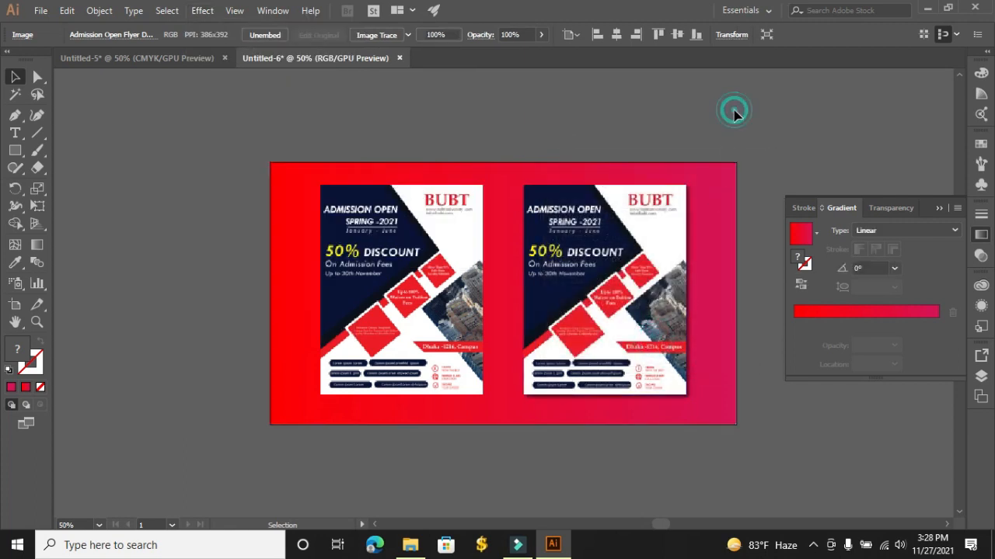
# Give the left flyer the same Multiply drop shadow: 75% opacity, 7 px offsets and 5 px blur, and deselect it
pyautogui.click(432, 315)
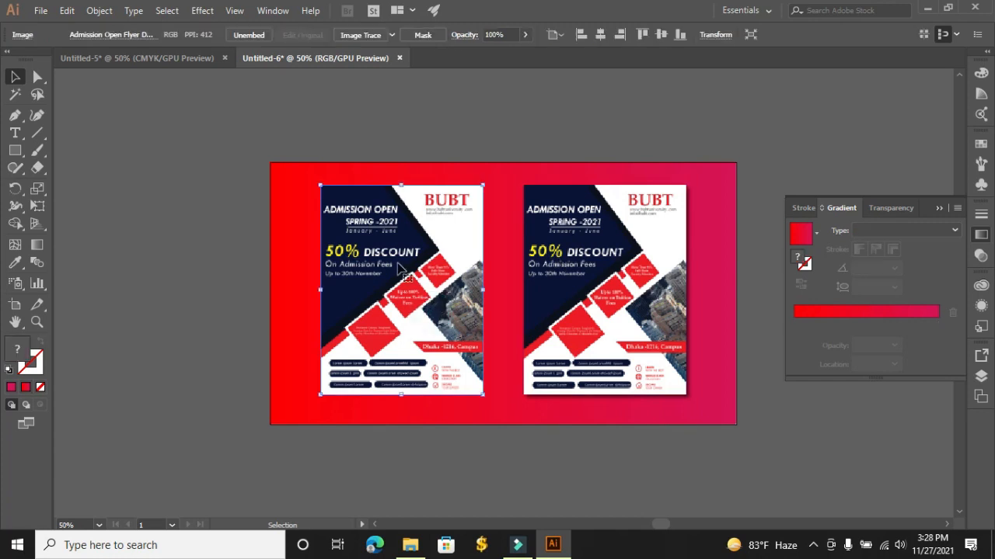
pyautogui.click(202, 11)
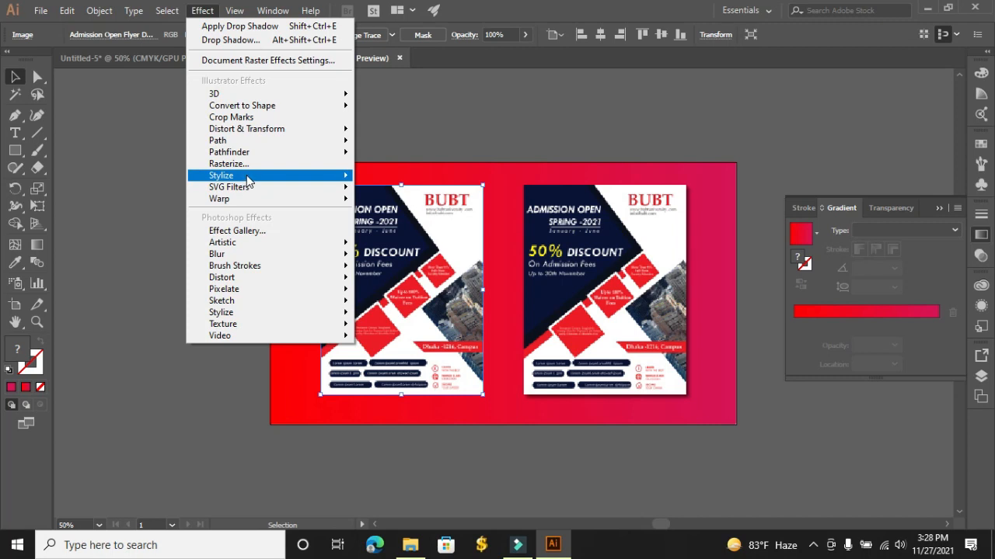
pyautogui.moveTo(247, 178)
pyautogui.click(405, 175)
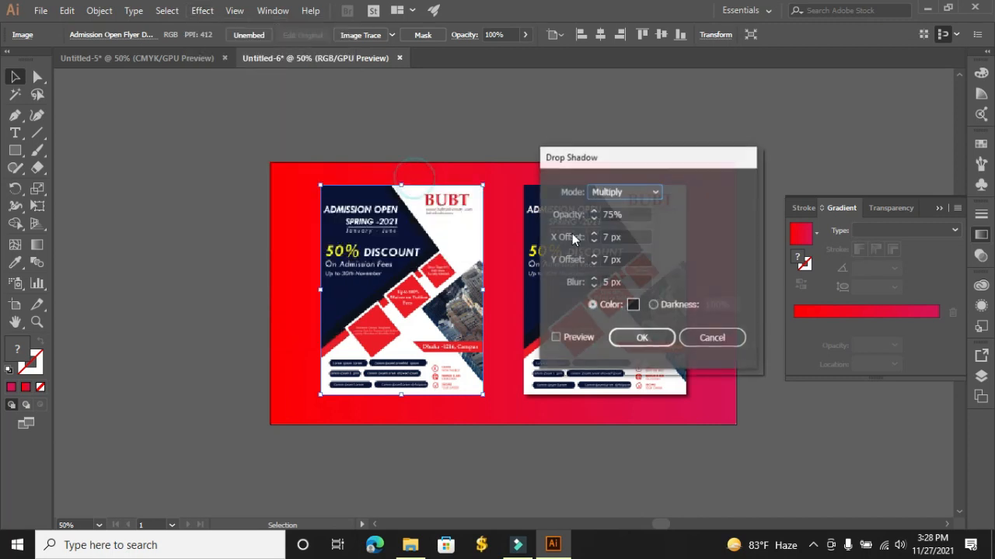
pyautogui.click(656, 339)
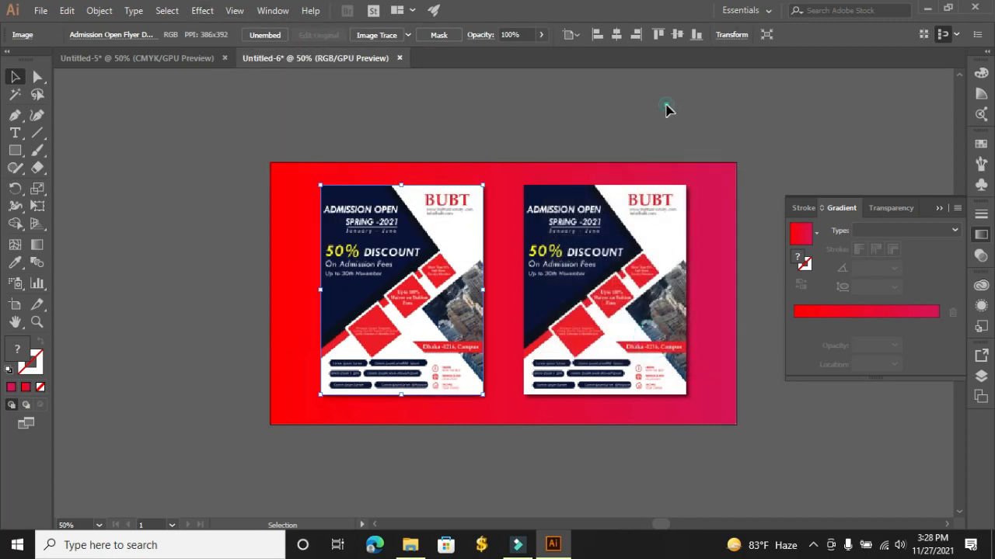
pyautogui.click(669, 109)
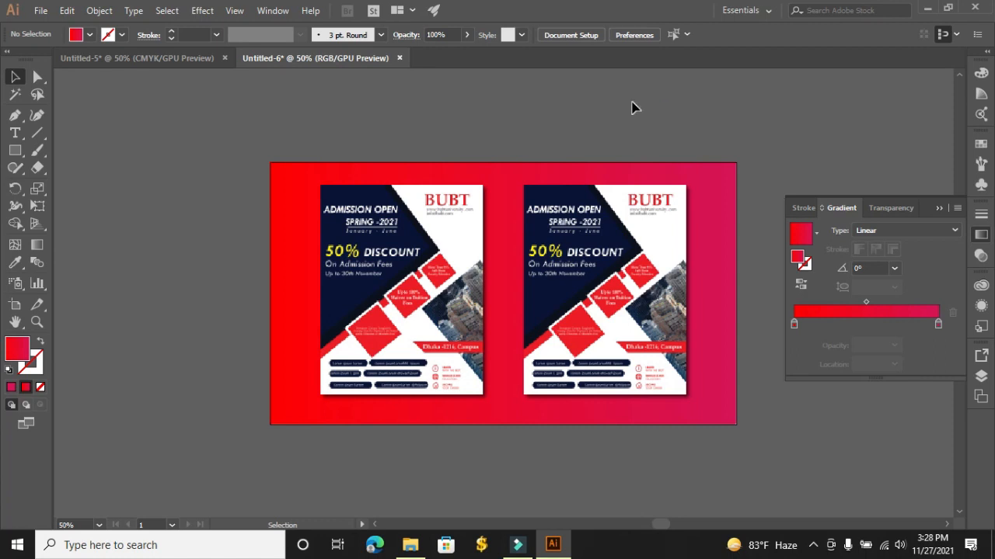
# Try to change the gradient's end color to RGB Blue without selecting the background rectangle
pyautogui.doubleClick(938, 325)
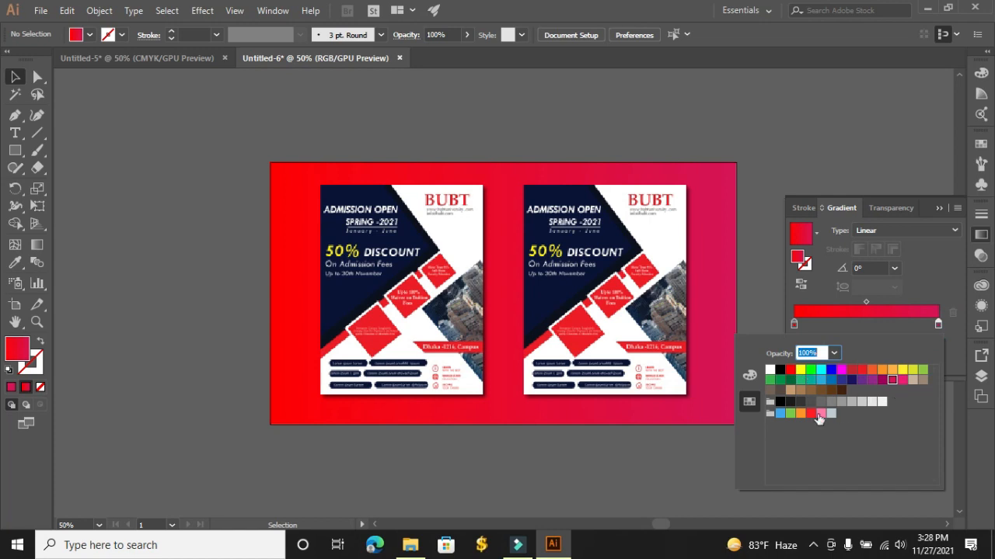
pyautogui.click(831, 371)
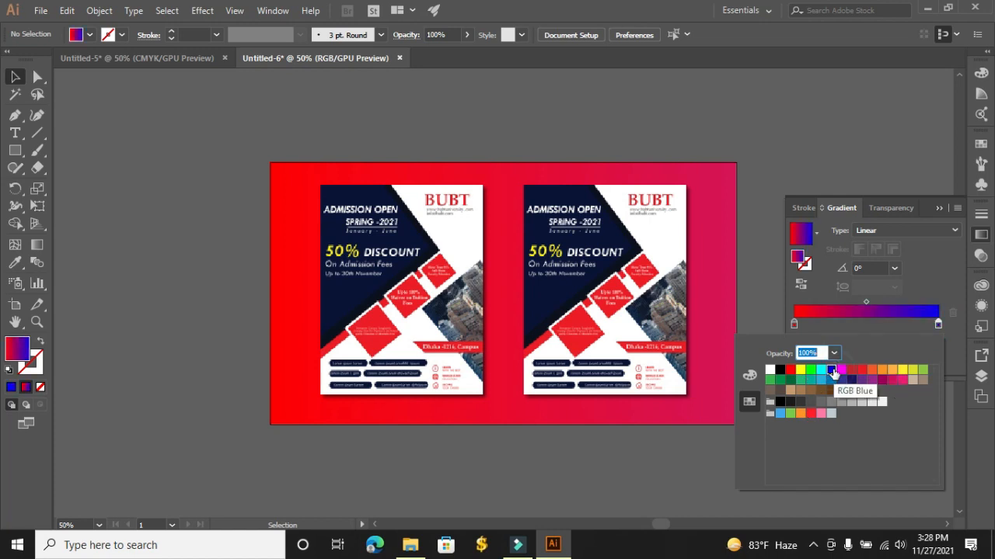
pyautogui.click(723, 329)
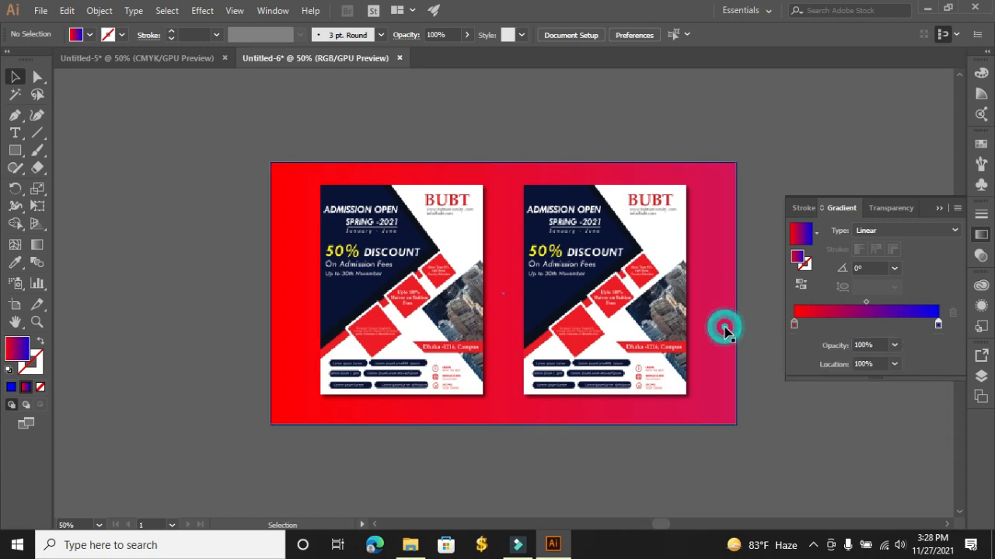
# Test blue, magenta, green and gray as the background rectangle's gradient end color, and settle on red R=237 G=28 B=36
pyautogui.click(721, 309)
pyautogui.click(938, 326)
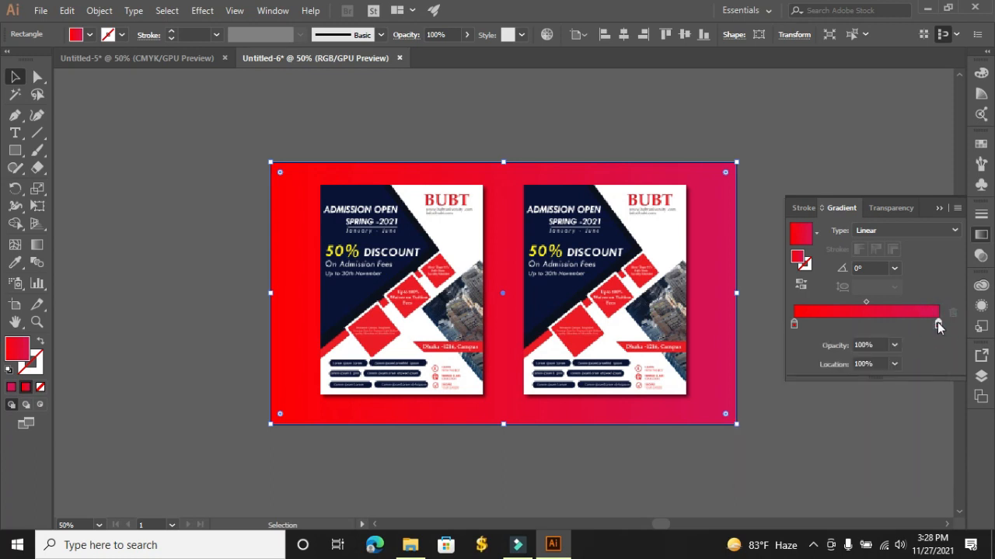
pyautogui.click(938, 324)
pyautogui.click(938, 325)
pyautogui.doubleClick(937, 324)
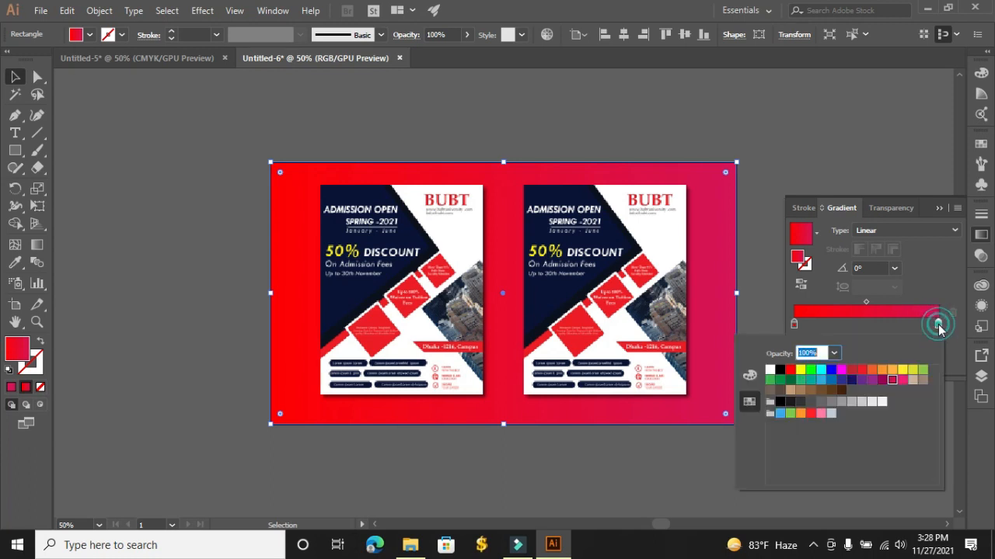
pyautogui.click(831, 370)
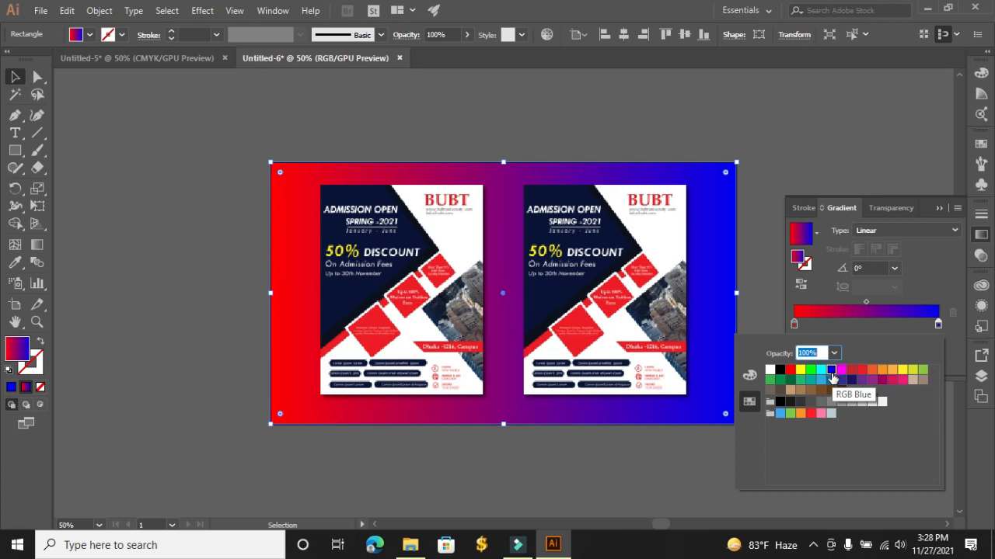
pyautogui.click(851, 380)
pyautogui.click(841, 371)
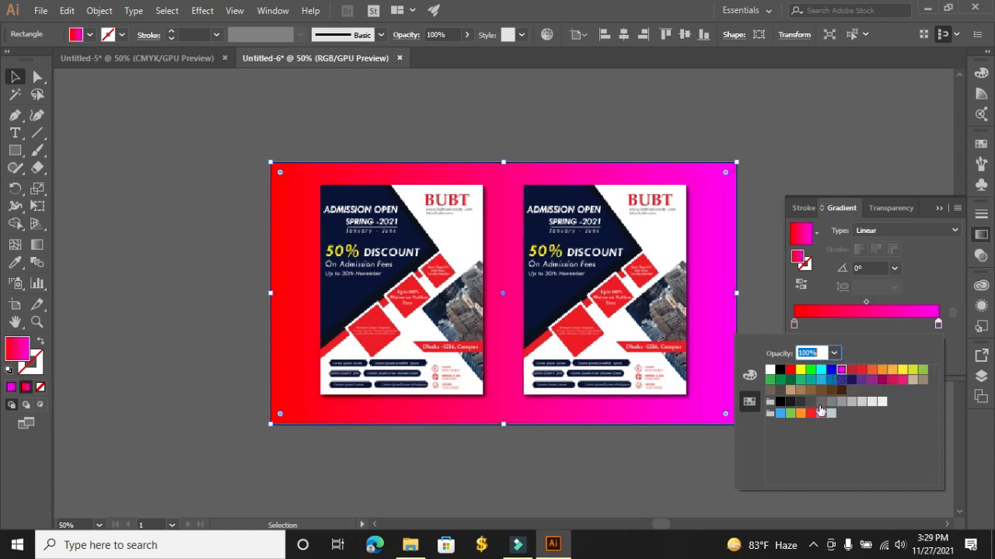
pyautogui.click(820, 403)
pyautogui.click(790, 413)
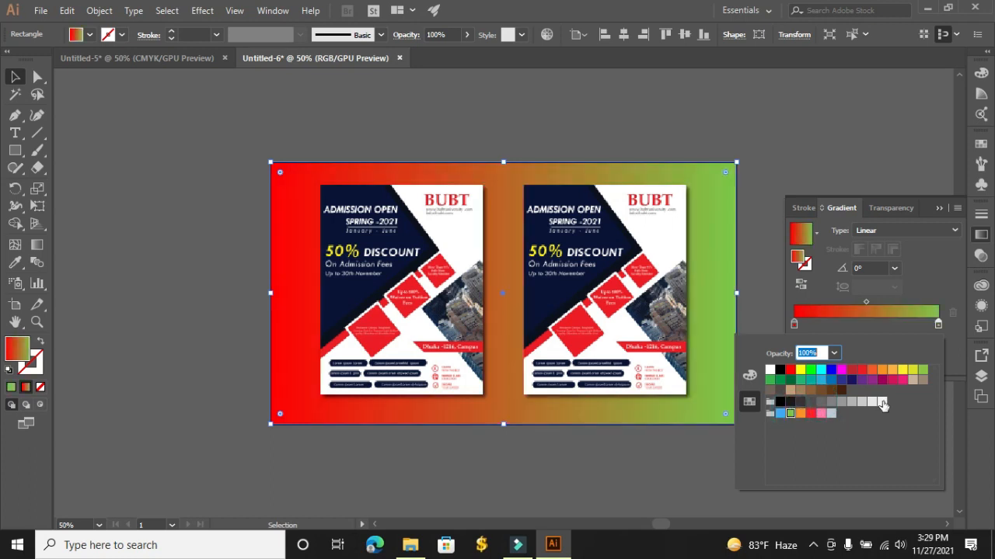
pyautogui.click(882, 403)
pyautogui.click(861, 403)
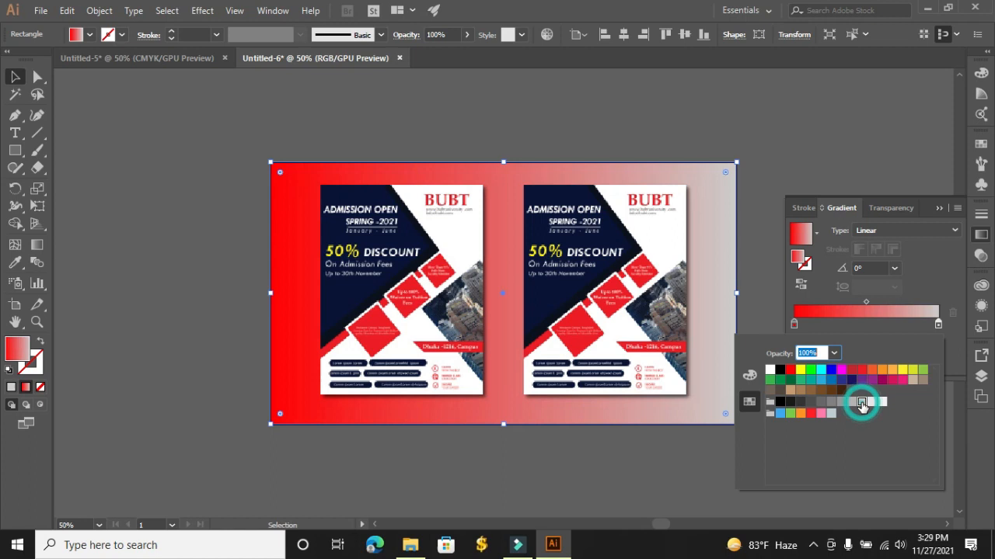
pyautogui.click(860, 370)
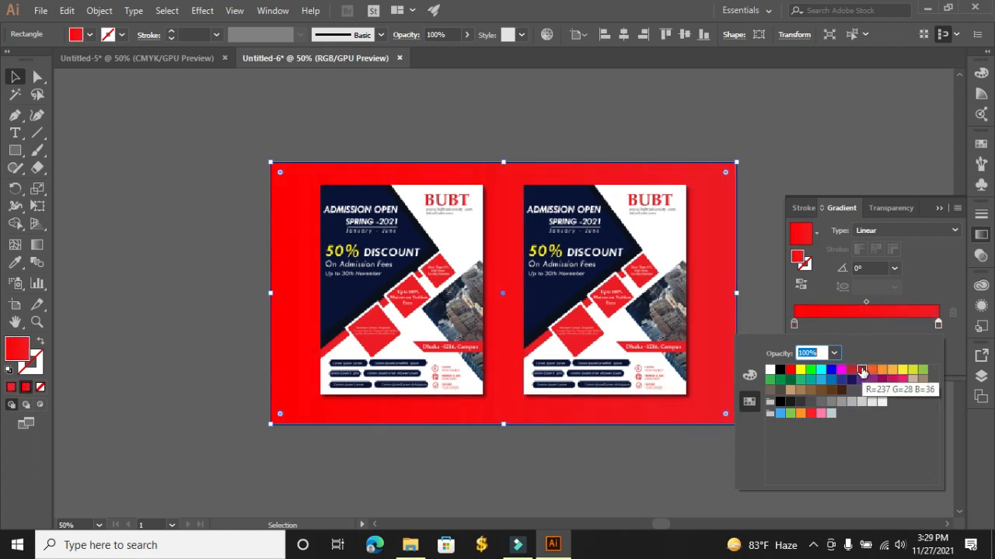
pyautogui.click(752, 287)
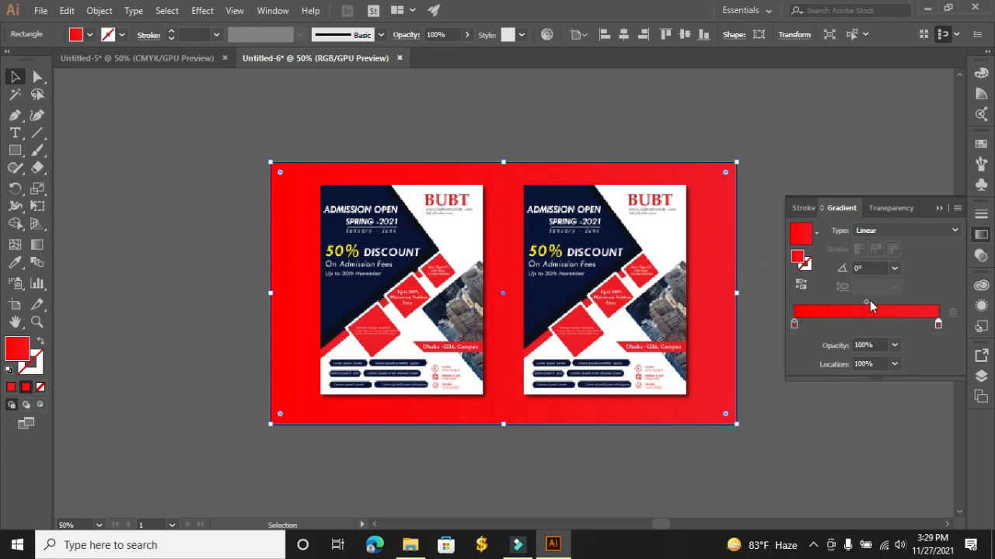
# Duplicate the gradient's end stop to near the middle of the ramp and color it dark blue R=27 G=20 B=100
pyautogui.moveTo(938, 325); pyautogui.dragTo(860, 321)
pyautogui.doubleClick(861, 324)
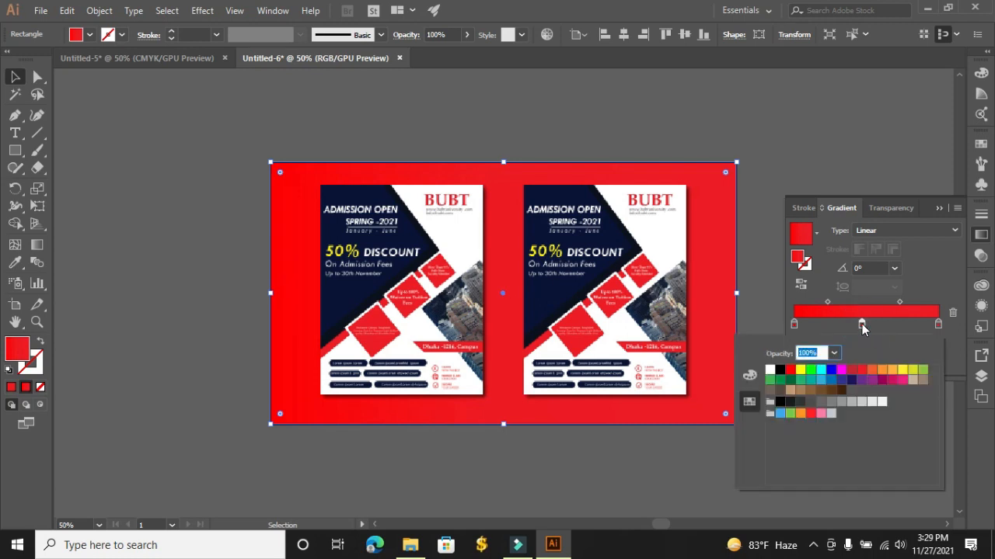
pyautogui.click(852, 380)
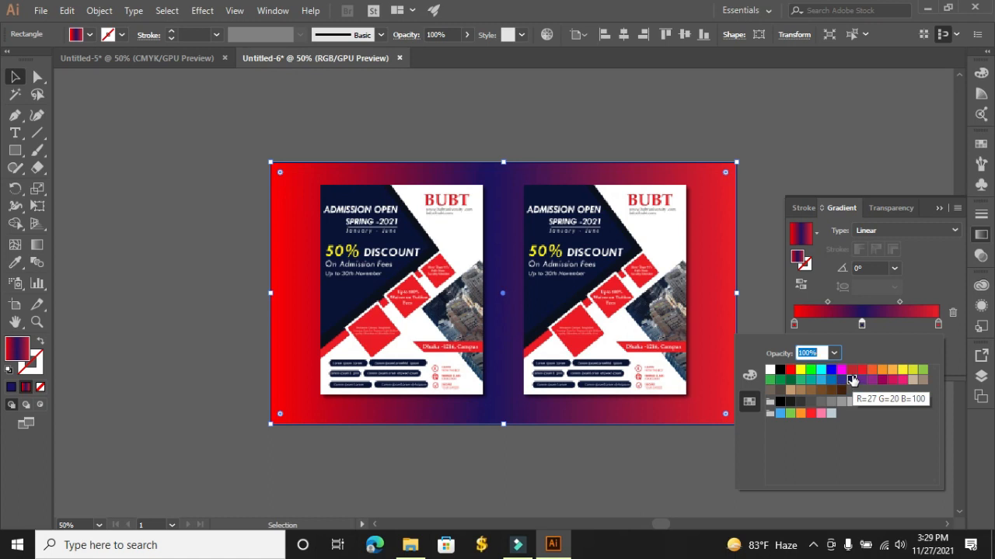